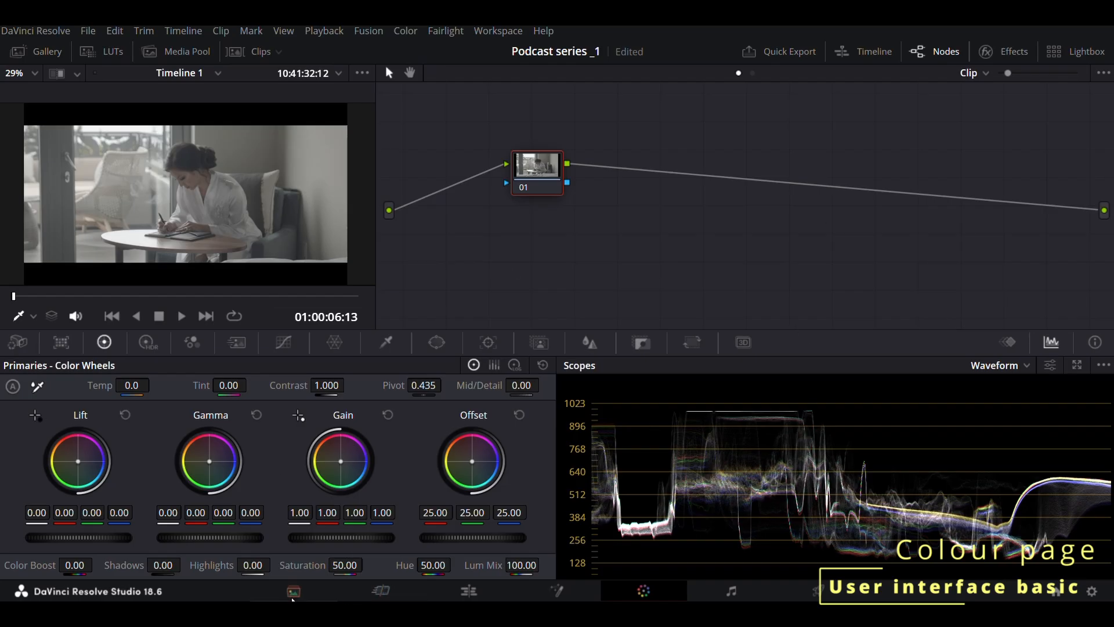
Look at the Media, Cut and Edit pages in turn and return to the Color page
click(295, 594)
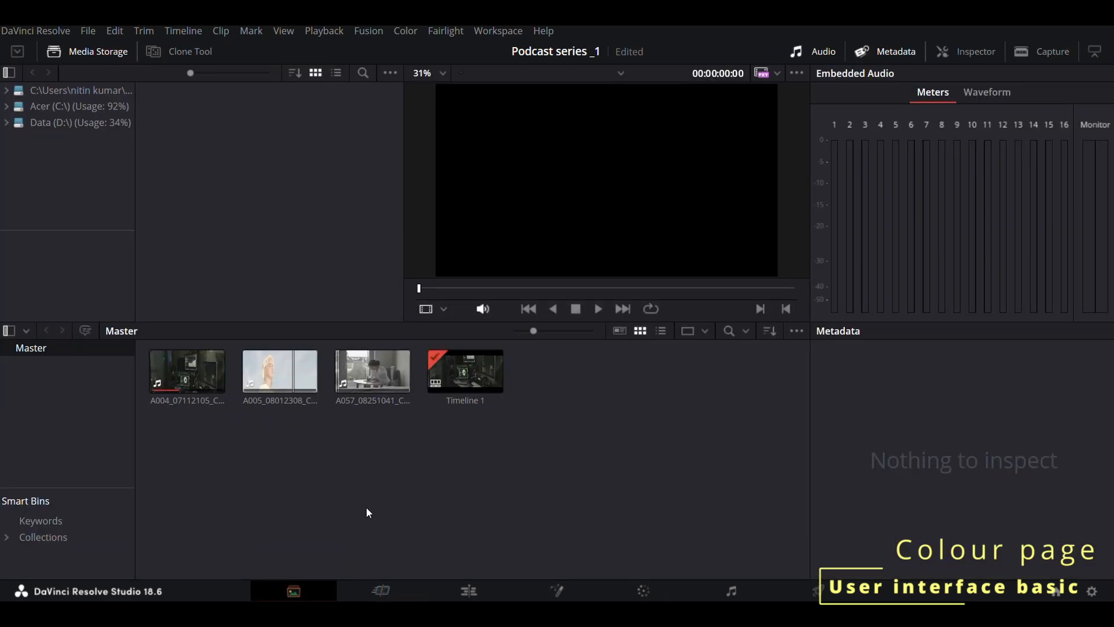
click(385, 590)
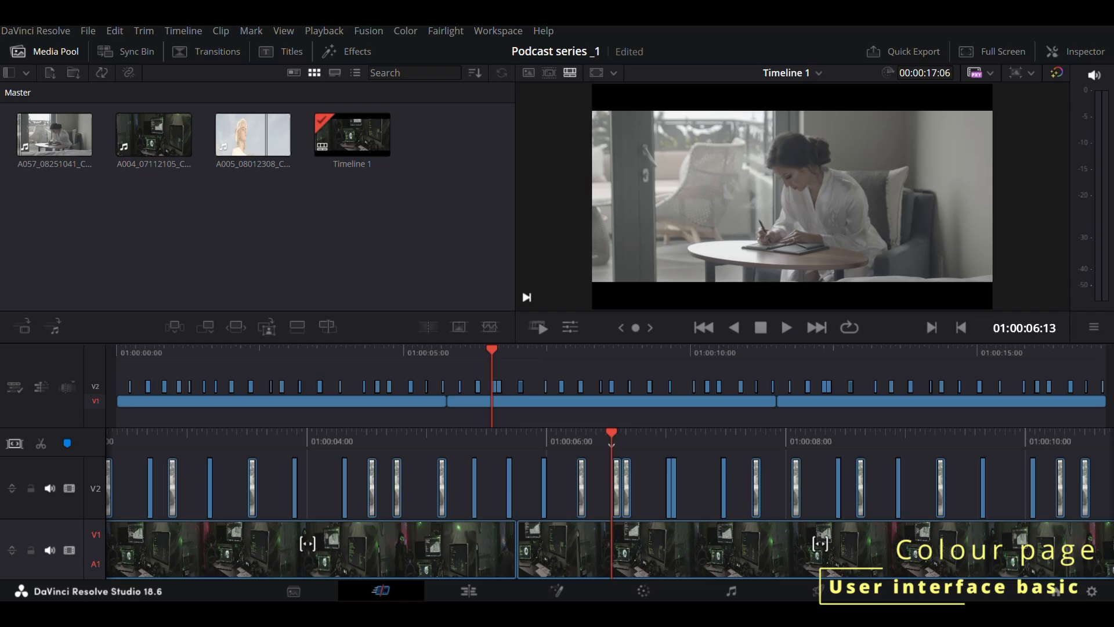
click(469, 592)
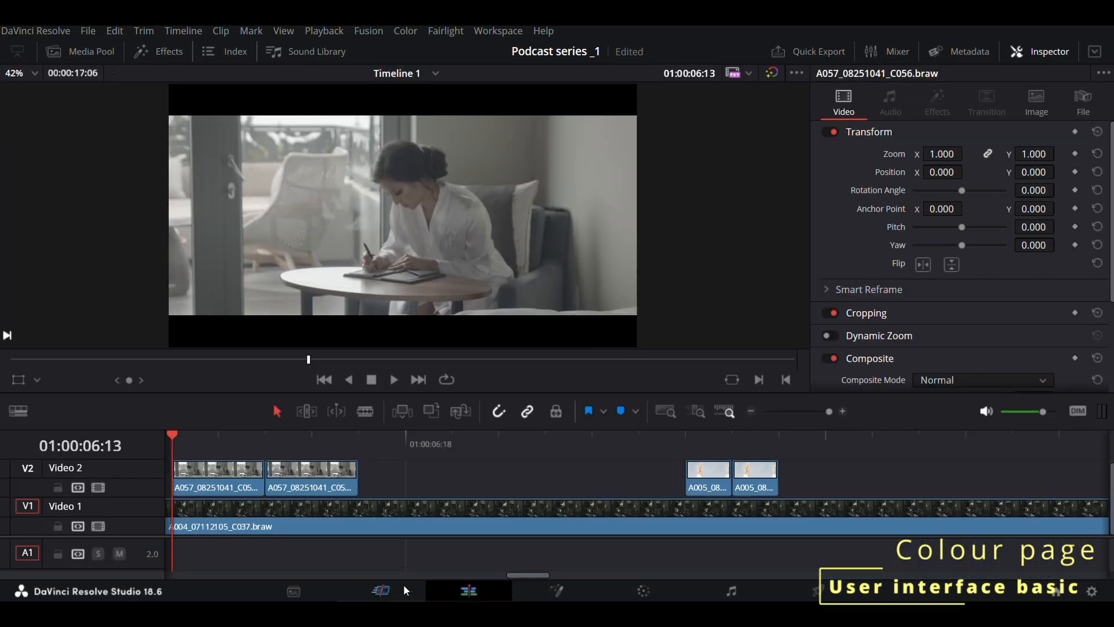
click(642, 591)
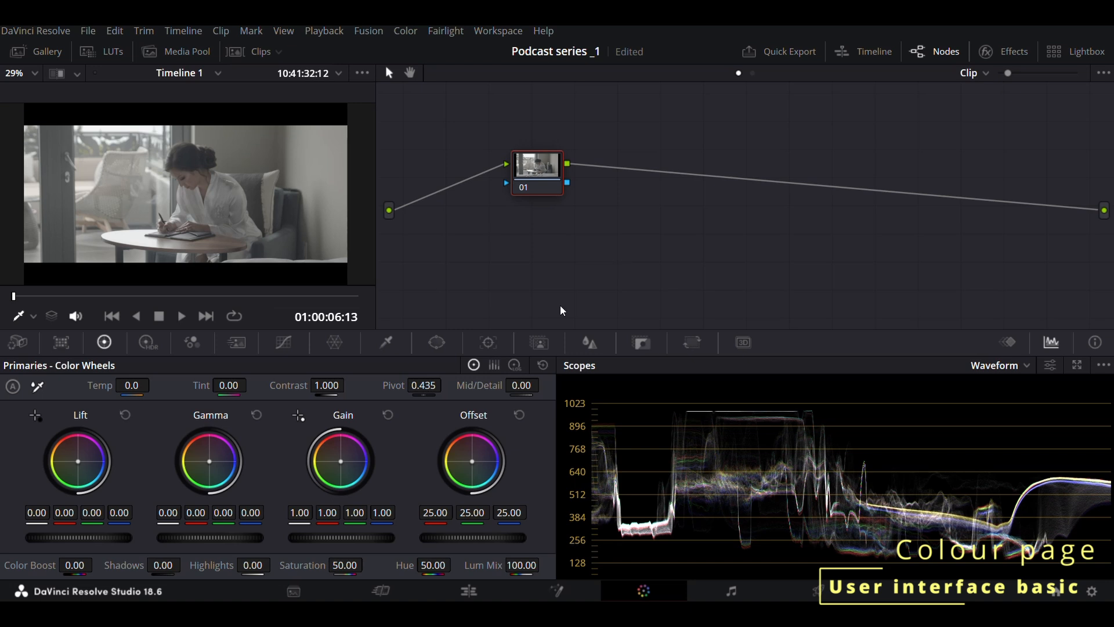
Widen the viewer beside the node editor, and briefly visit the Media page before returning to the Color page
click(477, 591)
drag(387, 134, 632, 137)
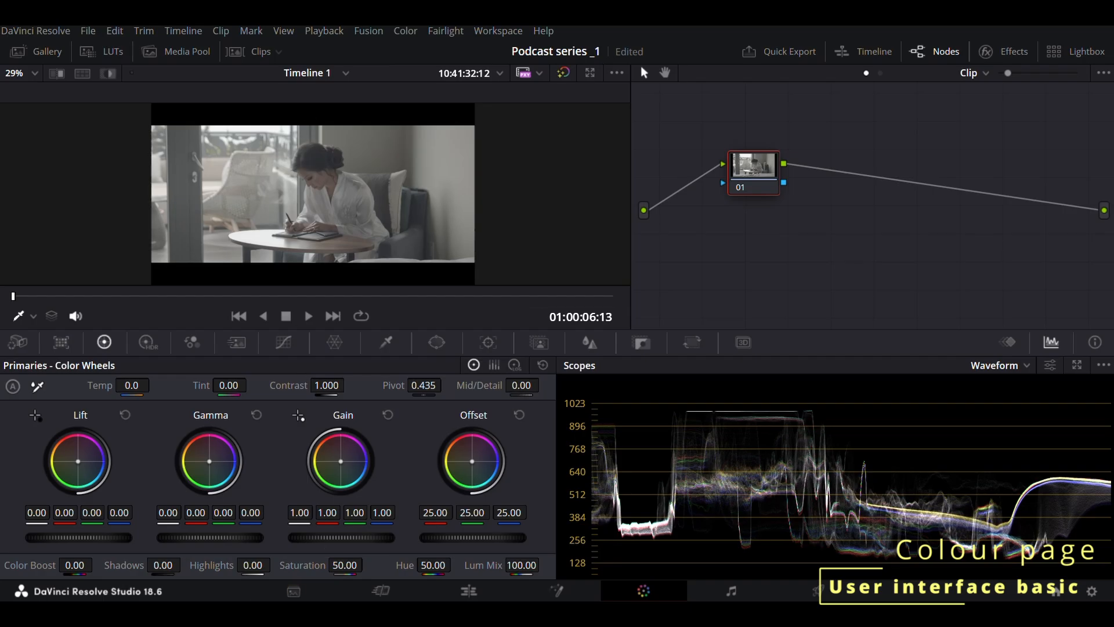
click(294, 592)
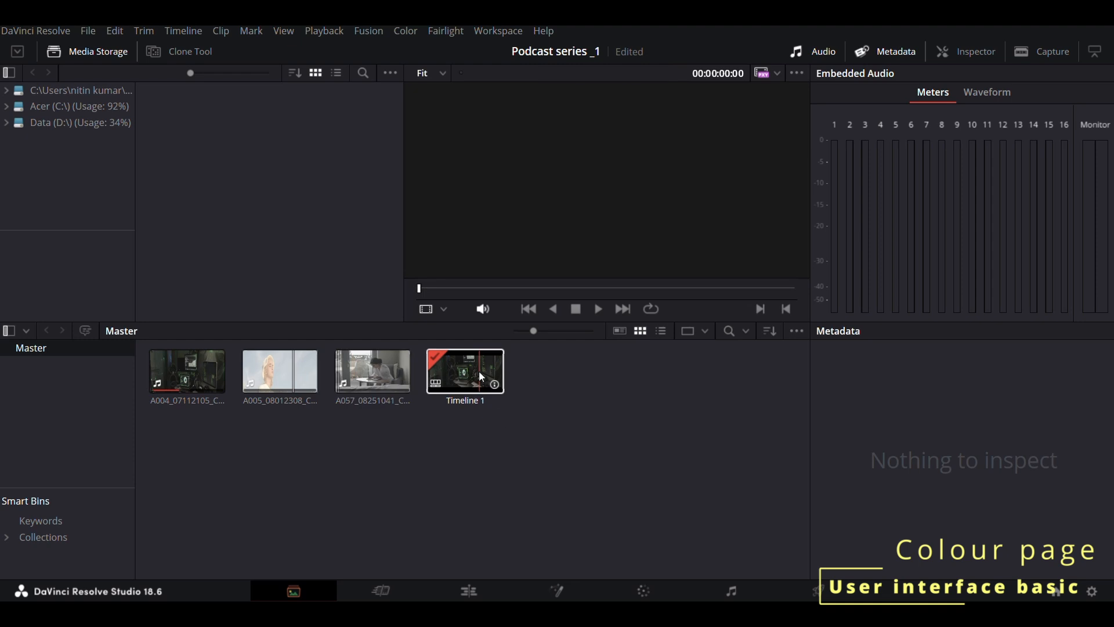
click(650, 596)
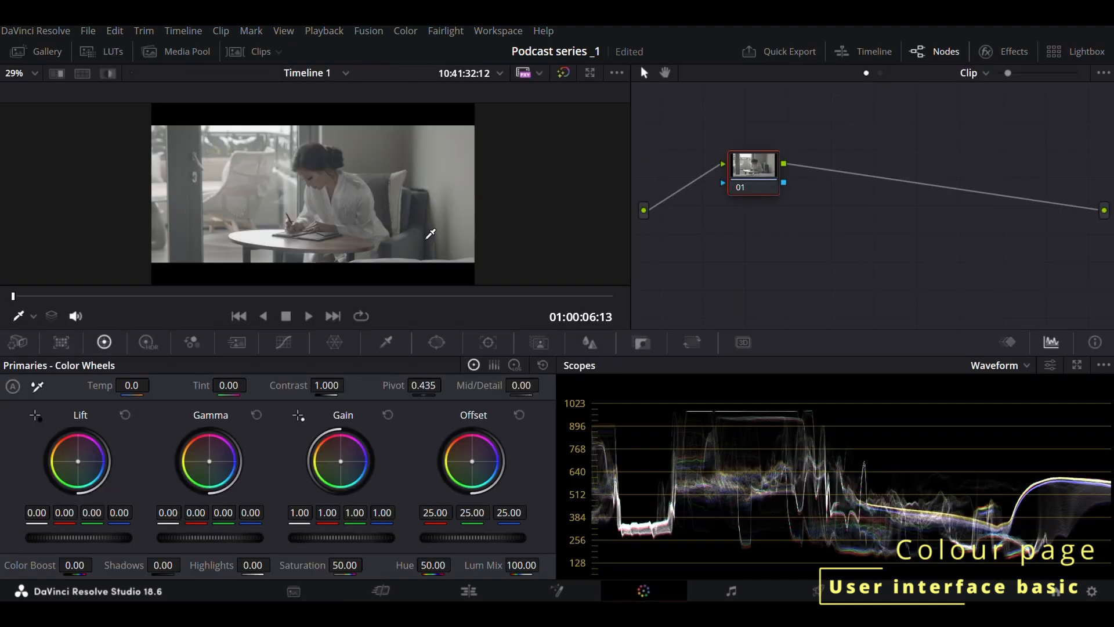
Show the clip thumbnails, browse through them to select clip 19, and hide the thumbnails
click(266, 53)
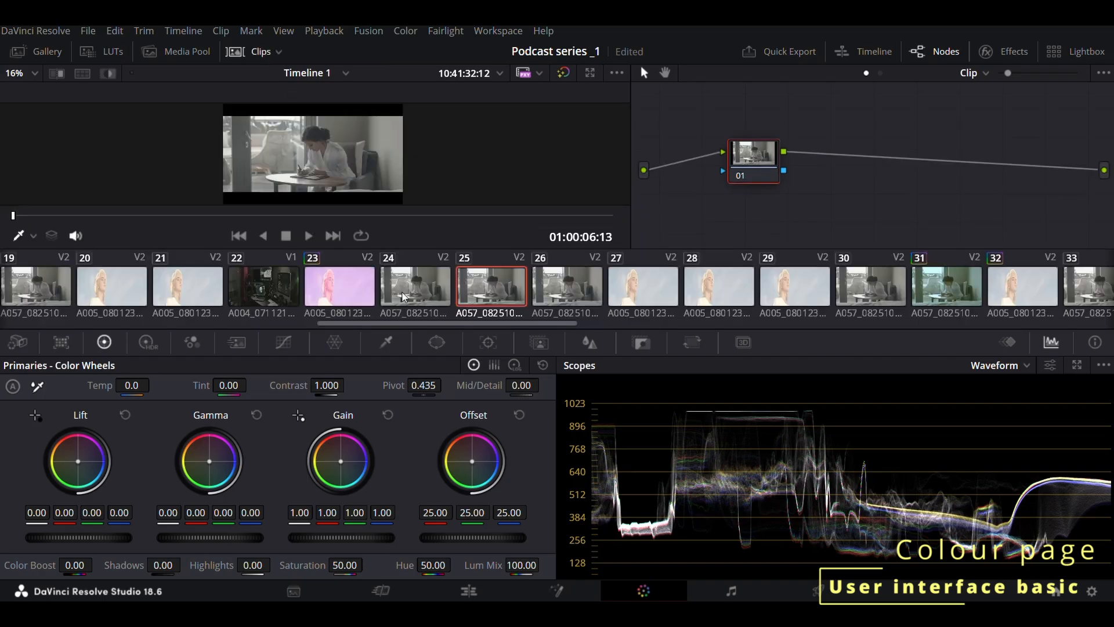
click(404, 297)
scroll(402, 297, down, 2)
scroll(404, 297, down, 2)
click(405, 291)
scroll(430, 297, up, 5)
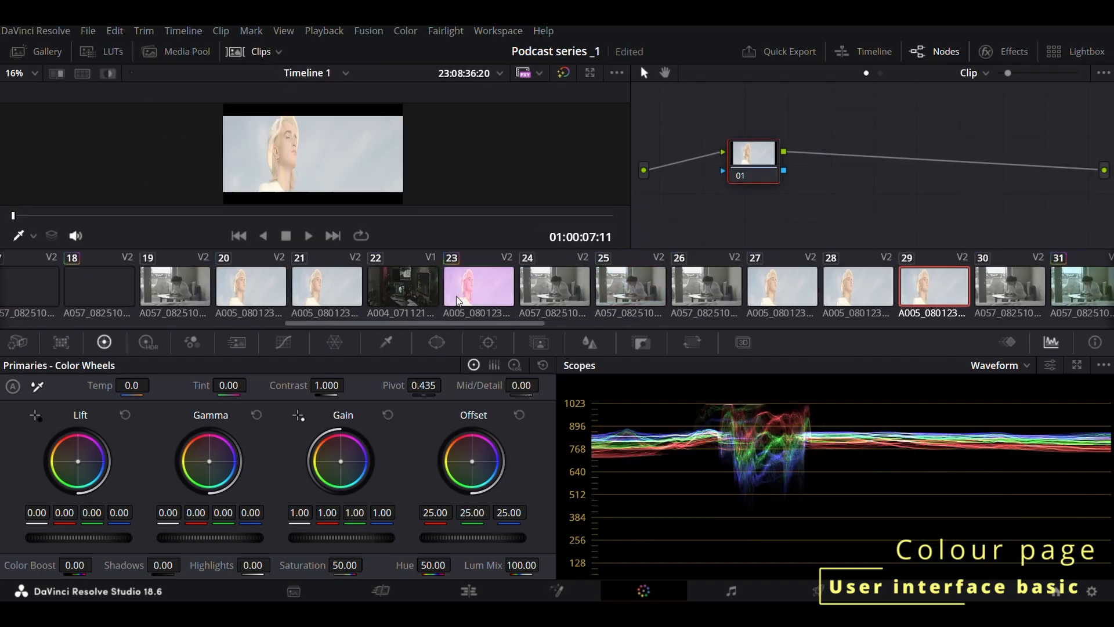
click(304, 293)
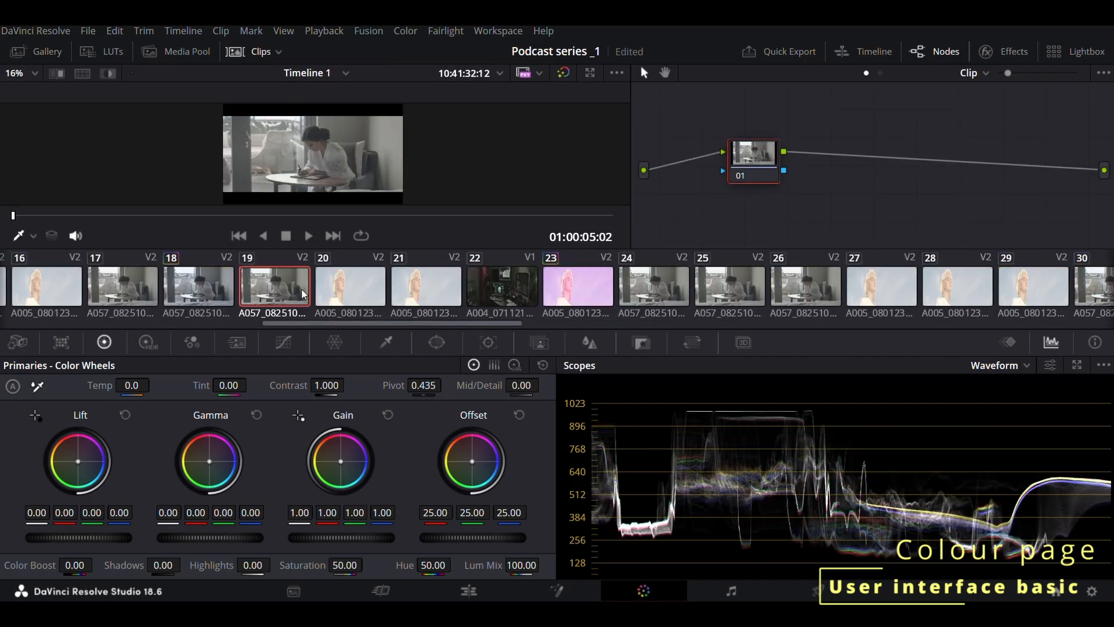
click(263, 54)
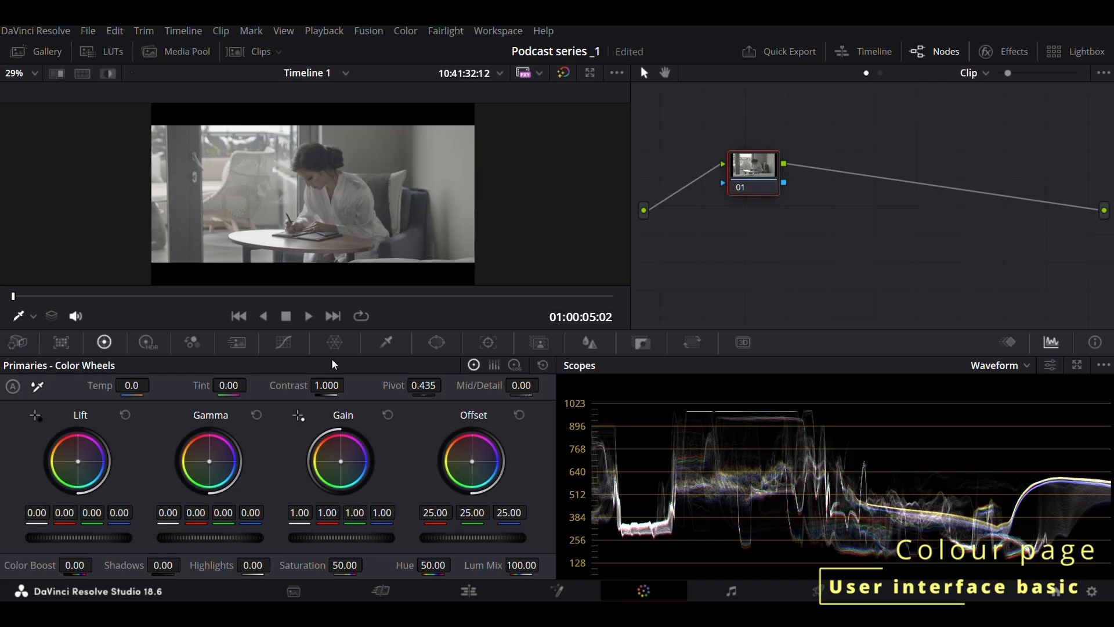
Look at the Curves, High Dynamic Range wheels and RGB Mixer palettes, and return to the Primaries color wheels
click(290, 348)
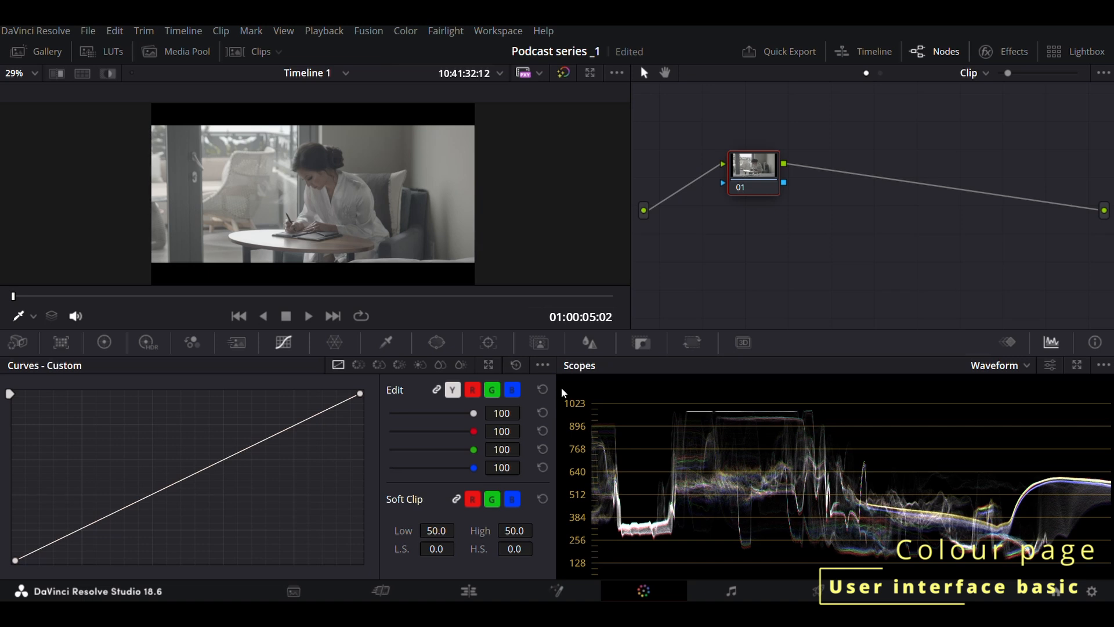
click(104, 341)
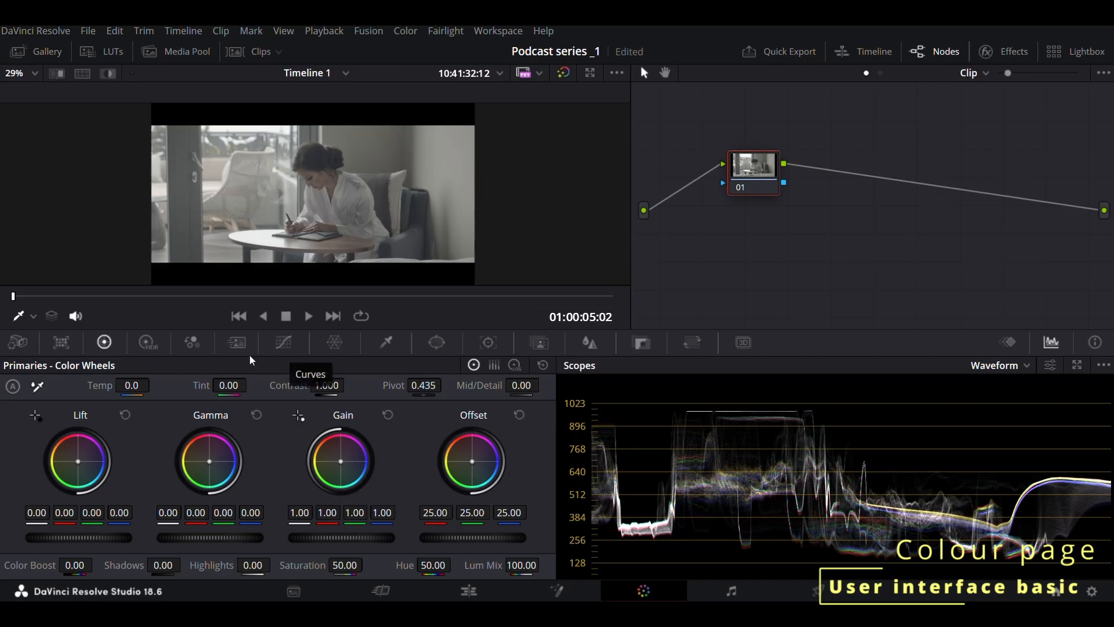
click(148, 343)
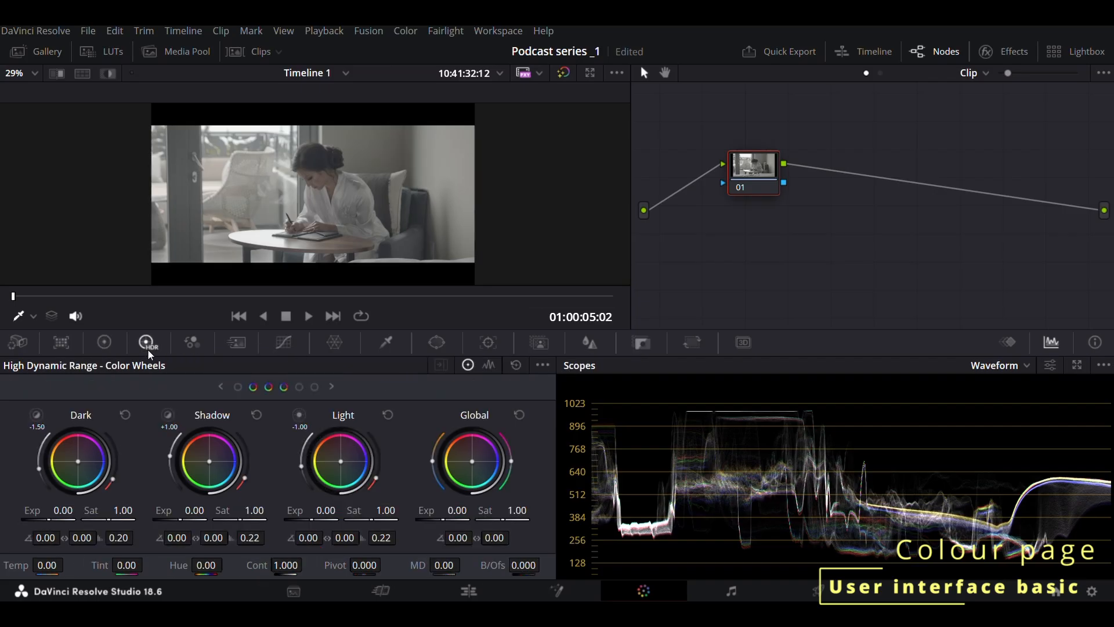
click(193, 344)
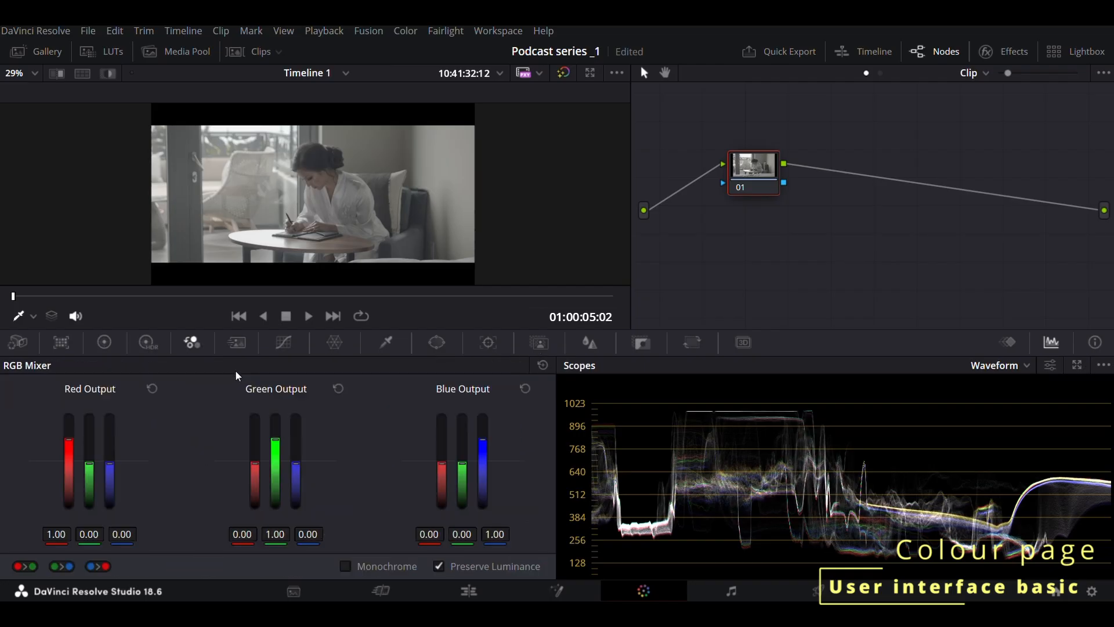
click(107, 345)
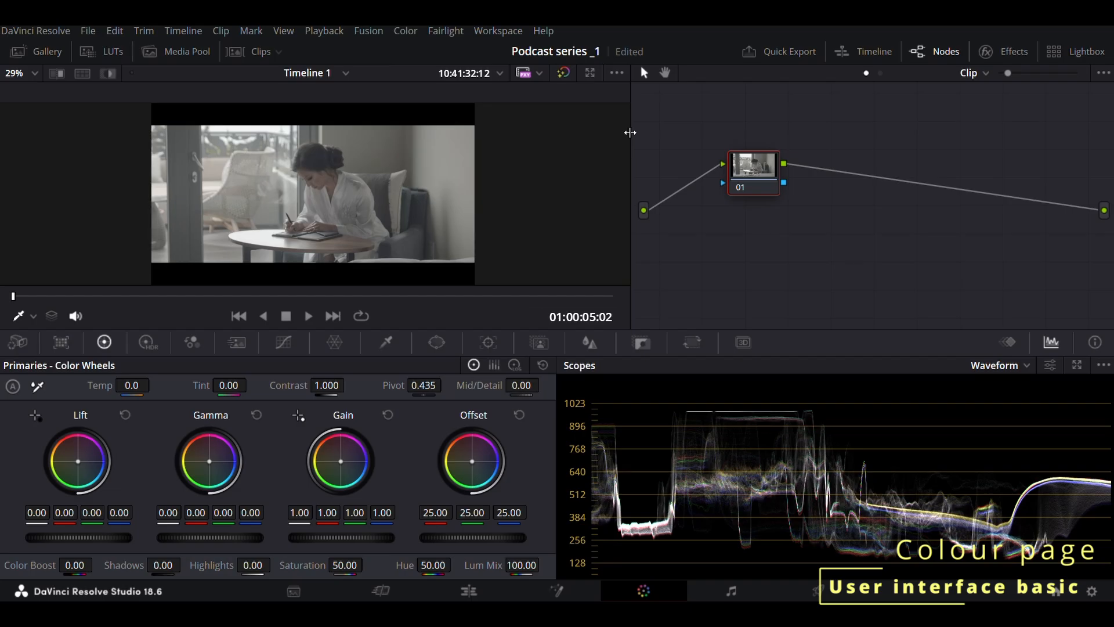
Narrow the viewer and grab a still of the current frame into the Gallery
drag(630, 132, 481, 188)
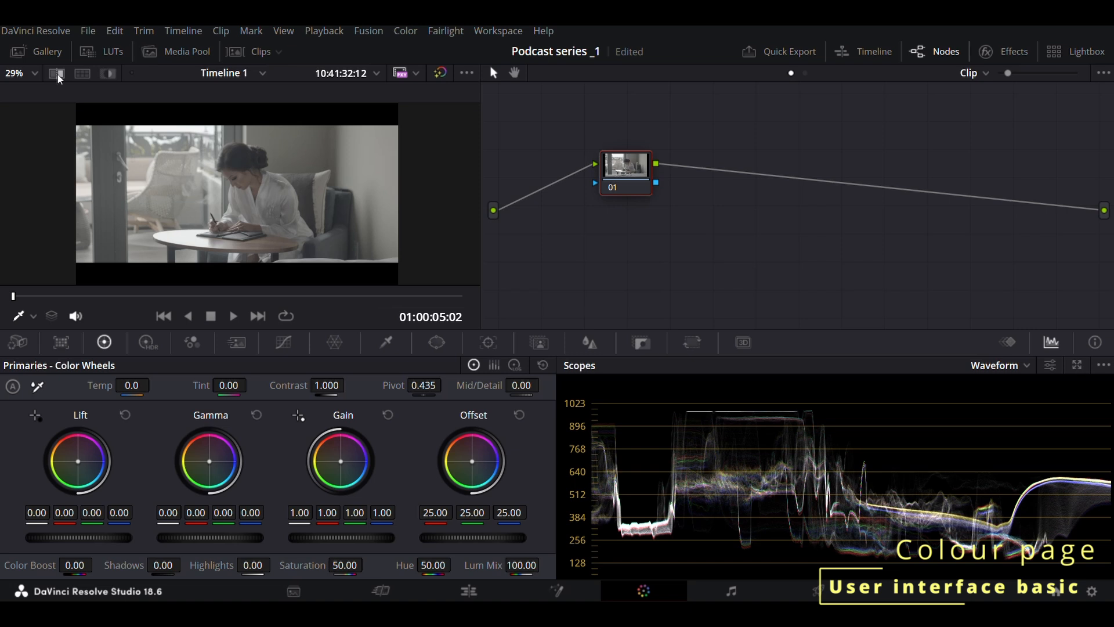
click(20, 52)
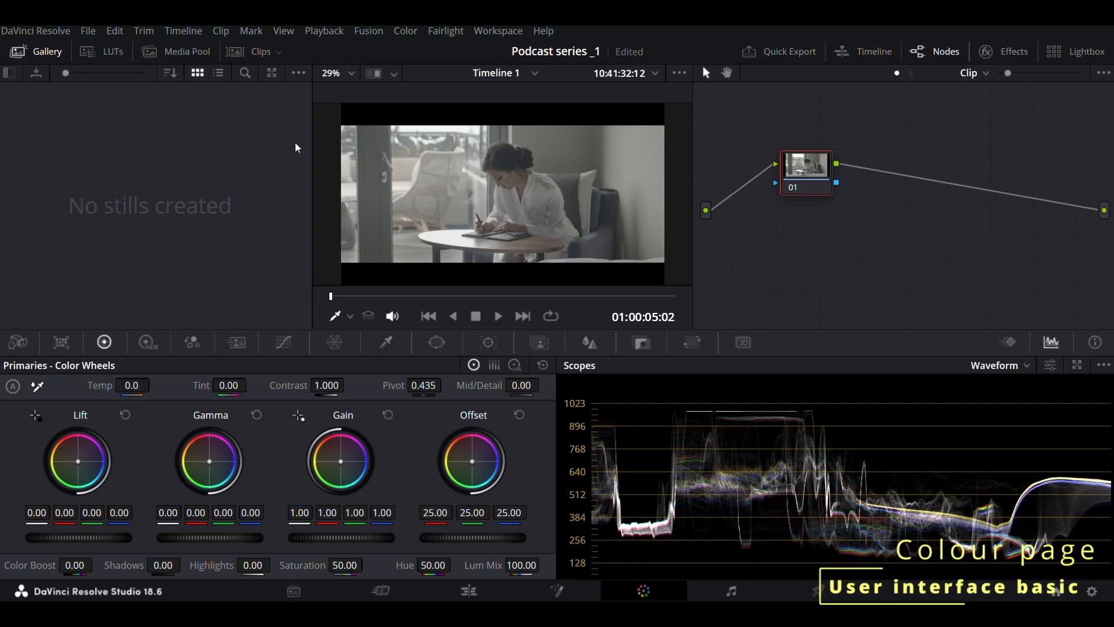
right_click(400, 168)
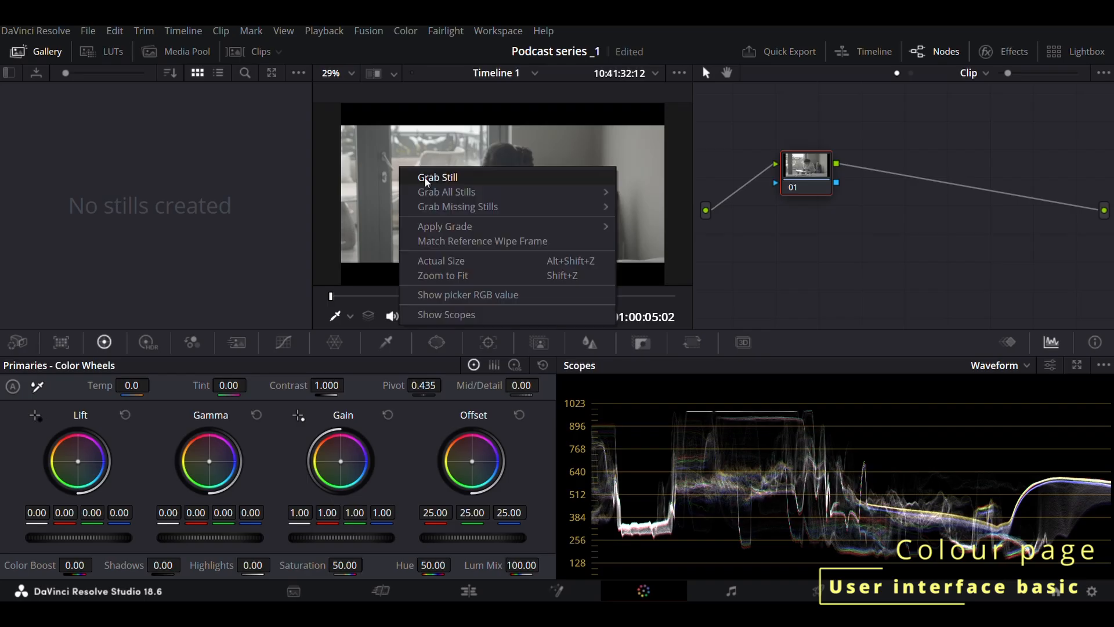
click(427, 178)
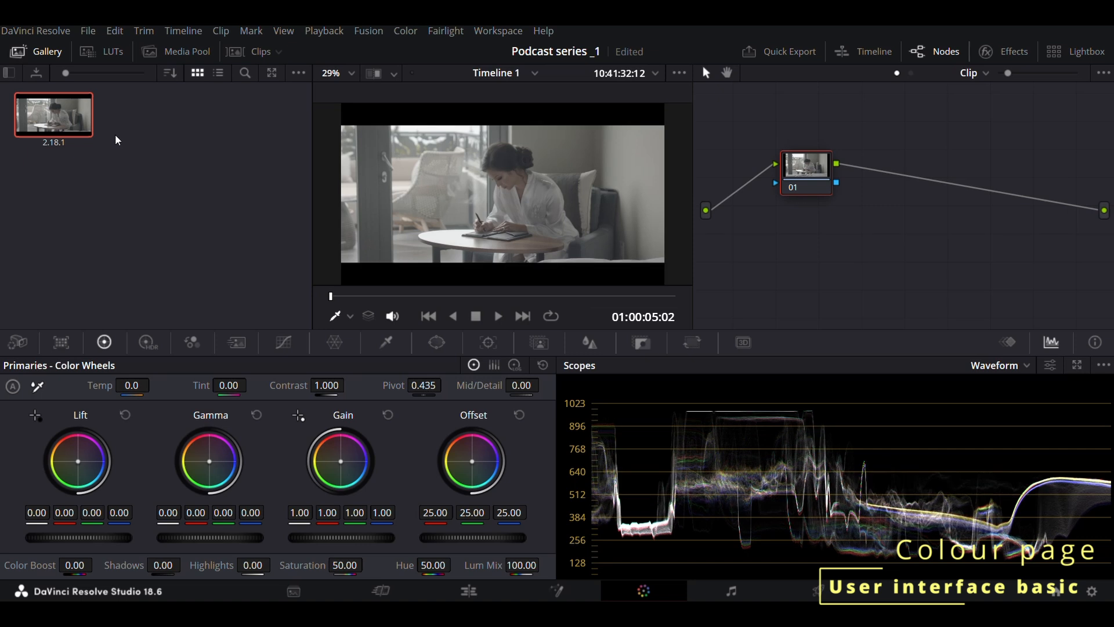
Delete the grabbed still from the Gallery
right_click(79, 124)
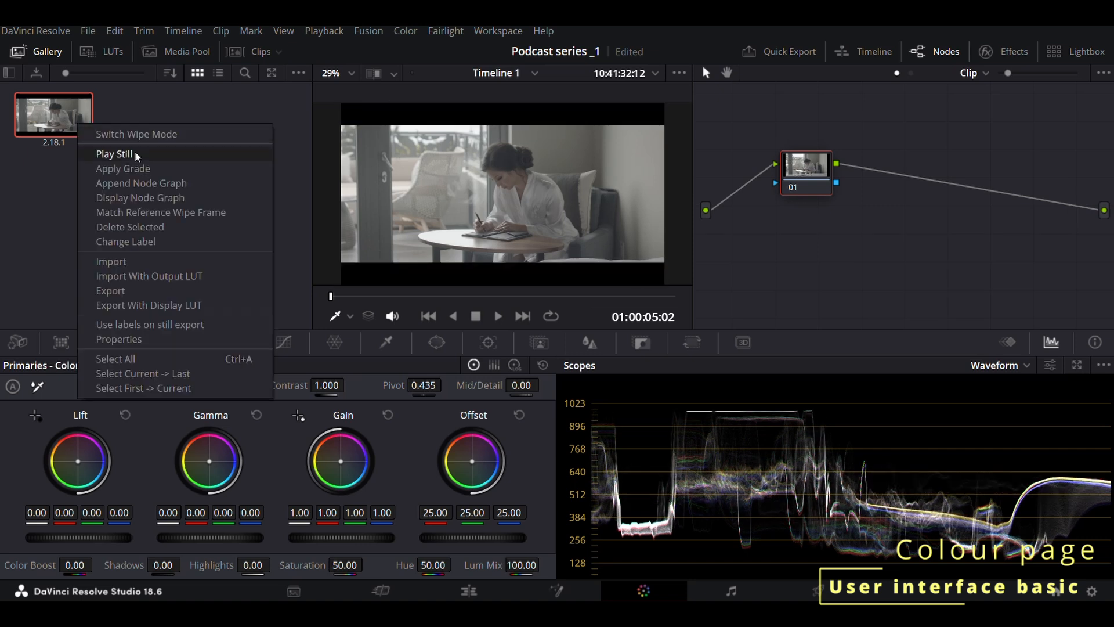
click(163, 232)
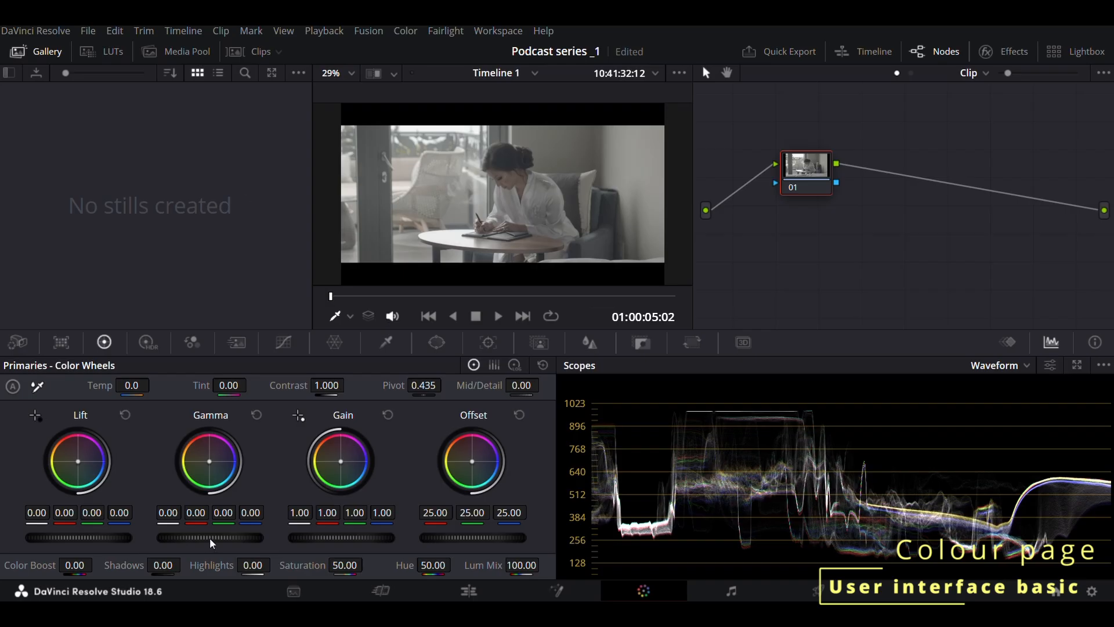
Grade node 01 with Gamma at 0.03, Lift at -0.05, Gain at 1.15 and Contrast at 1.314
drag(212, 543, 231, 543)
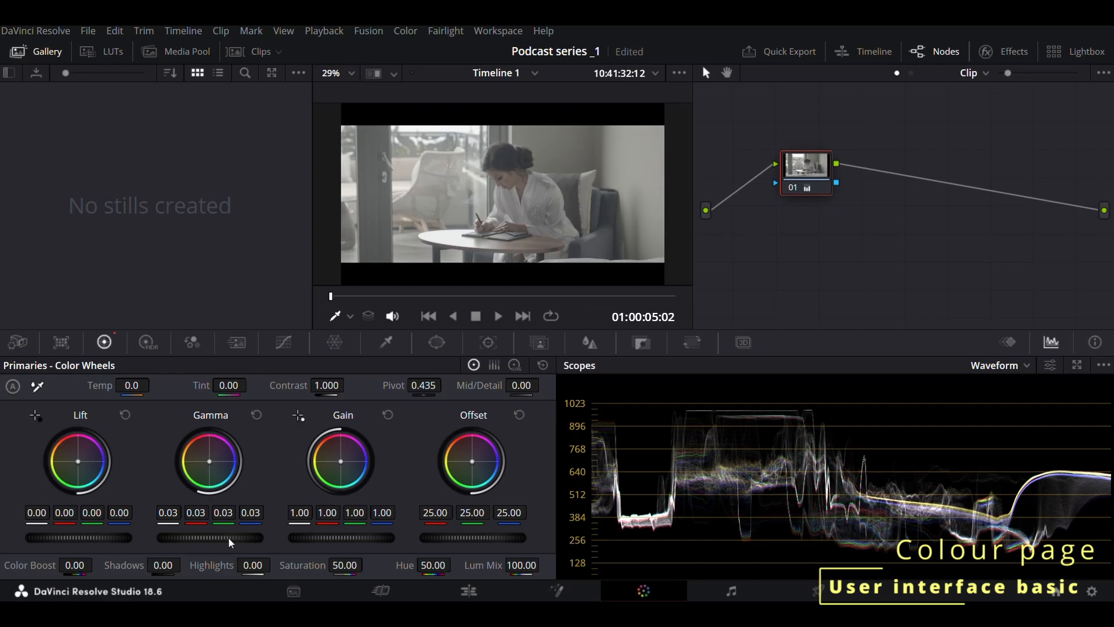
drag(64, 543, 49, 543)
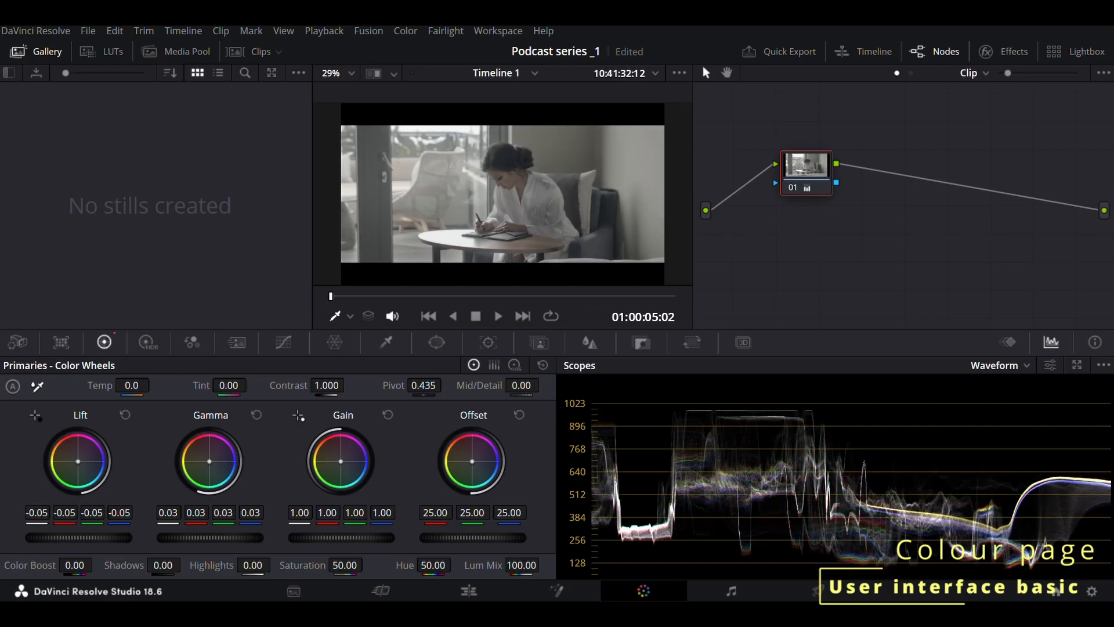
drag(319, 543, 348, 543)
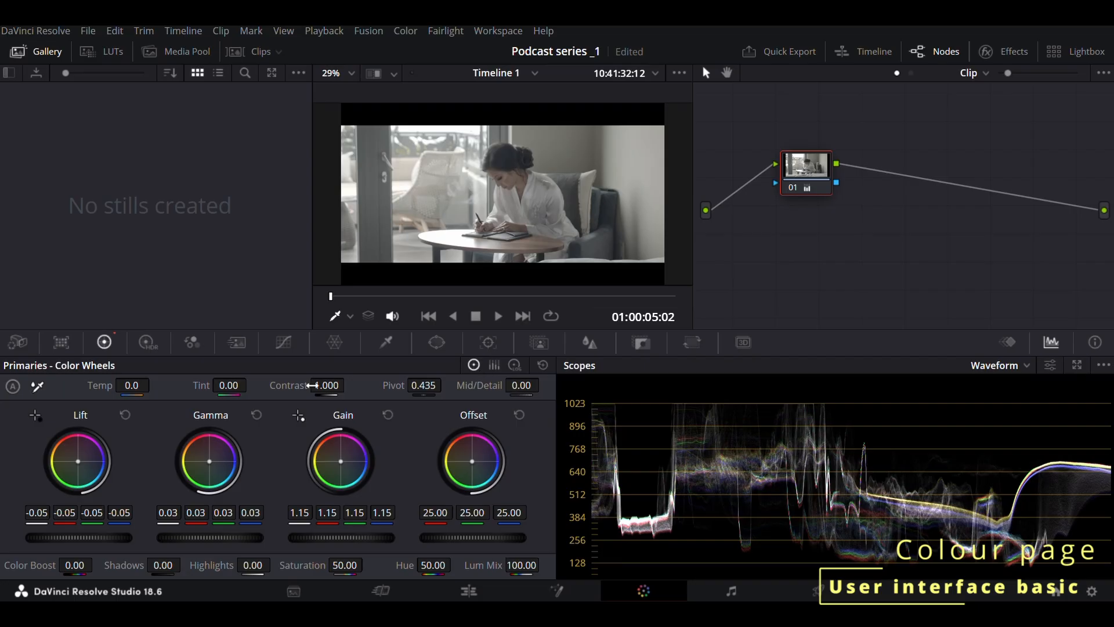
mouse_move(312, 385)
mouse_down()
mouse_move(325, 385)
mouse_move(314, 385)
mouse_up()
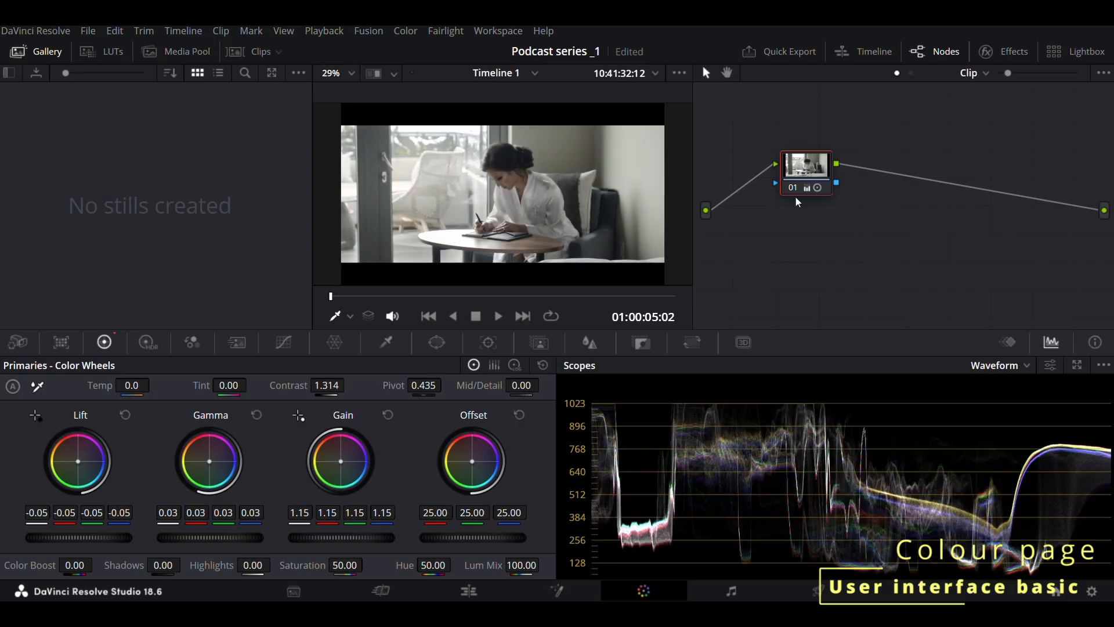
Show the Film Looks LUTs as a list and apply Rec709 Kodak 2383 D60 to node 01
click(118, 55)
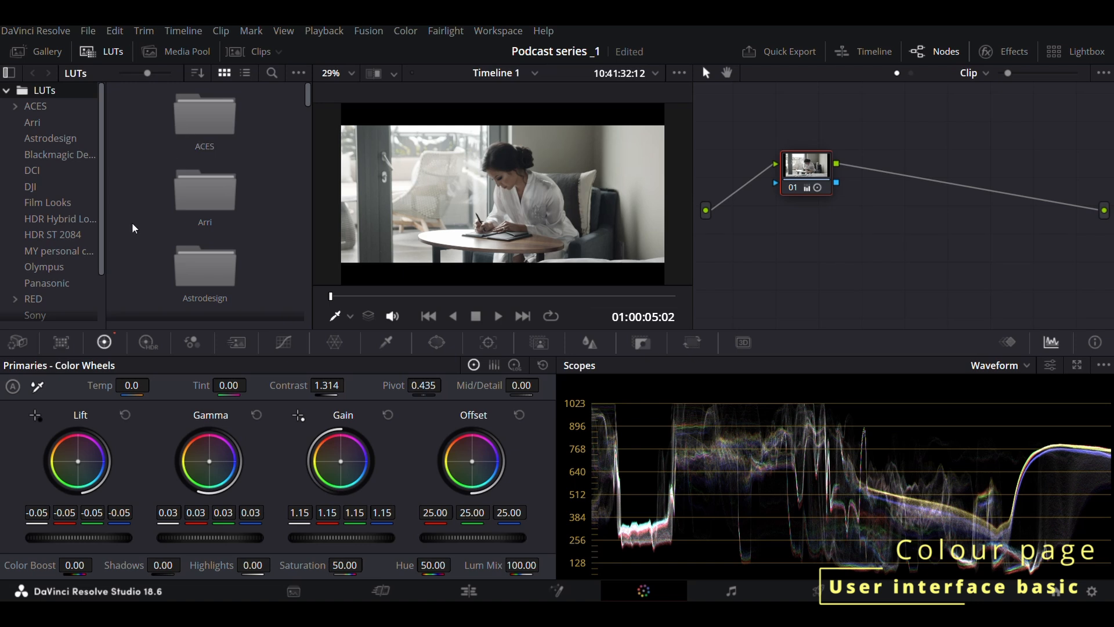
click(55, 203)
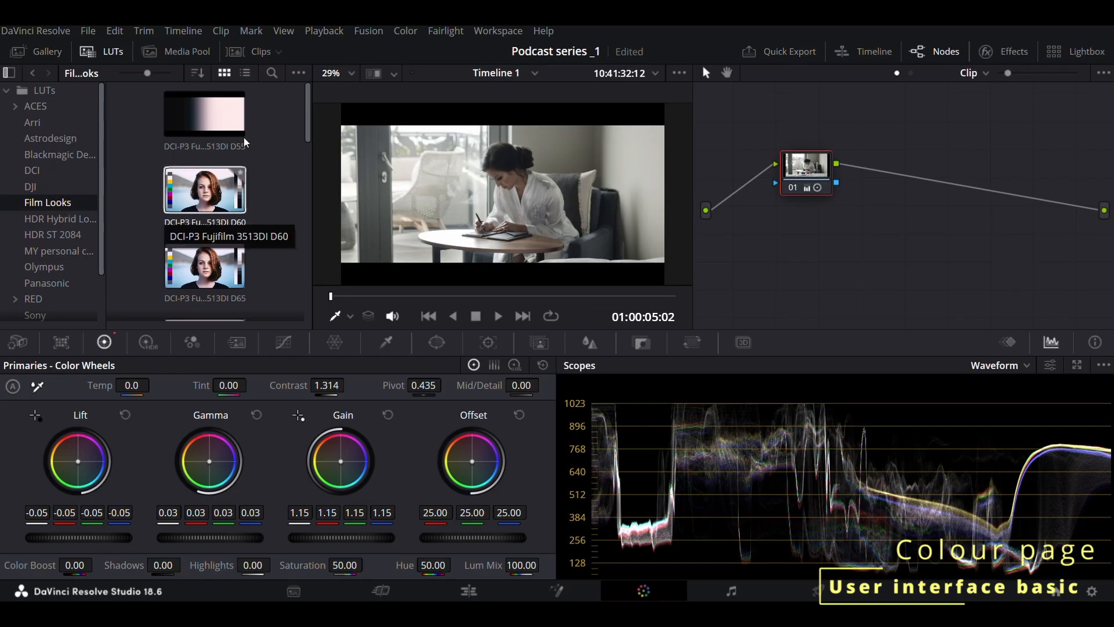
click(245, 72)
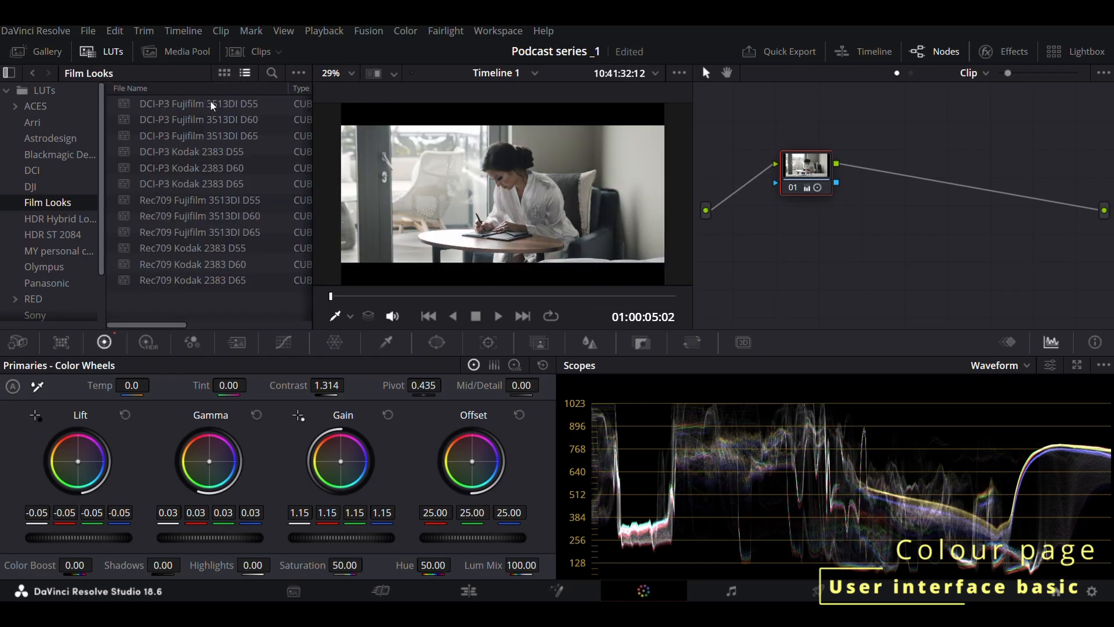
double_click(219, 264)
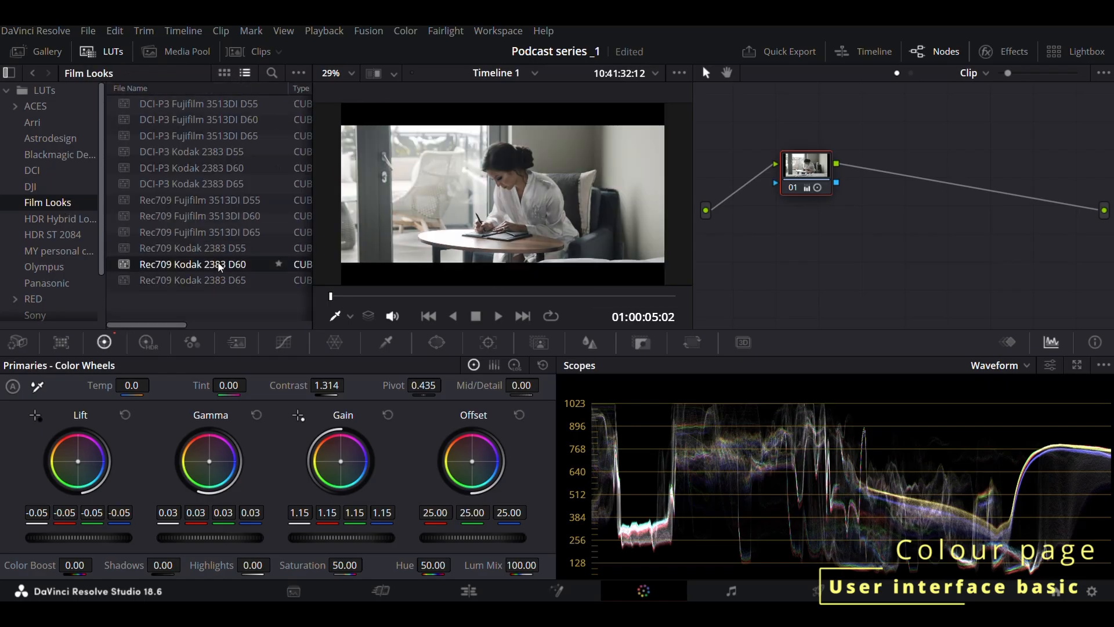
Undo the Kodak film look LUT and the contrast change on node 01
key(ctrl+z)
key(ctrl+z)
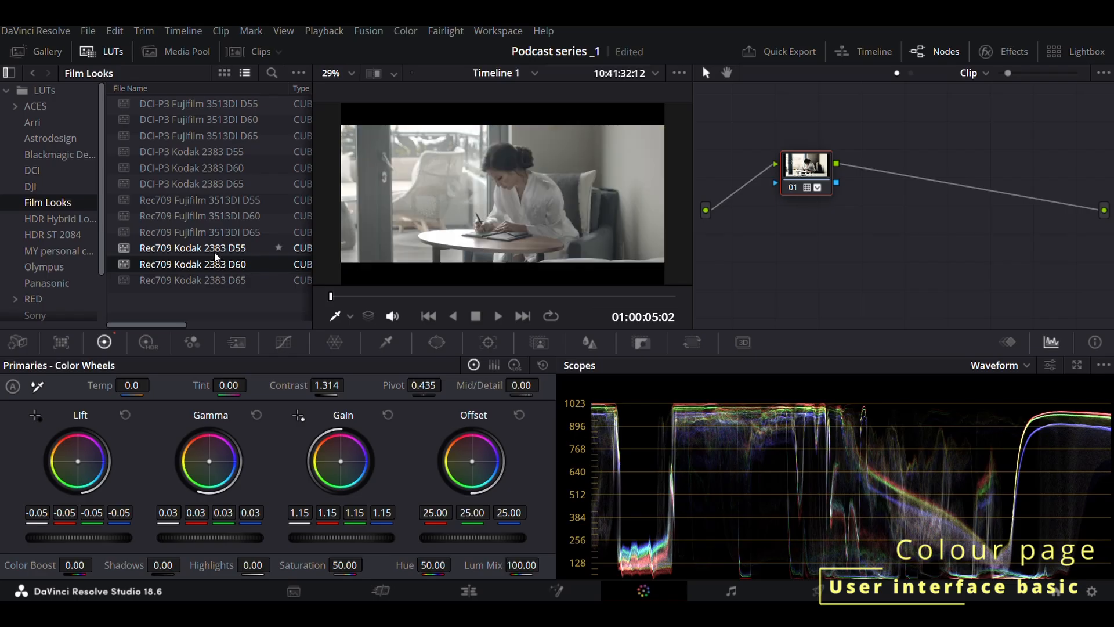
From the Blackmagic Design LUTs, apply the second Blackmagic Pocket 4K Film LUT and replace it with the first Blackmagic 4.6K Film LUT
click(61, 154)
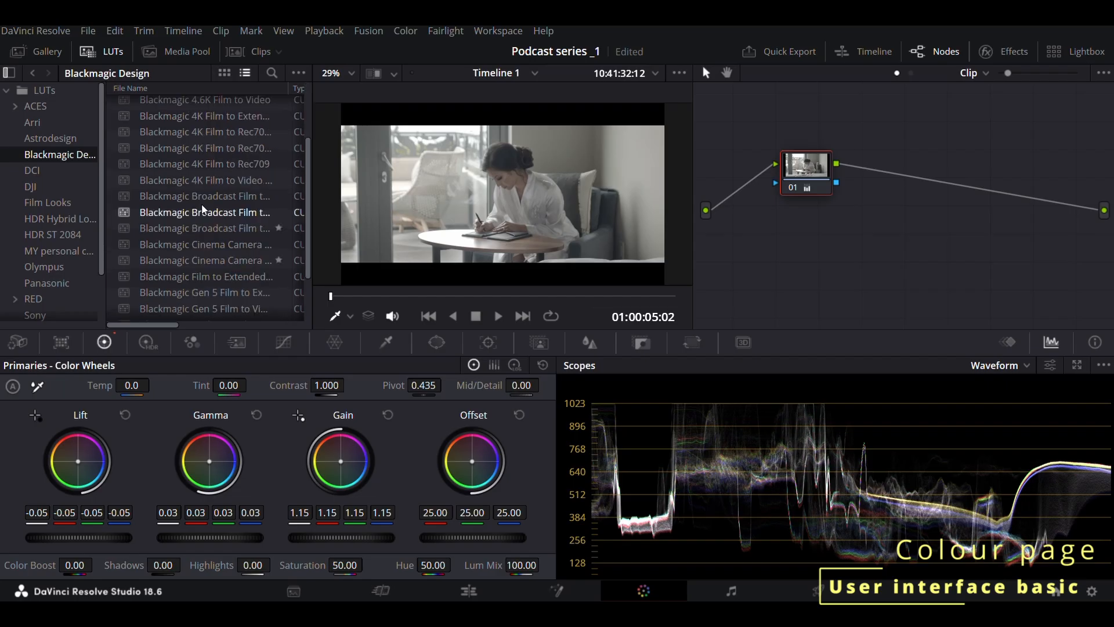
scroll(202, 208, down, 3)
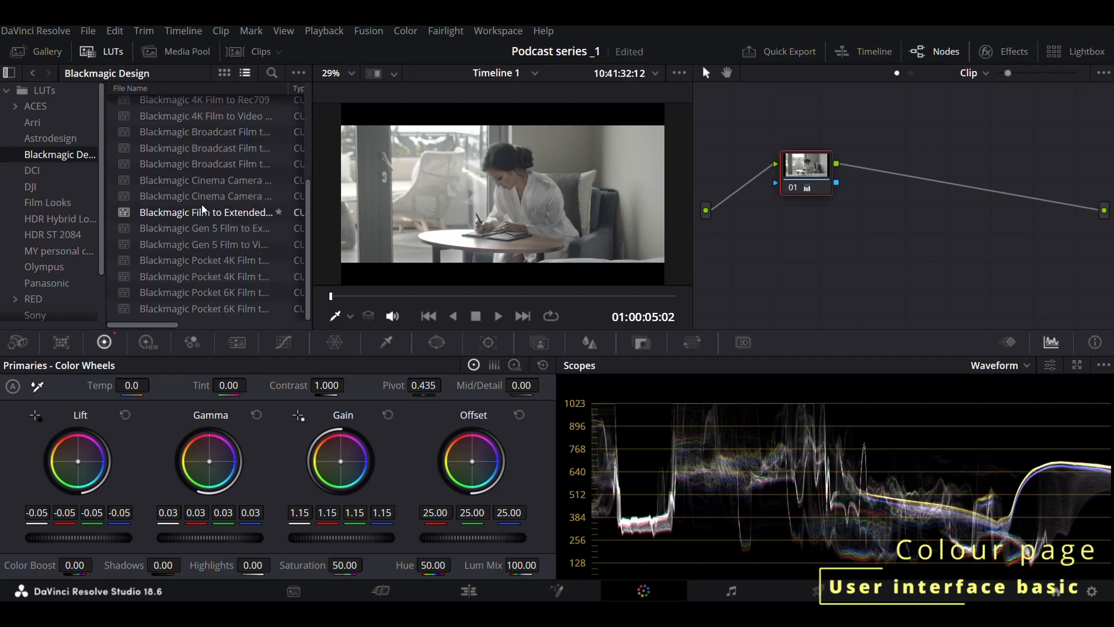
double_click(220, 283)
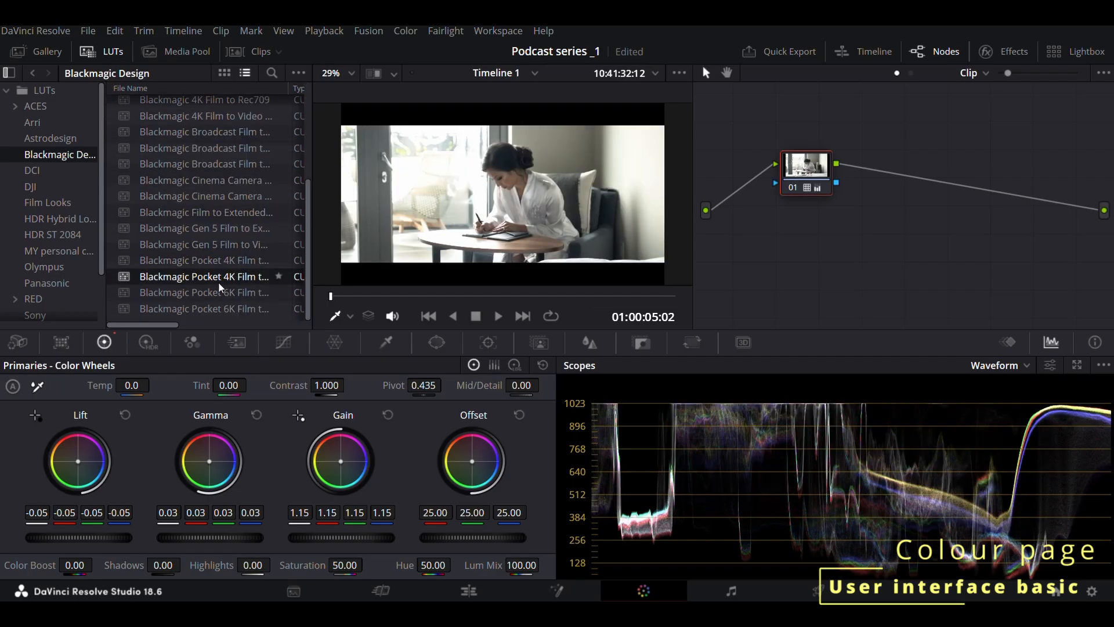
scroll(220, 287, up, 3)
double_click(206, 104)
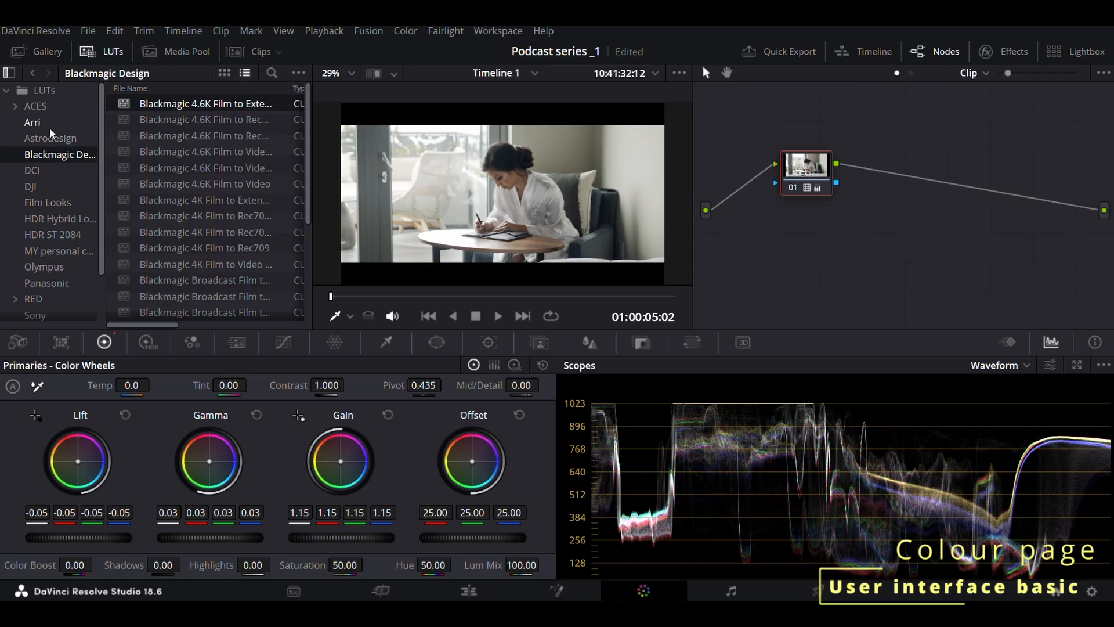
Apply the third Blackmagic 4.6K Film LUT in the Blackmagic Design list to node 01 and hide the LUT browser
scroll(70, 252, down, 2)
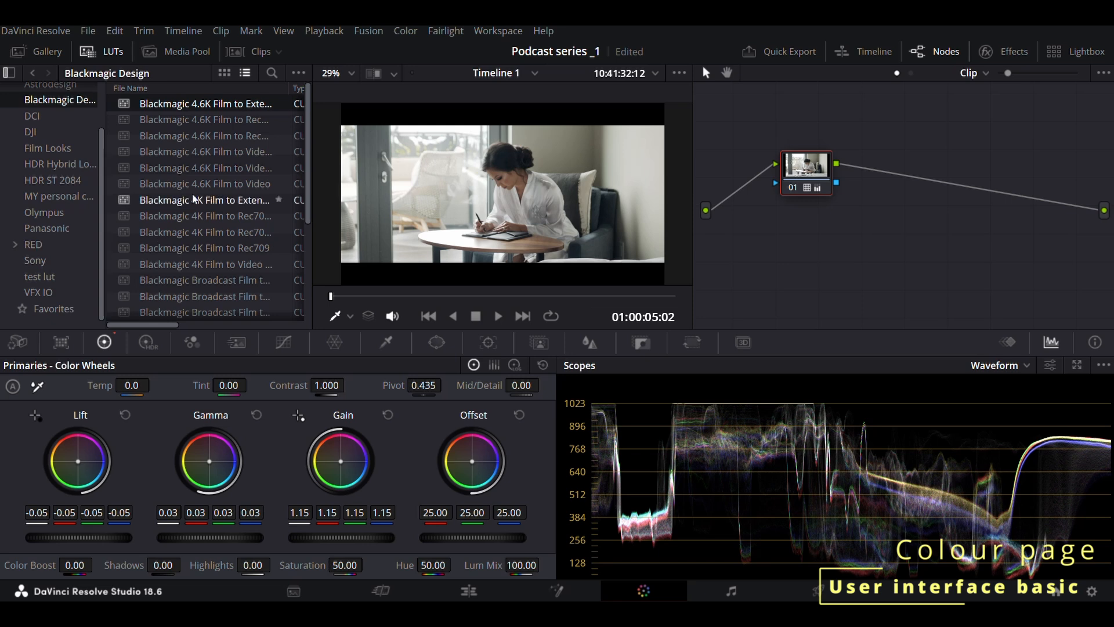
click(186, 131)
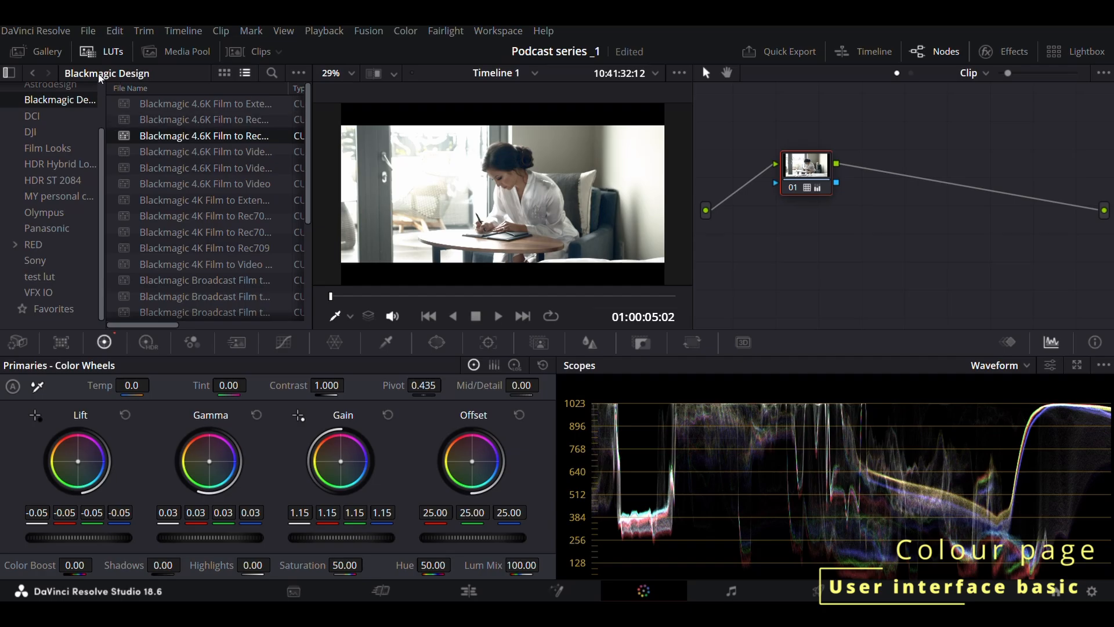
click(105, 54)
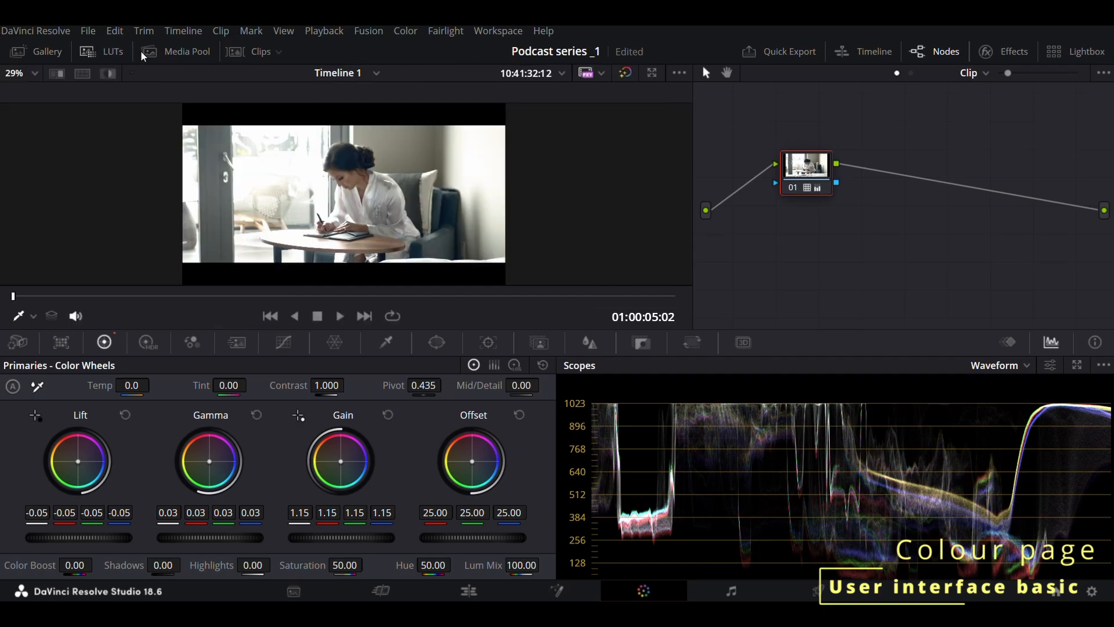
Show the Media Pool and add a new bin under Master with its default name
click(172, 51)
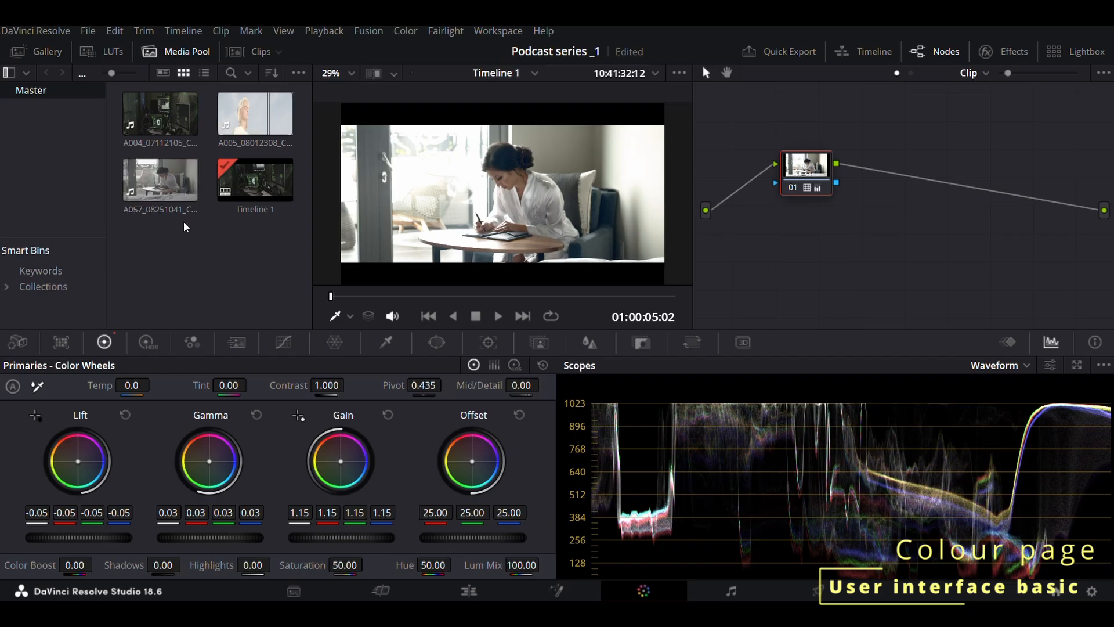
right_click(56, 113)
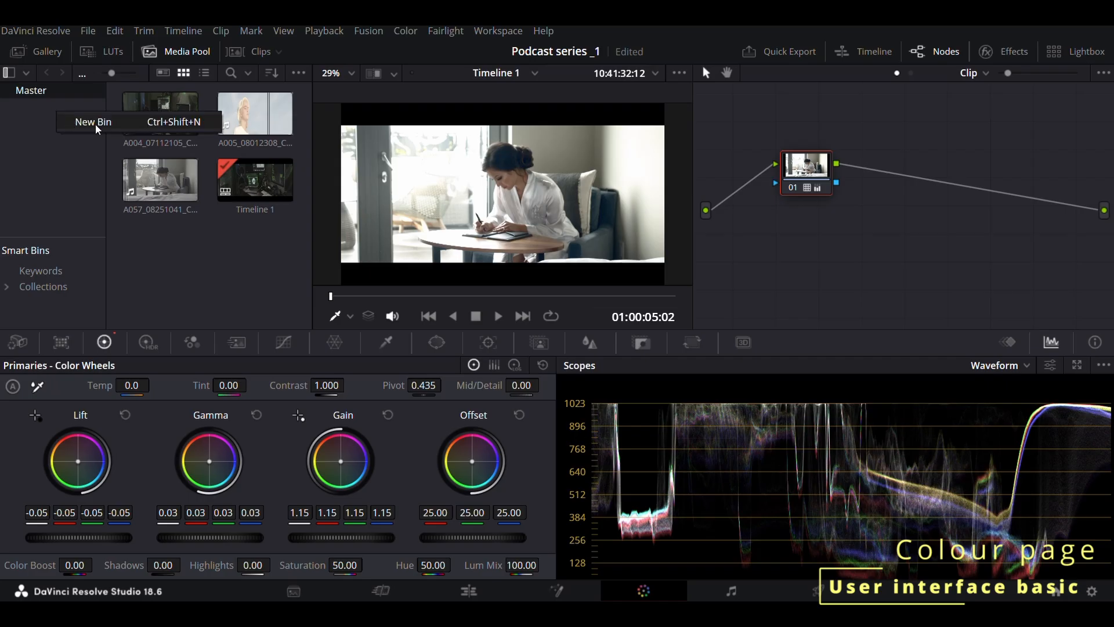
click(95, 123)
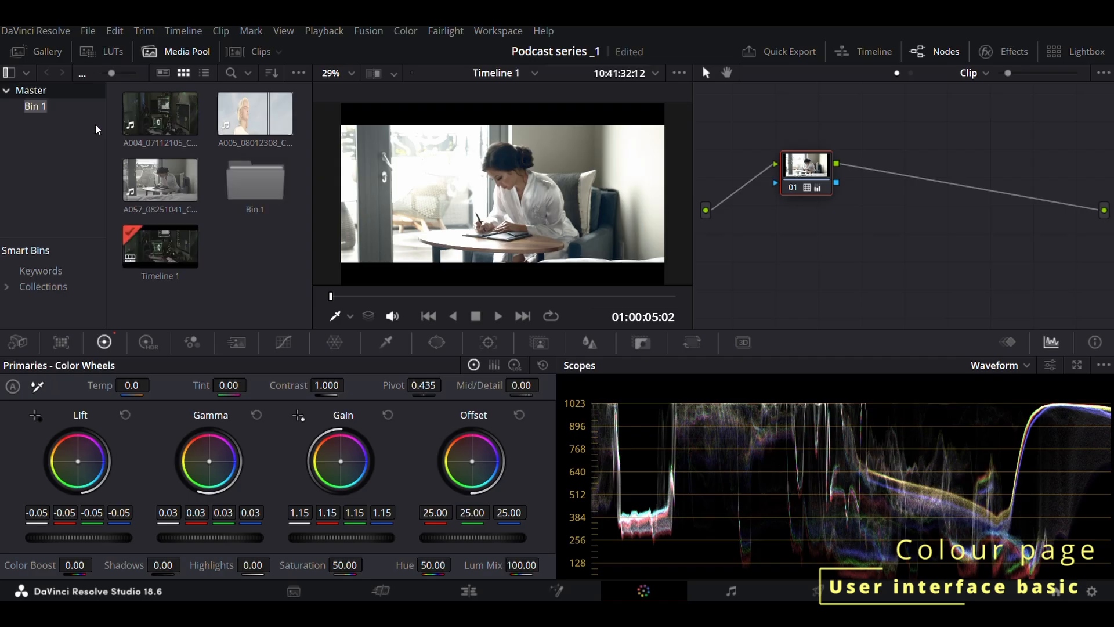
click(102, 133)
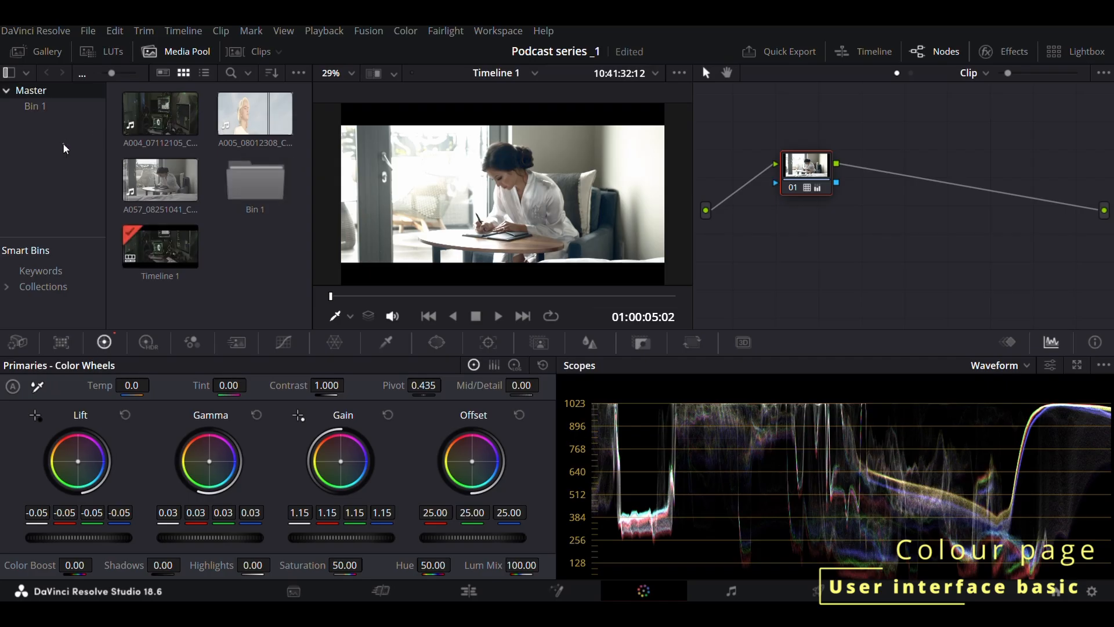
Remove Bin 1 from the Master bin and hide the Media Pool
right_click(44, 107)
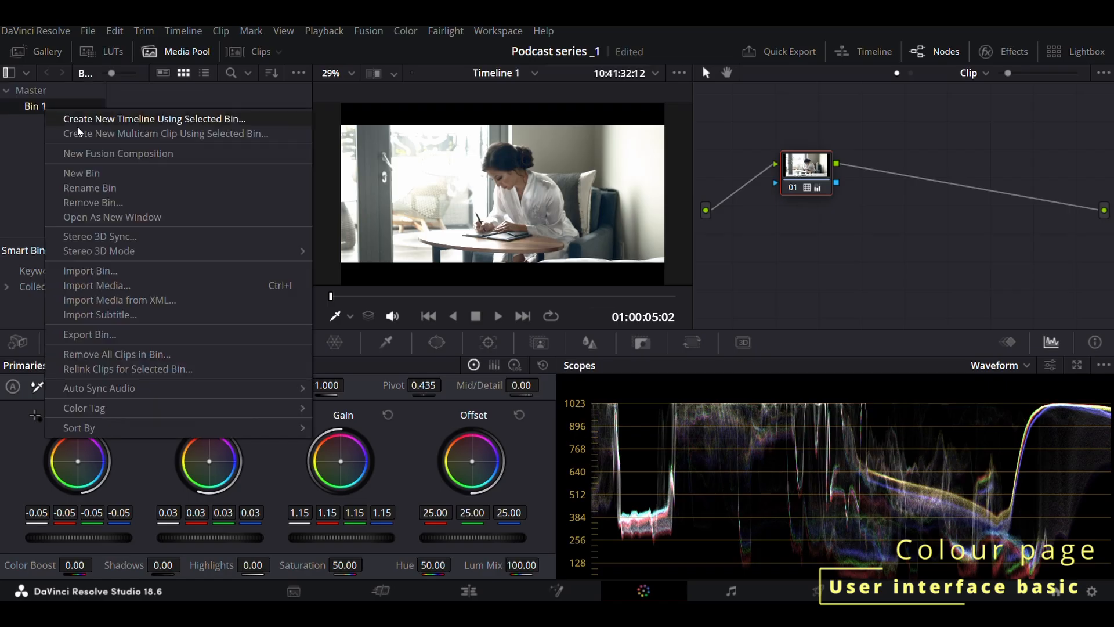
click(119, 203)
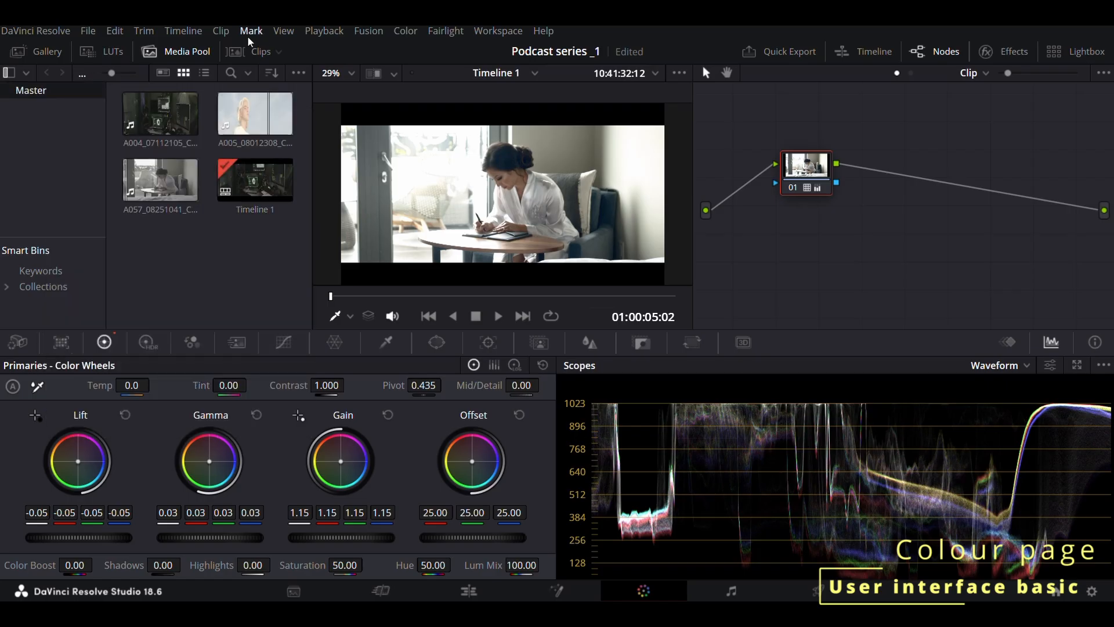
click(185, 55)
Show the clip thumbnails and switch the viewer to clip 18, followed by clip 32
click(261, 55)
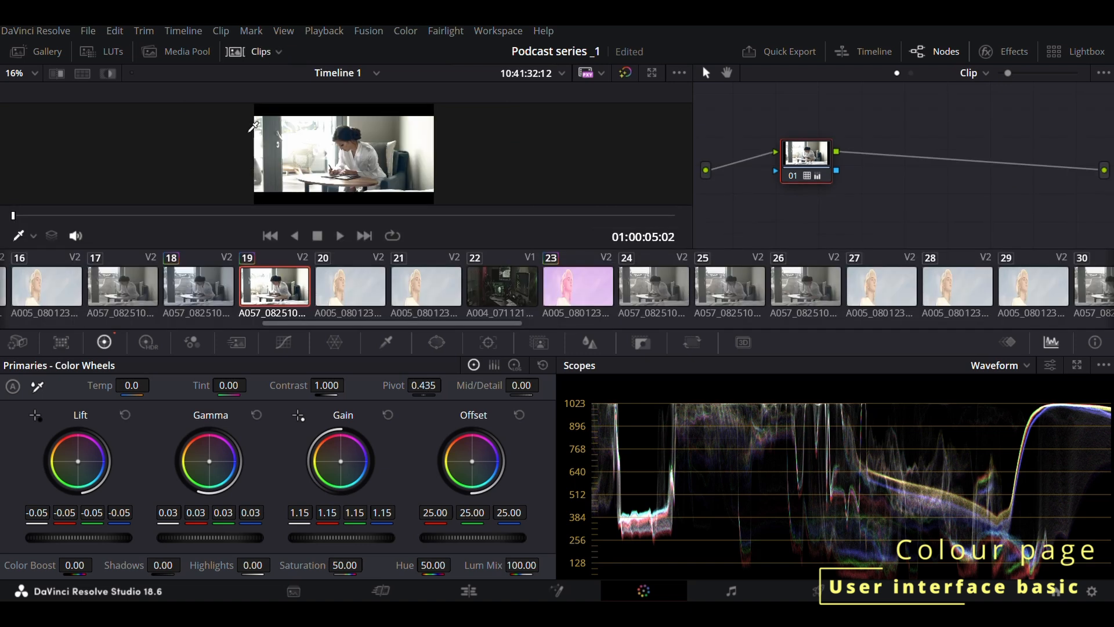
click(168, 308)
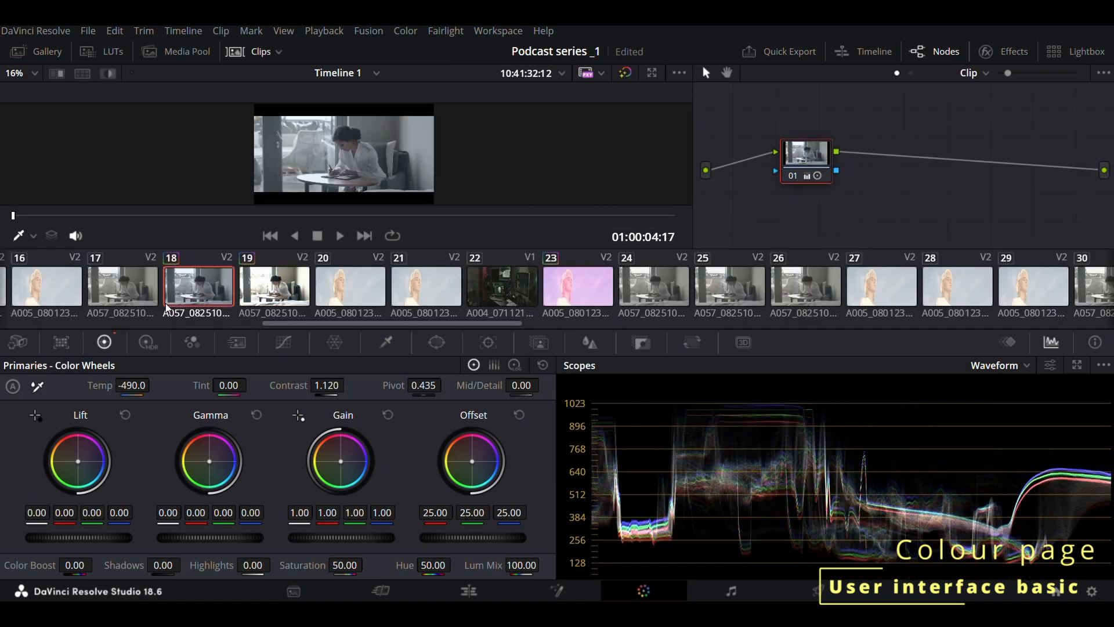
click(353, 305)
scroll(355, 306, down, 3)
click(357, 303)
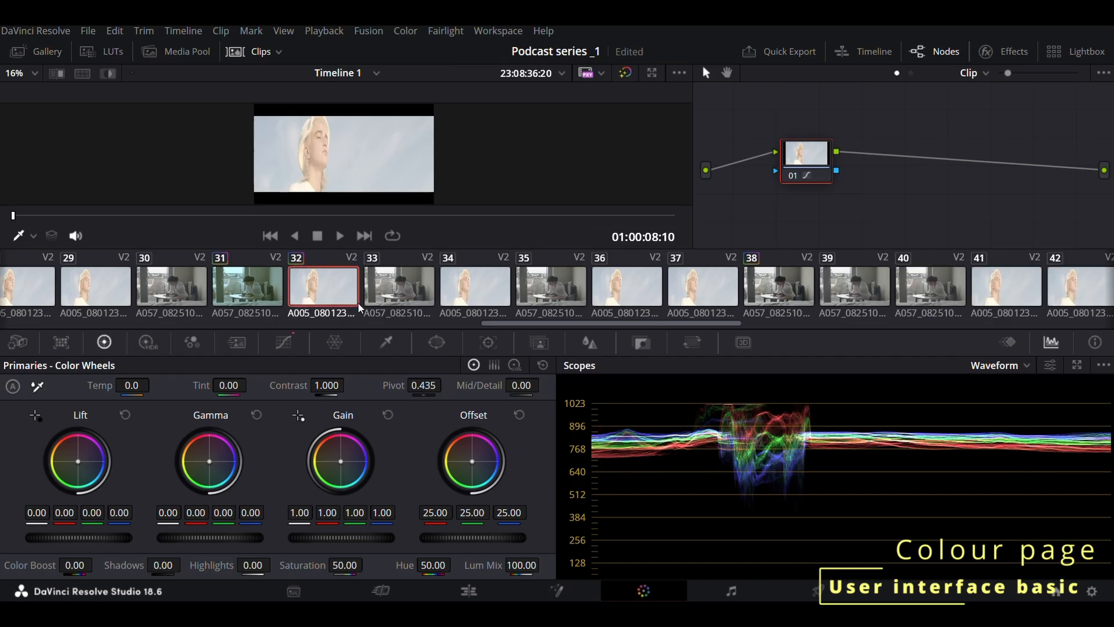
Switch to clip 40 and set the thumbnail filter to All Clips
scroll(358, 303, down, 1)
scroll(358, 303, down, 2)
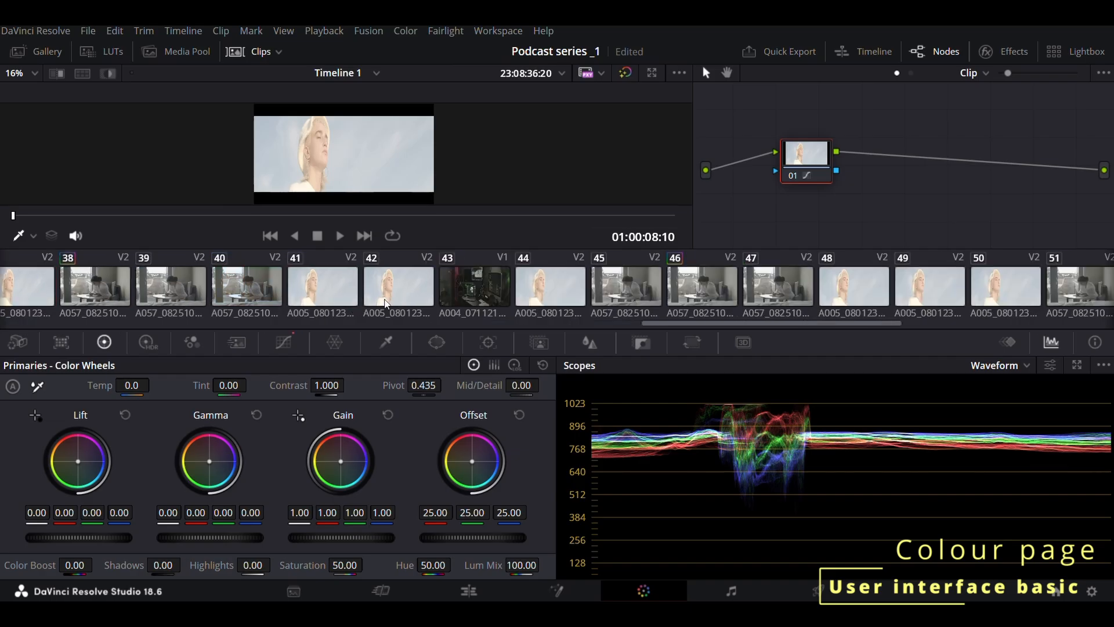
click(366, 301)
click(266, 292)
scroll(266, 292, up, 3)
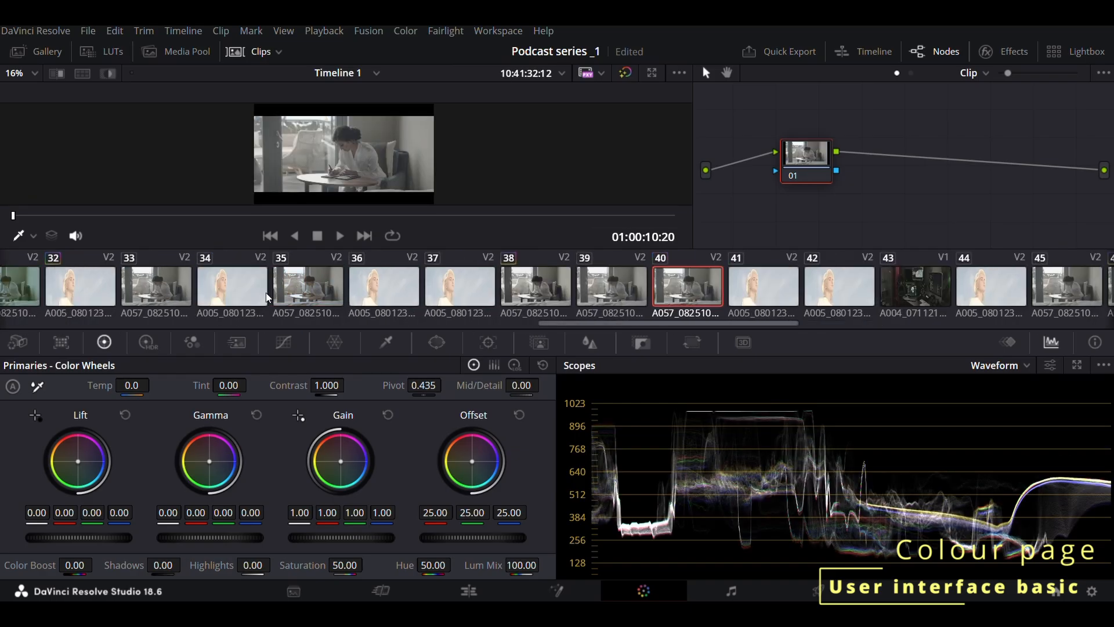
click(278, 53)
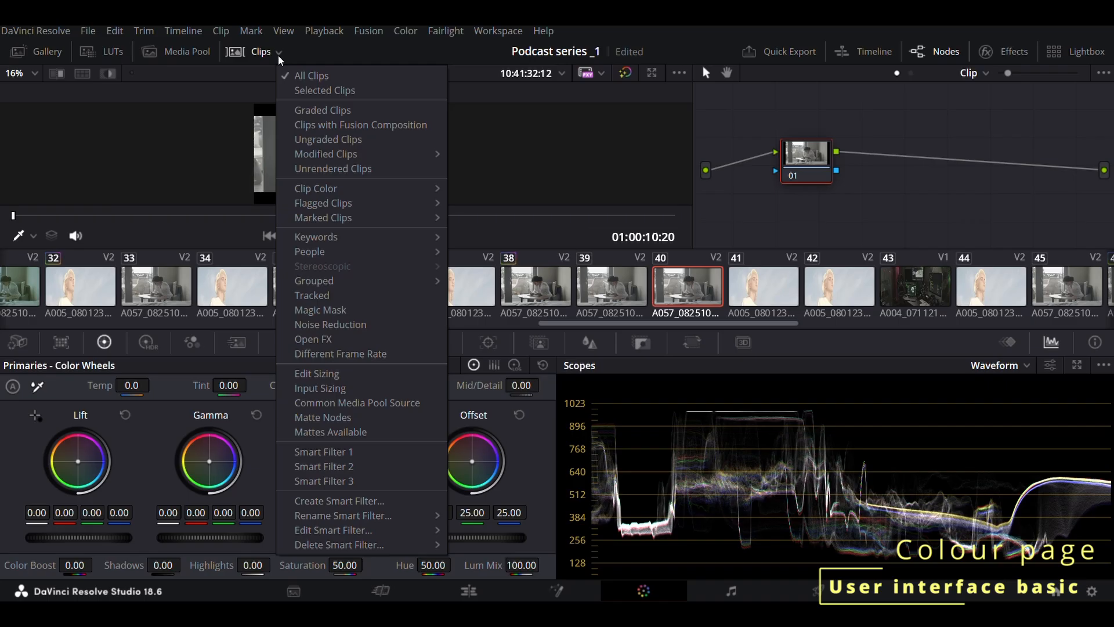
click(305, 78)
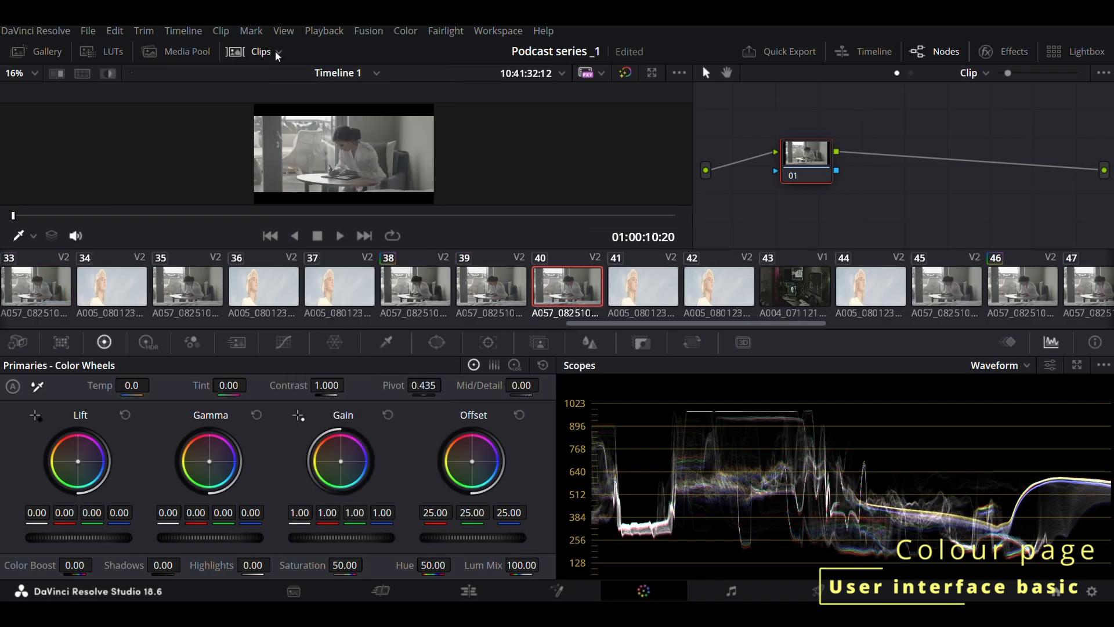
Show the mini timeline and use it to select clip 01, followed by clip 22, on track V1
click(868, 51)
click(868, 51)
click(868, 51)
click(210, 313)
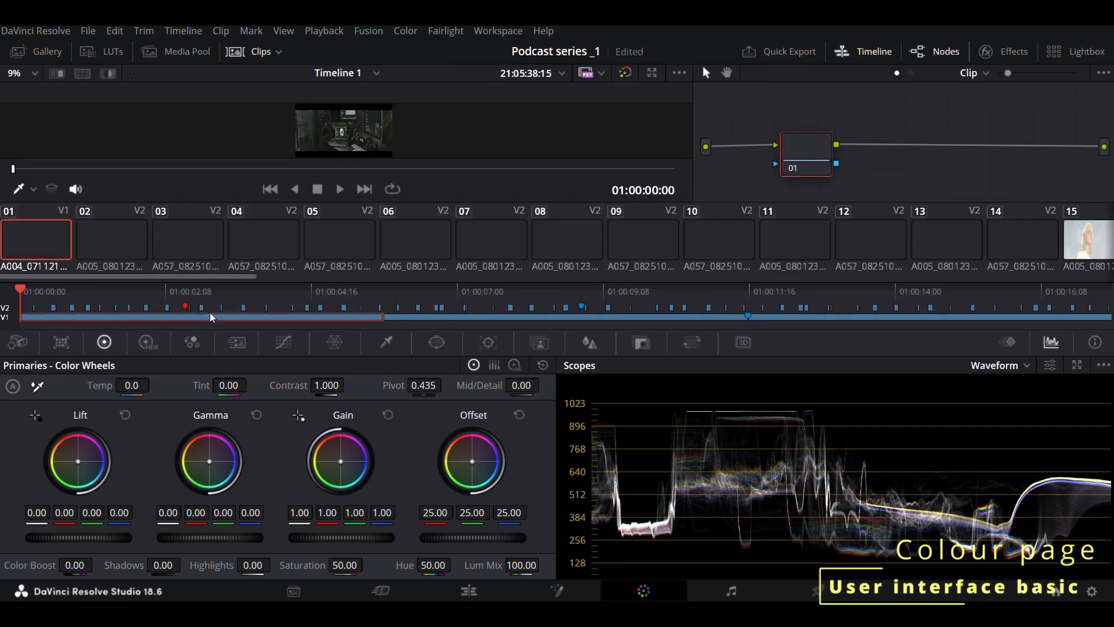
click(429, 317)
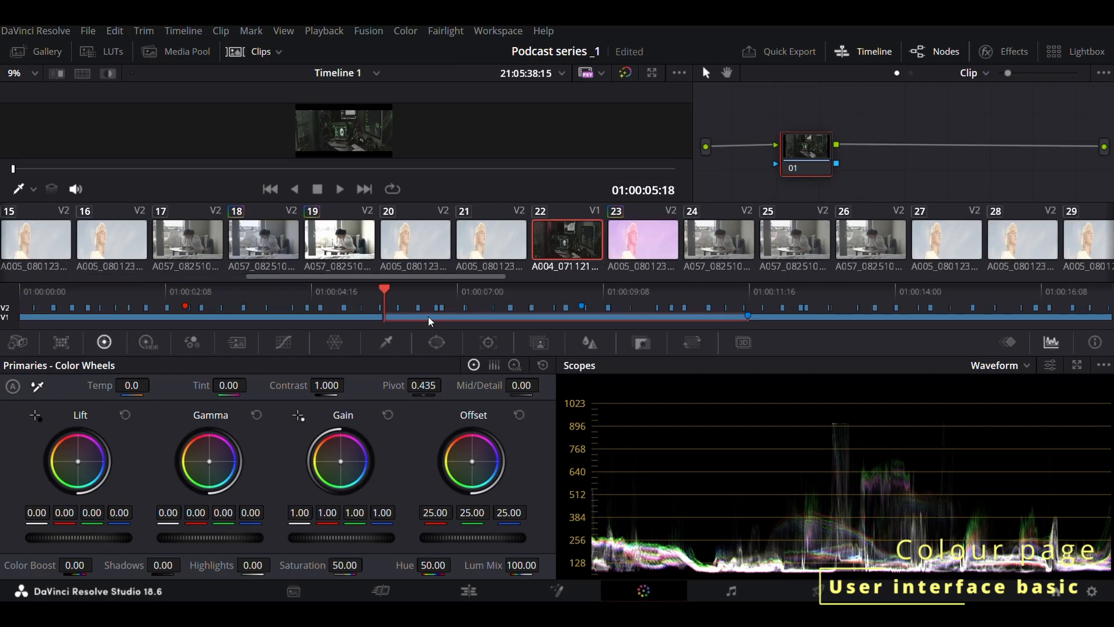
Scrub the mini timeline from about 01:00:05:02 to 01:00:05:22 and return to clip 01 on track V1
click(355, 290)
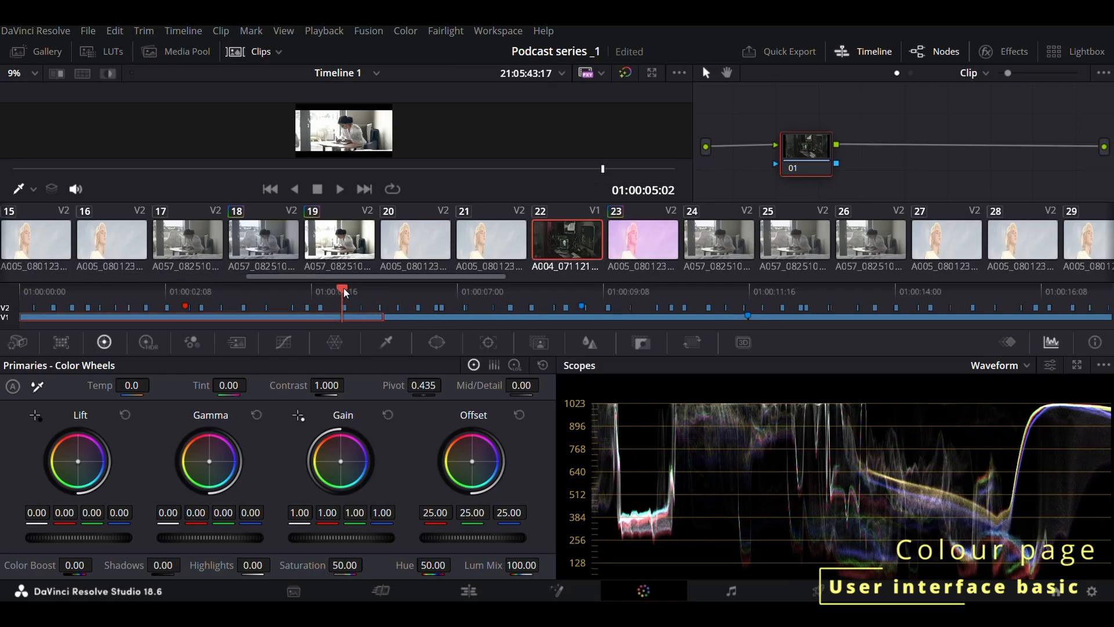
drag(359, 292, 395, 293)
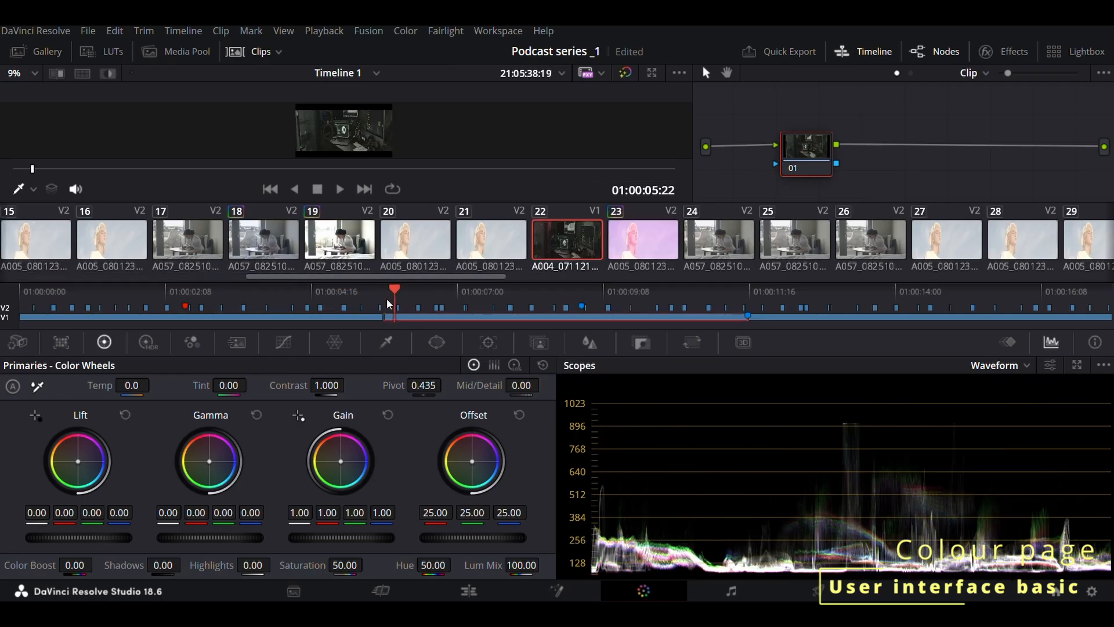
click(54, 317)
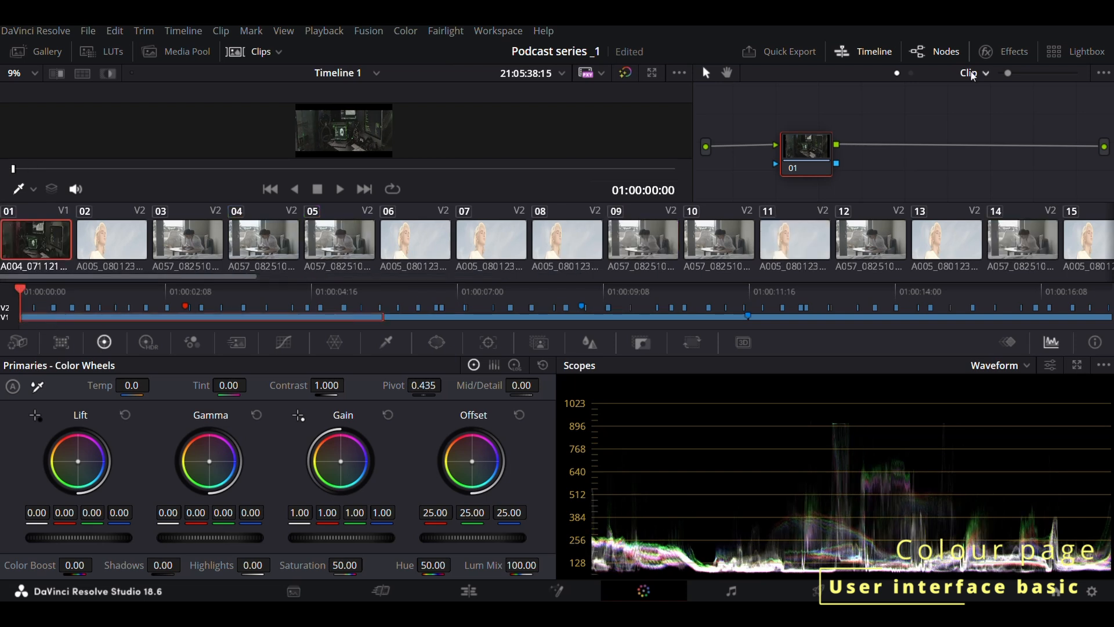
Hide the mini timeline and the clip thumbnails, and move the viewer playhead to 01:00:02:20
click(874, 51)
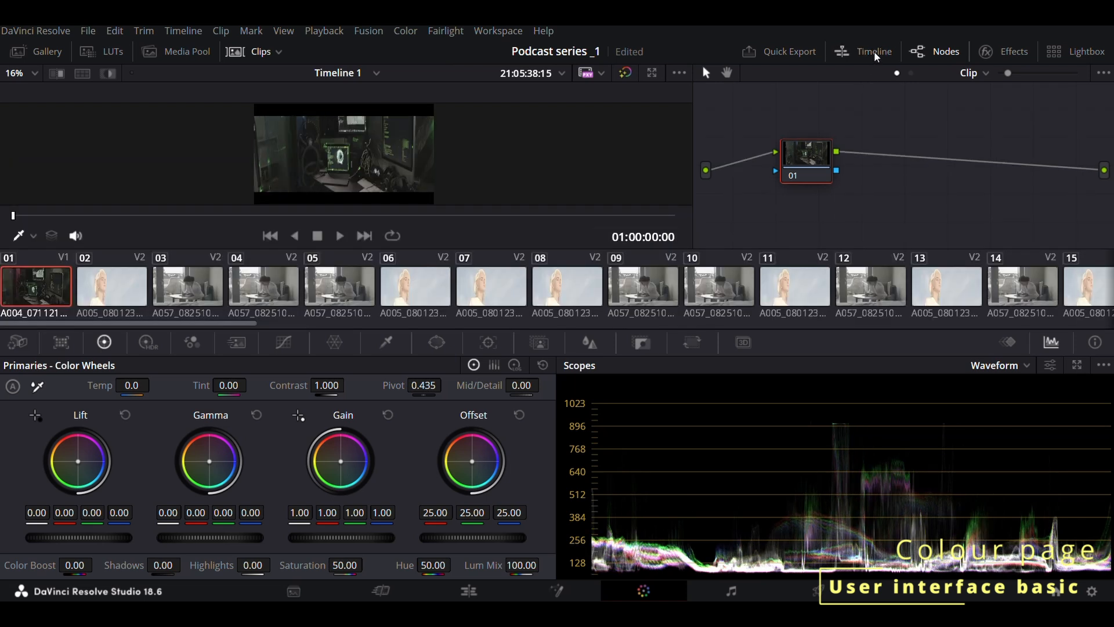
click(874, 51)
click(875, 50)
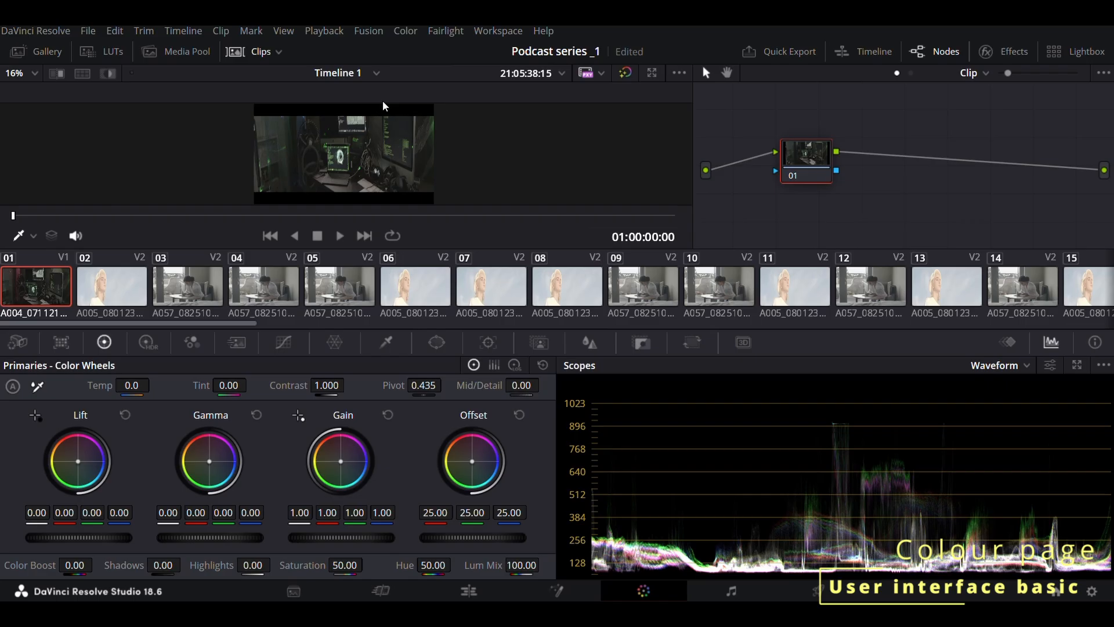
click(255, 51)
click(256, 51)
click(266, 54)
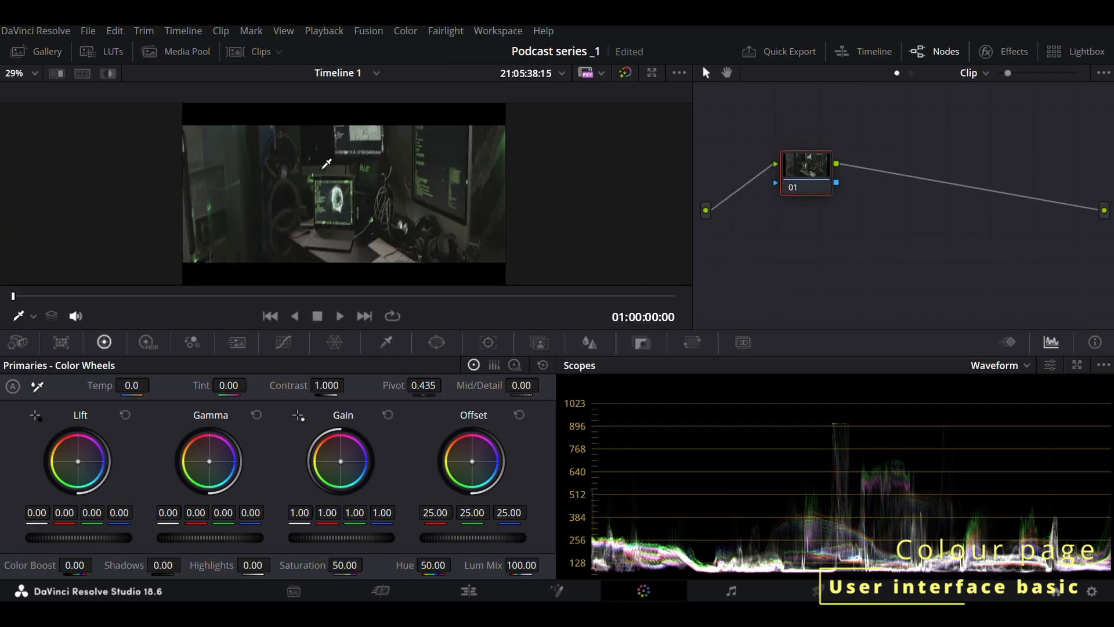
click(342, 296)
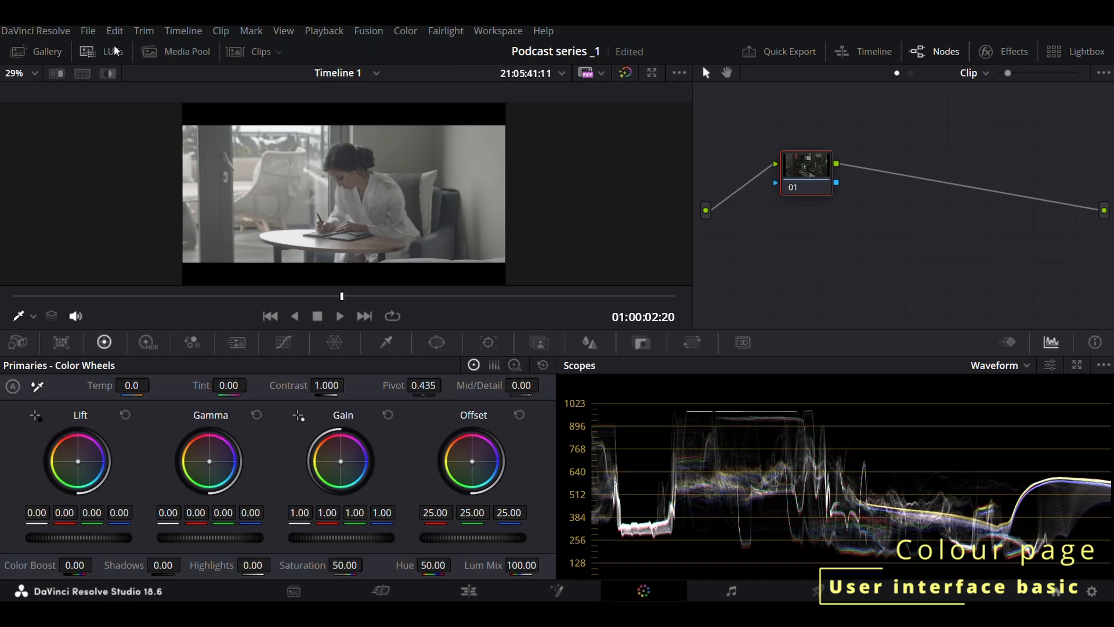
click(91, 30)
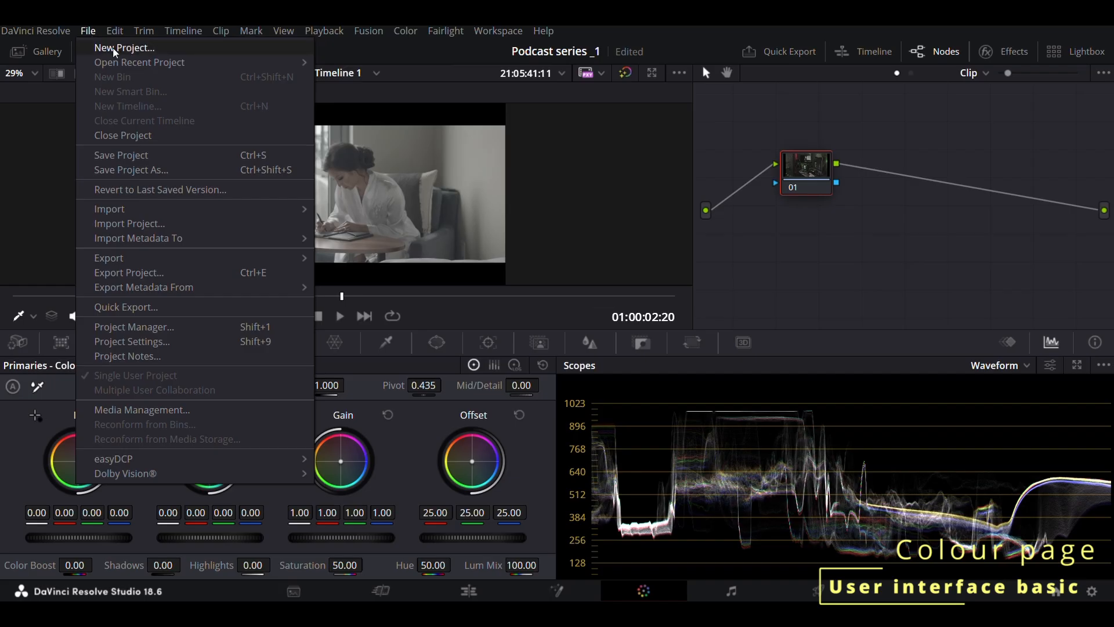
click(113, 47)
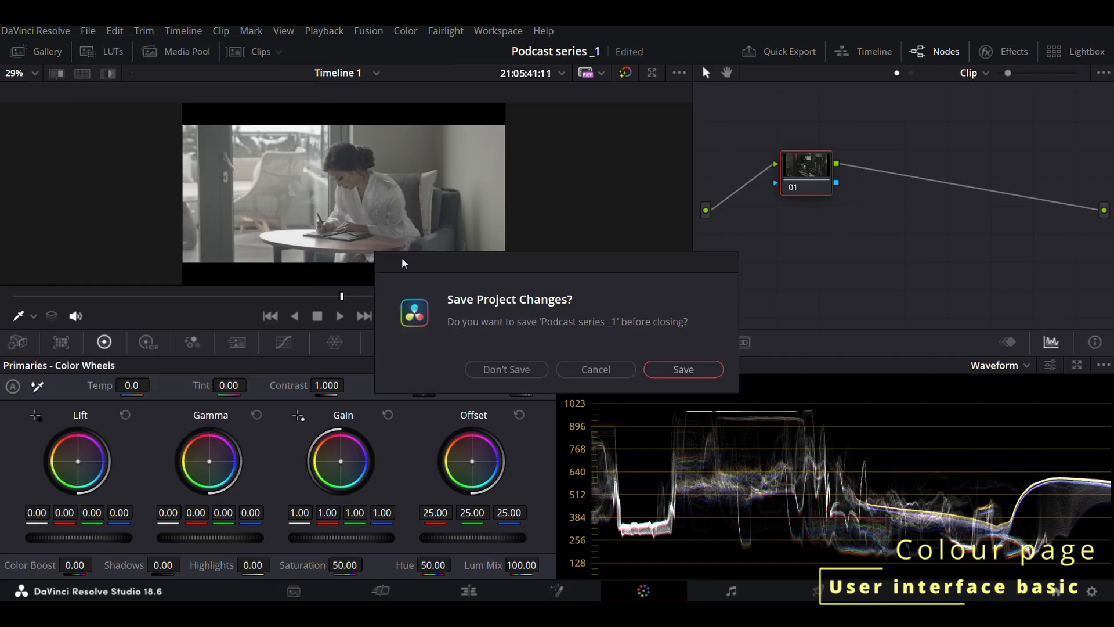
click(609, 368)
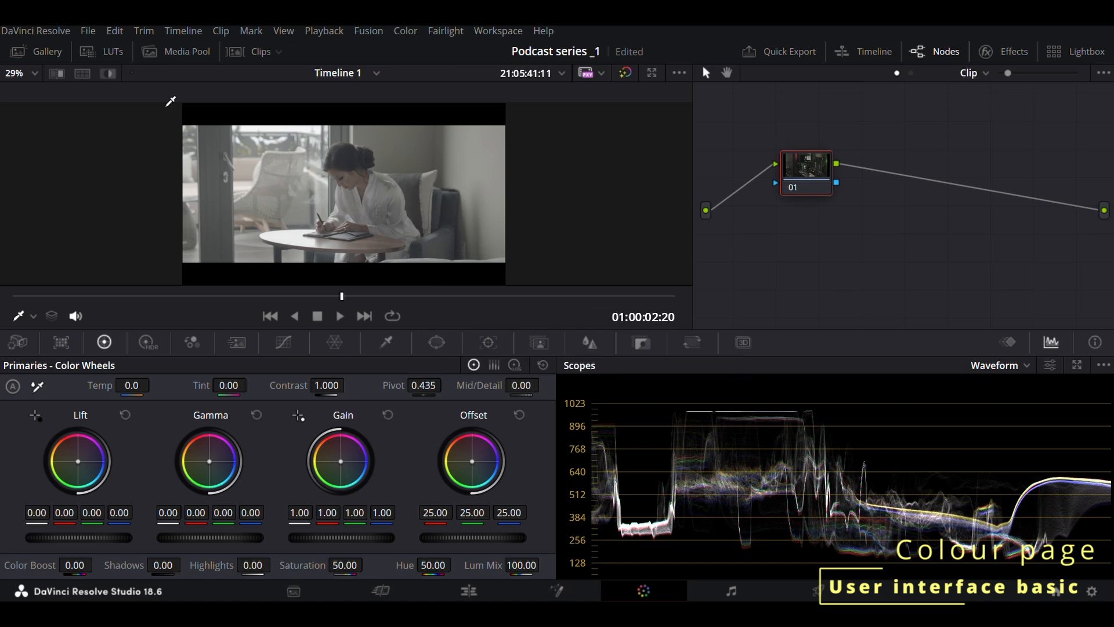
click(90, 34)
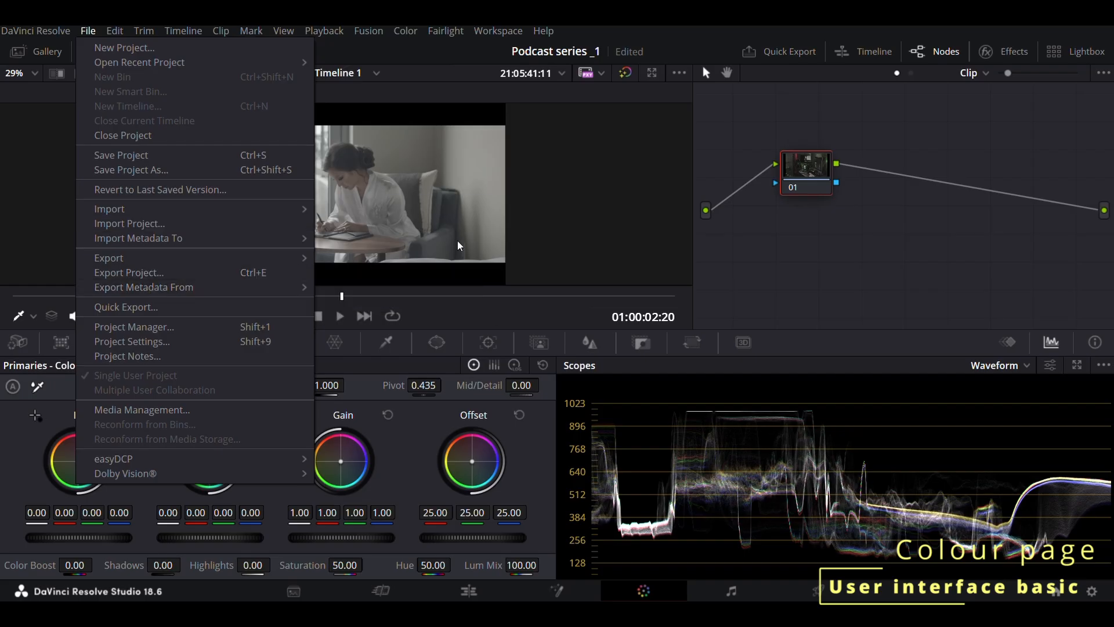
click(732, 278)
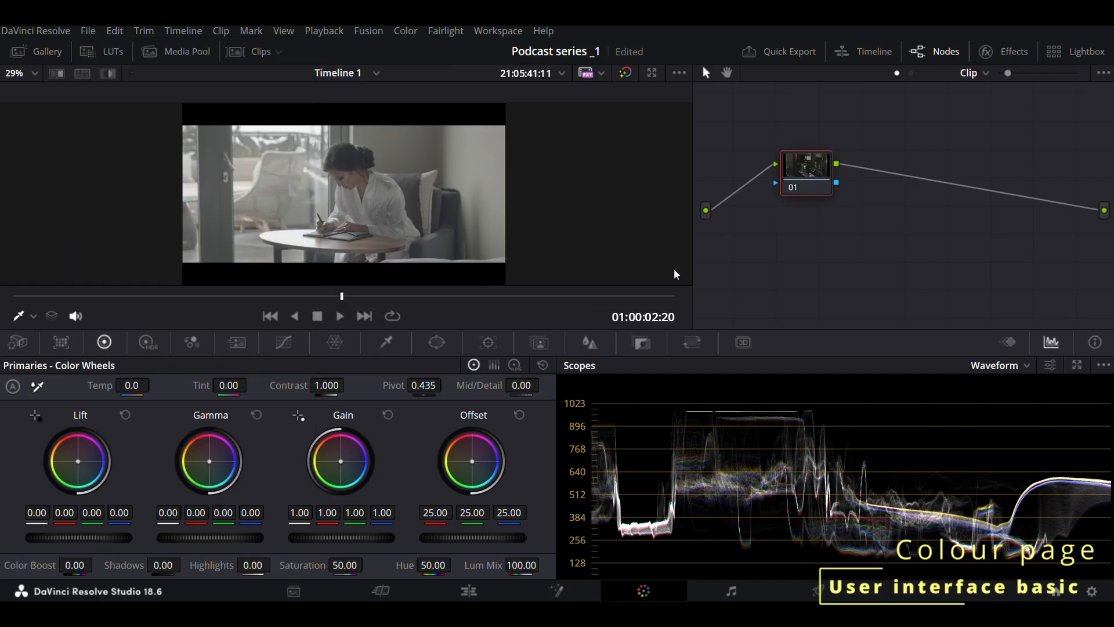
click(115, 30)
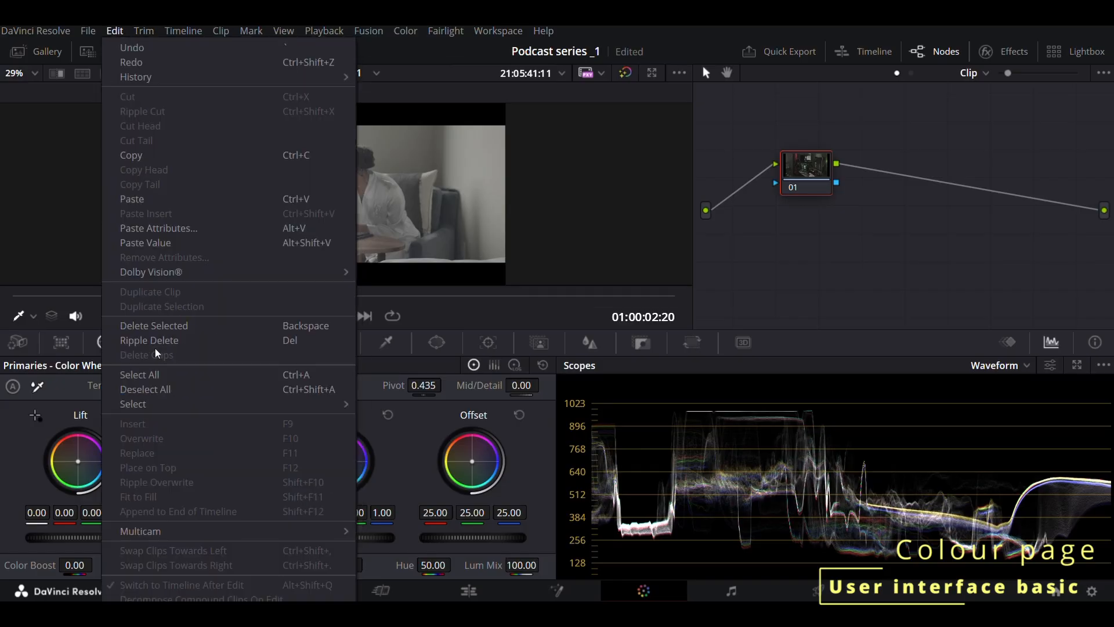
click(18, 148)
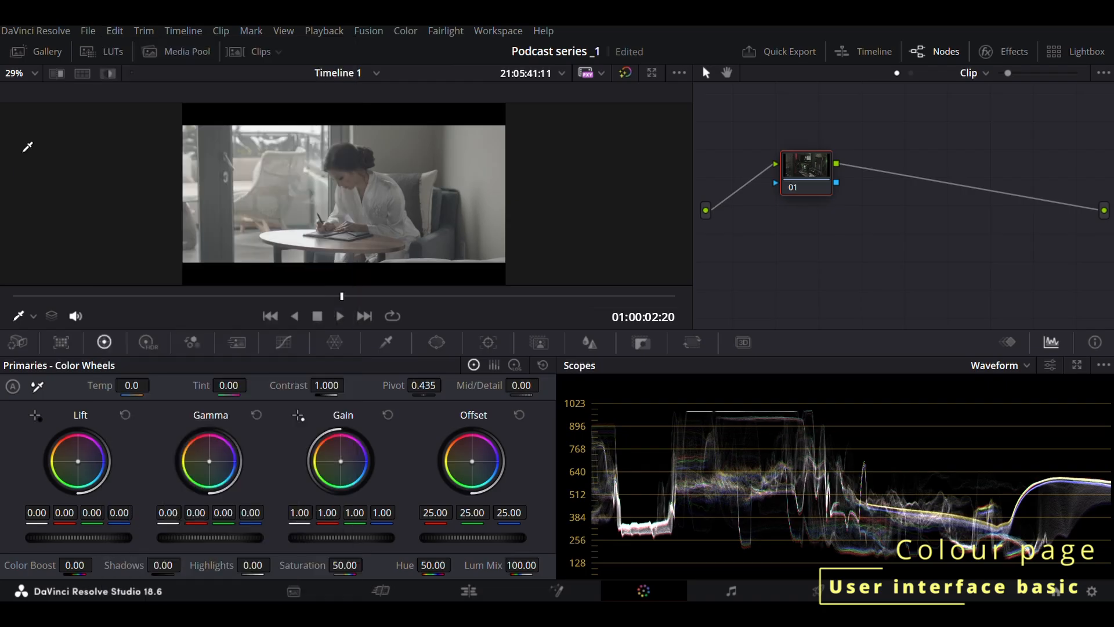
click(145, 34)
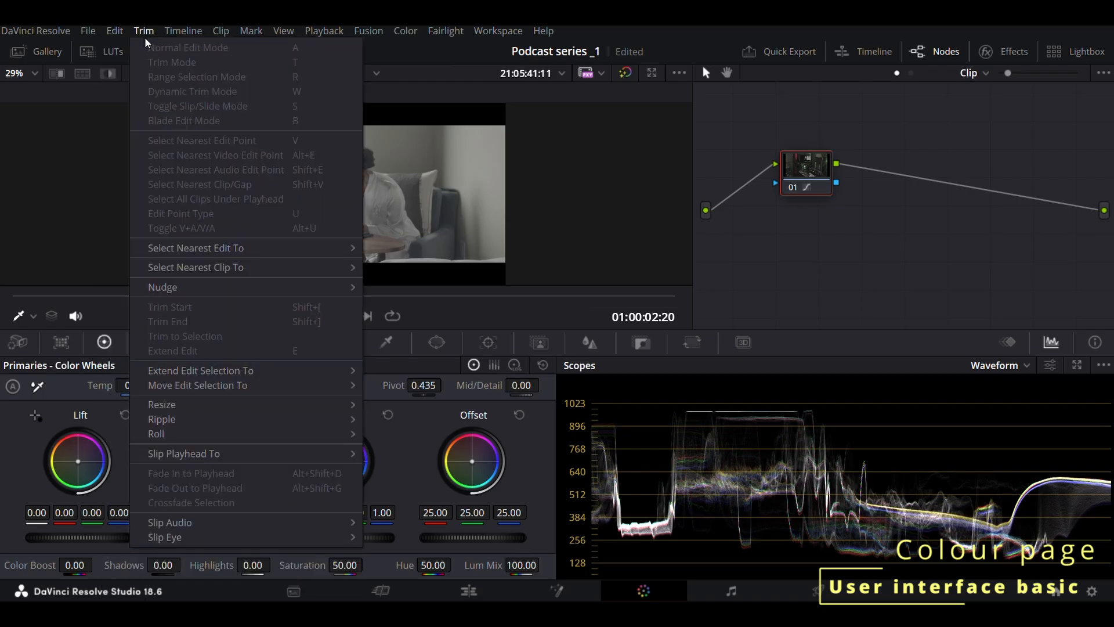
mouse_move(192, 36)
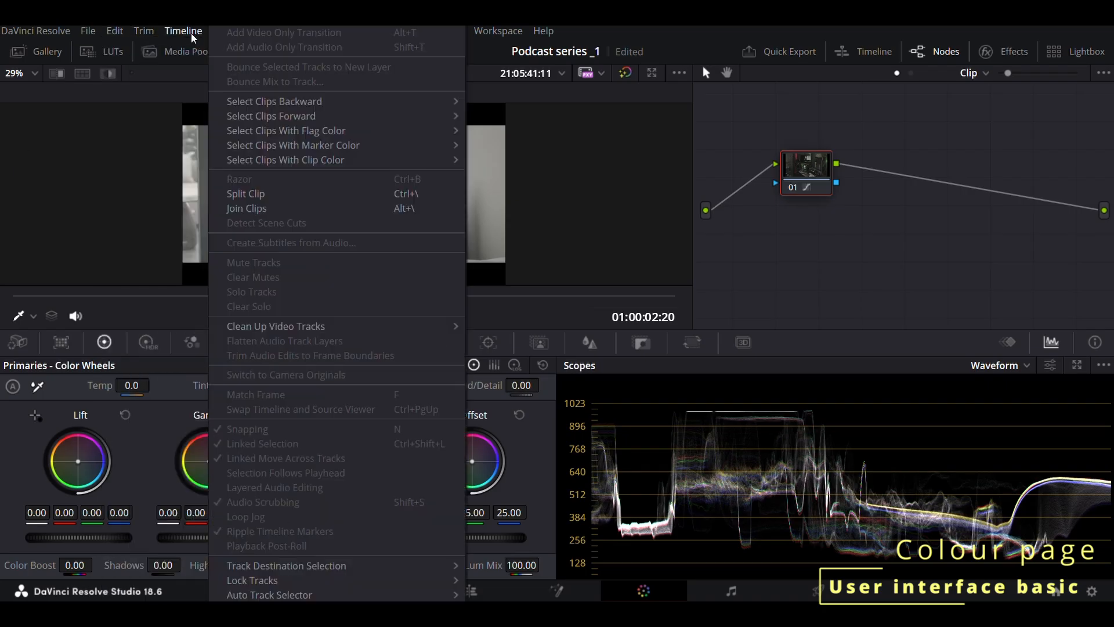
click(792, 113)
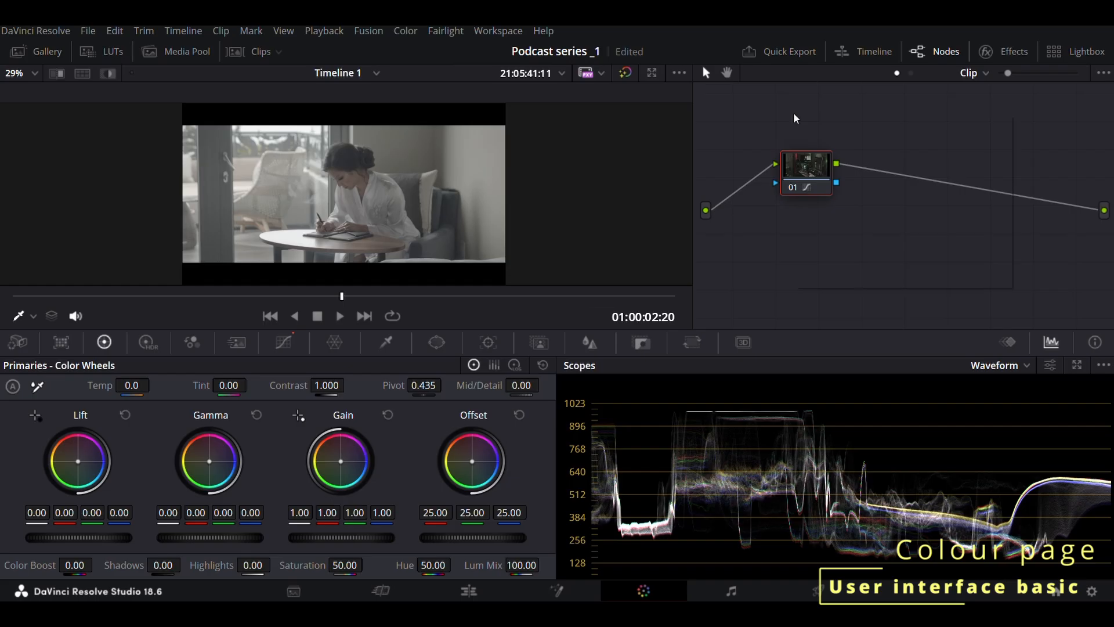
Set the timeline's output blanking to the 2.39 aspect ratio
click(183, 32)
scroll(293, 557, down, 2)
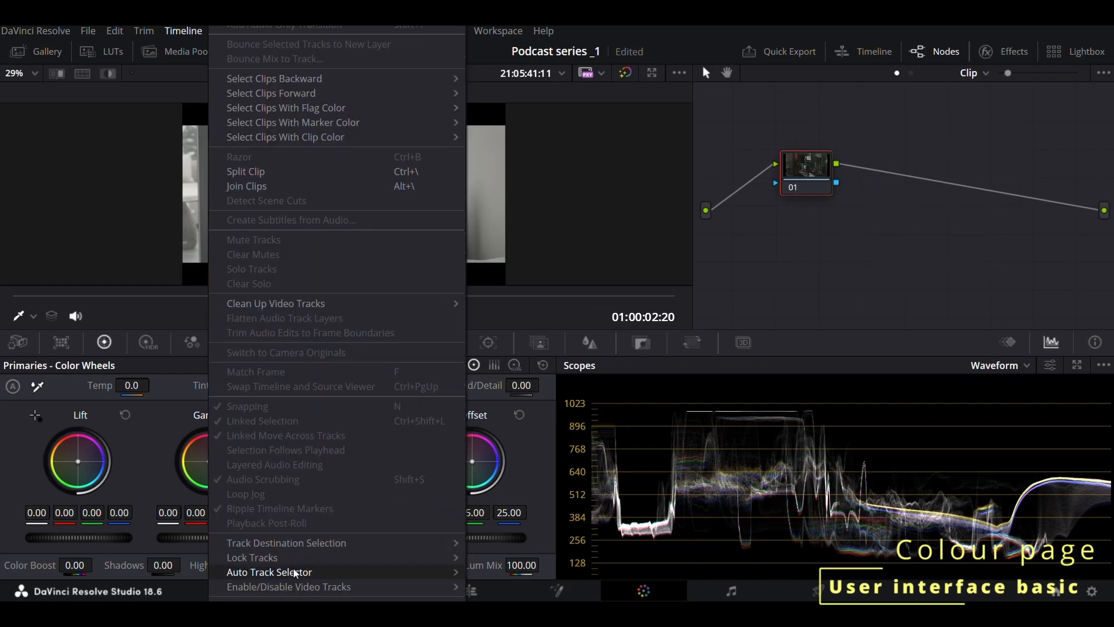
mouse_move(293, 605)
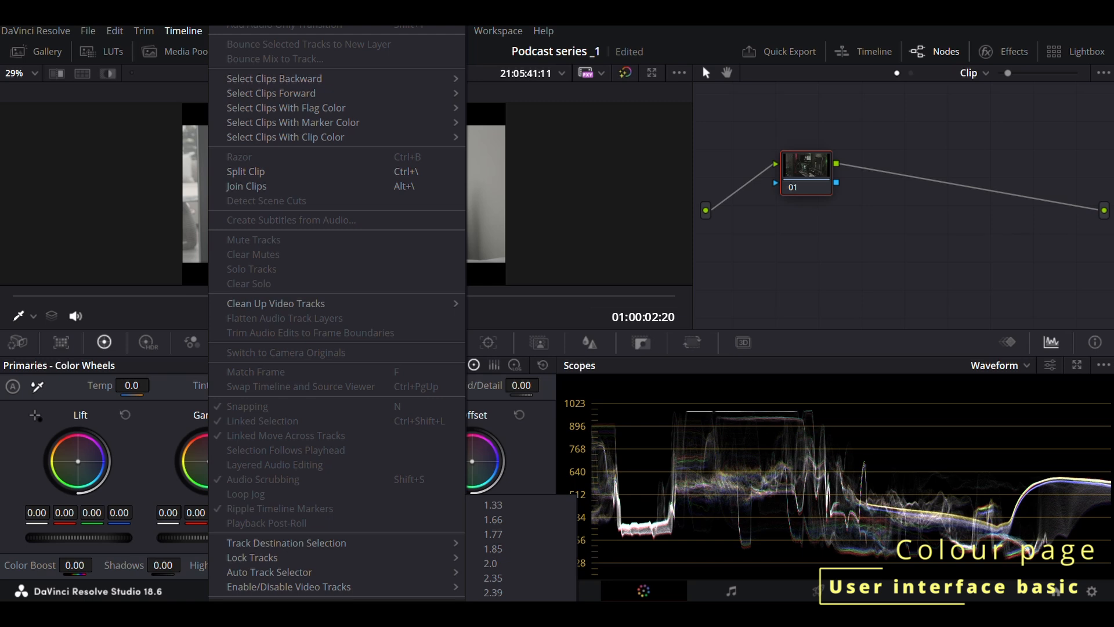
click(493, 592)
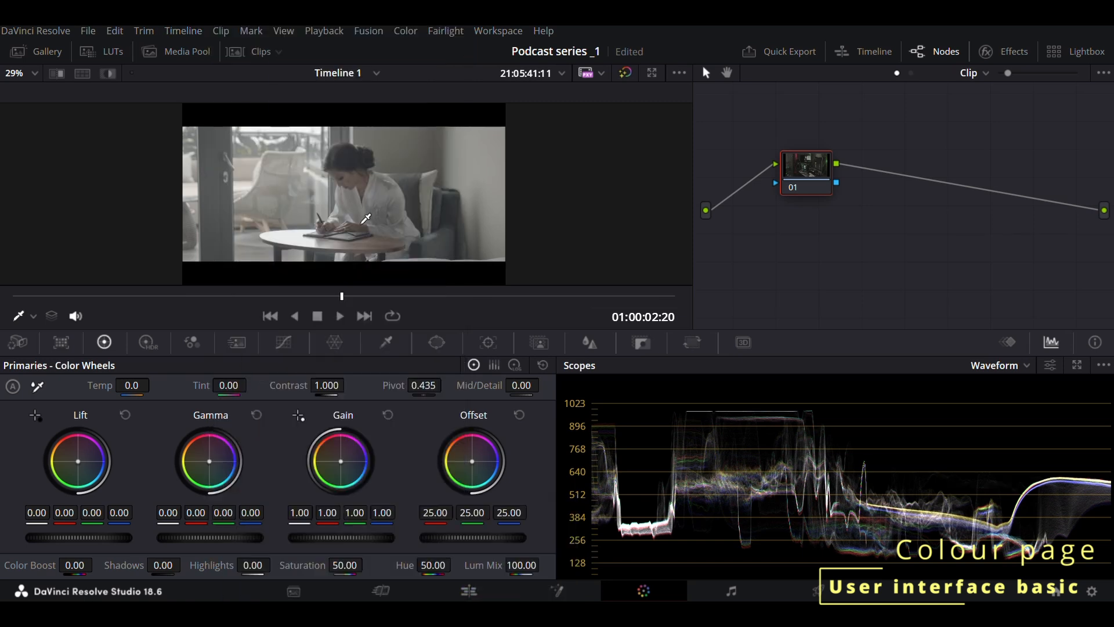
Change the timeline's output blanking to the 1.33 aspect ratio
click(178, 30)
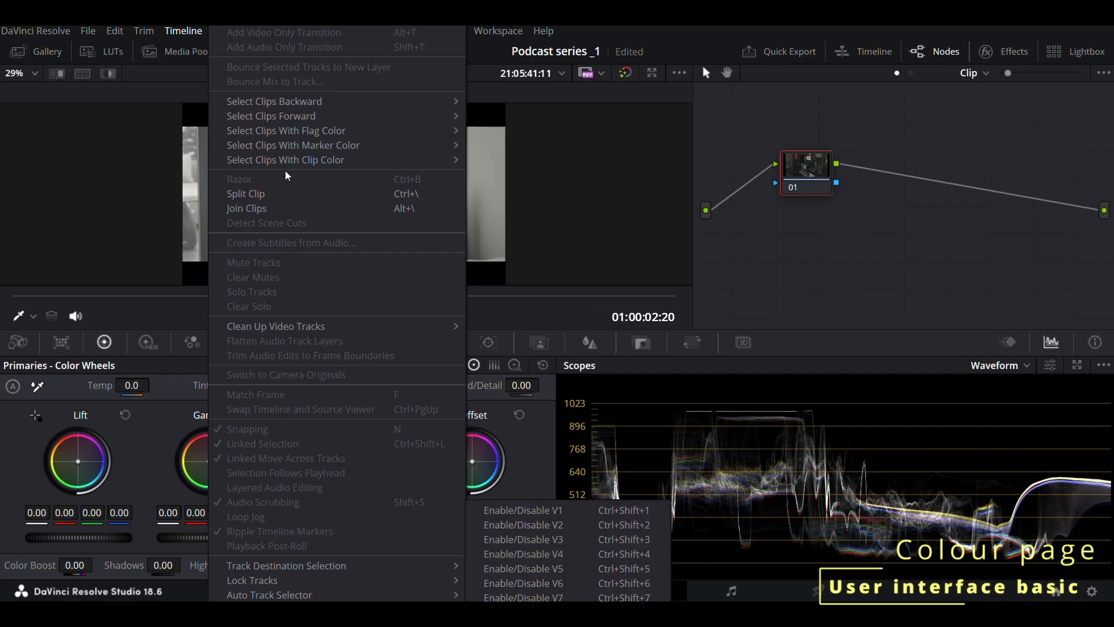
scroll(280, 524, down, 1)
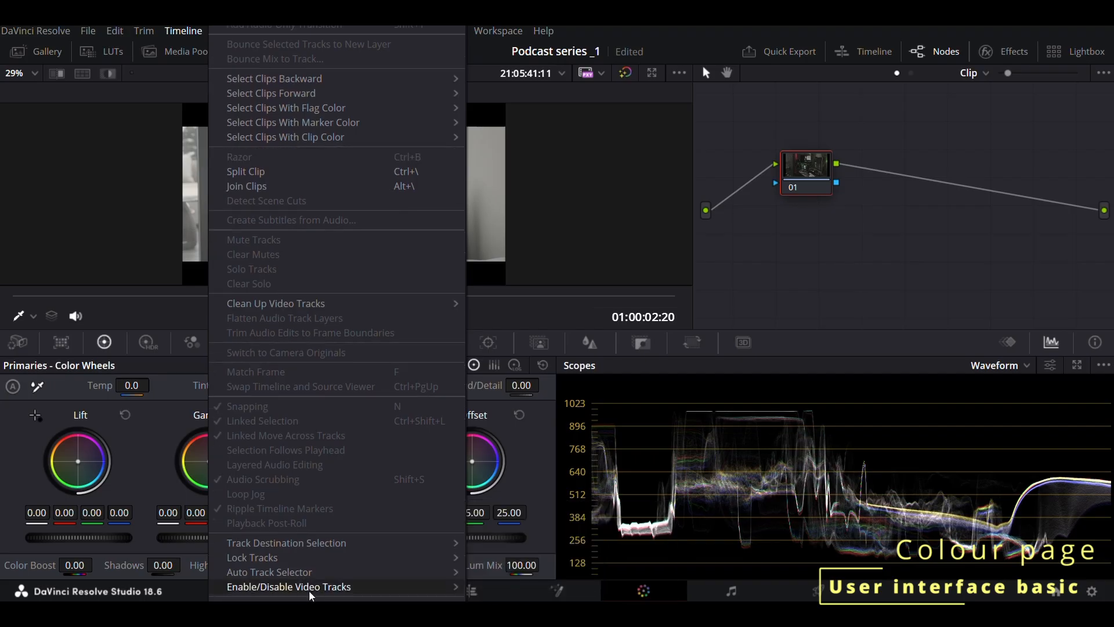
mouse_move(309, 590)
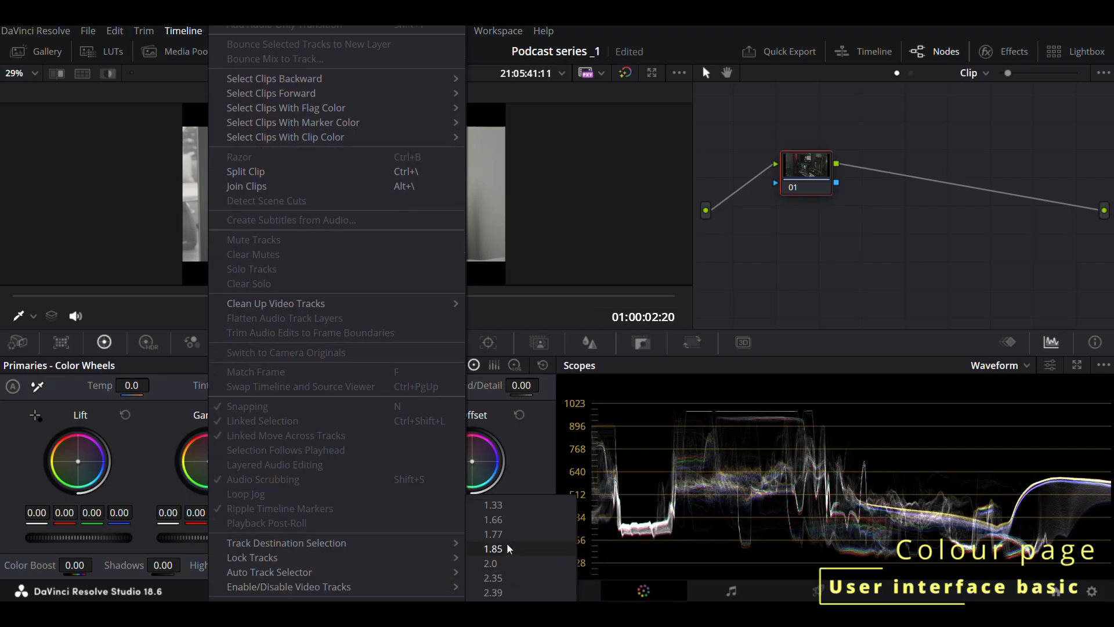
click(505, 506)
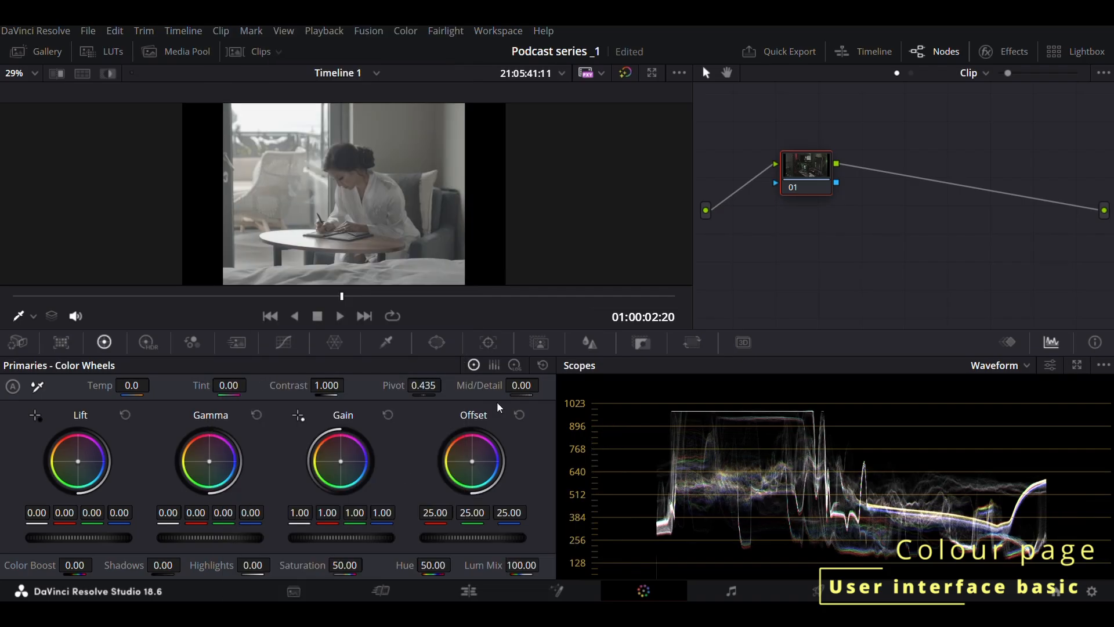
Set the timeline's output blanking to the 2.35 aspect ratio
click(184, 30)
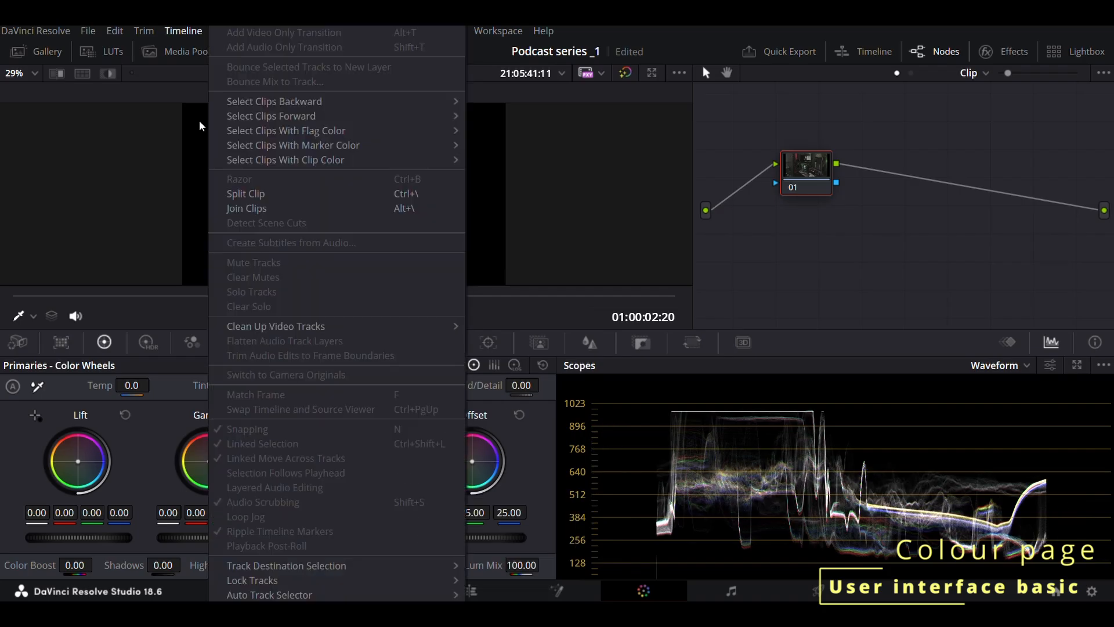
mouse_move(311, 599)
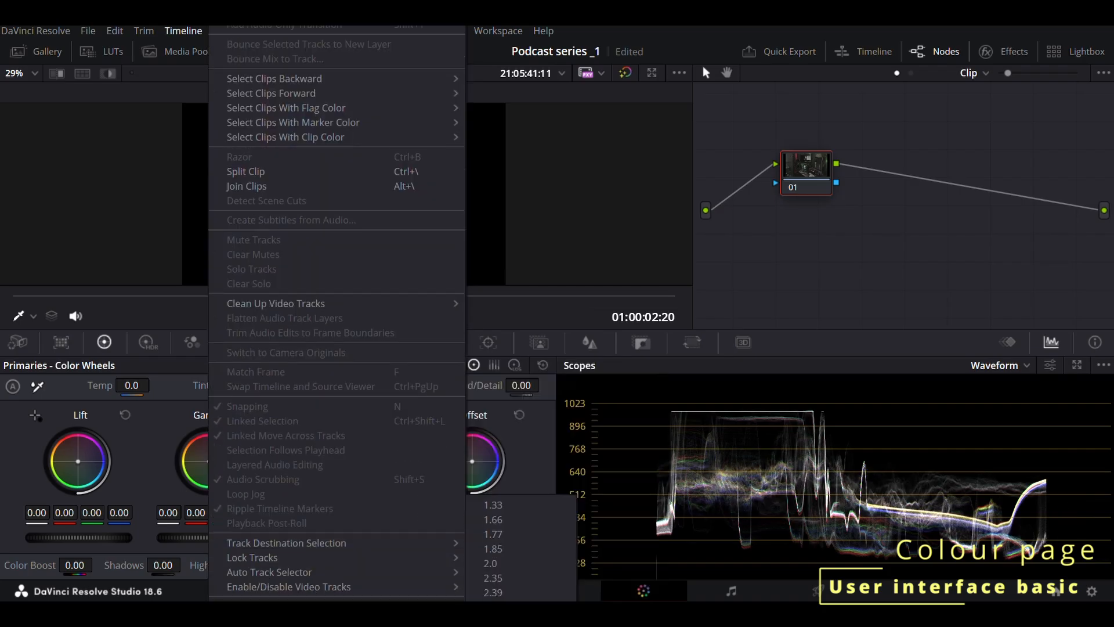
click(513, 577)
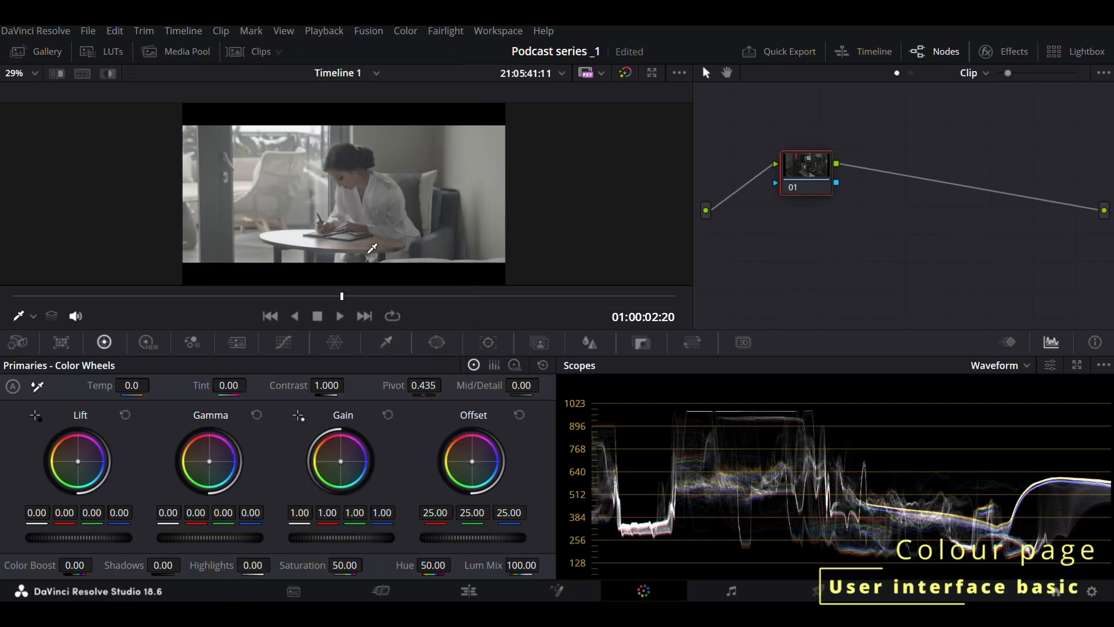
Examine the commands offered under Mark, View, Fusion, Color, Fairlight and Help without applying any
click(253, 33)
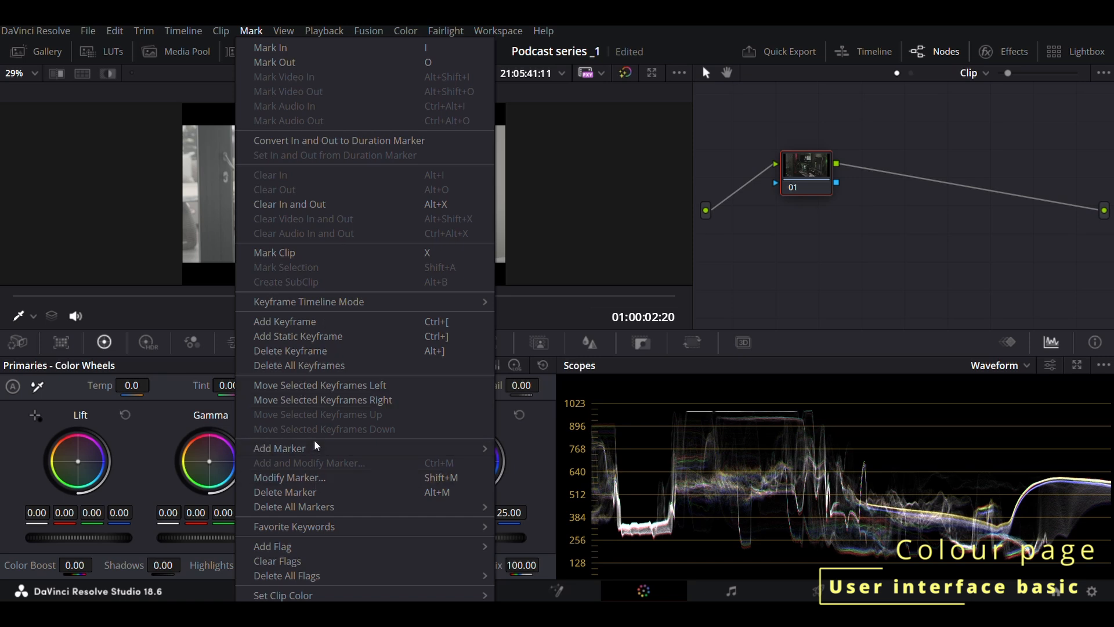
mouse_move(315, 446)
click(797, 257)
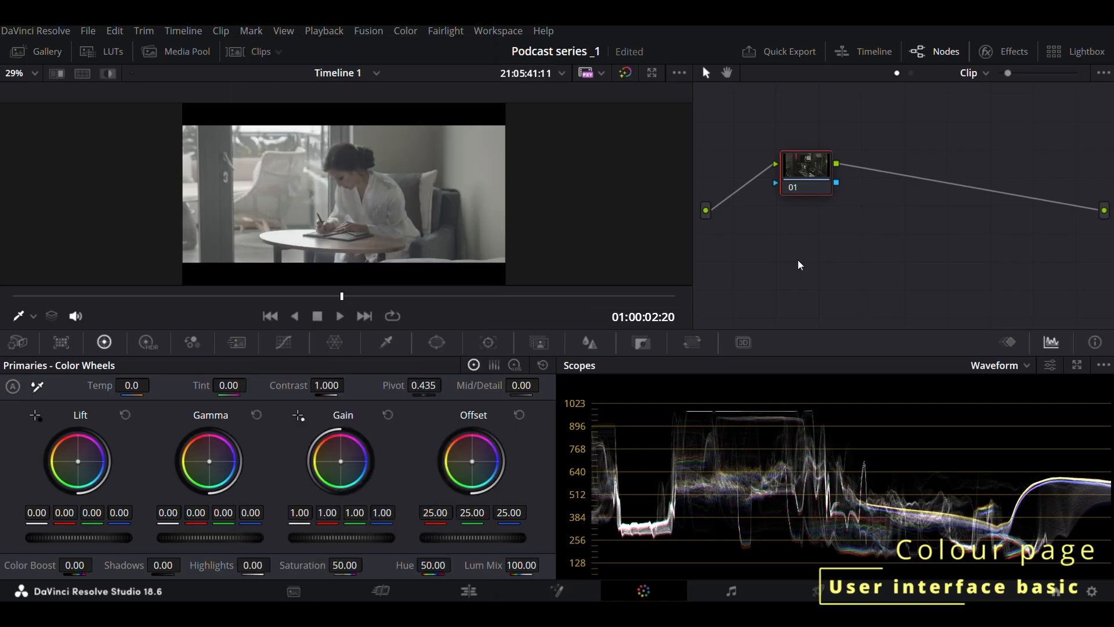
click(284, 32)
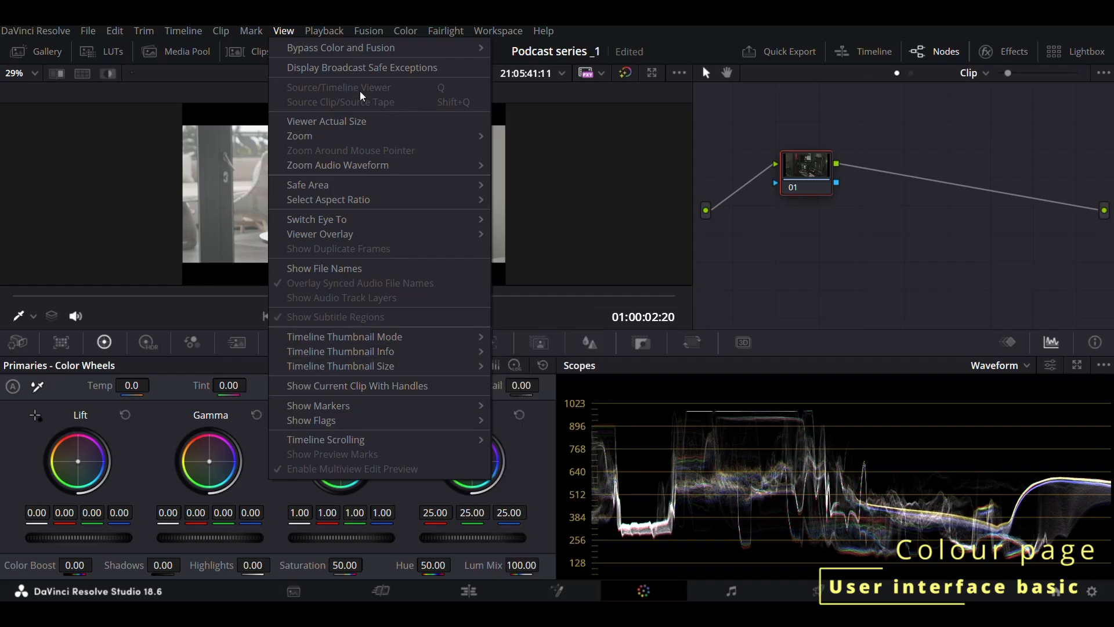
mouse_move(339, 29)
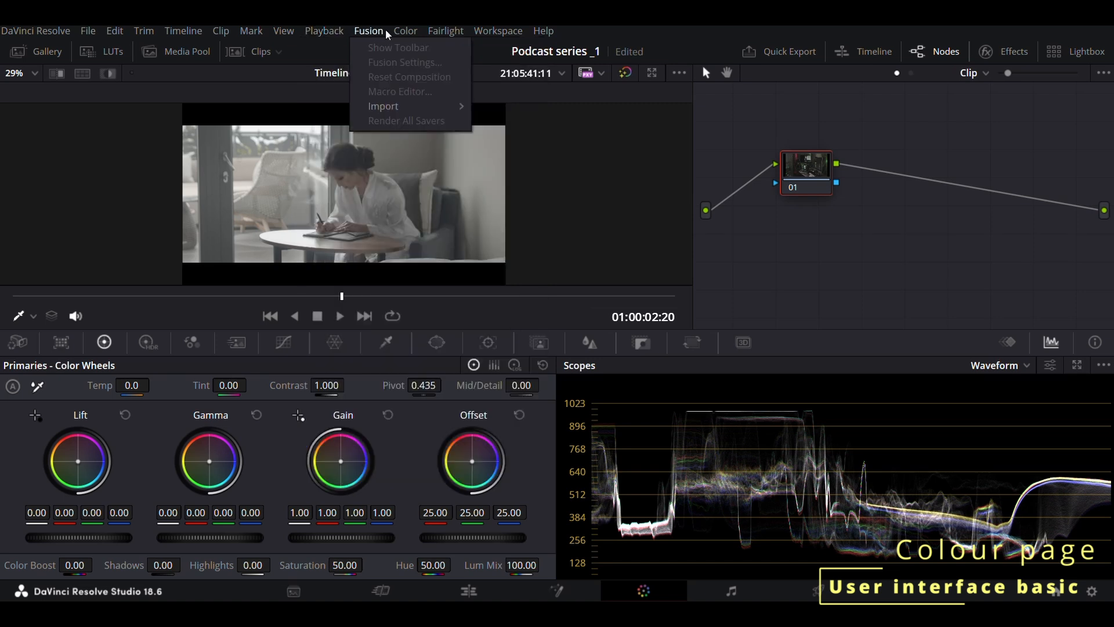
mouse_move(414, 33)
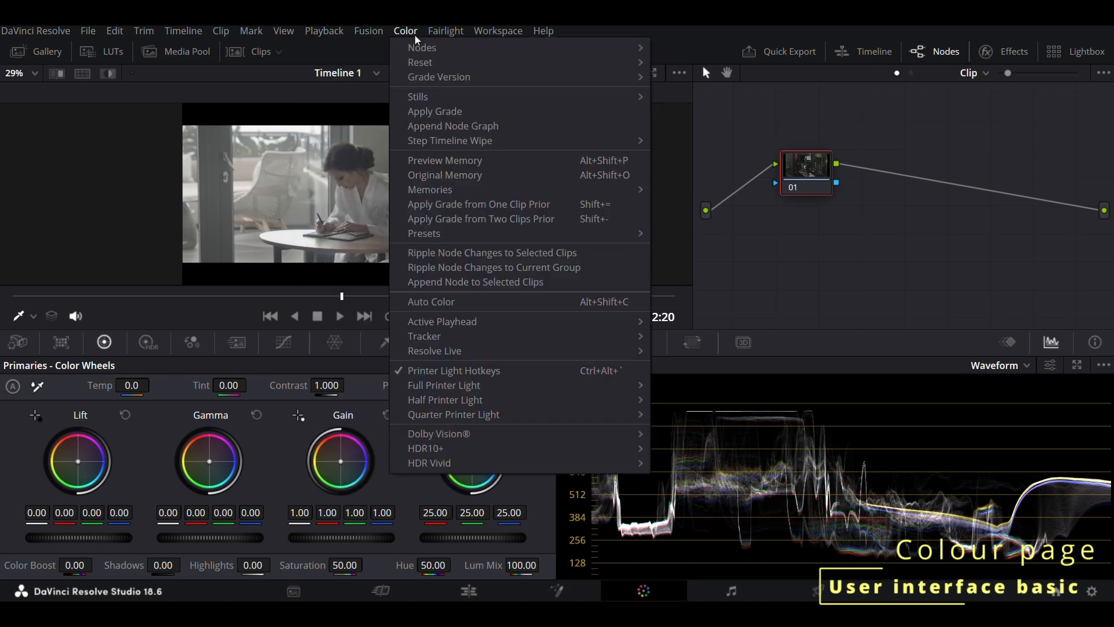
mouse_move(448, 141)
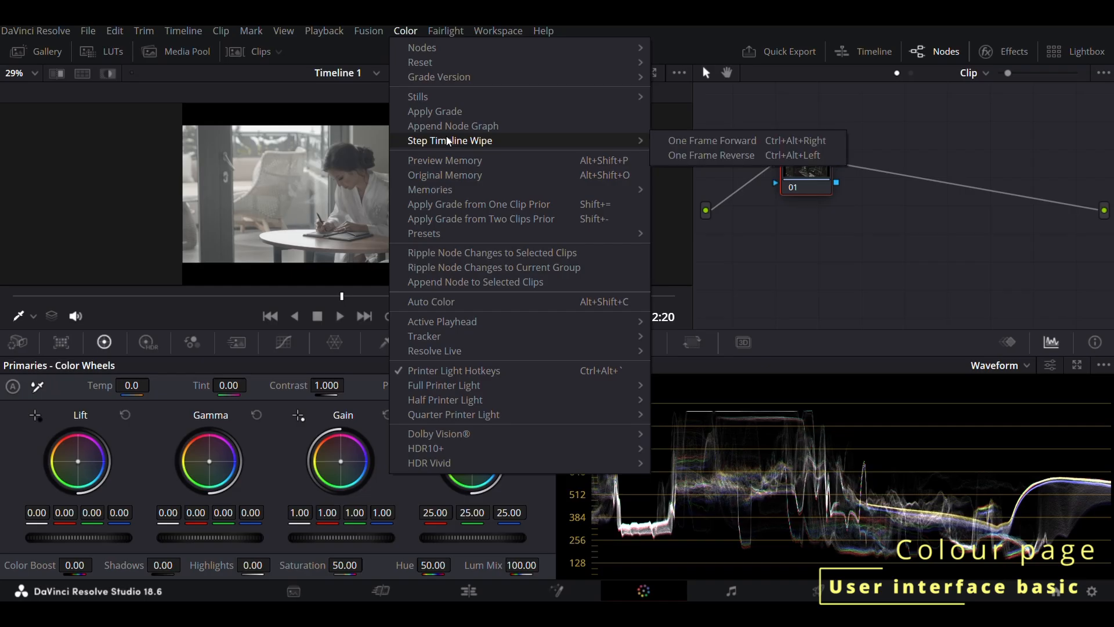
mouse_move(452, 34)
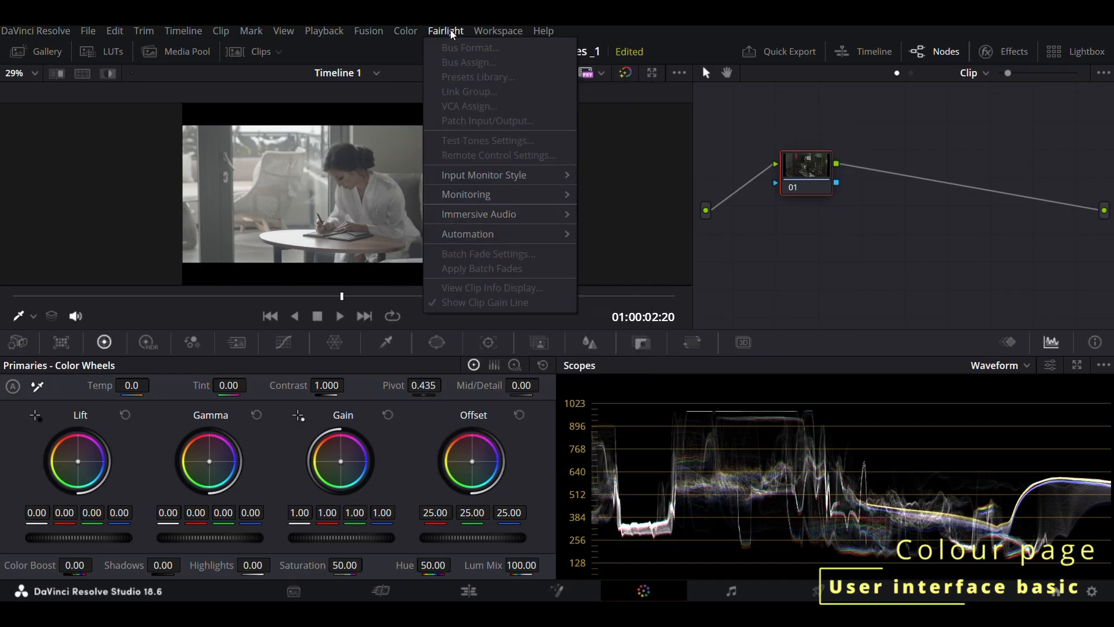
mouse_move(544, 30)
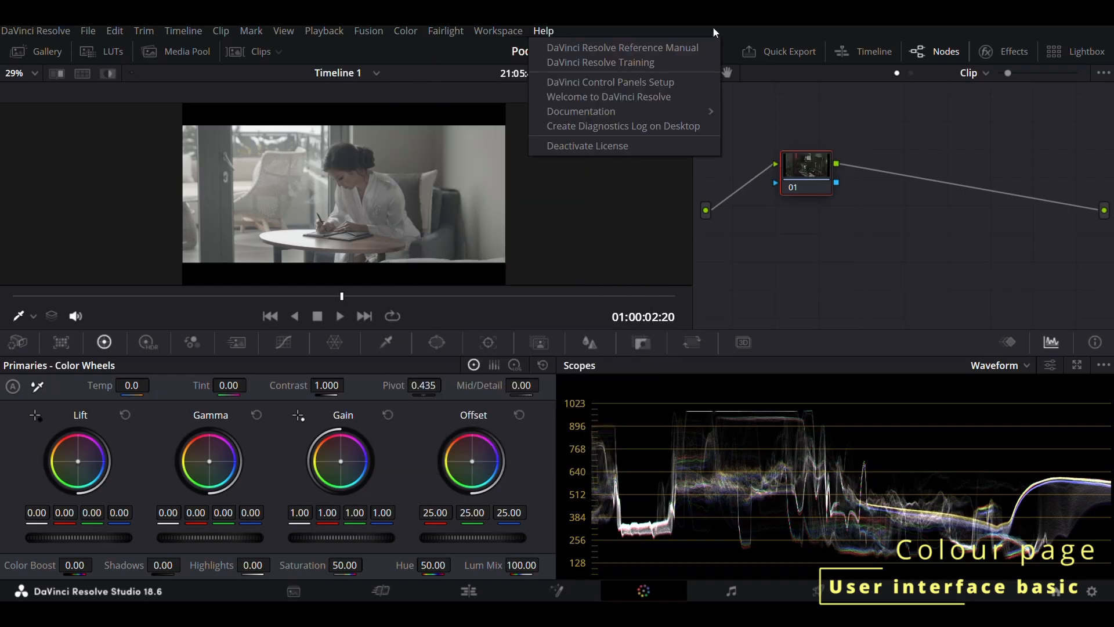
click(776, 281)
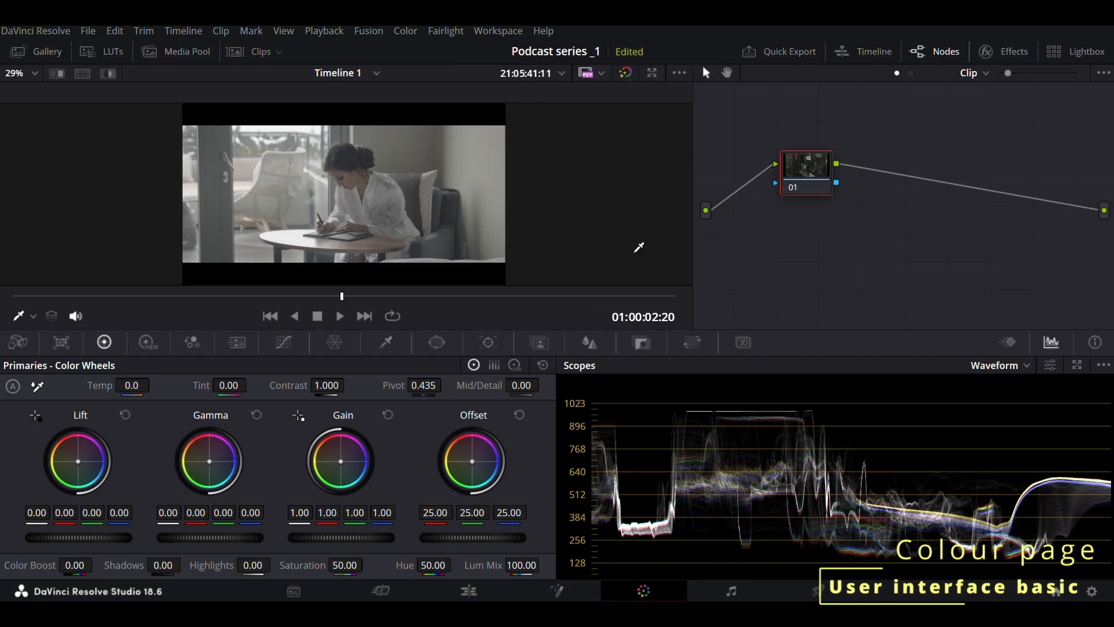
Move the application window down until its title bar shows, and move it back up
mouse_move(360, 23)
mouse_down()
mouse_move(363, 54)
mouse_move(355, 27)
mouse_up()
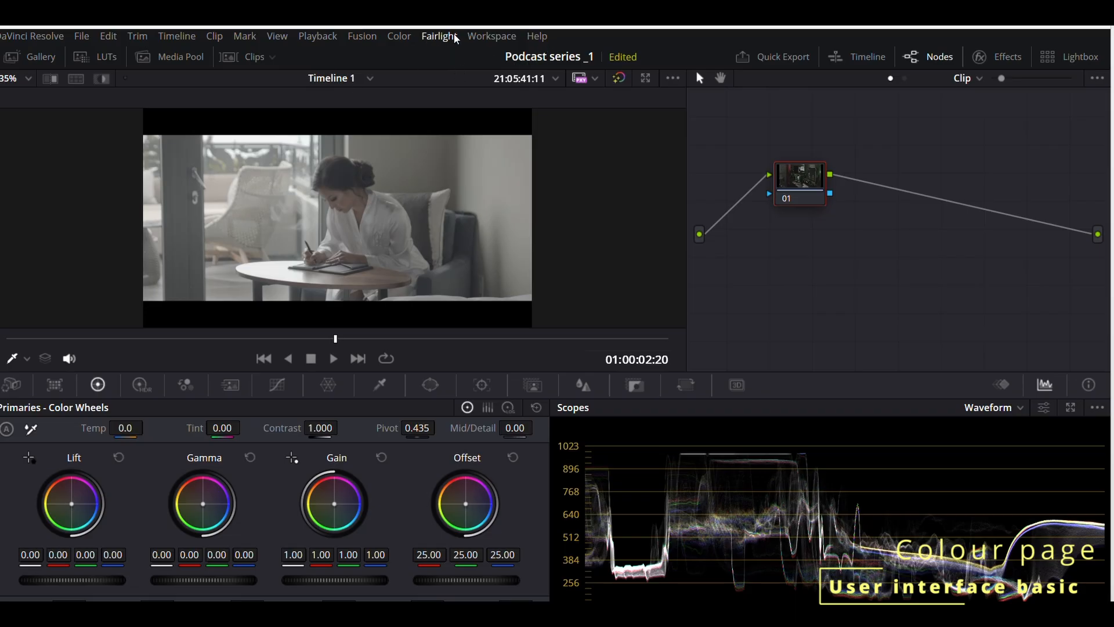
drag(440, 34, 449, 75)
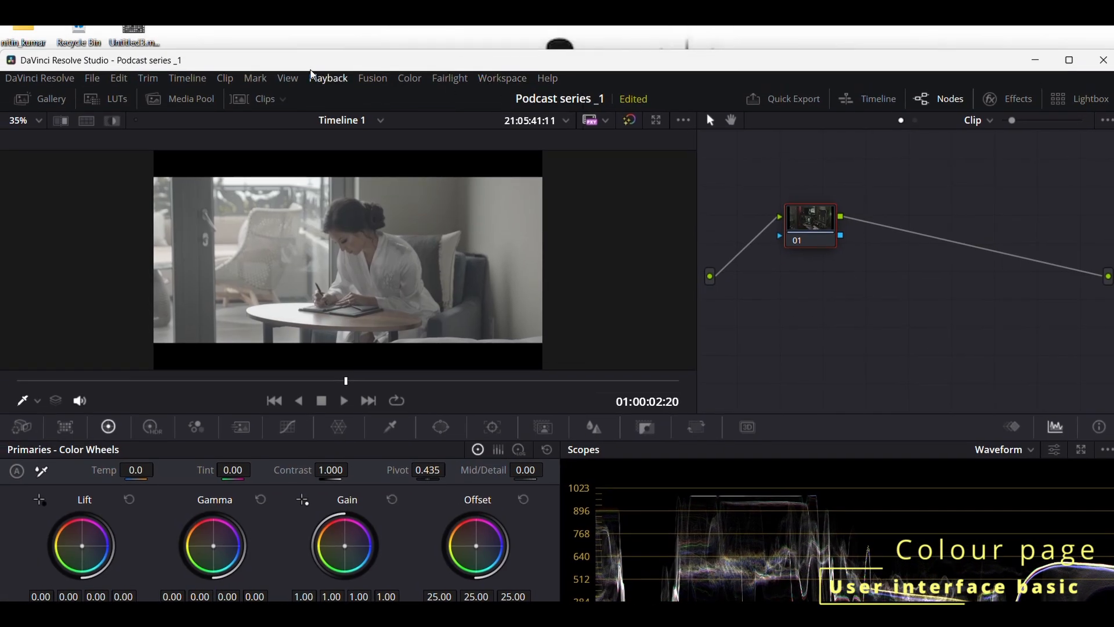
drag(303, 60, 296, 27)
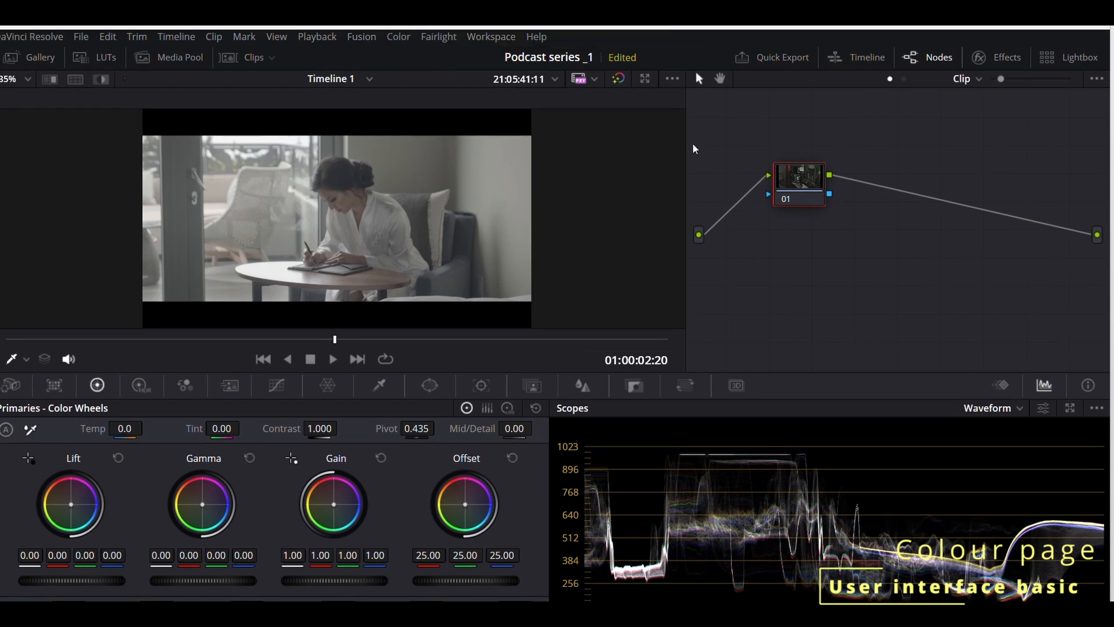
Narrow the viewer to give the node graph more width, set the viewer zoom to 100%, and zoom out to about 56%
drag(686, 140, 578, 155)
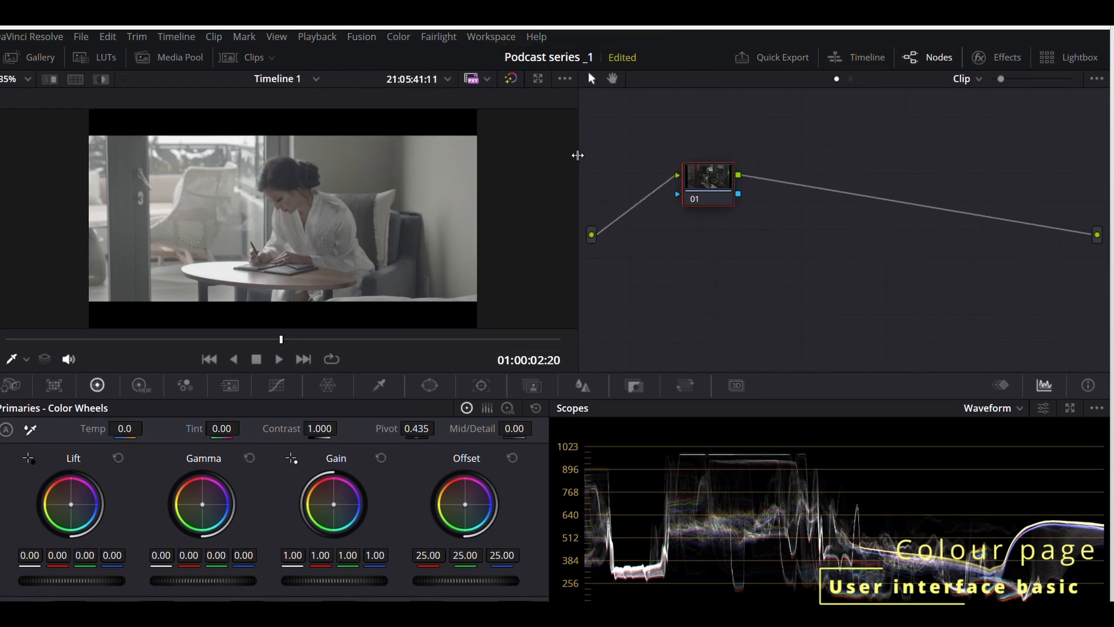
click(26, 82)
click(61, 192)
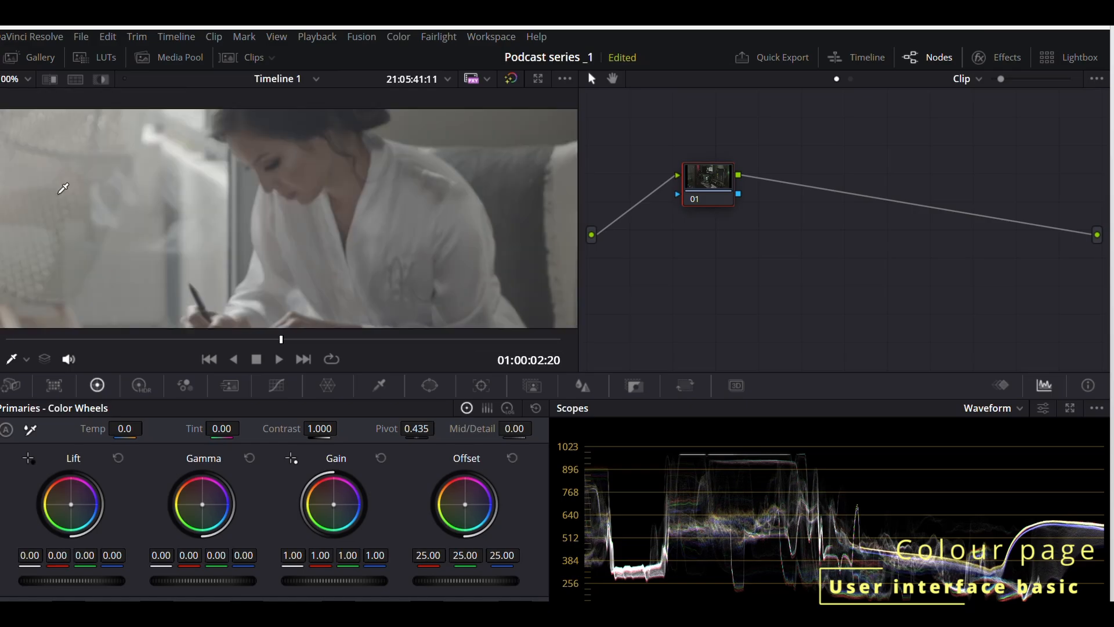
scroll(63, 189, down, 5)
scroll(64, 189, up, 4)
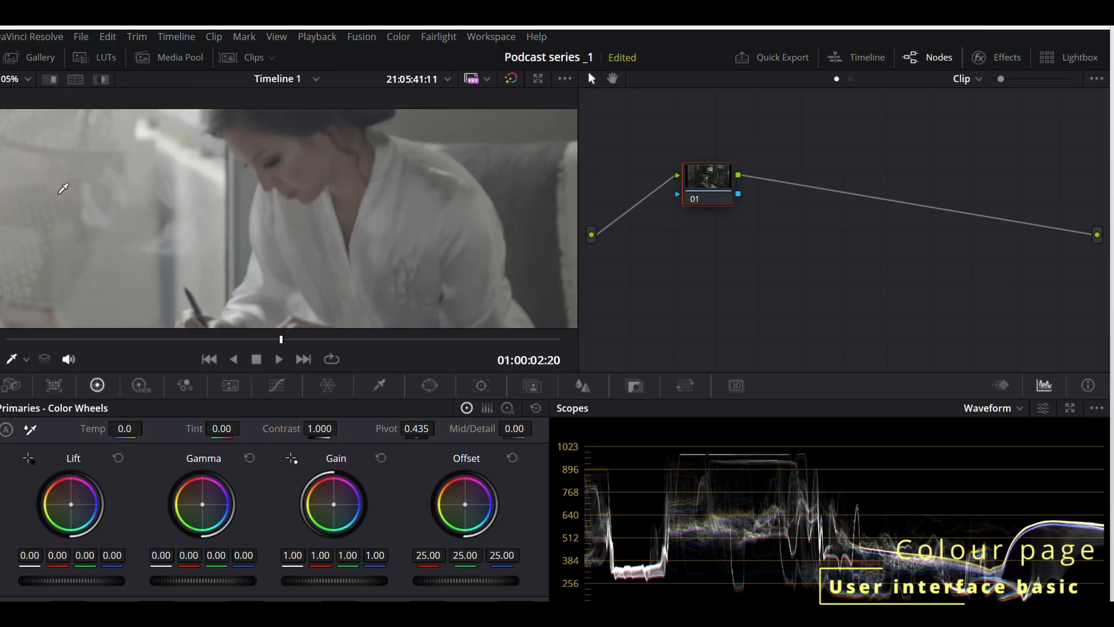
scroll(63, 188, down, 3)
Set the viewer zoom to 300% and zoom back out to about 57%
click(27, 79)
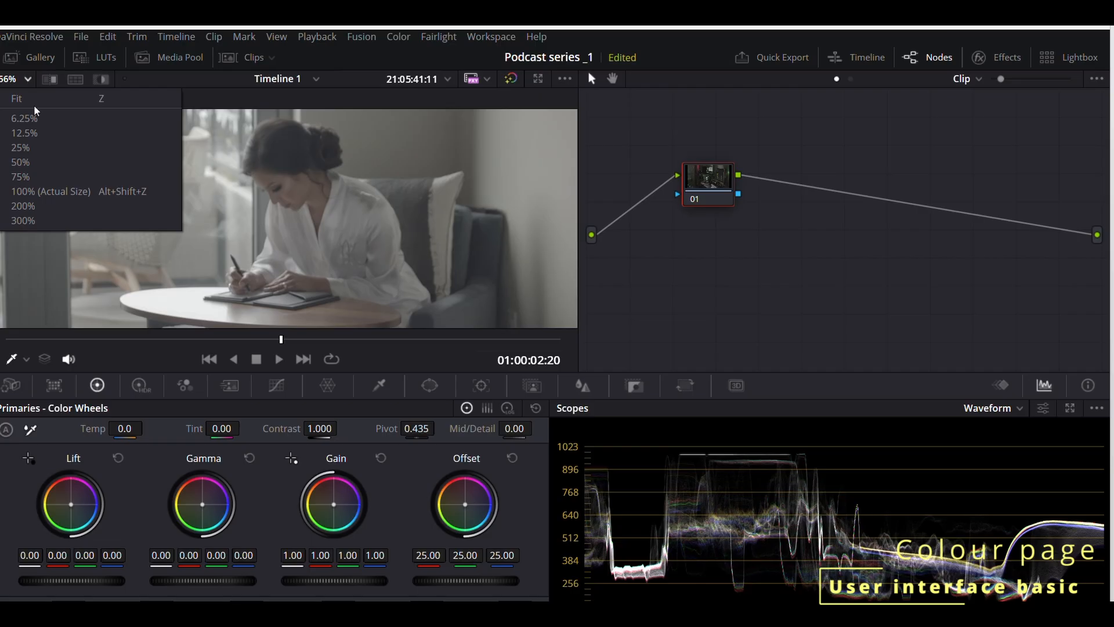
click(24, 221)
scroll(110, 220, up, 3)
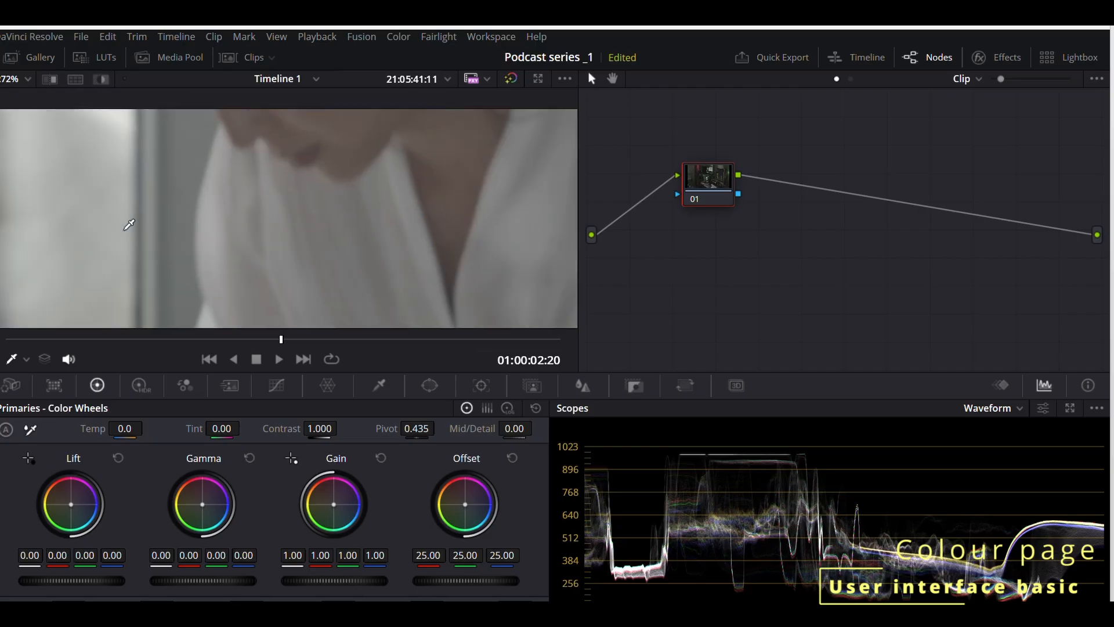
scroll(129, 223, down, 4)
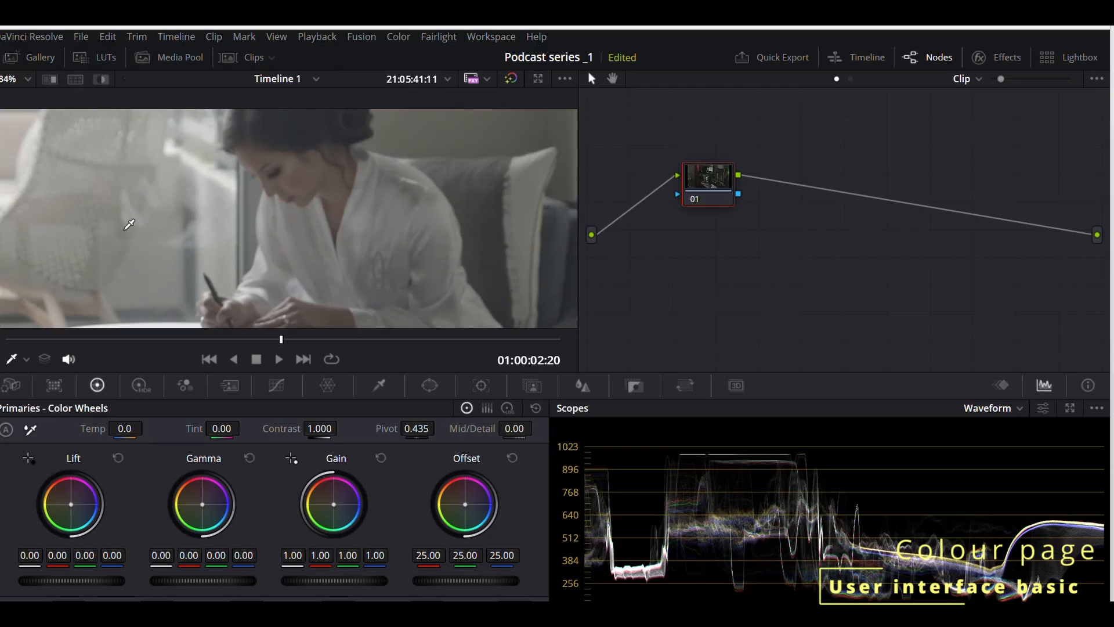
scroll(129, 223, down, 2)
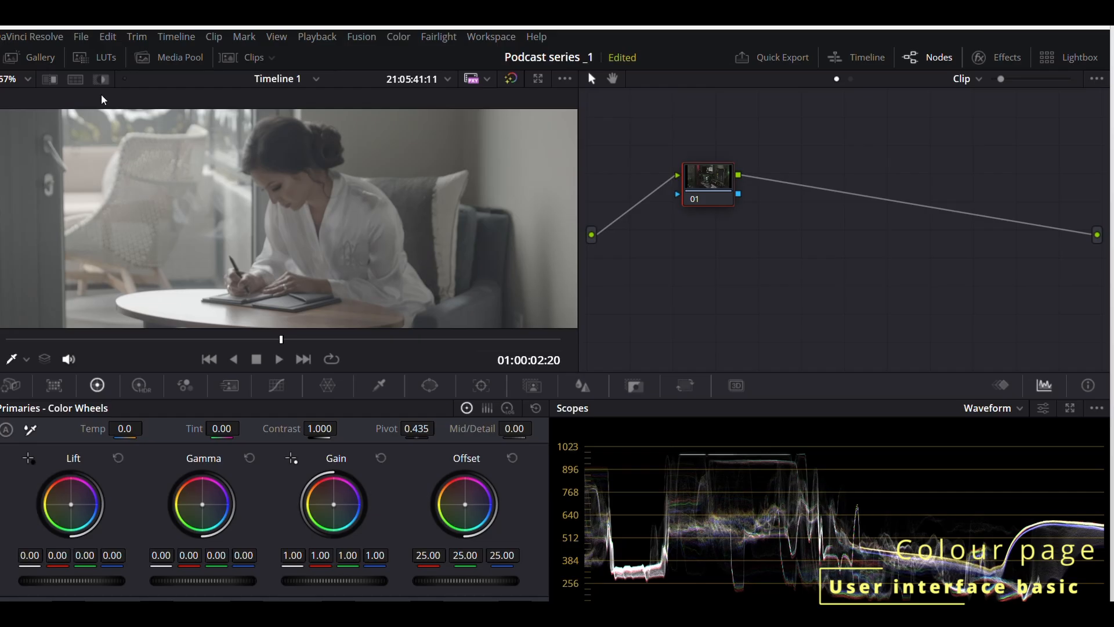
Preview the viewer's Image Wipe, Split Screen and Highlight modes in turn, and switch them off again
click(51, 82)
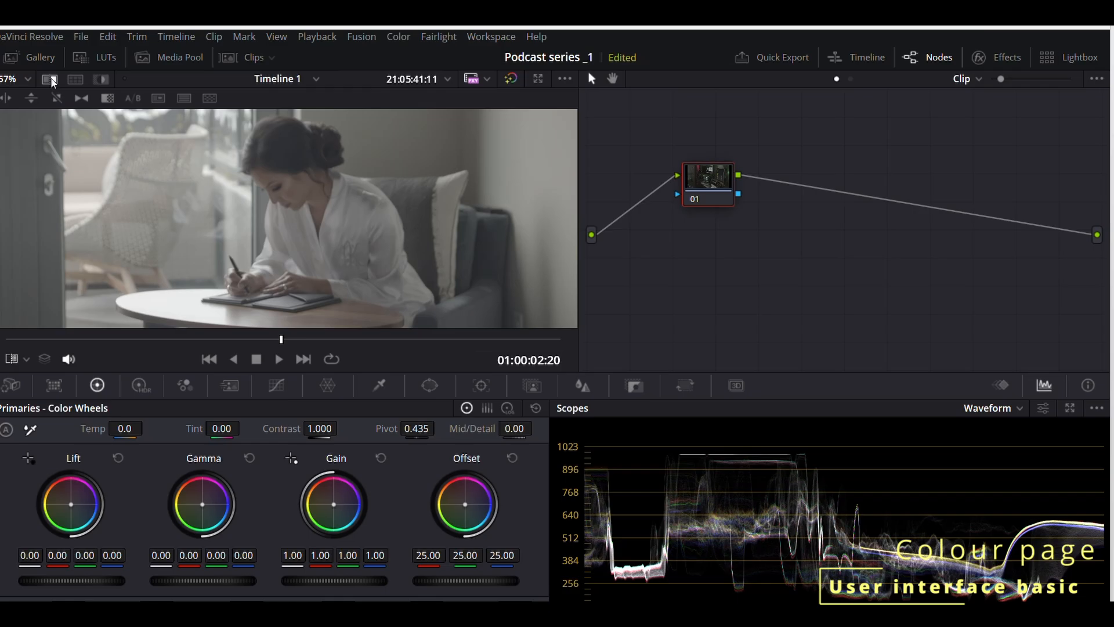
click(73, 79)
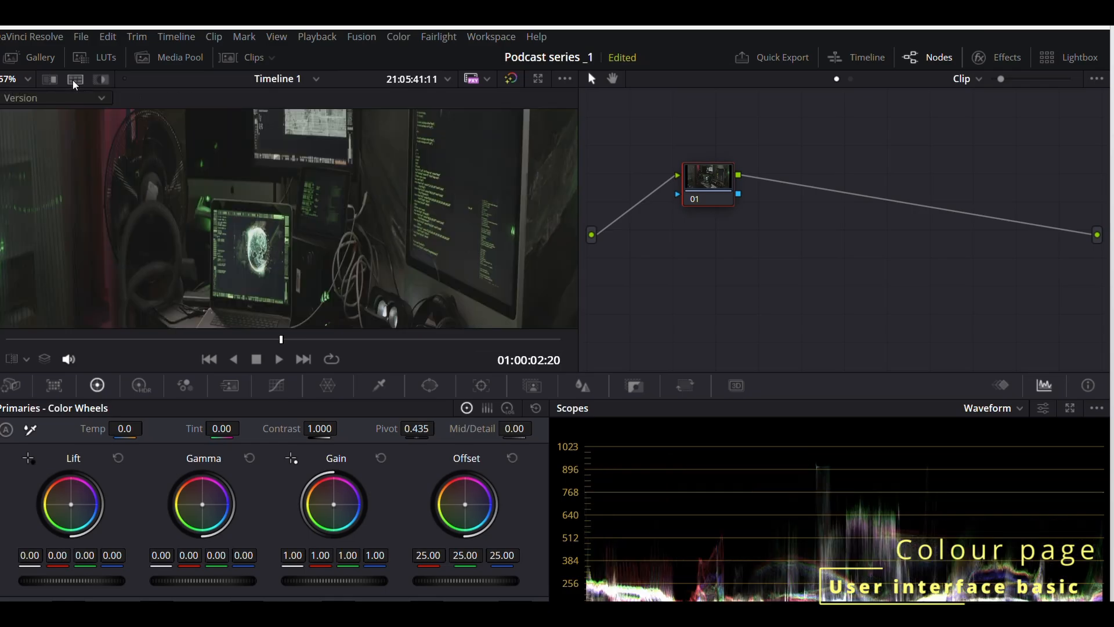
click(69, 81)
click(100, 79)
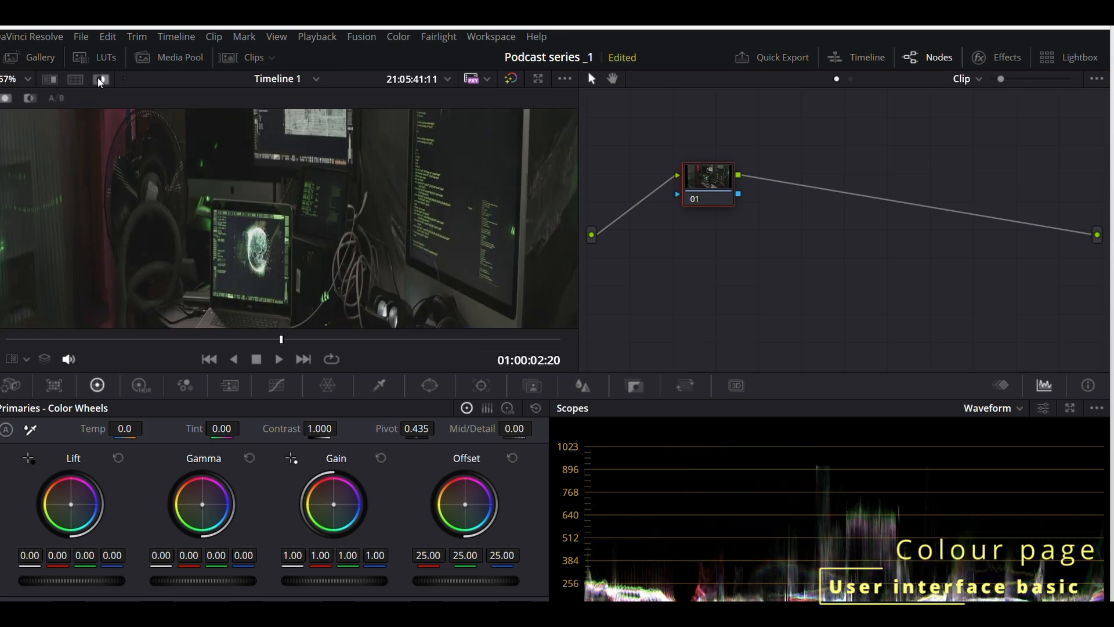
click(98, 79)
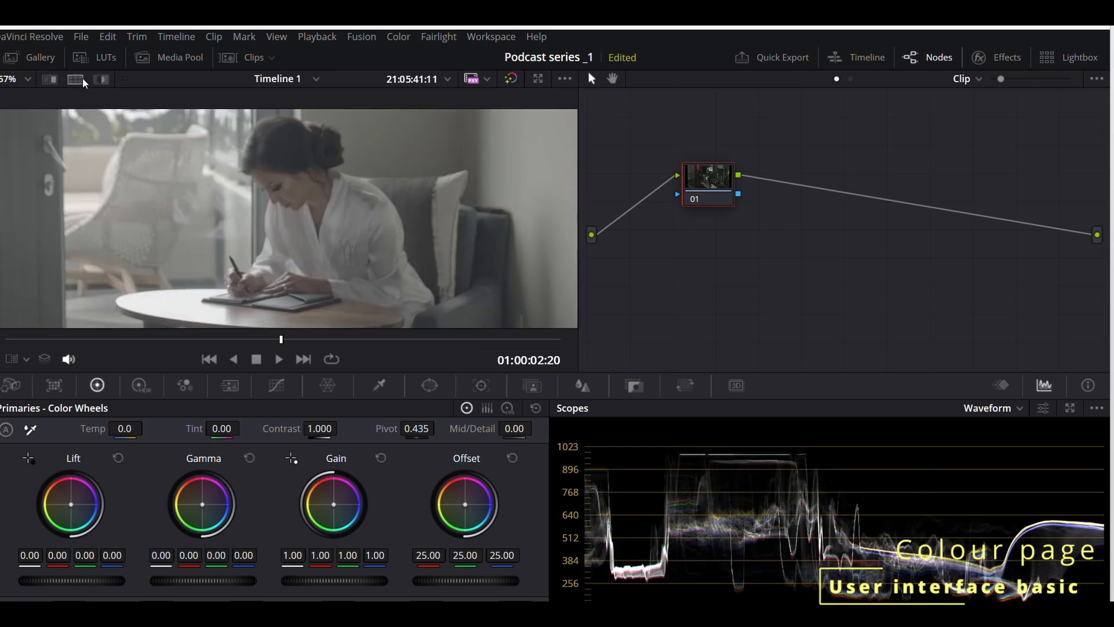
Look through the viewer's timeline list and its proxy handling options
click(316, 79)
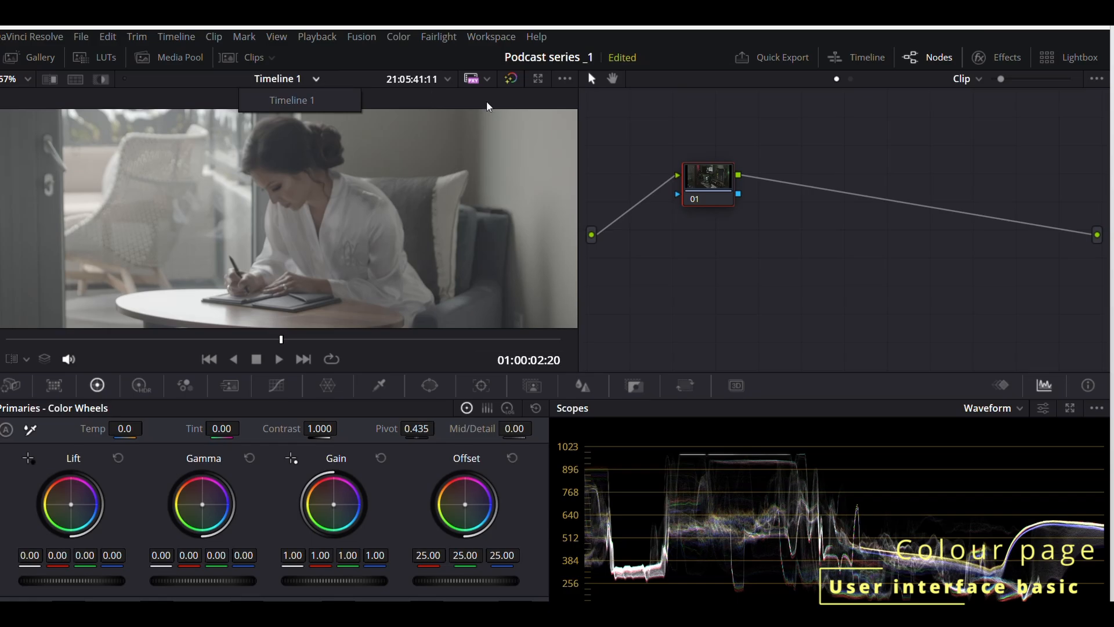
click(481, 78)
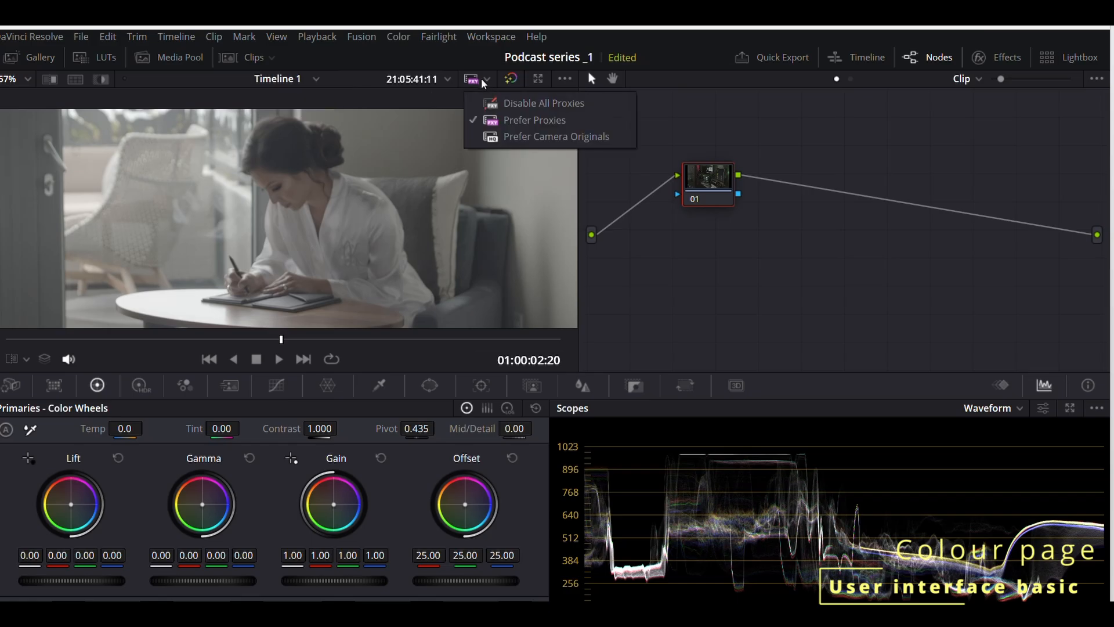
click(728, 138)
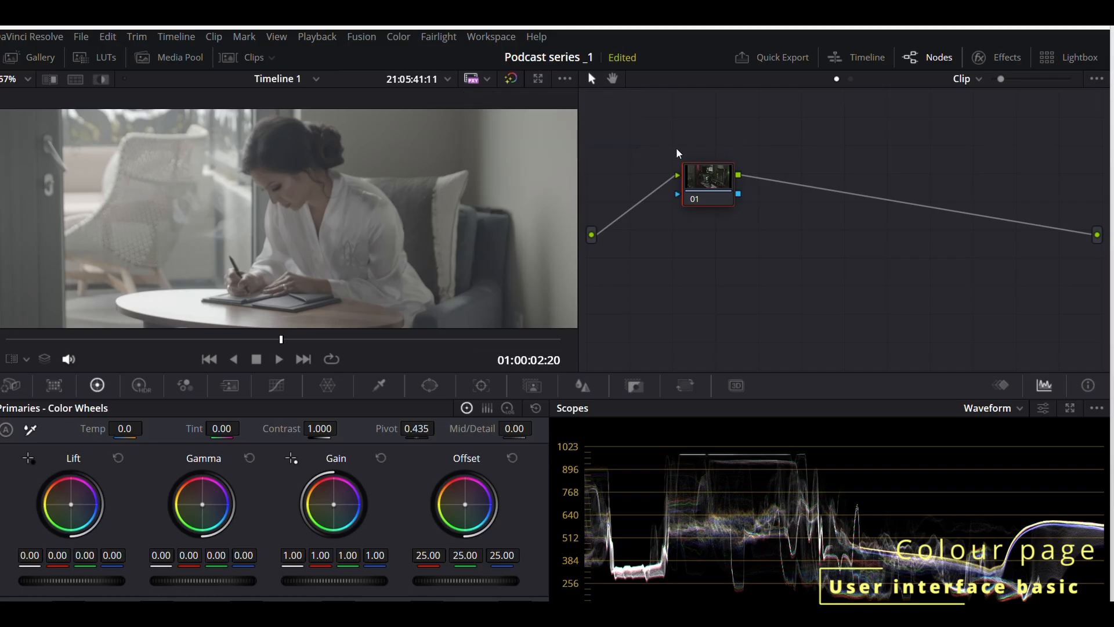
Try raising the master Gamma to 0.10 and resetting the grade, and repeat with a Gamma of 0.15
drag(193, 580, 572, 492)
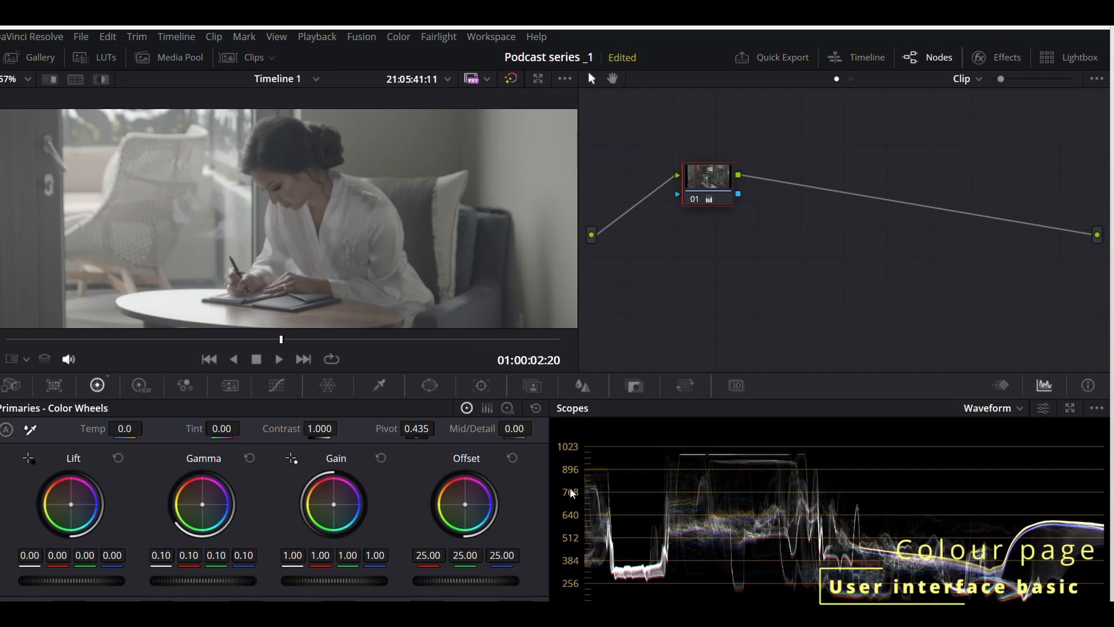
right_click(649, 110)
click(670, 119)
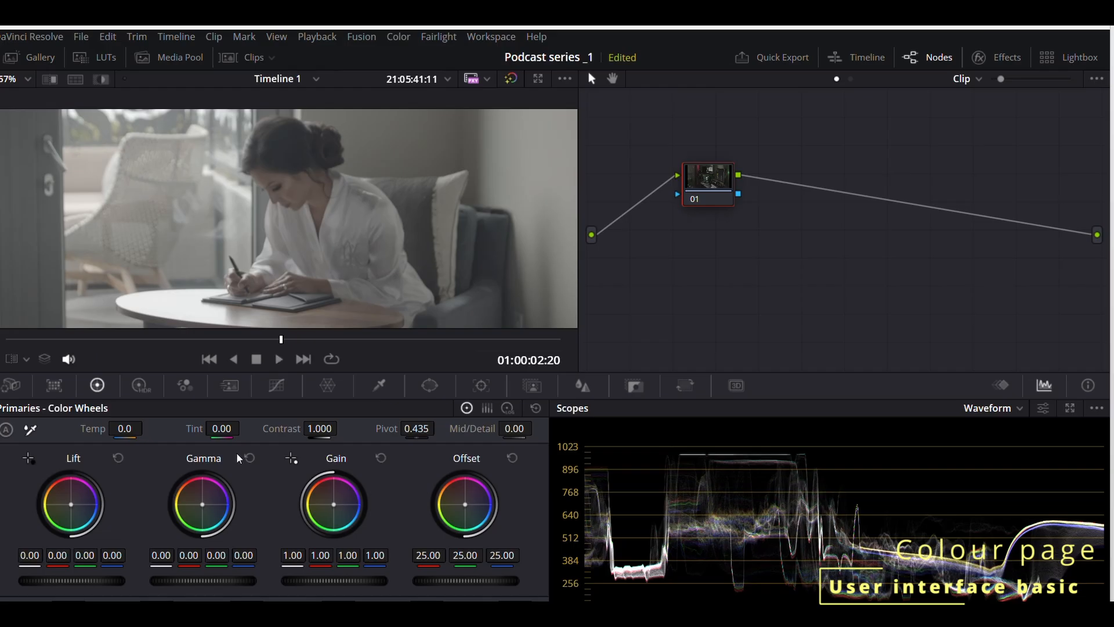
drag(203, 580, 230, 580)
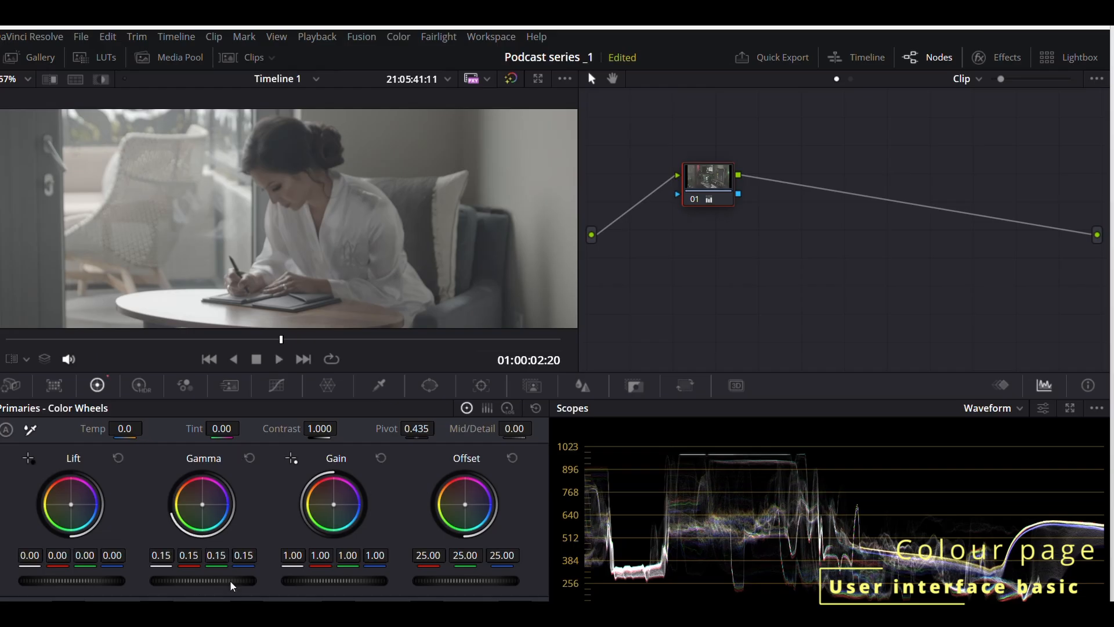
right_click(630, 142)
click(653, 148)
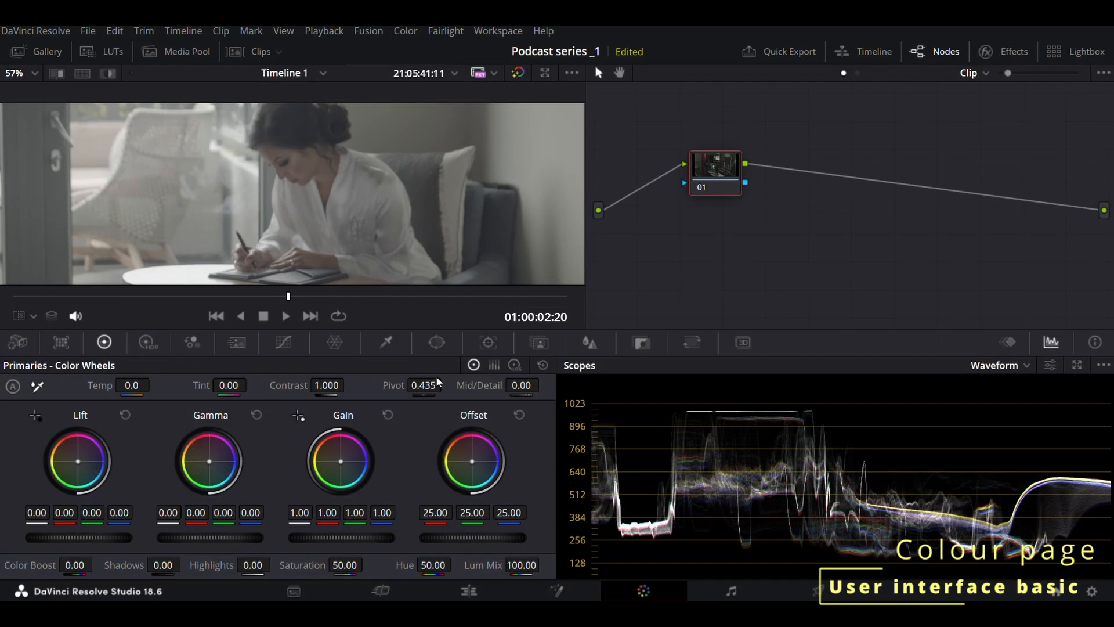
Set the viewer zoom to 100% and zoom out to about 34% to fit the whole frame
click(34, 72)
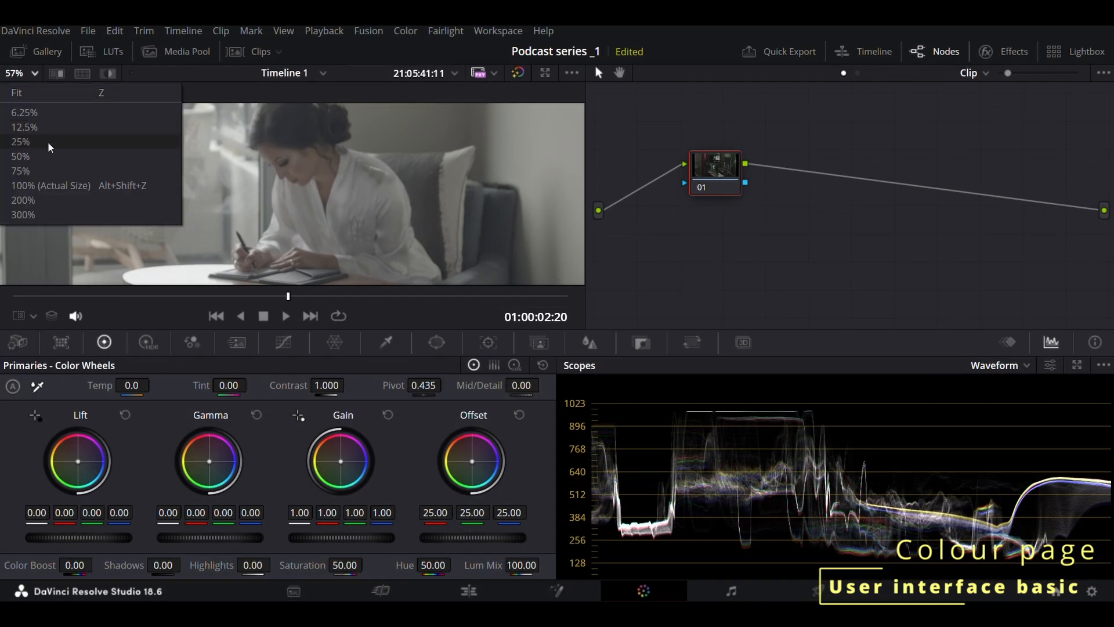
click(50, 187)
scroll(323, 259, down, 5)
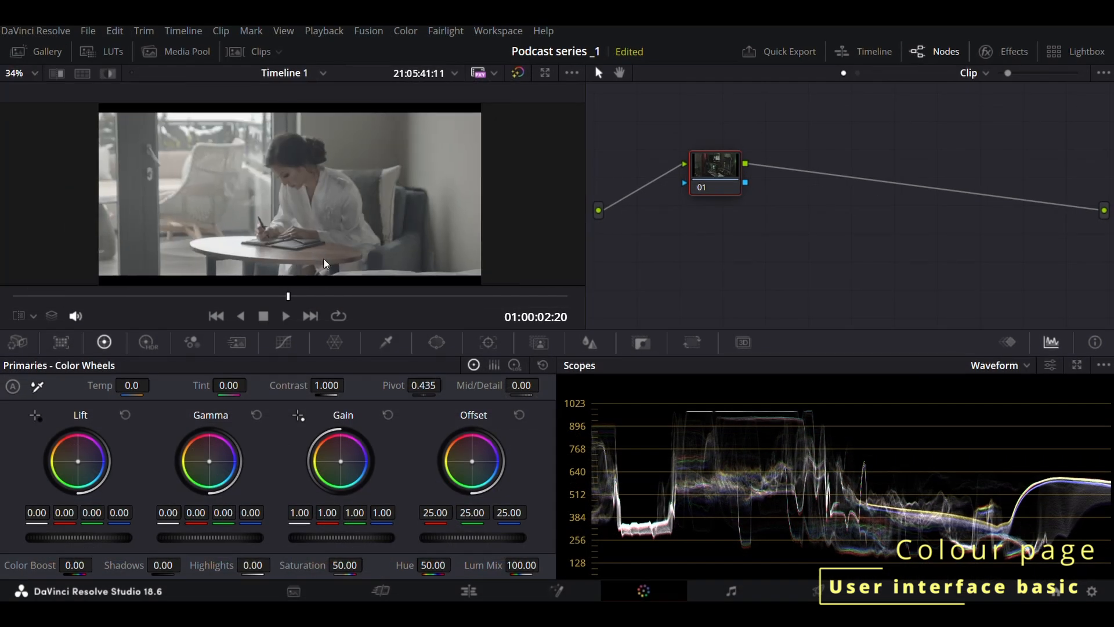
Look at node 01's options, try a master Gamma of 0.12, and reset the grade
right_click(730, 162)
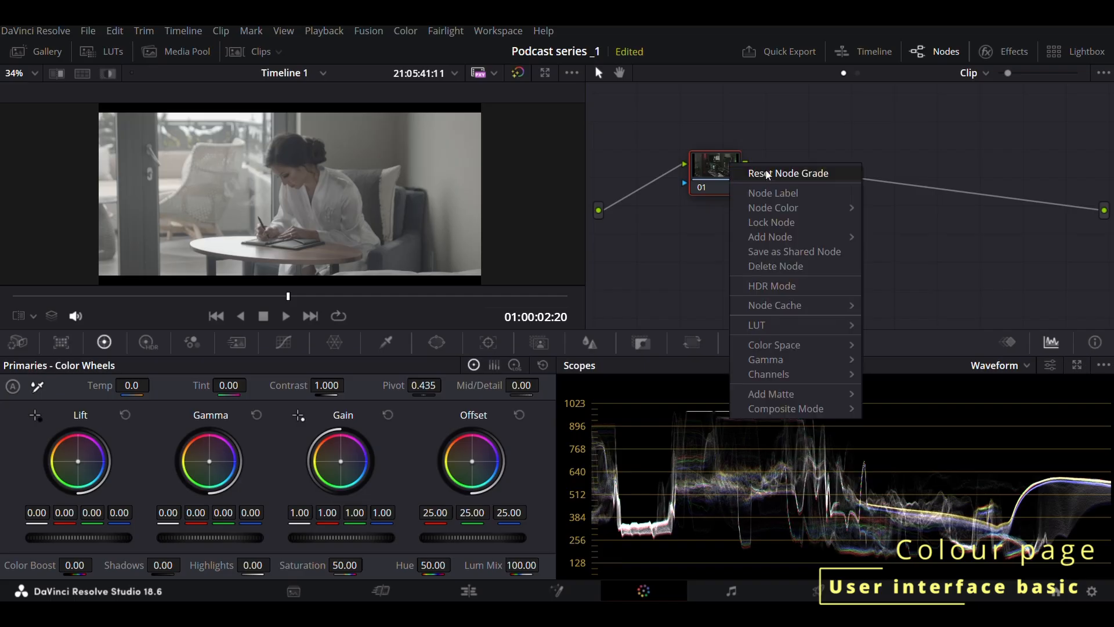
key(Escape)
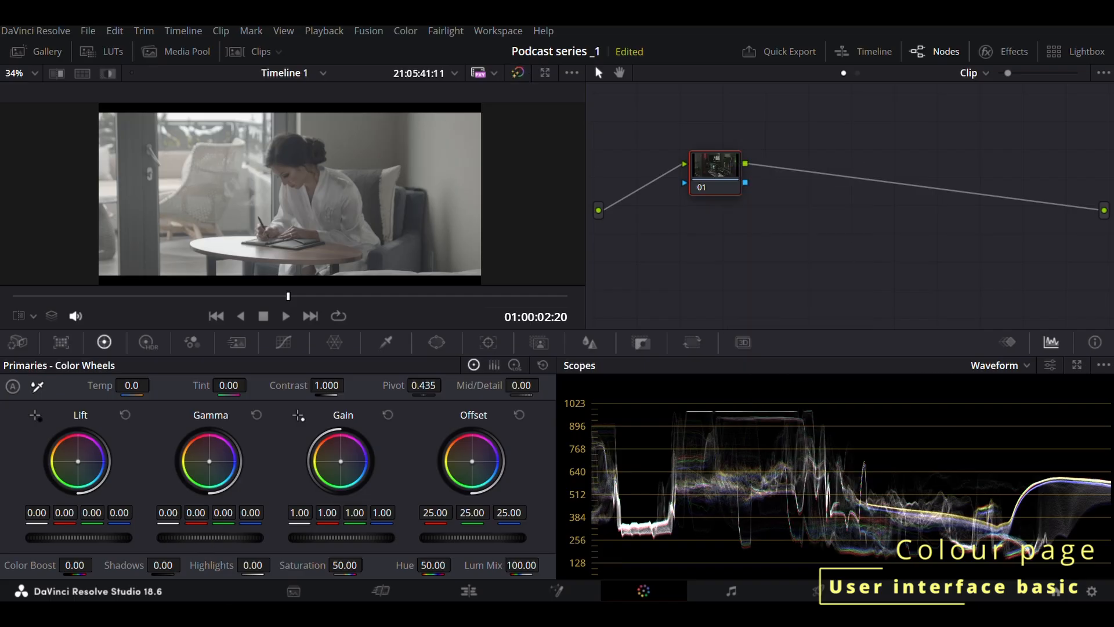
drag(203, 539, 238, 538)
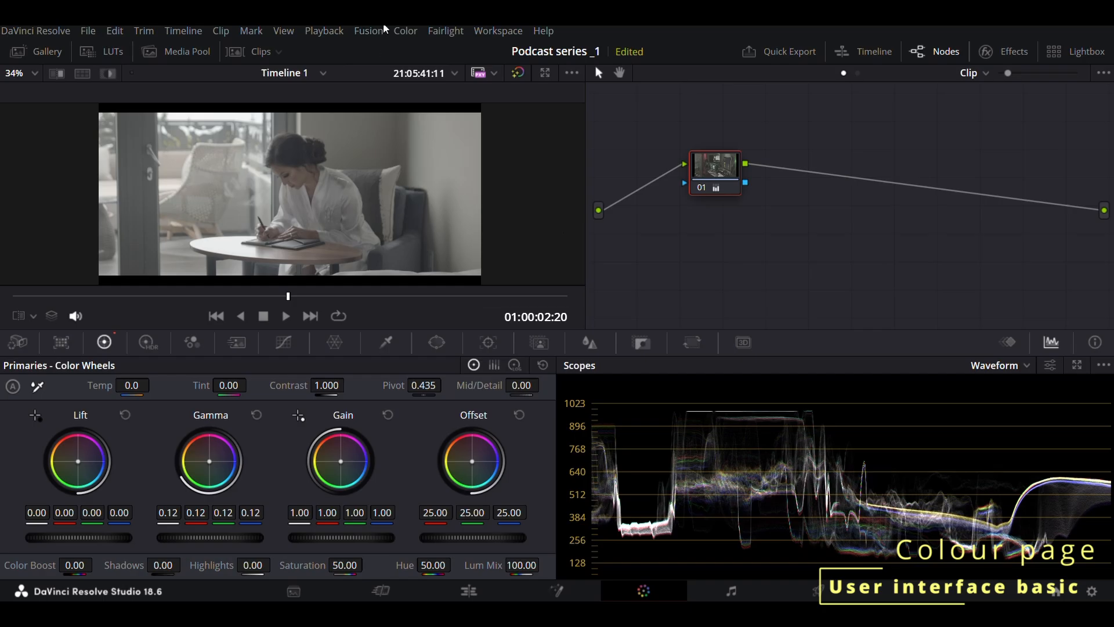
right_click(767, 95)
click(825, 102)
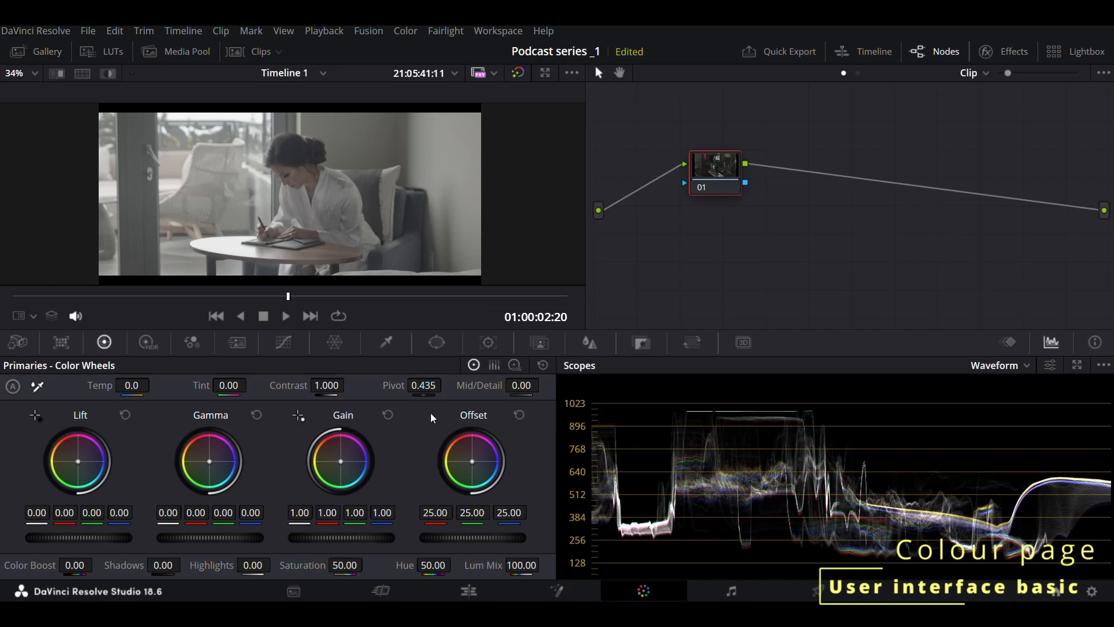
Try bending the custom curve upward in the midtones, check the node graph's mode list, and reset the grade
click(283, 342)
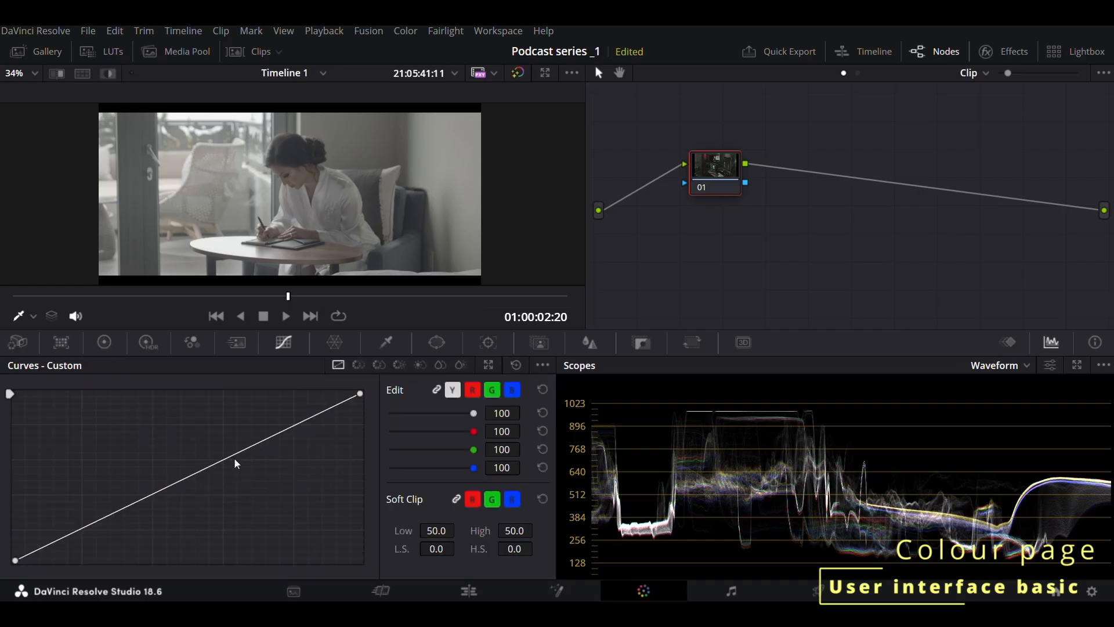
drag(237, 456, 180, 422)
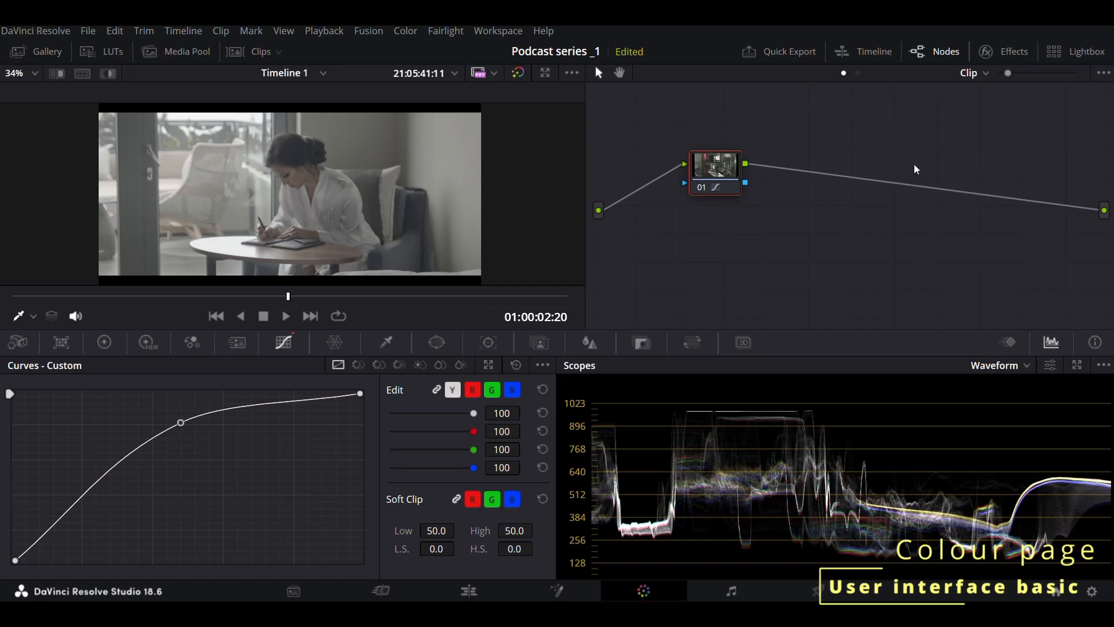
click(990, 72)
click(983, 98)
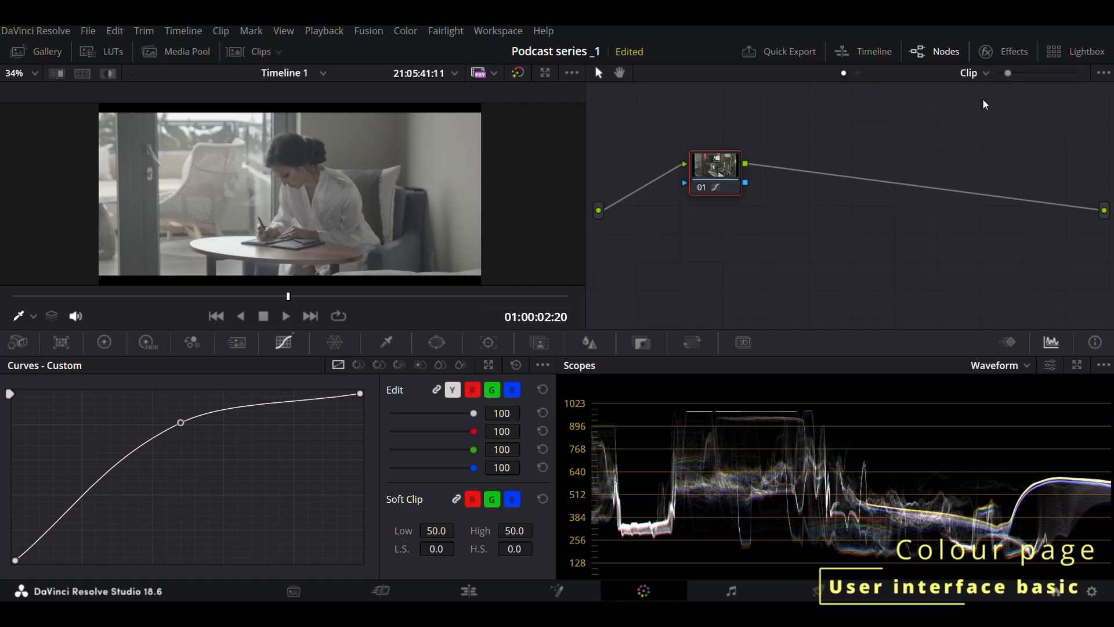
right_click(641, 127)
click(680, 137)
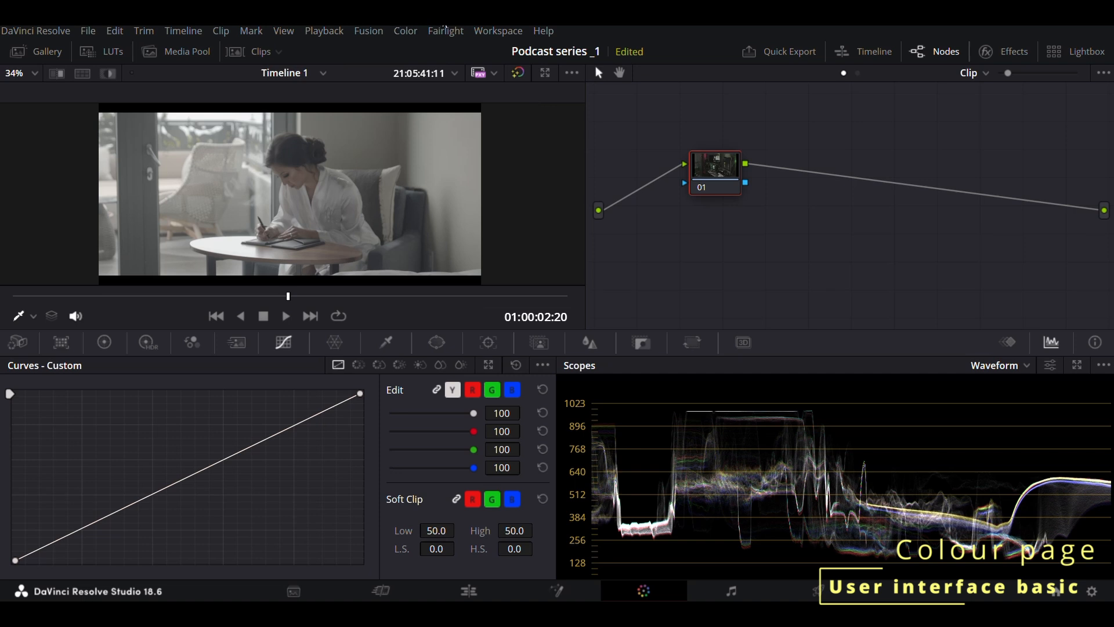
Switch from the curves back to the Primaries color wheels
drag(435, 23, 444, 73)
double_click(444, 73)
click(105, 343)
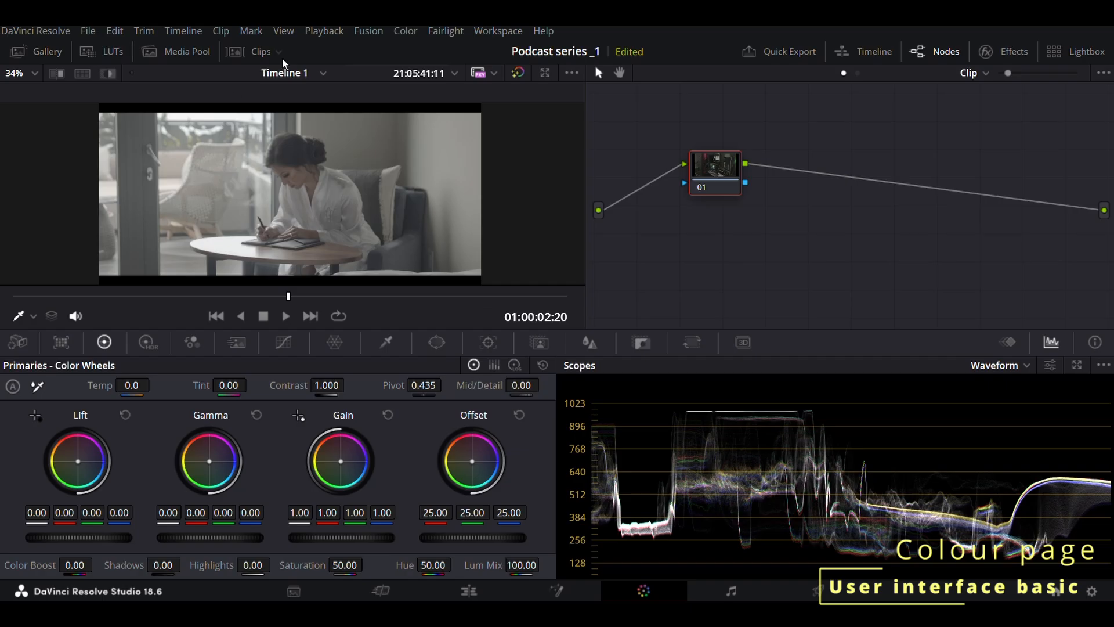
Select clip 02 from the clip thumbnails, hide the thumbnails, and lower the clip's master Gamma to -0.18
click(244, 52)
click(174, 288)
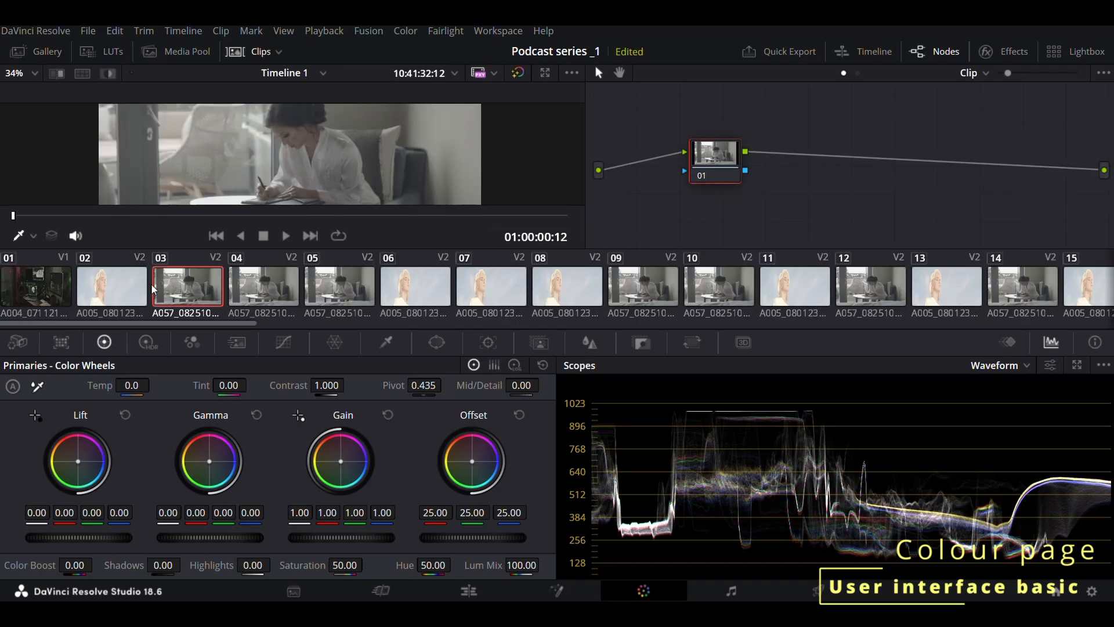
click(134, 287)
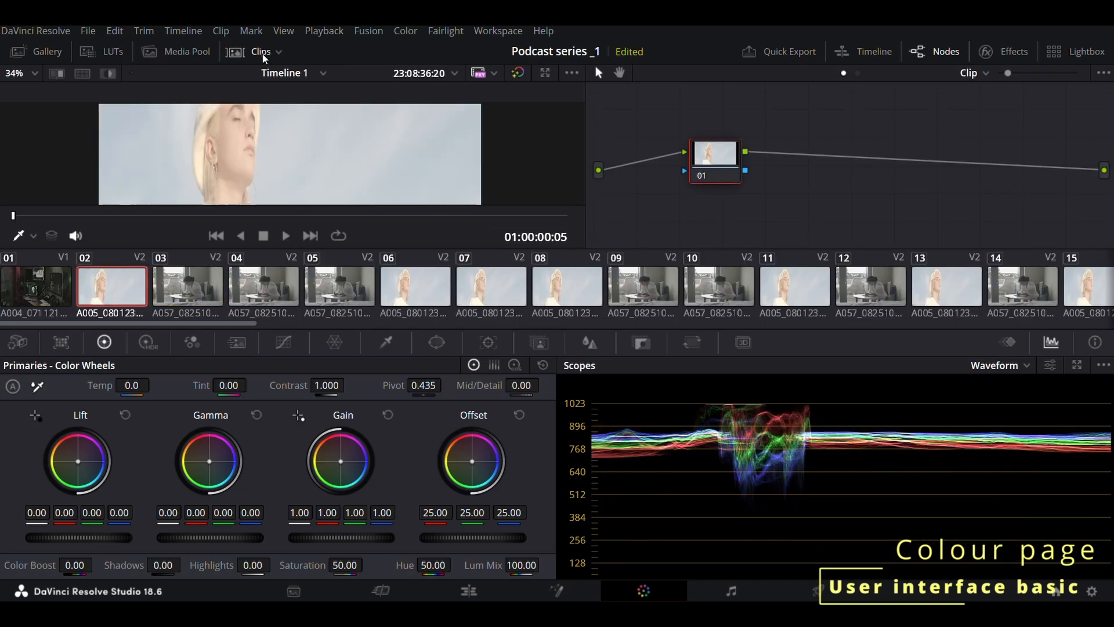
click(247, 51)
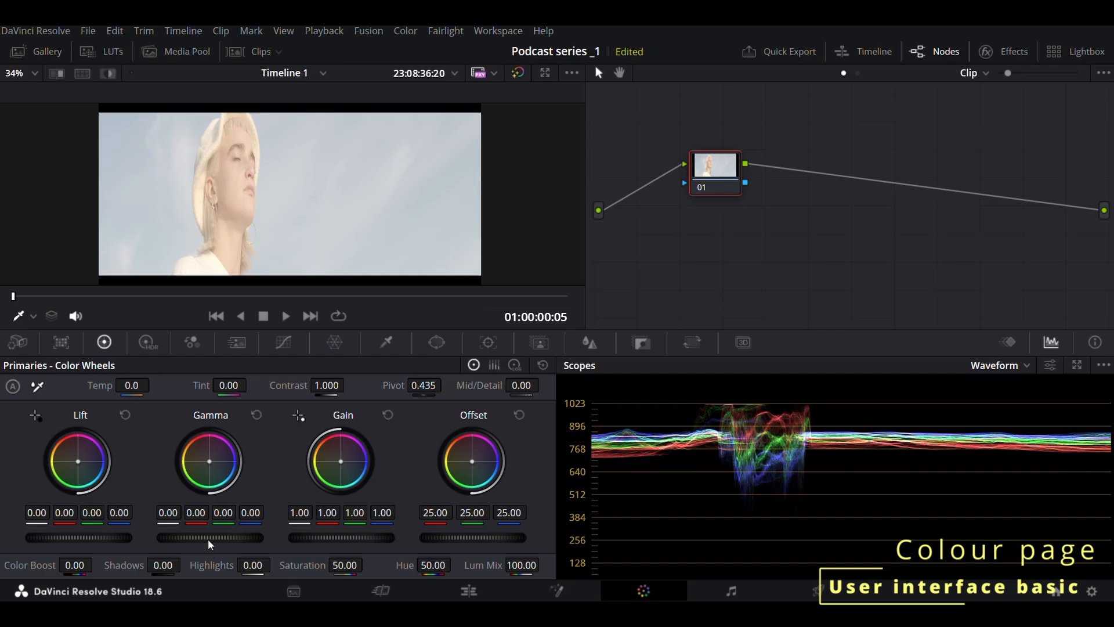
scroll(207, 538, down, 10)
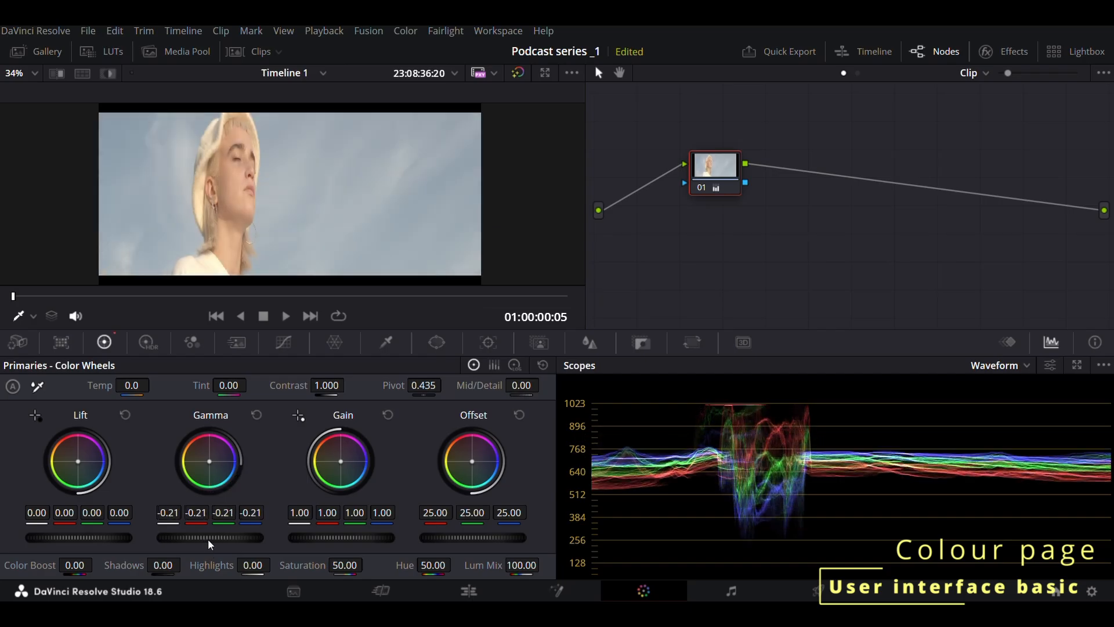
scroll(208, 539, up, 3)
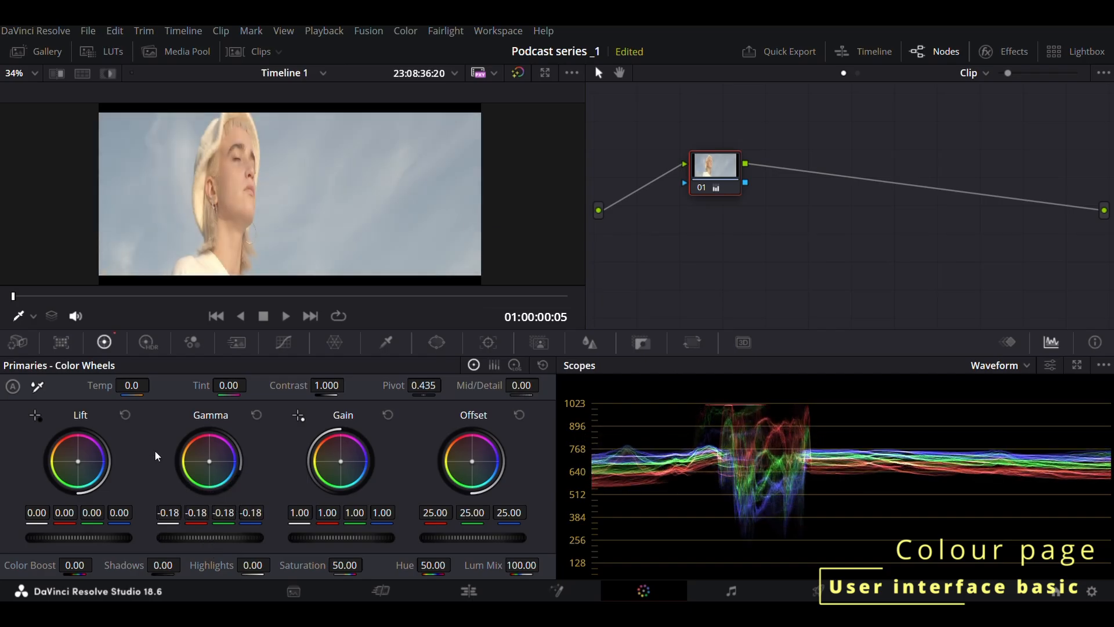
Preview the HDR color wheels, and try lowering the blue level of the RGB Mixer's Blue Output before returning to Primaries
click(149, 344)
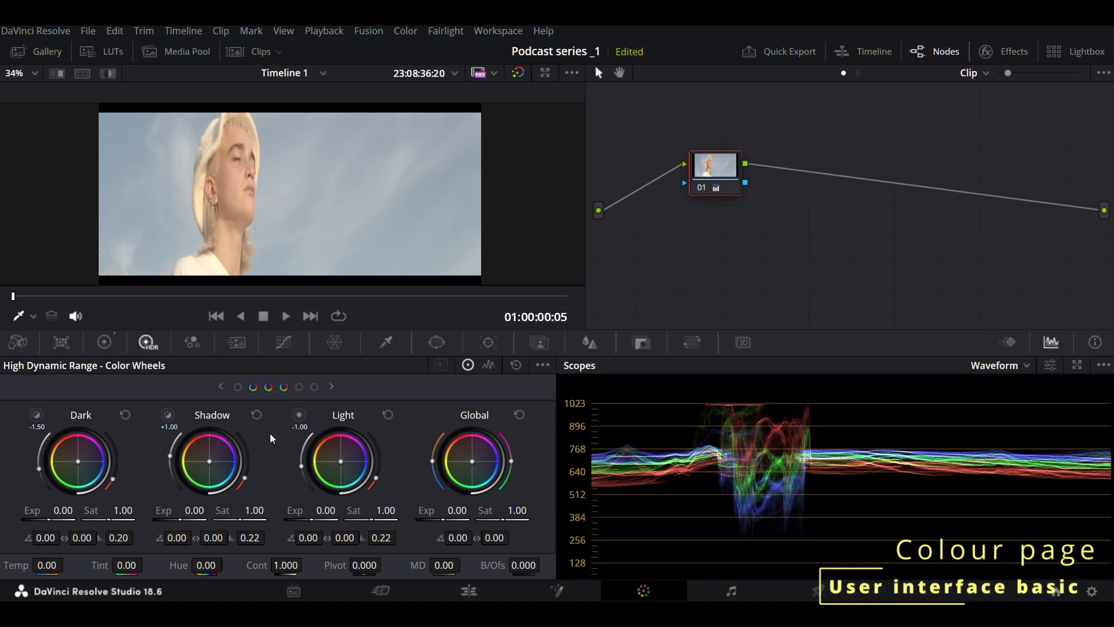
click(191, 346)
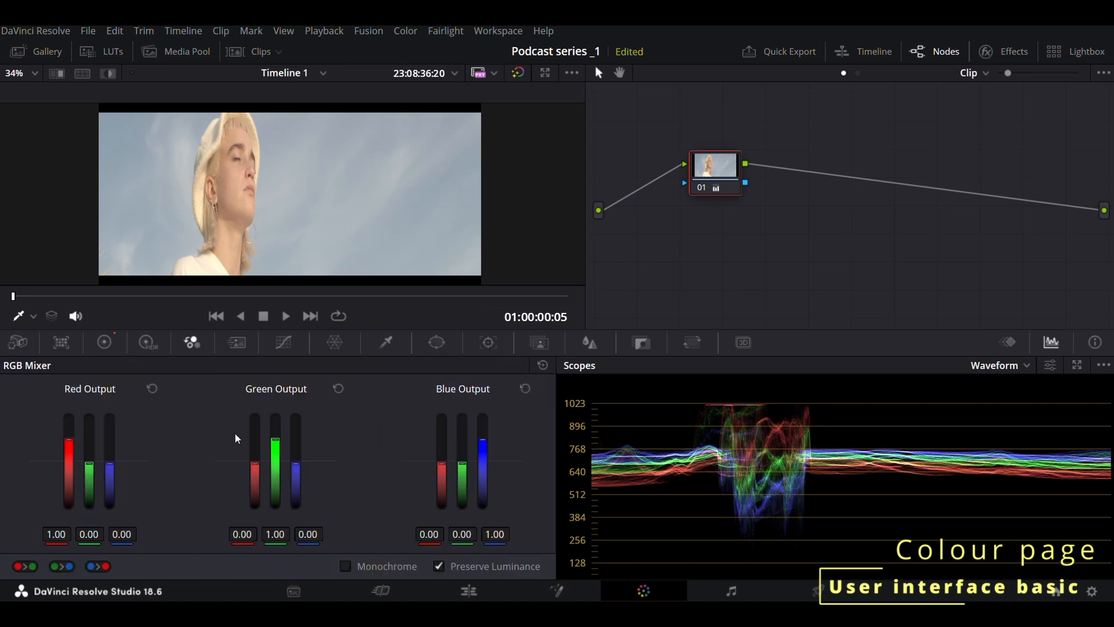
mouse_move(483, 442)
mouse_down()
mouse_move(470, 471)
mouse_move(469, 453)
mouse_move(482, 470)
mouse_move(481, 458)
mouse_up()
click(542, 365)
click(105, 344)
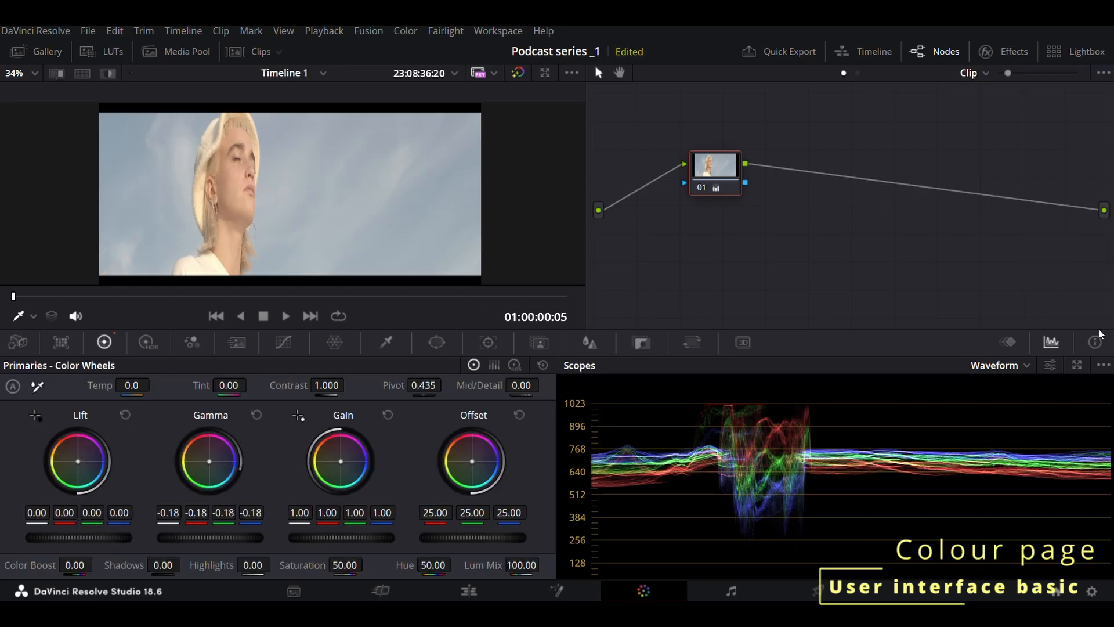
Switch the scope to Parade and lower clip 02's master Gamma to -0.35
click(1027, 368)
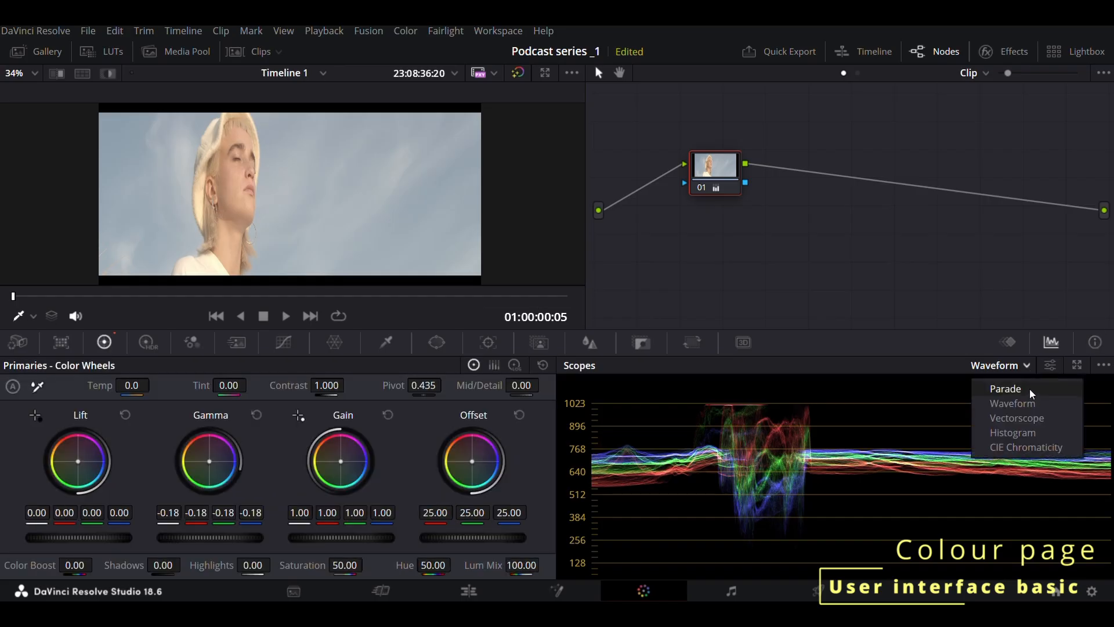
click(1029, 388)
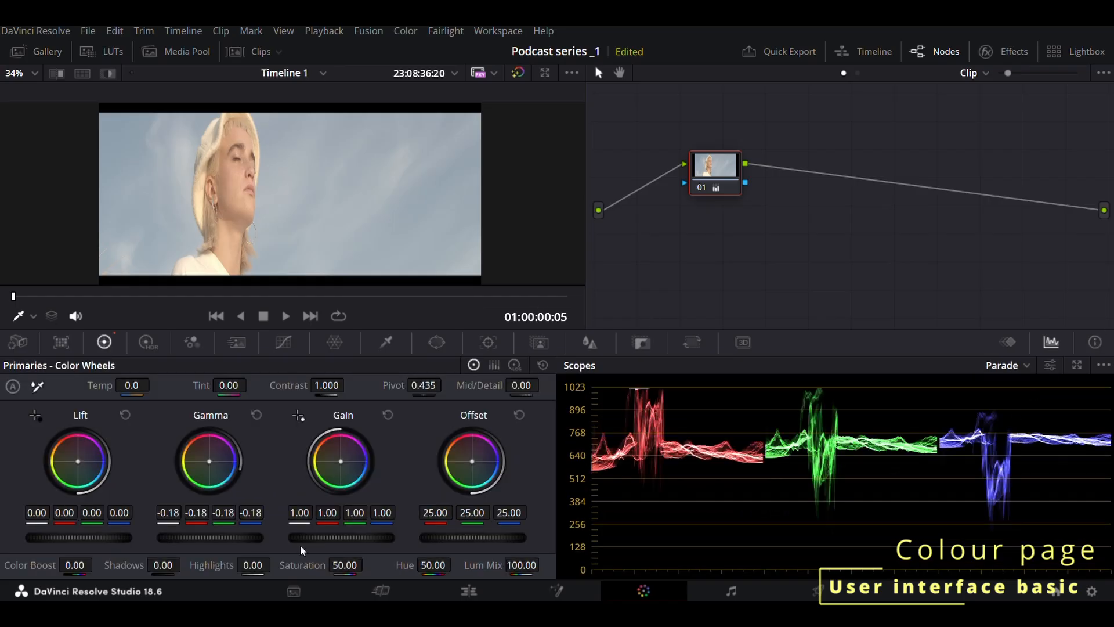
drag(221, 535, 210, 535)
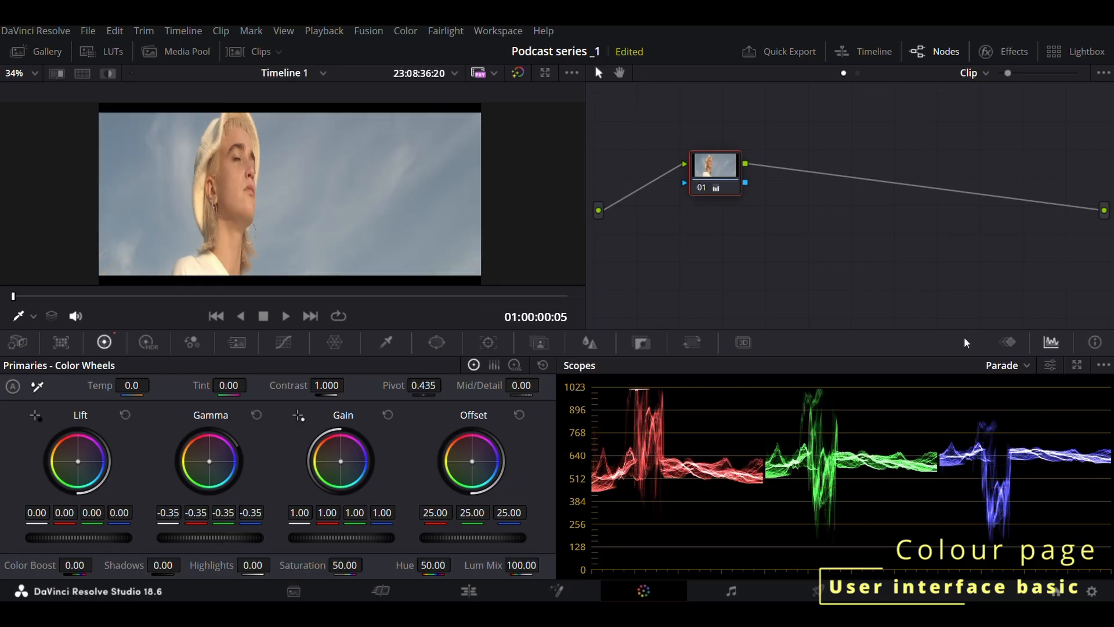
Set the Parade scope to display YRGB channels
click(1023, 364)
click(1028, 381)
click(1050, 366)
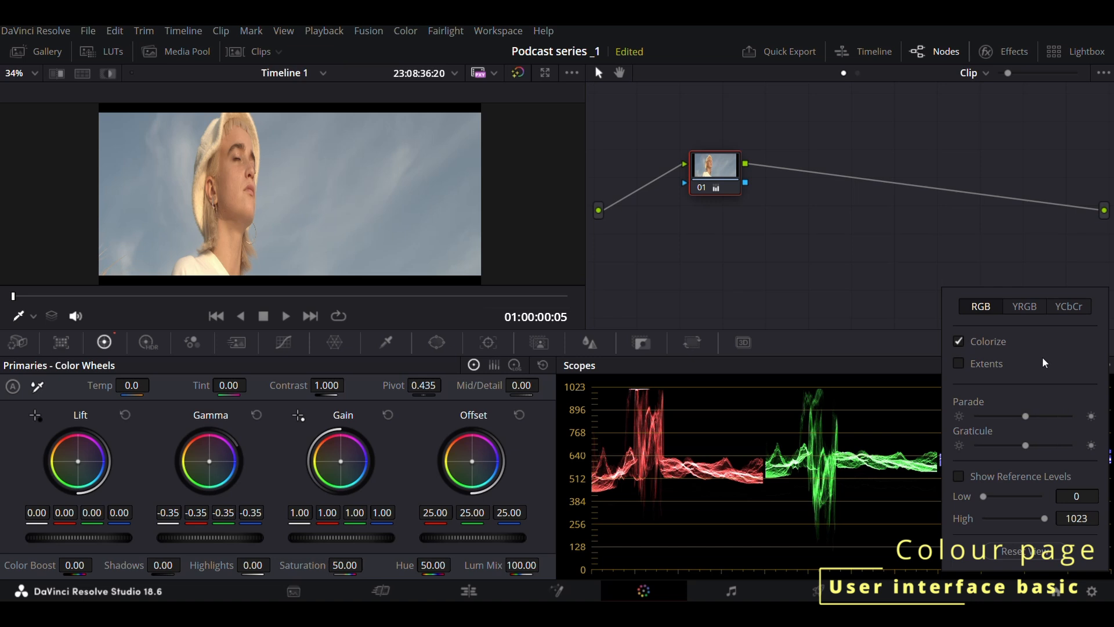
click(1024, 306)
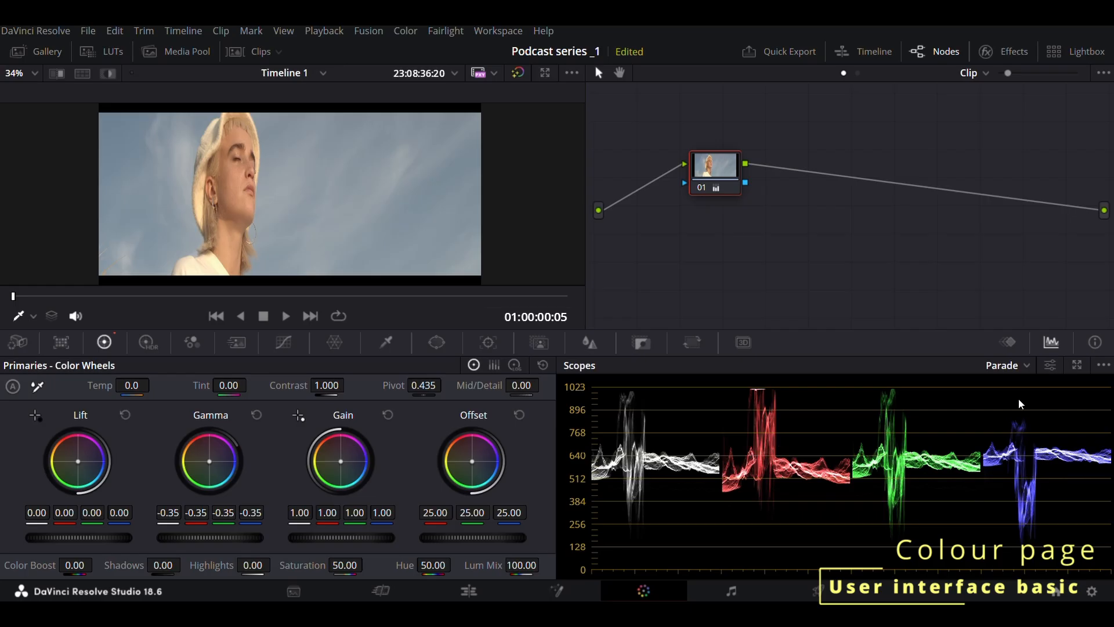
Preview the CIE Chromaticity, Histogram, Vectorscope and Waveform scopes, return to Parade, and look at its display settings
click(1021, 366)
click(1034, 450)
click(1029, 366)
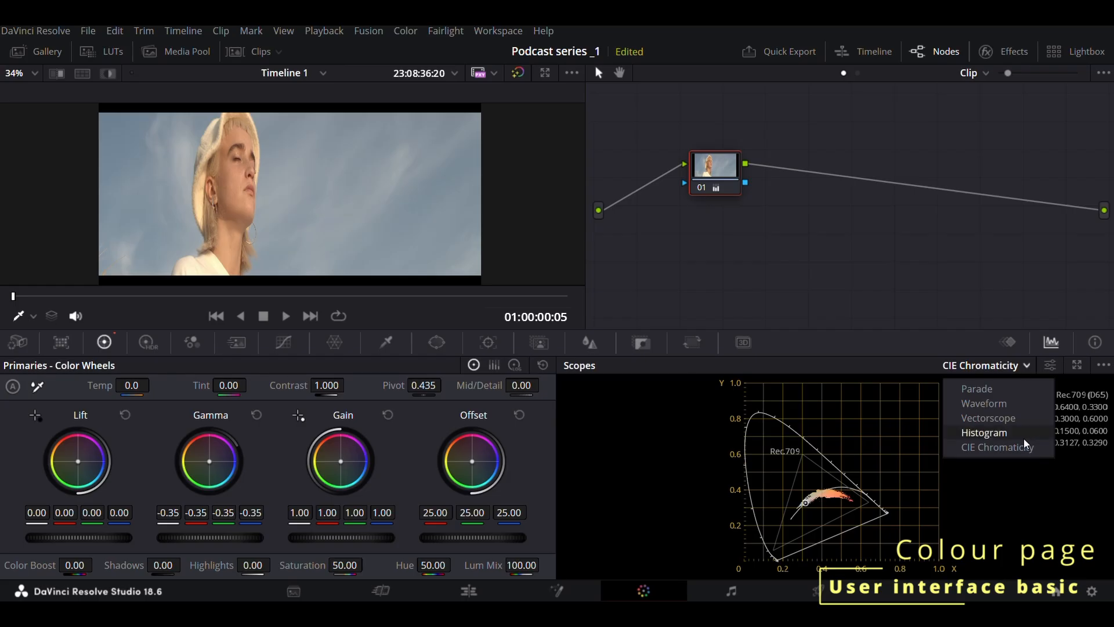
click(1024, 434)
click(1025, 365)
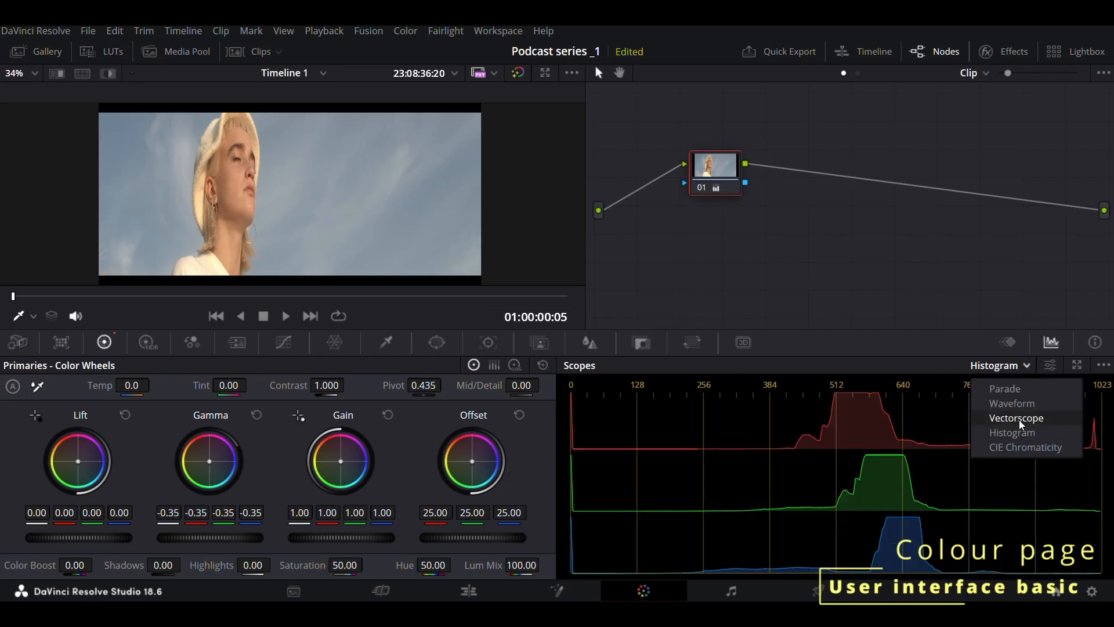
click(1019, 418)
click(1030, 370)
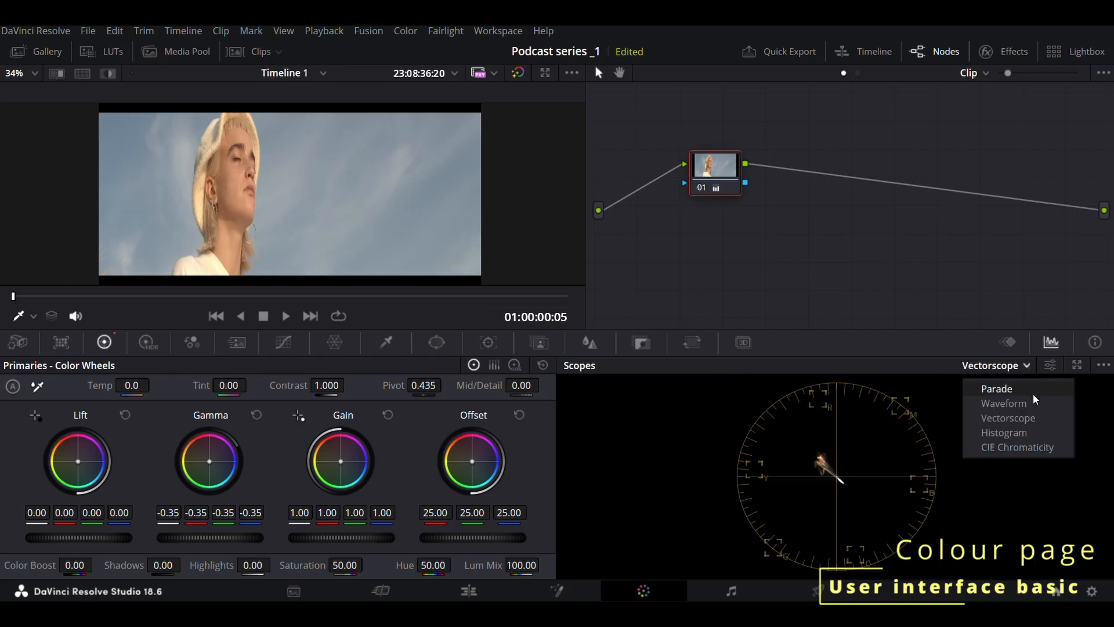
click(1035, 402)
click(1025, 370)
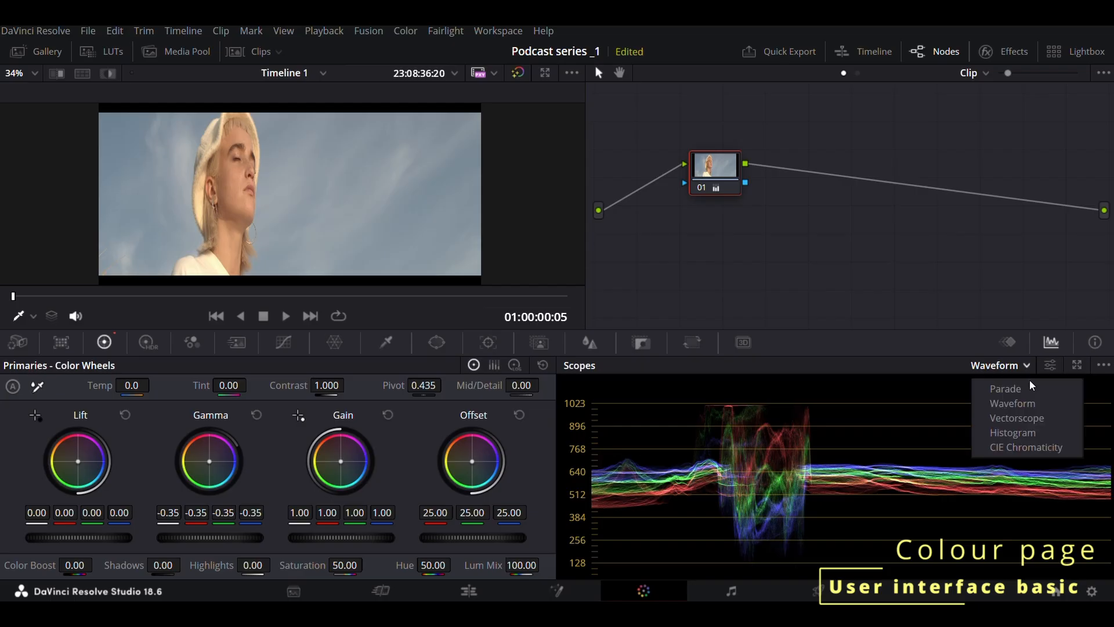
click(1029, 383)
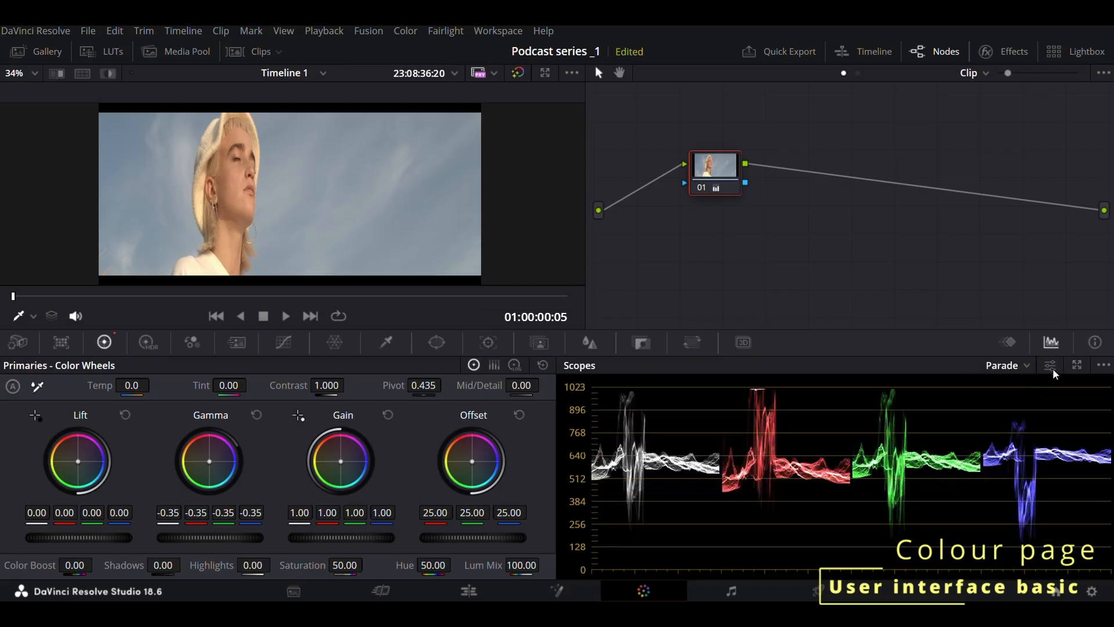
click(1051, 366)
click(1054, 366)
Look over the clip and system Info and the Keyframes timeline, returning to the Parade scope
click(1095, 342)
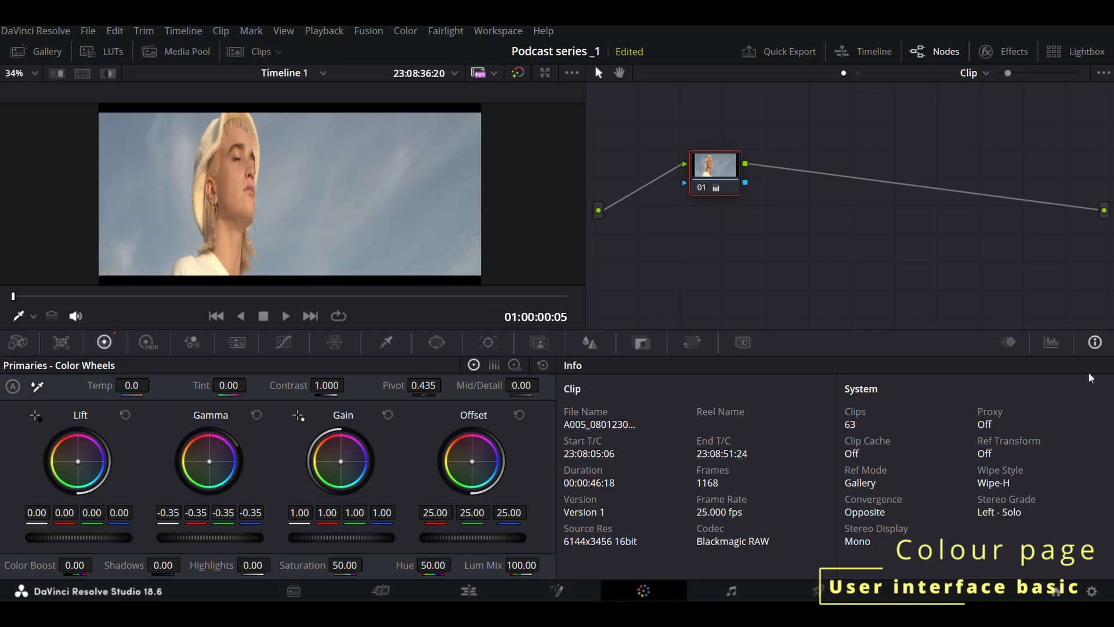
click(1052, 342)
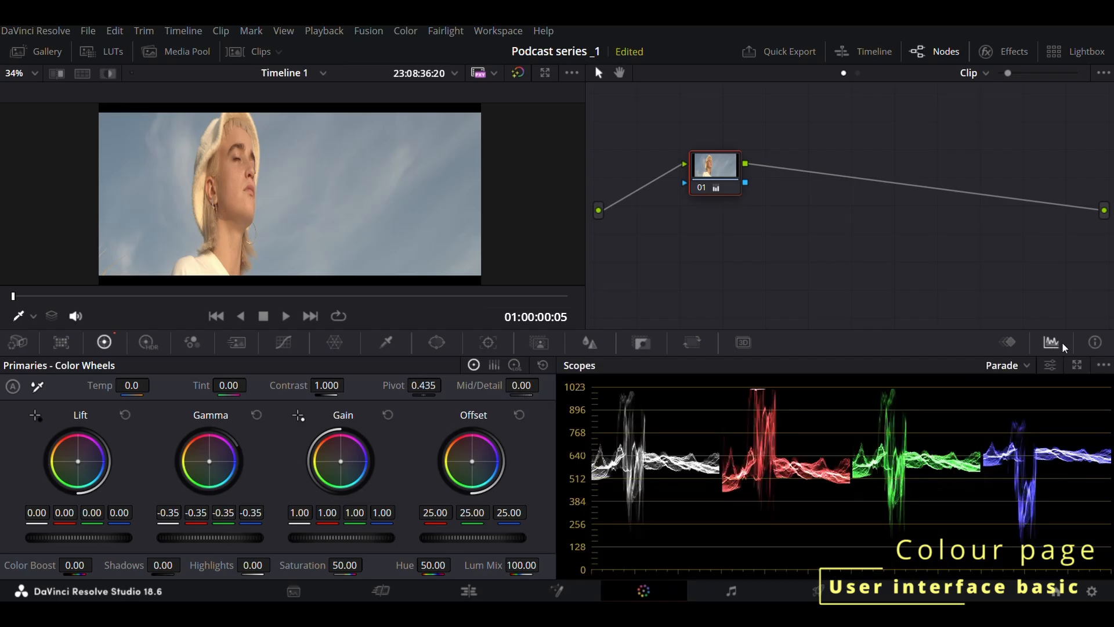
click(1096, 343)
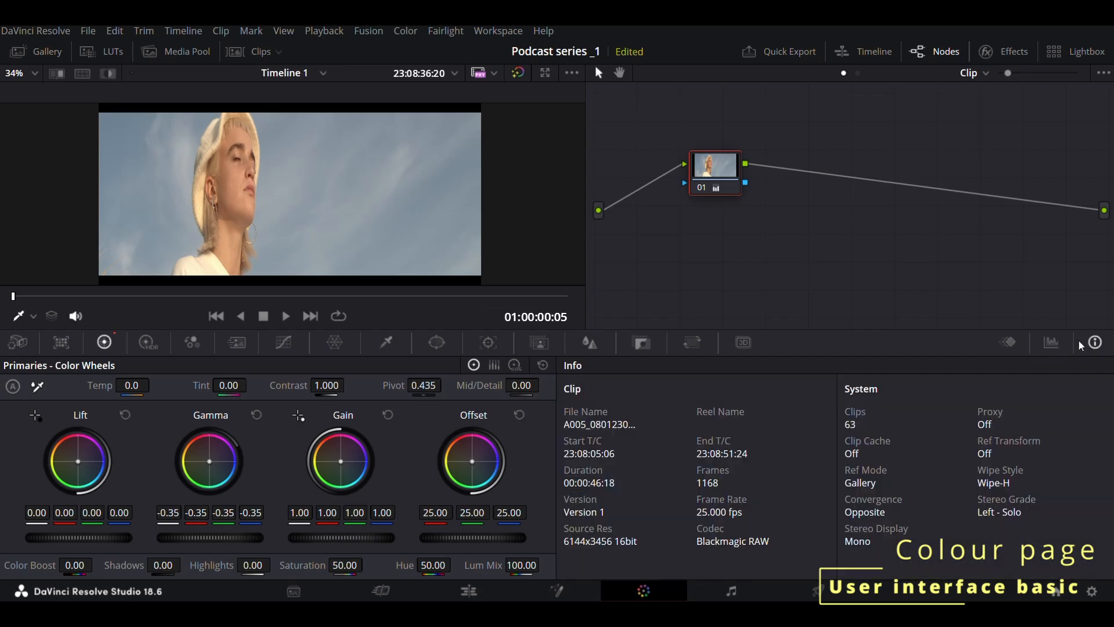
click(1014, 343)
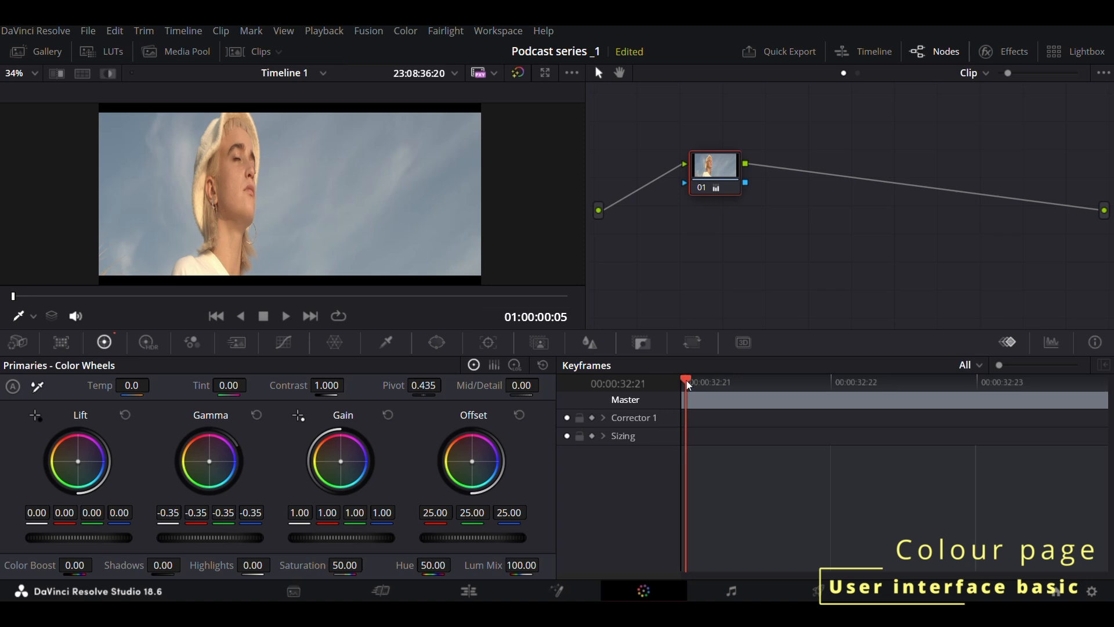
click(1055, 344)
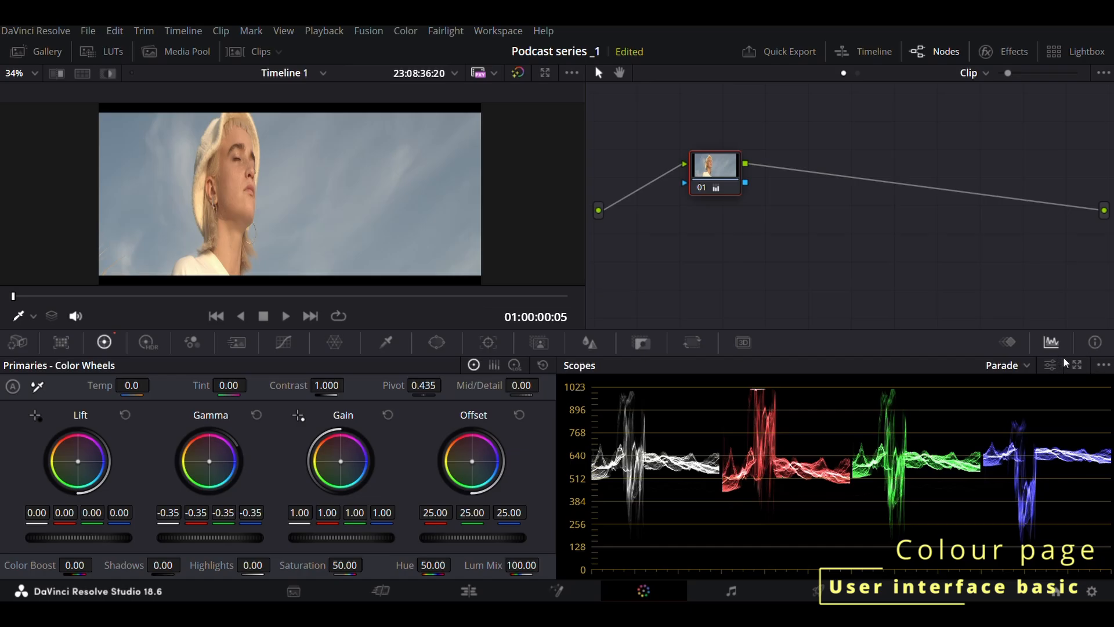
click(1095, 344)
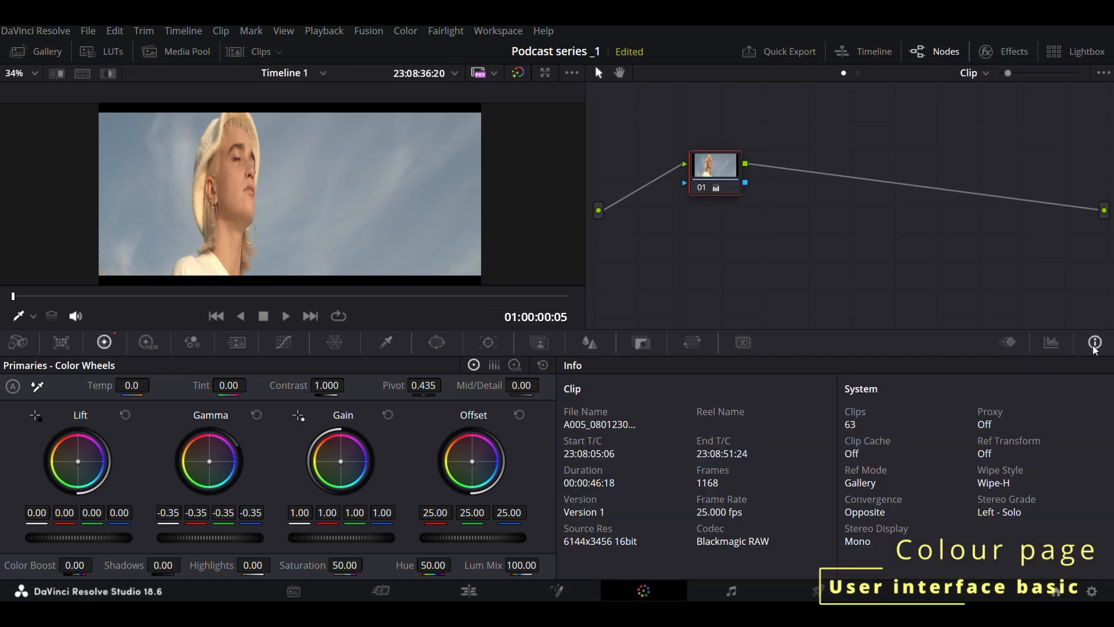
click(1051, 342)
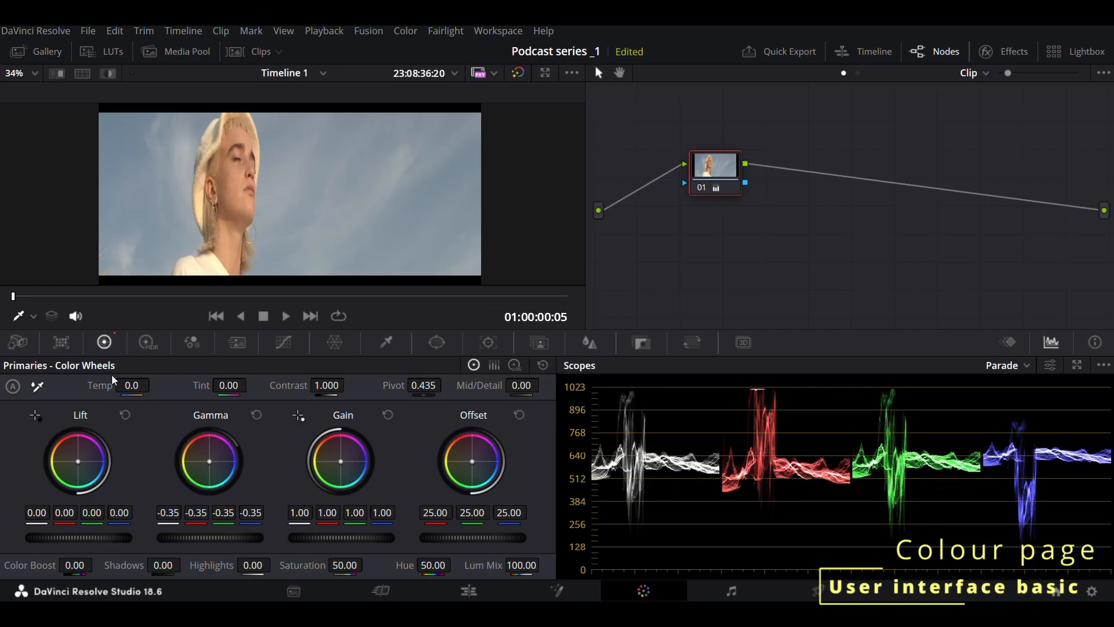
Set the Camera Raw Decode Using option to Clip and return to the Primaries color wheels
click(17, 342)
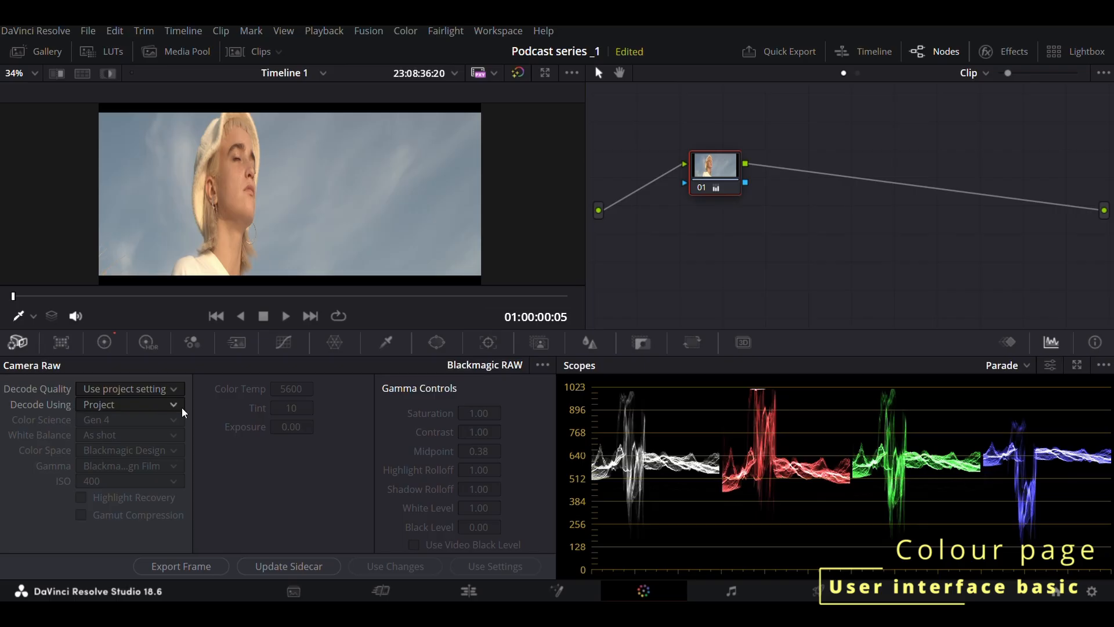
click(171, 407)
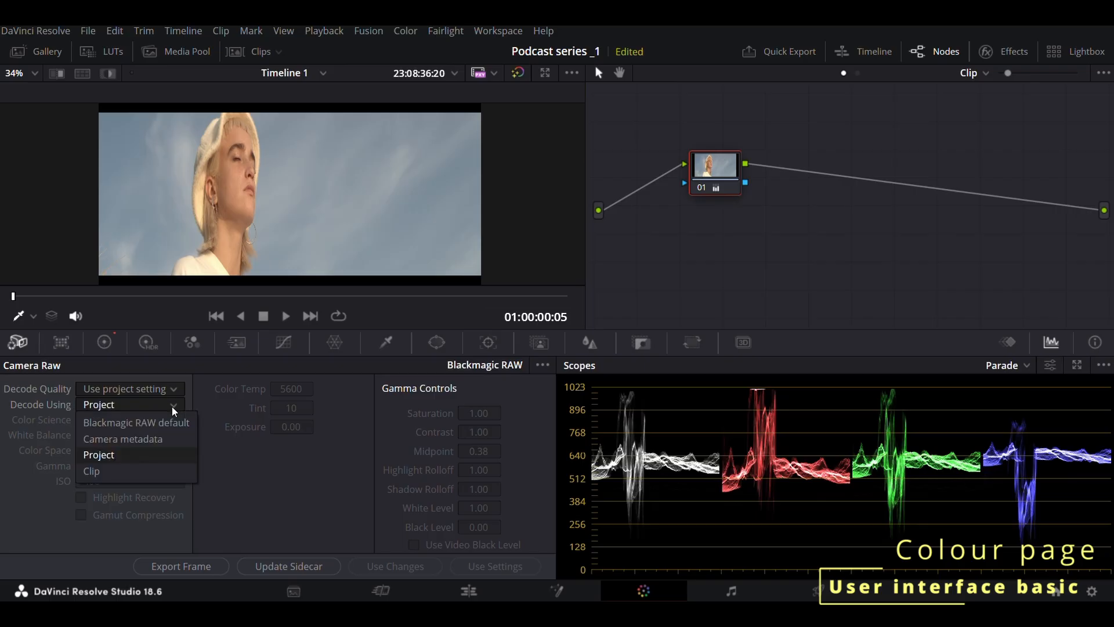
click(168, 472)
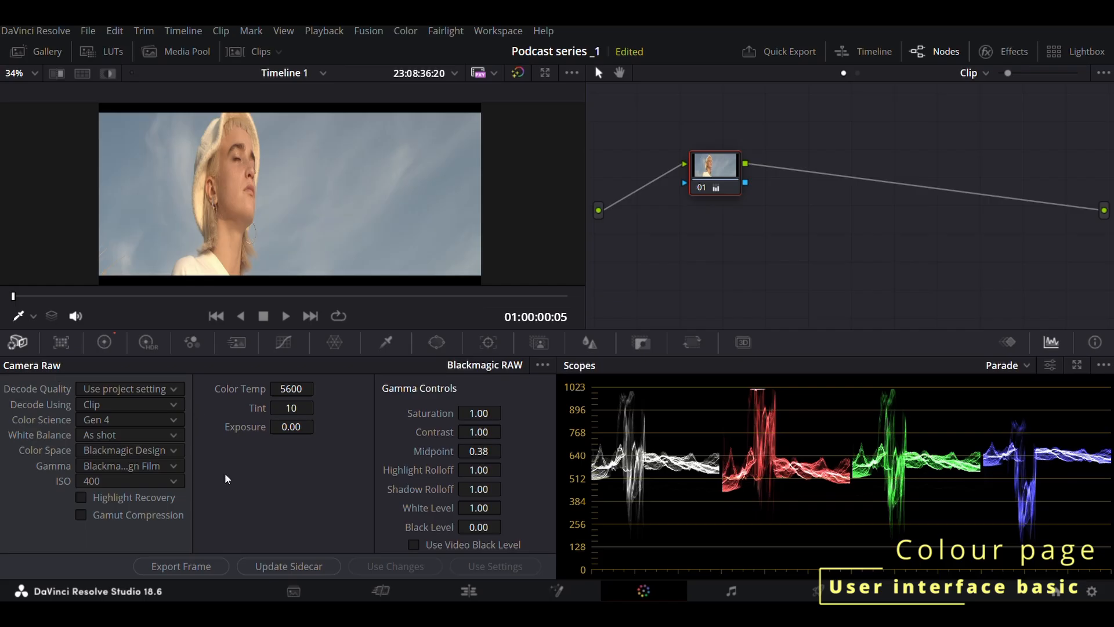
click(57, 348)
click(115, 345)
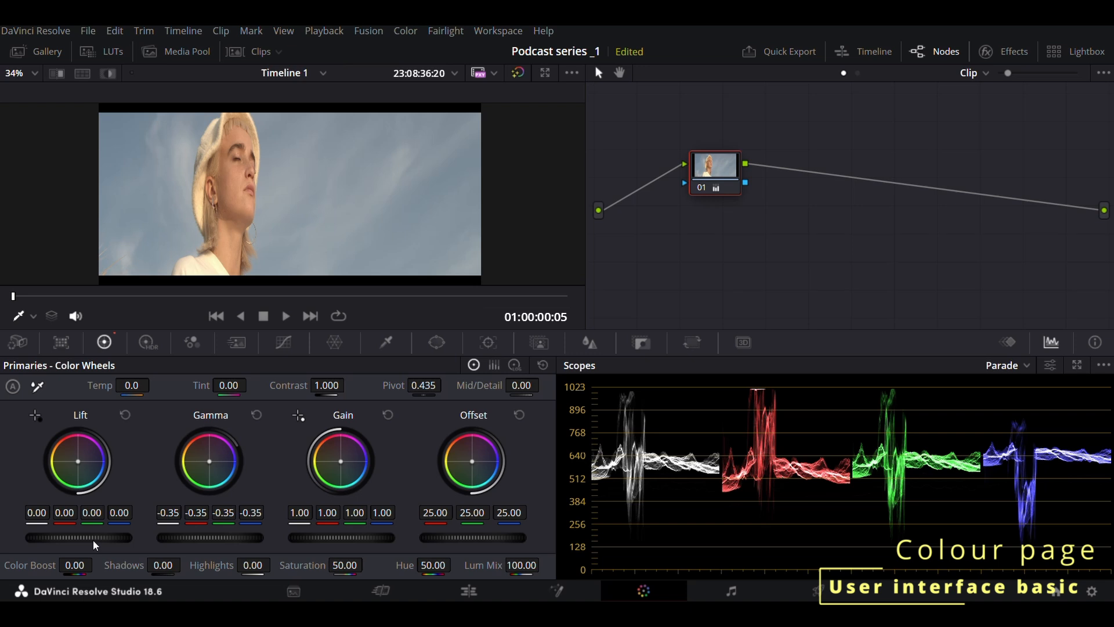
Try a master Lift of -0.08 and a master Gain of 1.11 on the clip, and reset all primaries
mouse_move(79, 537)
mouse_down()
mouse_move(60, 538)
mouse_move(114, 538)
mouse_move(83, 537)
mouse_up()
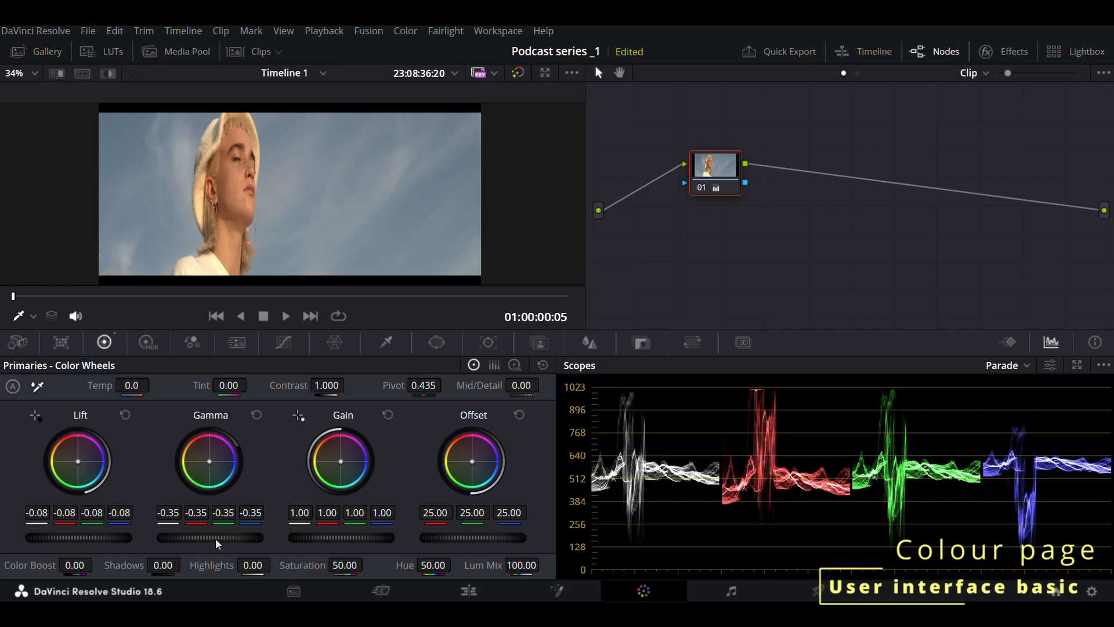
mouse_move(216, 539)
mouse_down()
mouse_move(228, 539)
mouse_move(216, 539)
mouse_up()
mouse_move(318, 537)
mouse_down()
mouse_move(343, 538)
mouse_move(314, 537)
mouse_move(329, 537)
mouse_up()
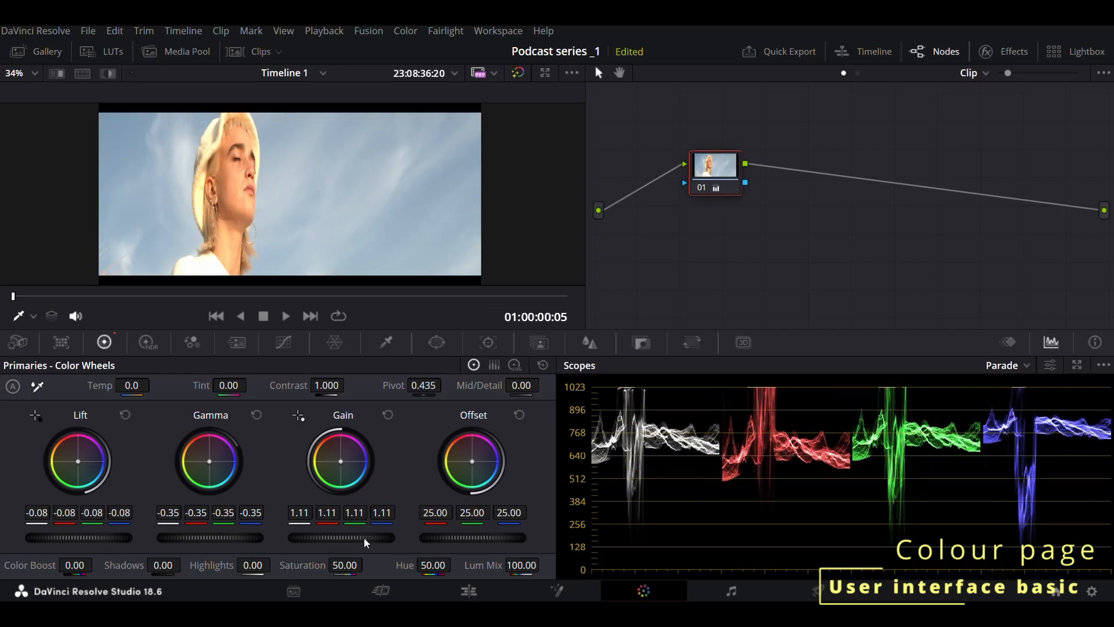
click(542, 366)
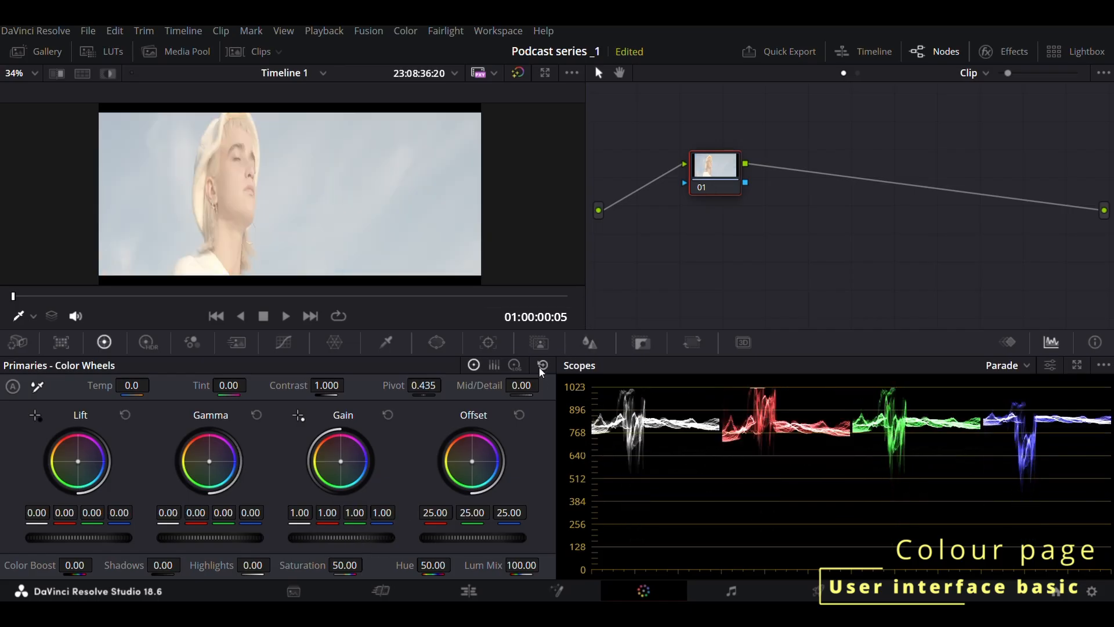
Try Offset -11.80 with luminance-only values of Gain 1.23, Lift -0.12 and Gamma -0.17, and reset all primaries
drag(483, 541, 270, 541)
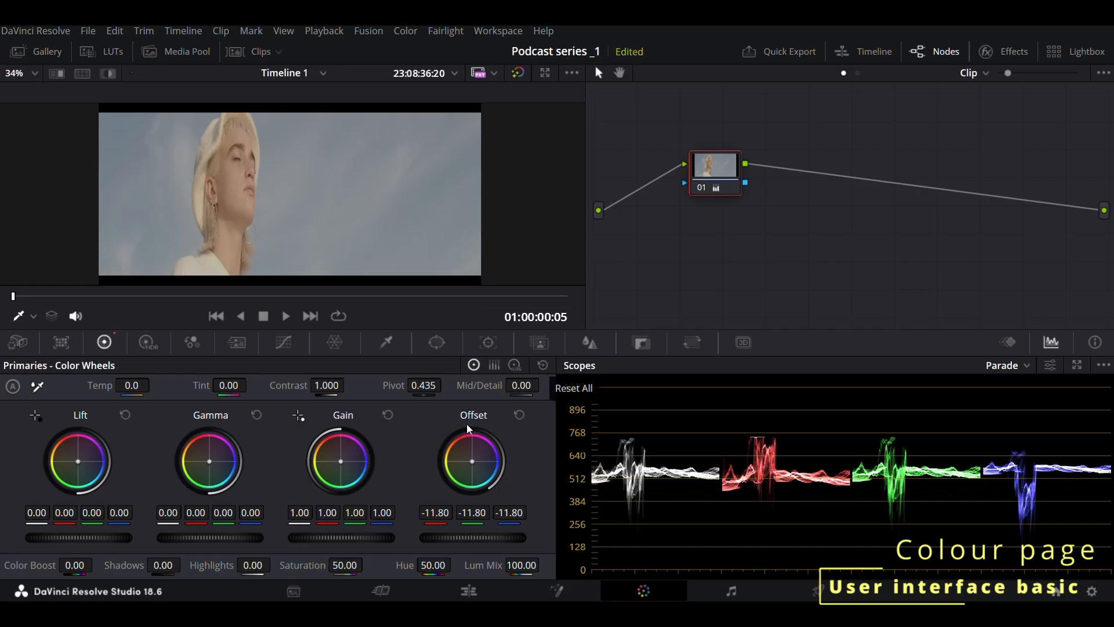
drag(299, 512, 310, 511)
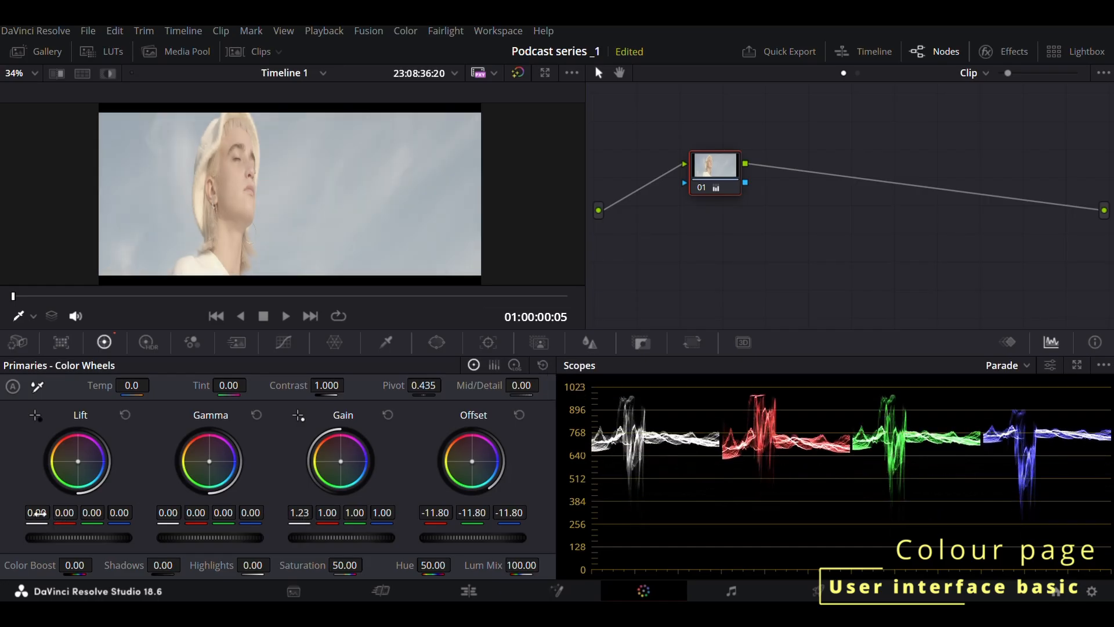
drag(41, 512, 24, 512)
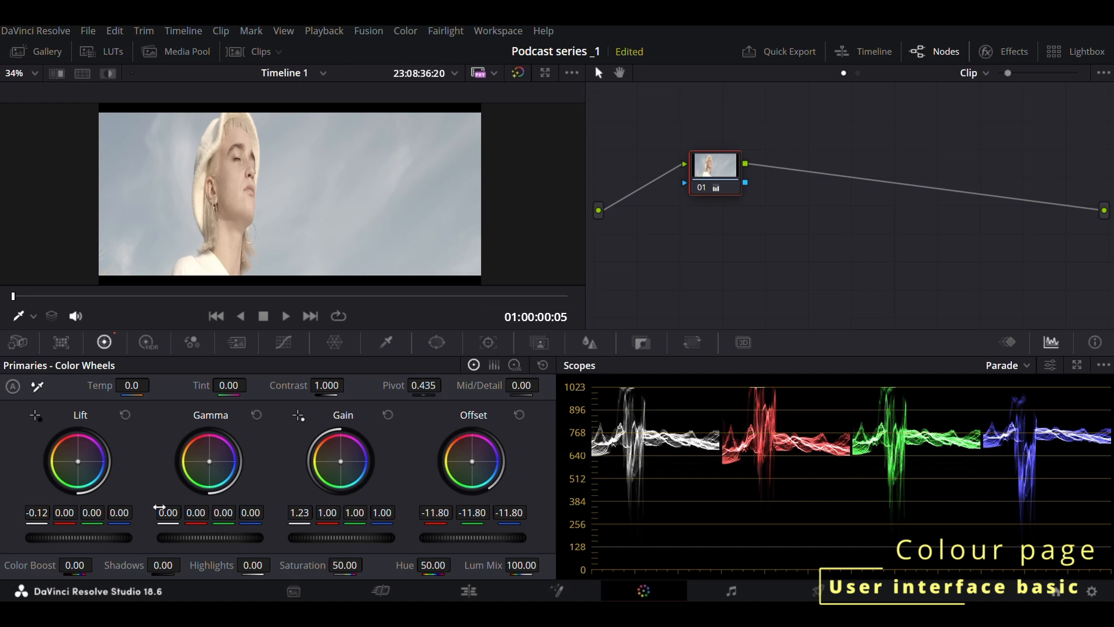
drag(165, 512, 168, 512)
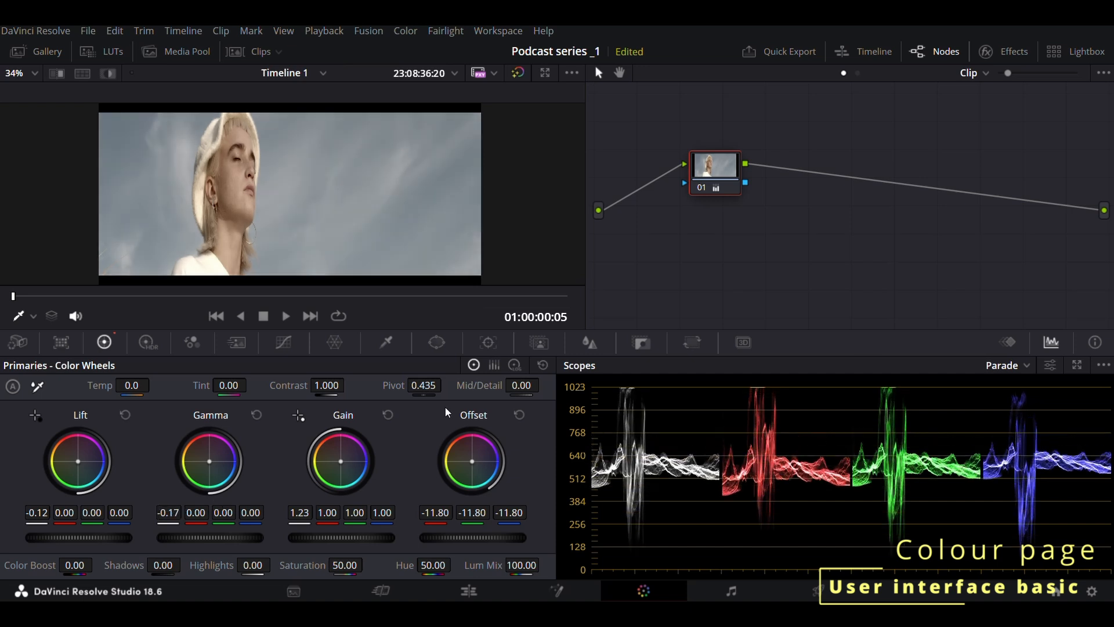
click(543, 365)
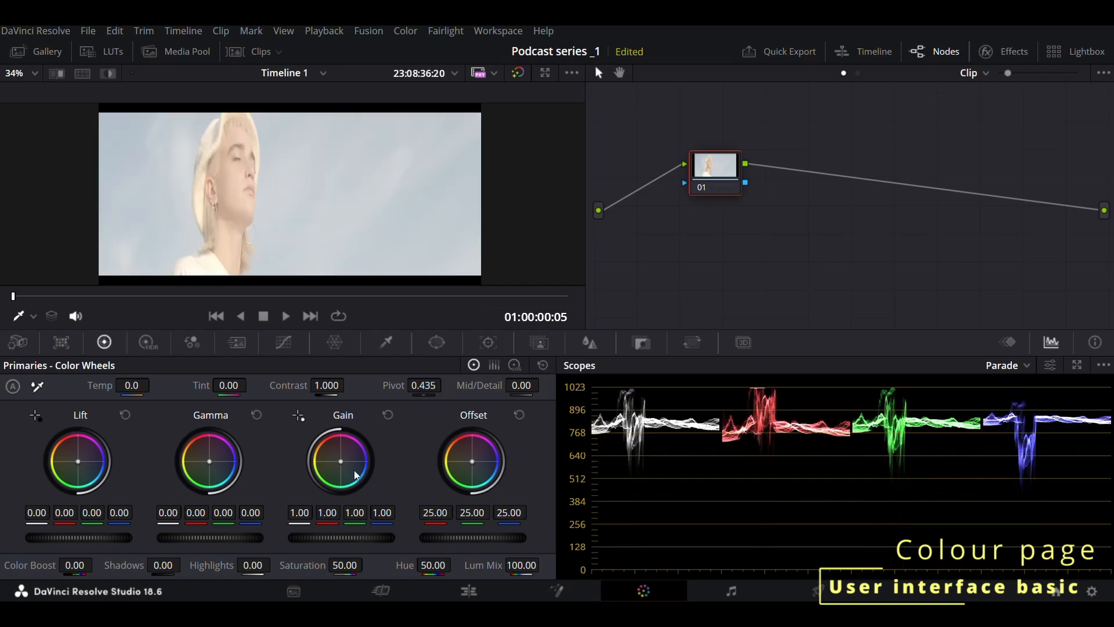
Set master Gamma to -0.38, Temp to -140.0, Tint to 44.00, Contrast to 1.210 and Pivot to 0.081
drag(210, 528, 187, 530)
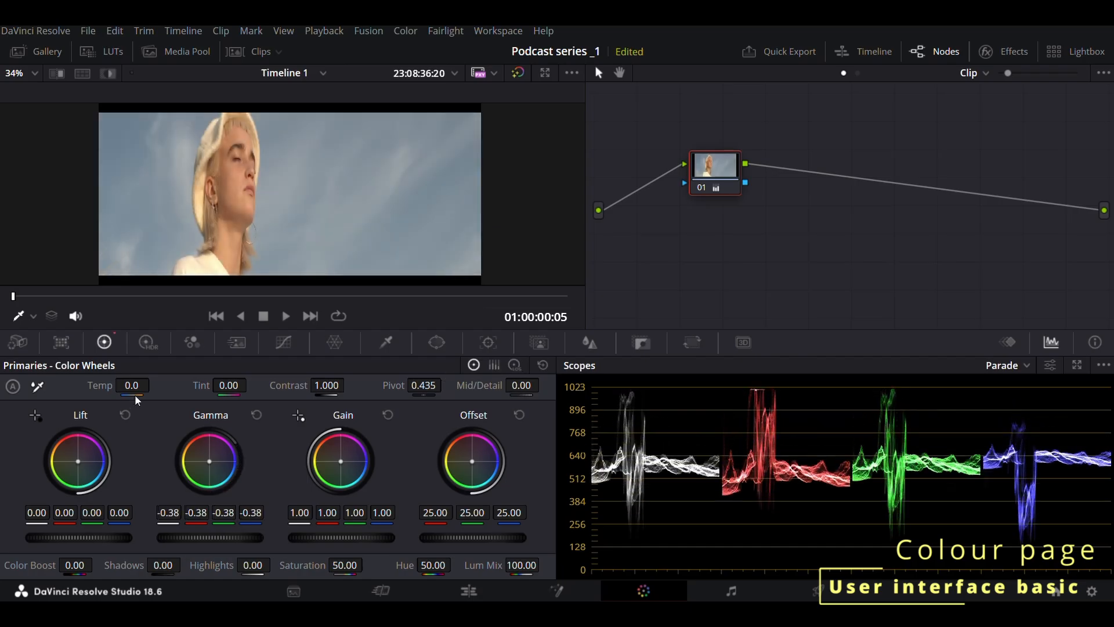
drag(138, 390, 326, 388)
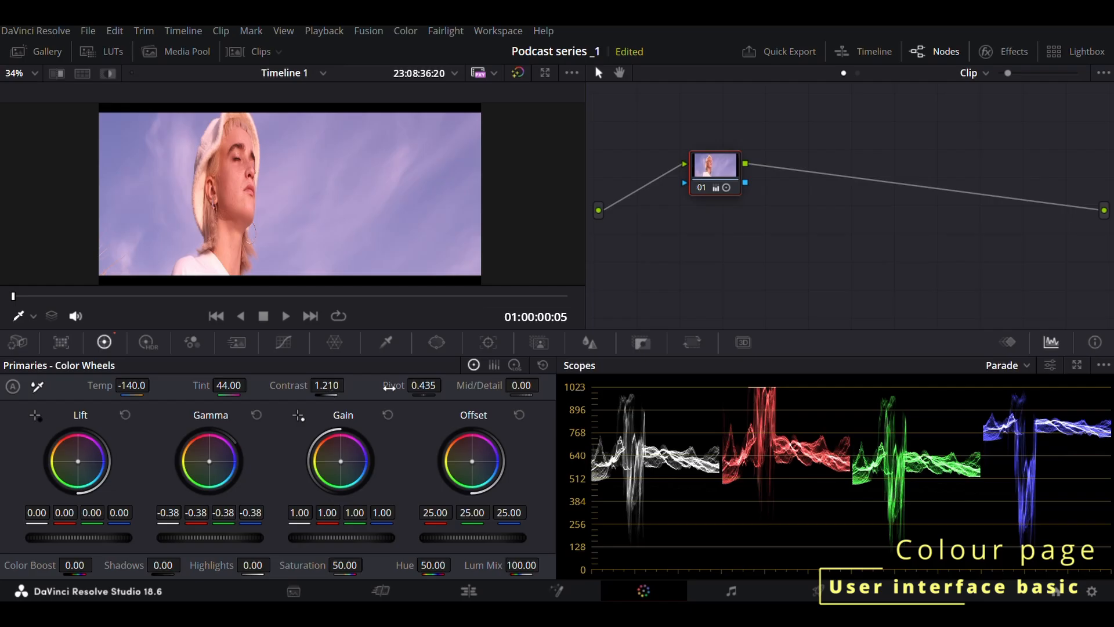
drag(419, 385, 448, 383)
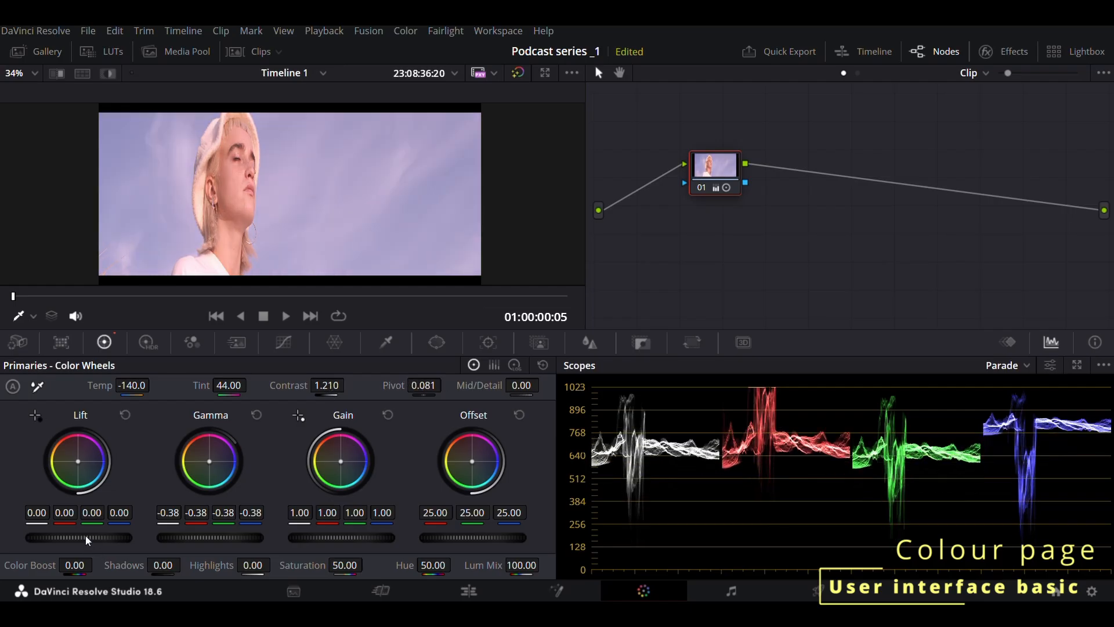
Lower master Lift to -0.16, try Mid/Detail at 66.00, and restore Mid/Detail to its default
drag(85, 535, 86, 535)
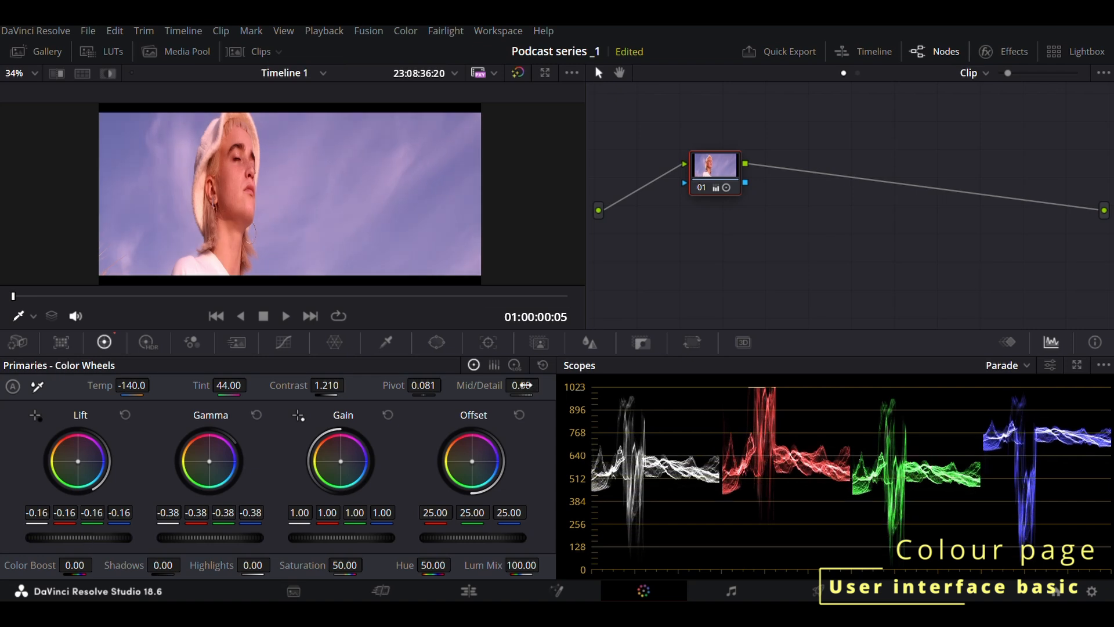
drag(522, 386, 519, 391)
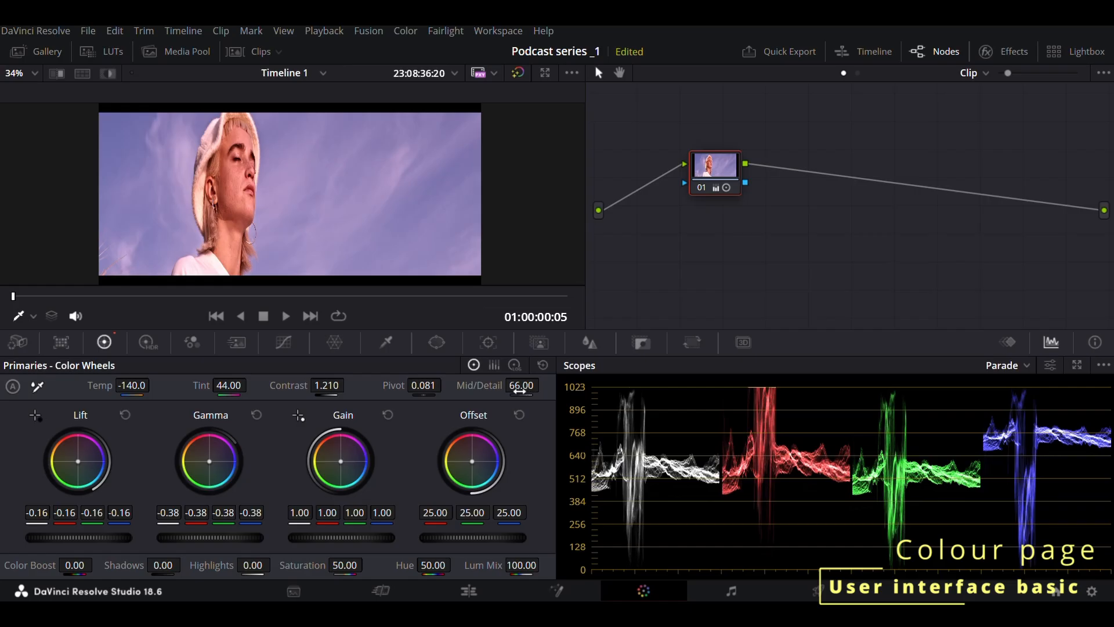
double_click(520, 391)
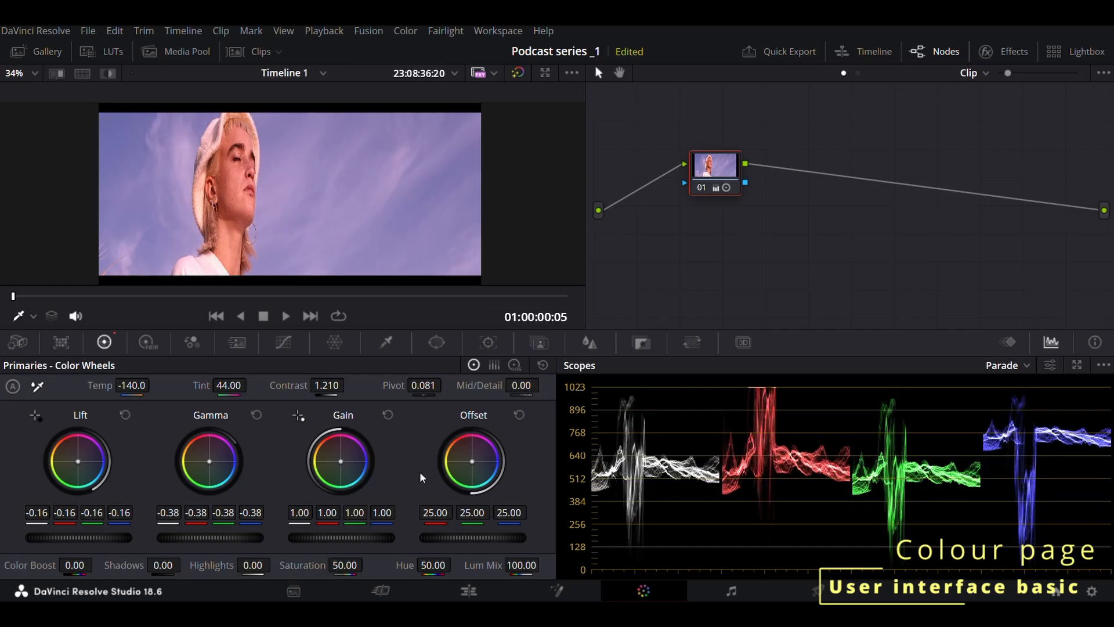
Set Color Boost to -37.50, Shadows to -61.50, Highlights to -0.50, Saturation to 93.00, Hue to 34.00 and Lum Mix to 0
drag(74, 566, 97, 565)
drag(184, 564, 185, 565)
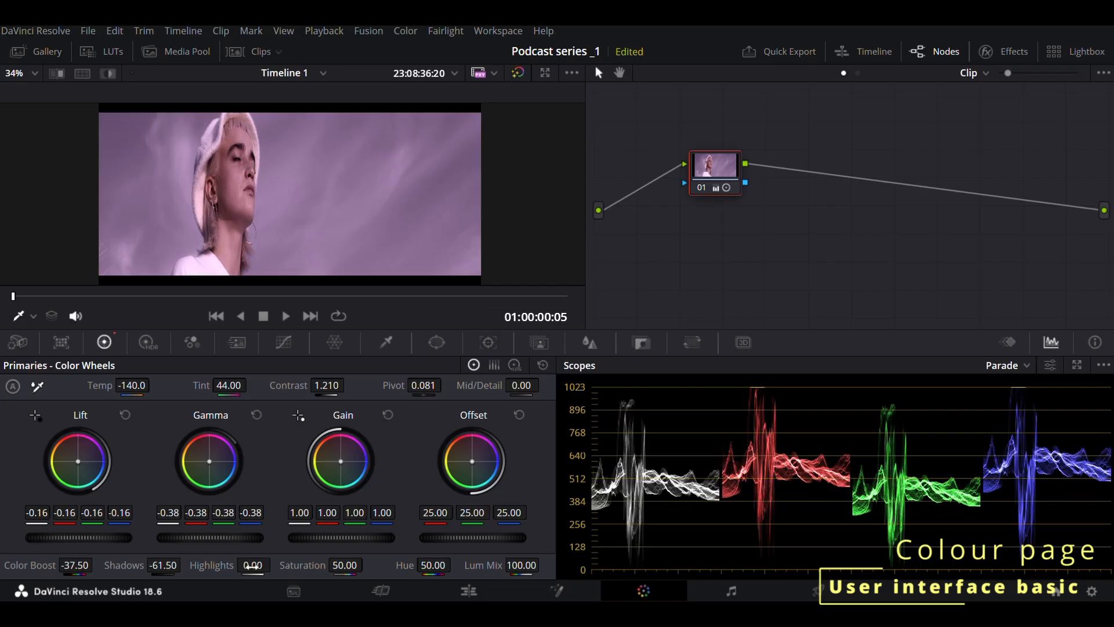
drag(252, 564, 274, 565)
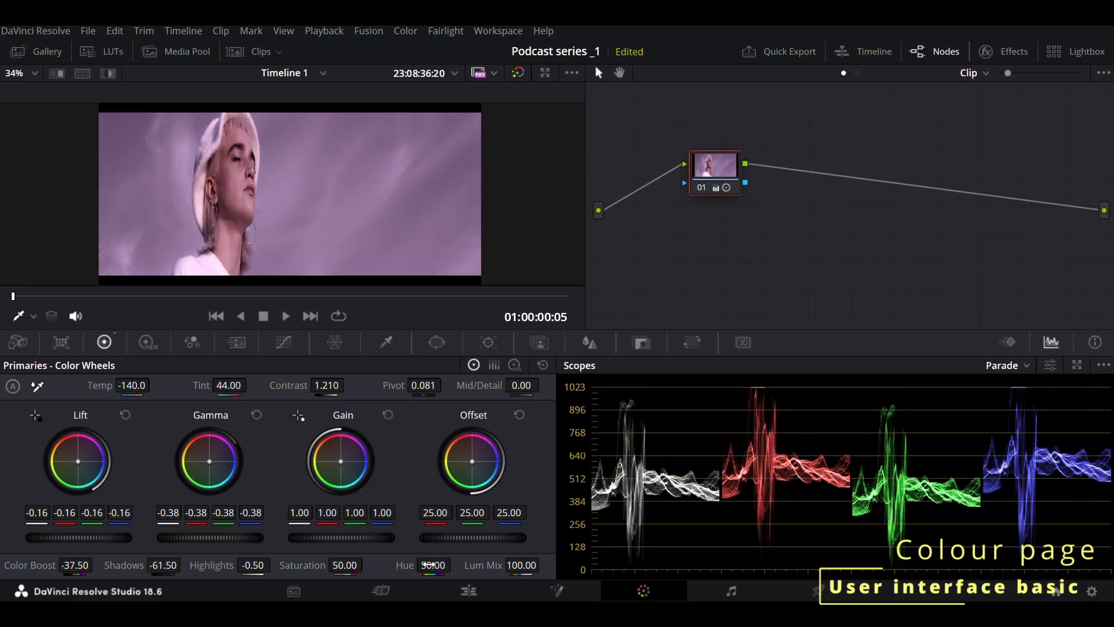
drag(344, 565, 369, 564)
drag(455, 564, 455, 565)
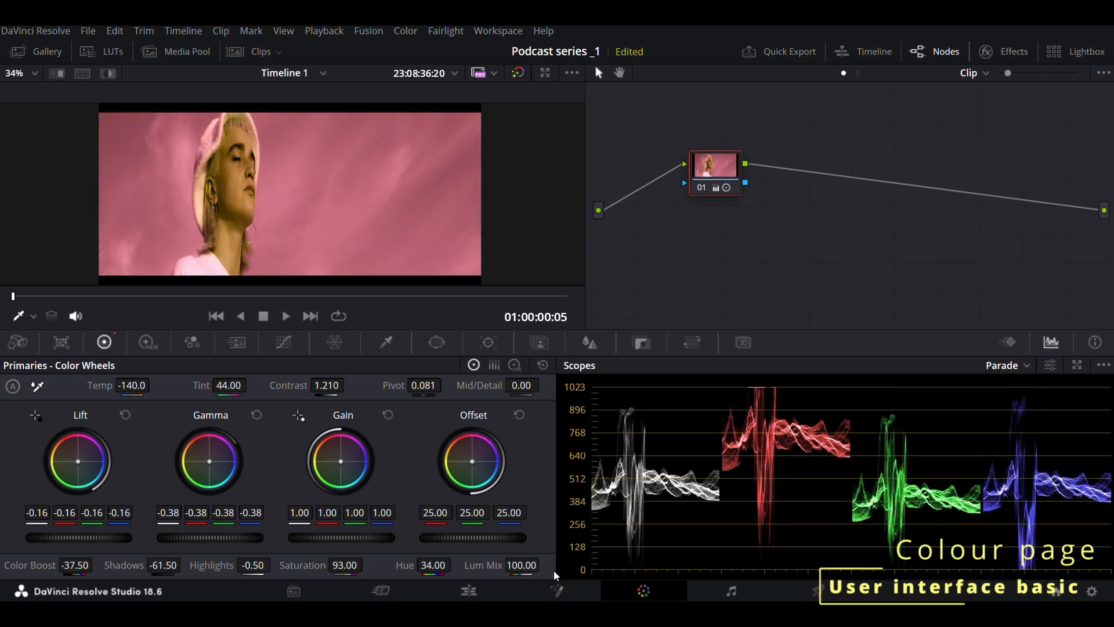
click(525, 565)
text(0)
key(Return)
Reset all primaries and shift the Lift color balance to -0.14 red, 0.03 green and 0.10 blue
click(542, 366)
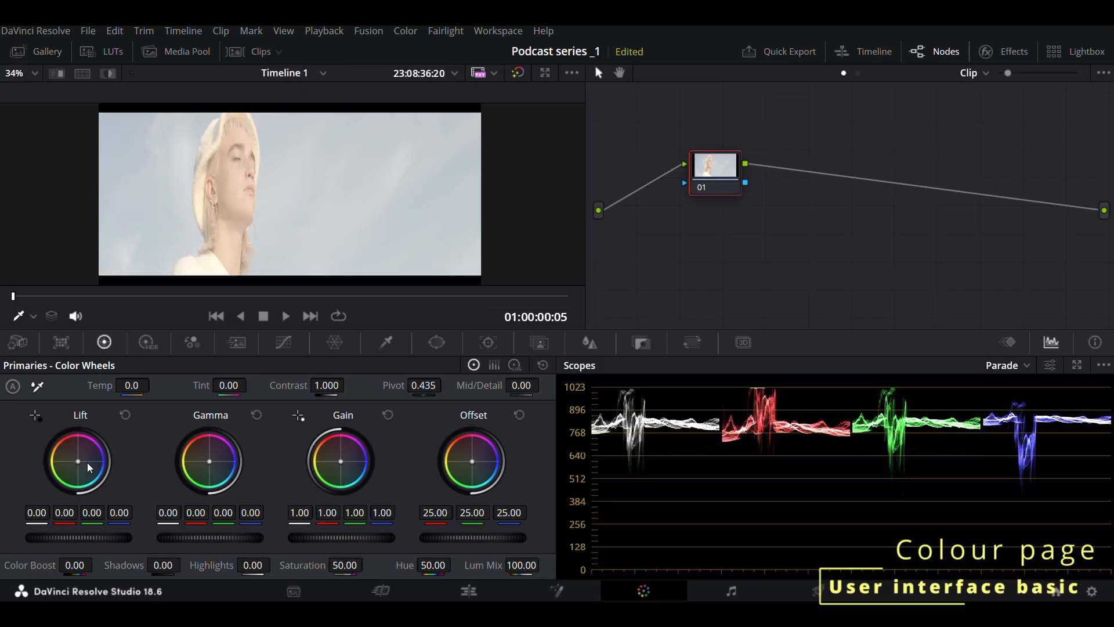
drag(78, 464, 83, 468)
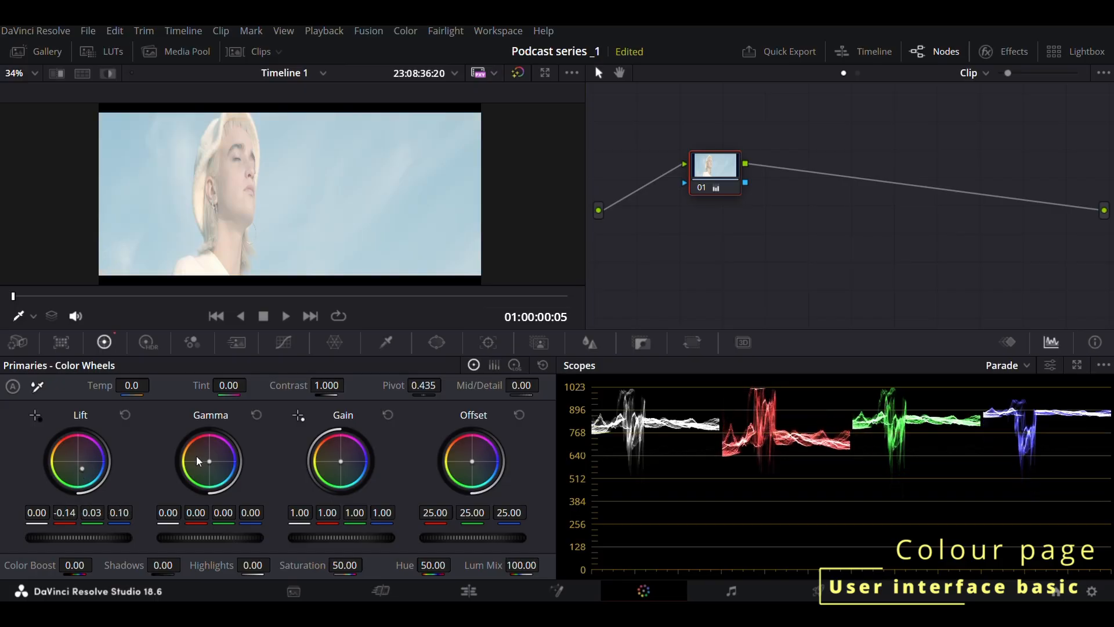
Try Gamma at 0.04/-0.01/-0.03, Gain at 1.16/0.97/0.79 and Offset at 26.14/24.70/23.46 for red, green and blue, and reset all primaries
drag(210, 461, 206, 457)
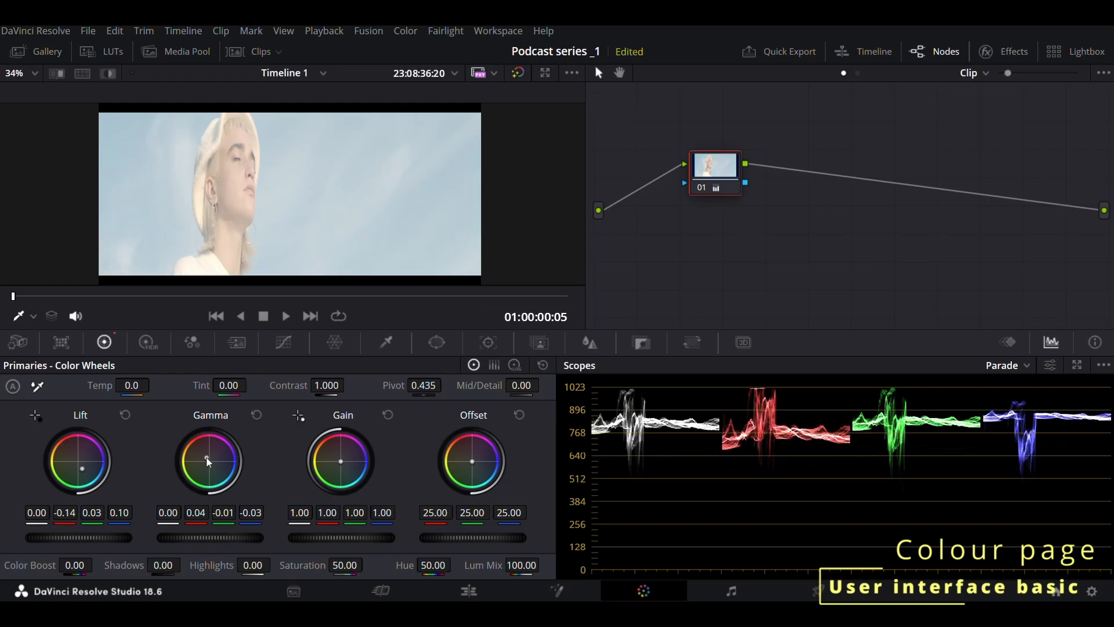
drag(360, 469, 355, 463)
drag(467, 455, 472, 459)
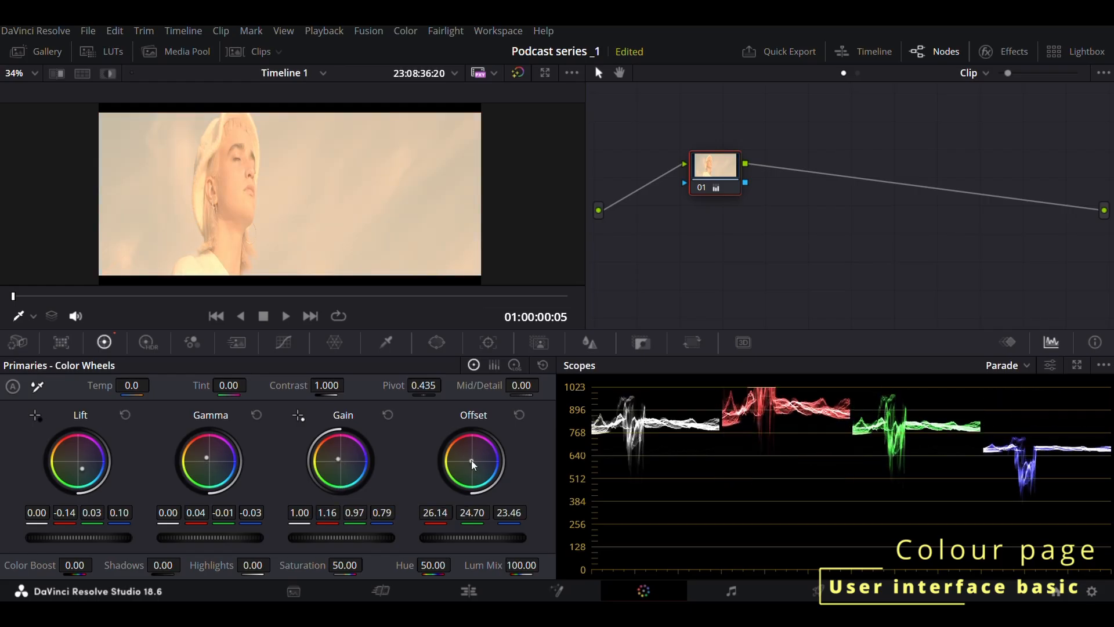
click(538, 365)
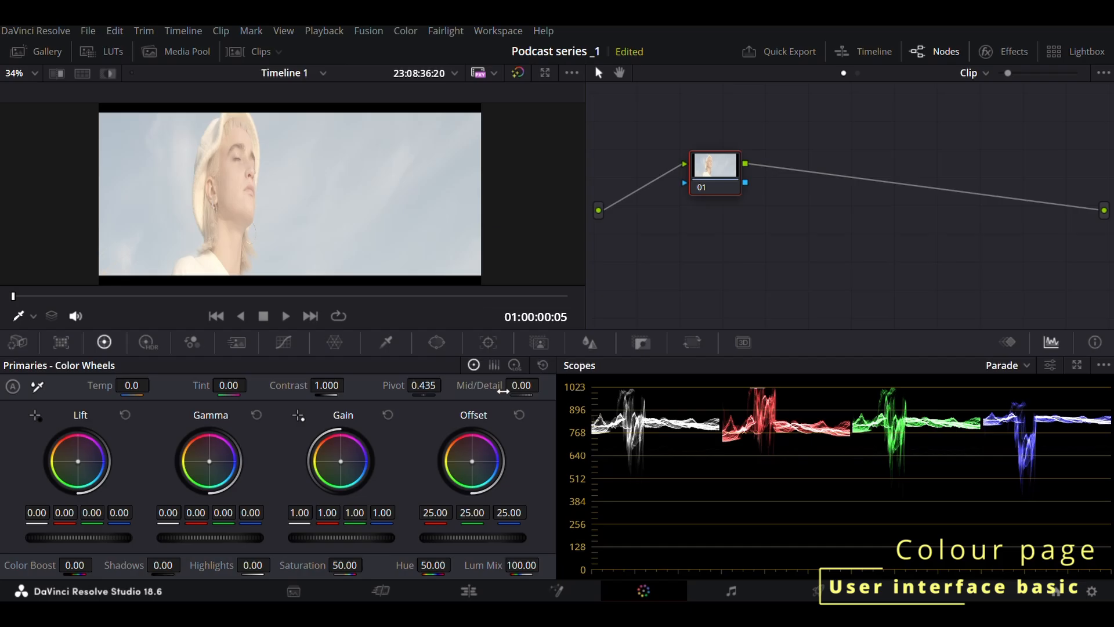
Using the Primaries Color Bars, try Lift at -0.22 luma and -0.15 red, Offset red at 32.20 and Gain luma at 0.94, and reset all
click(495, 367)
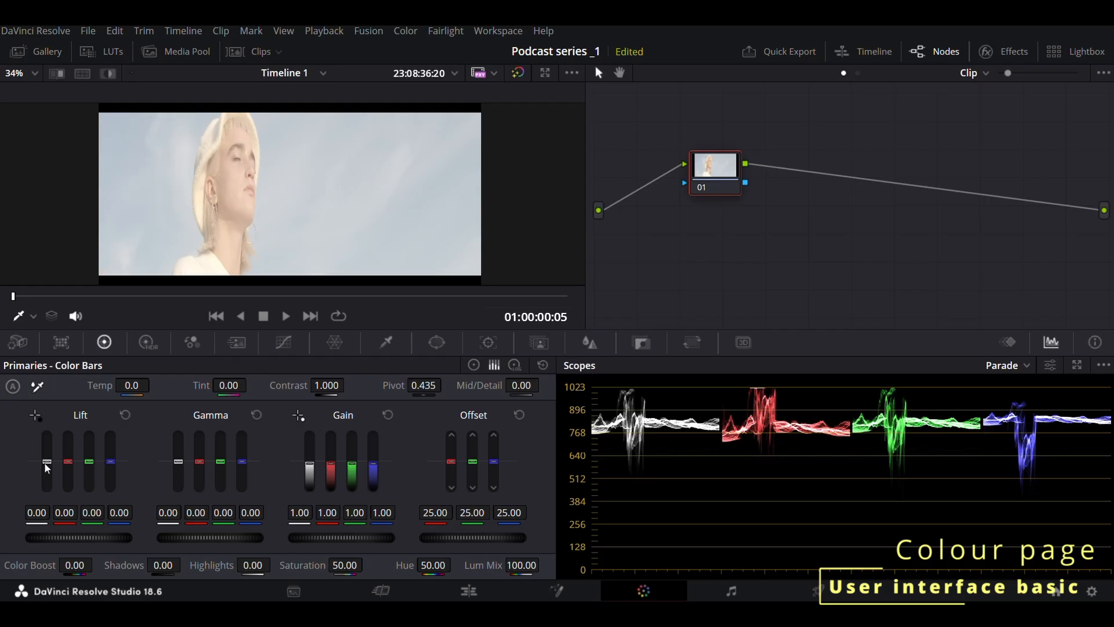
drag(45, 463, 67, 467)
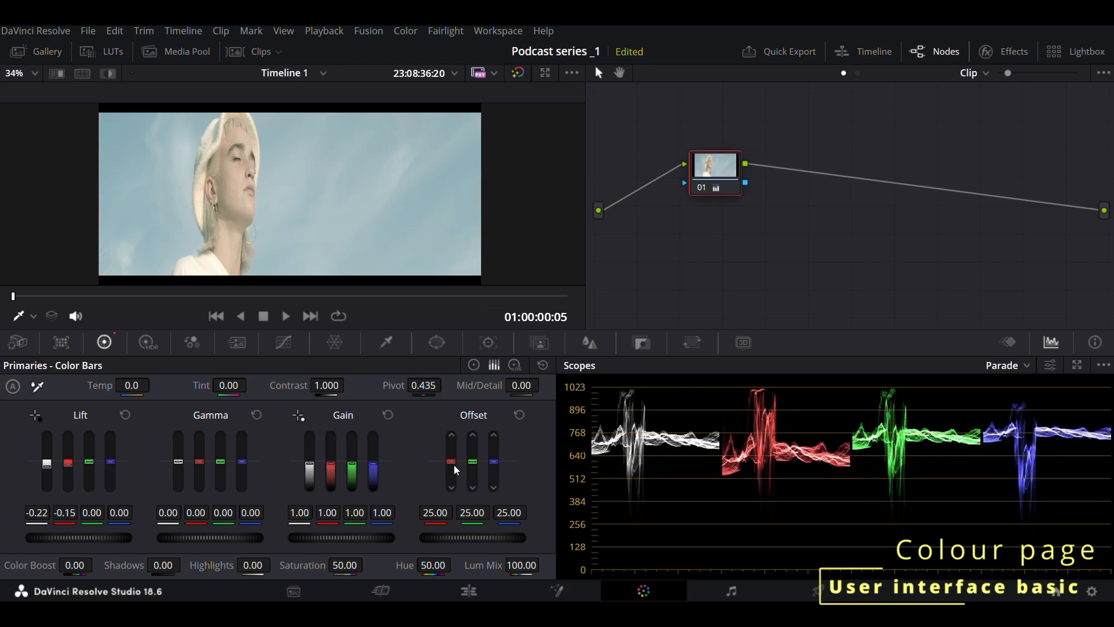
drag(454, 465, 453, 458)
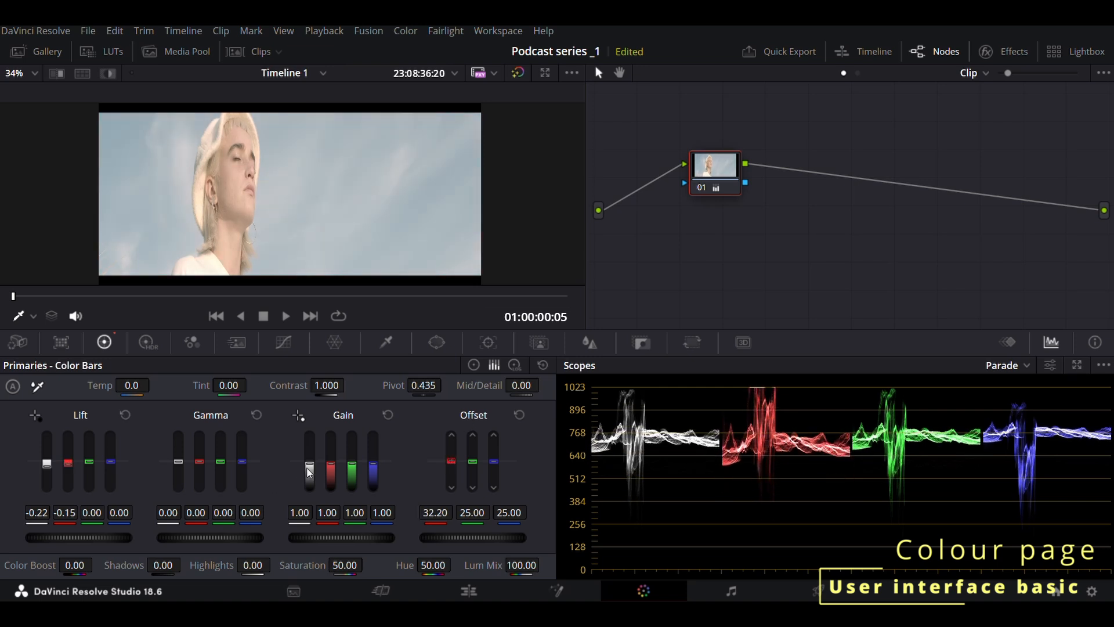
drag(308, 467, 307, 470)
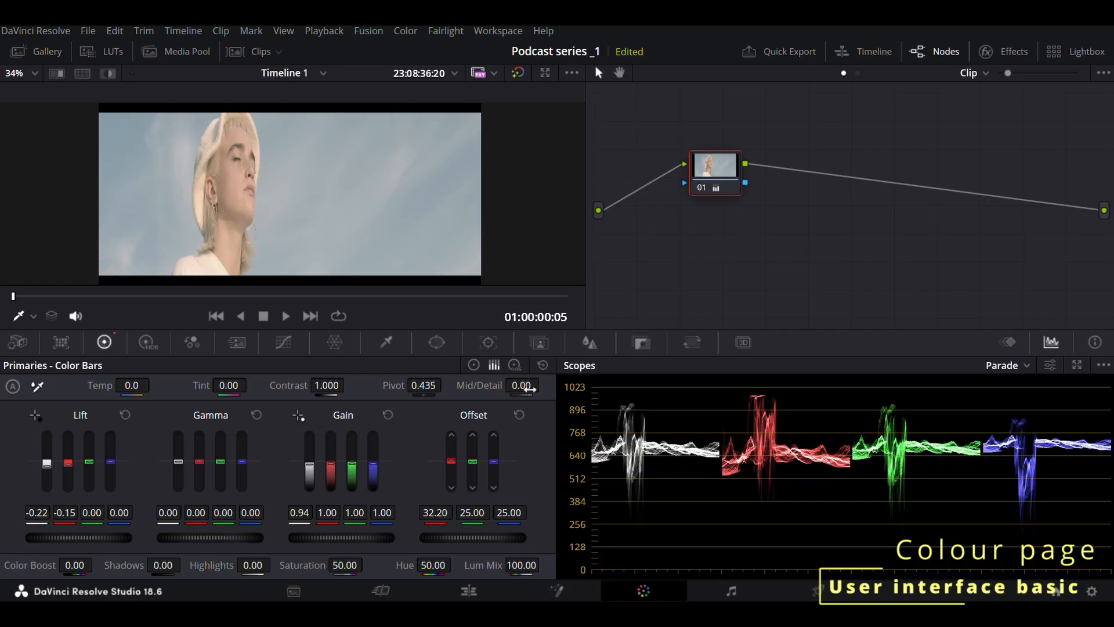
click(543, 365)
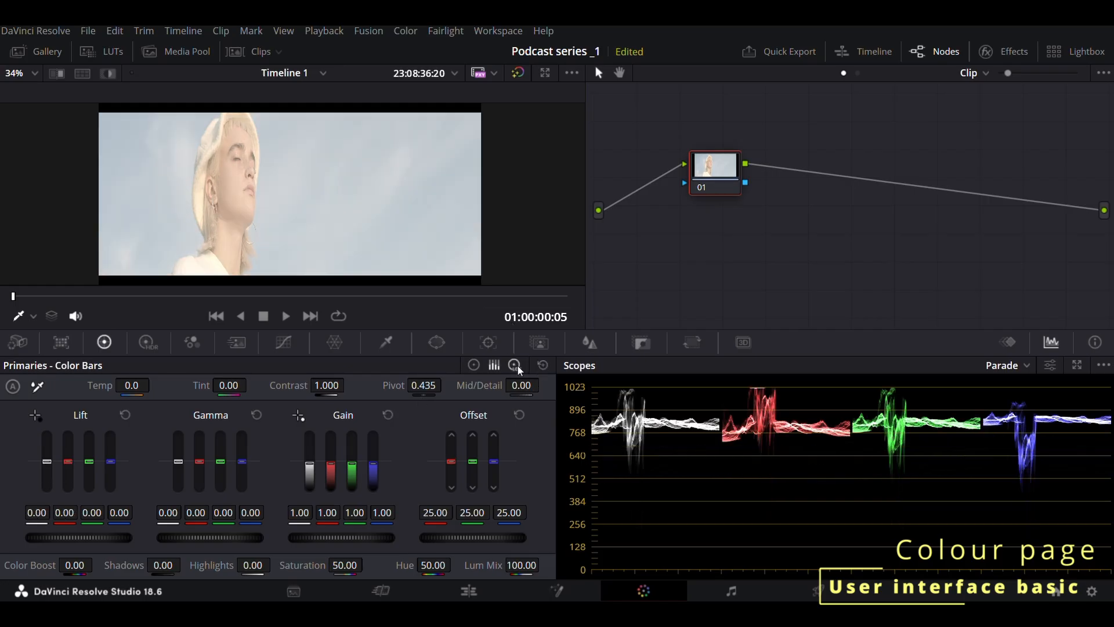
Using the Primaries Log Wheels, try Shadow at -2.23, Midtone at -0.94, Highlights at -0.47 and Offset at -2.50, and reset all
click(515, 364)
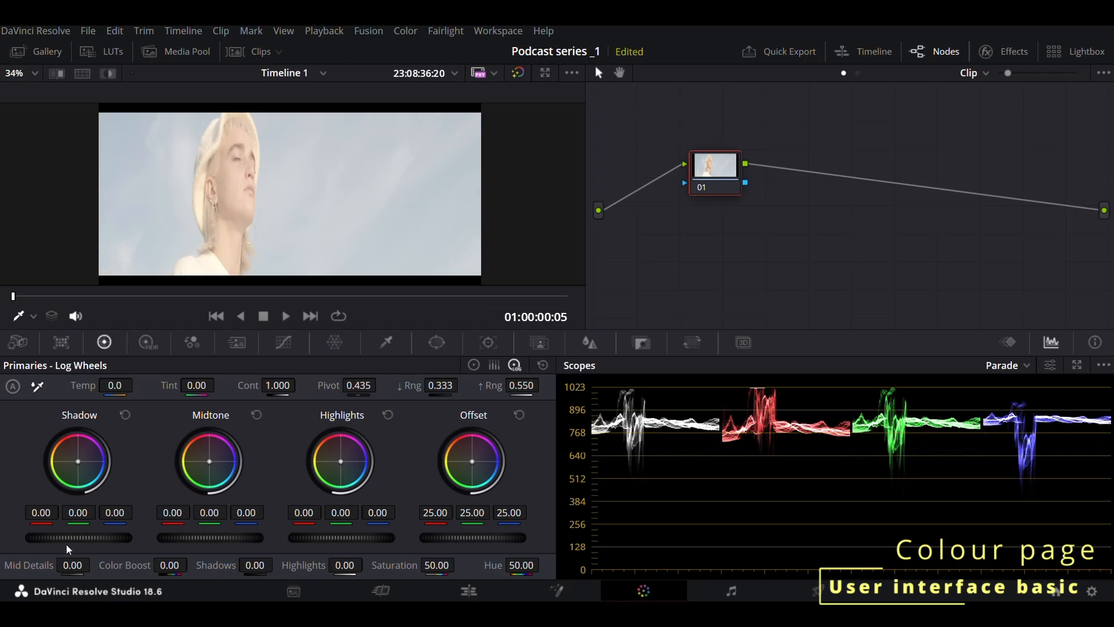
drag(74, 537, 33, 537)
drag(470, 538, 367, 535)
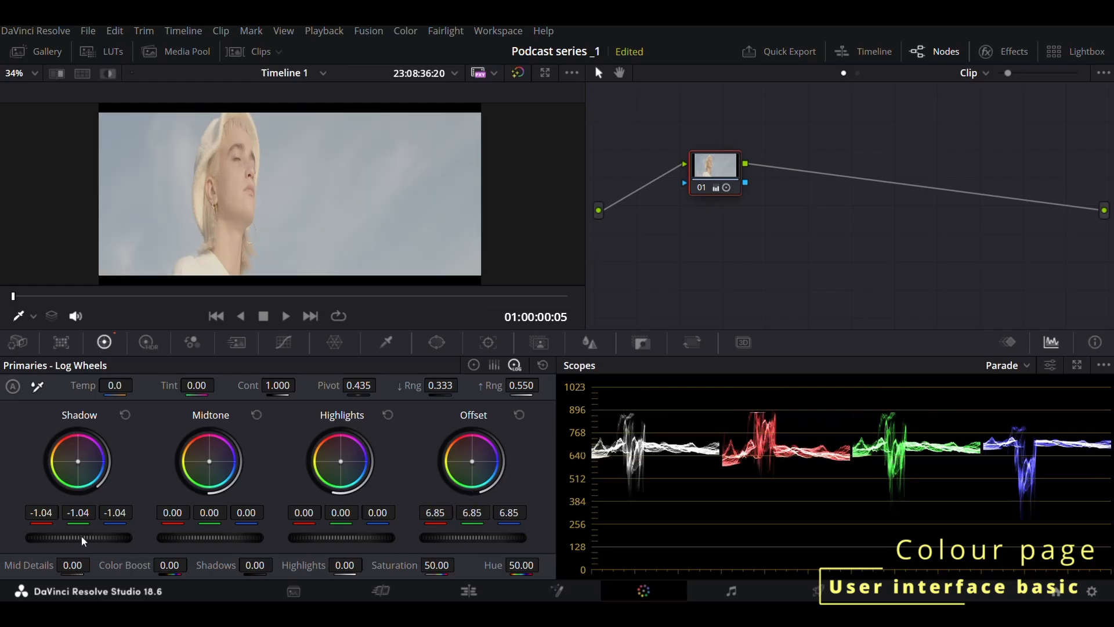
drag(81, 536, 40, 537)
drag(224, 539, 189, 538)
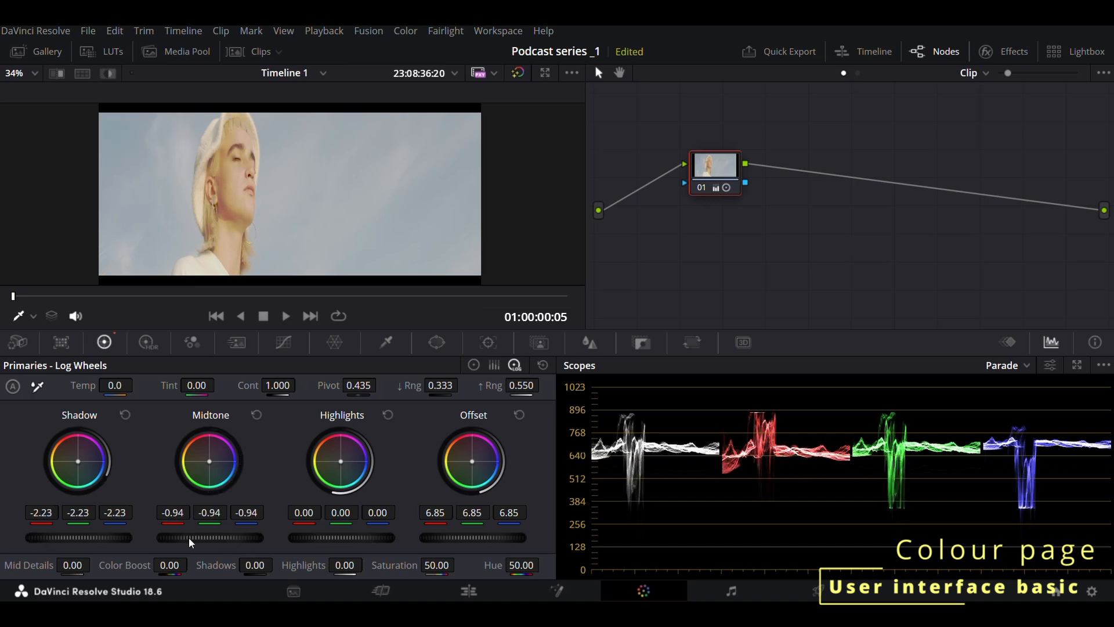
drag(362, 535, 344, 535)
drag(473, 537, 450, 537)
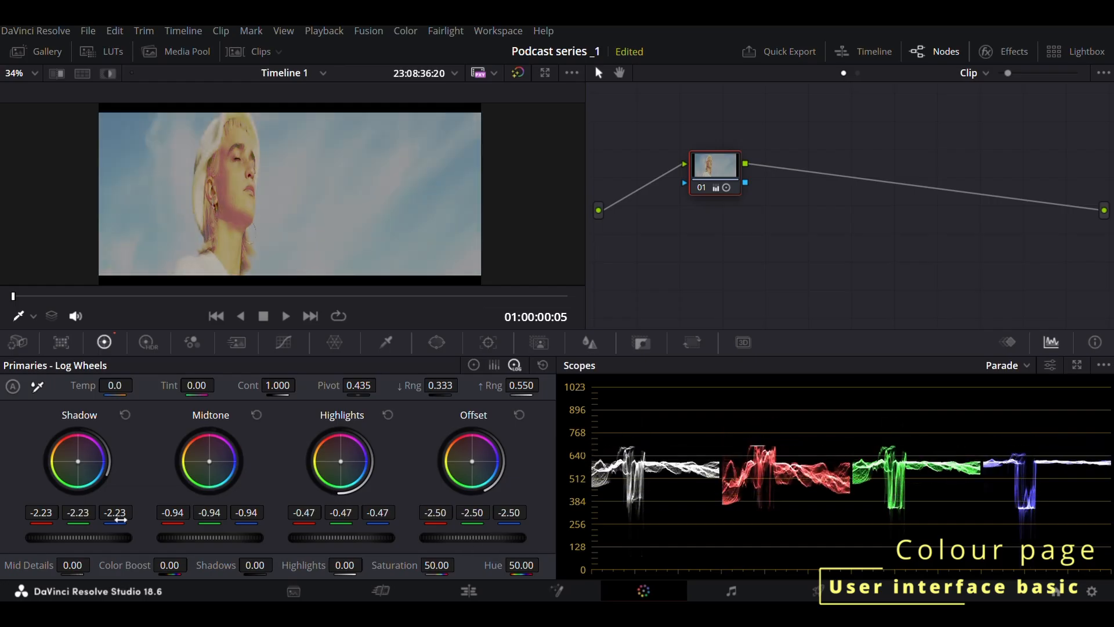
click(546, 370)
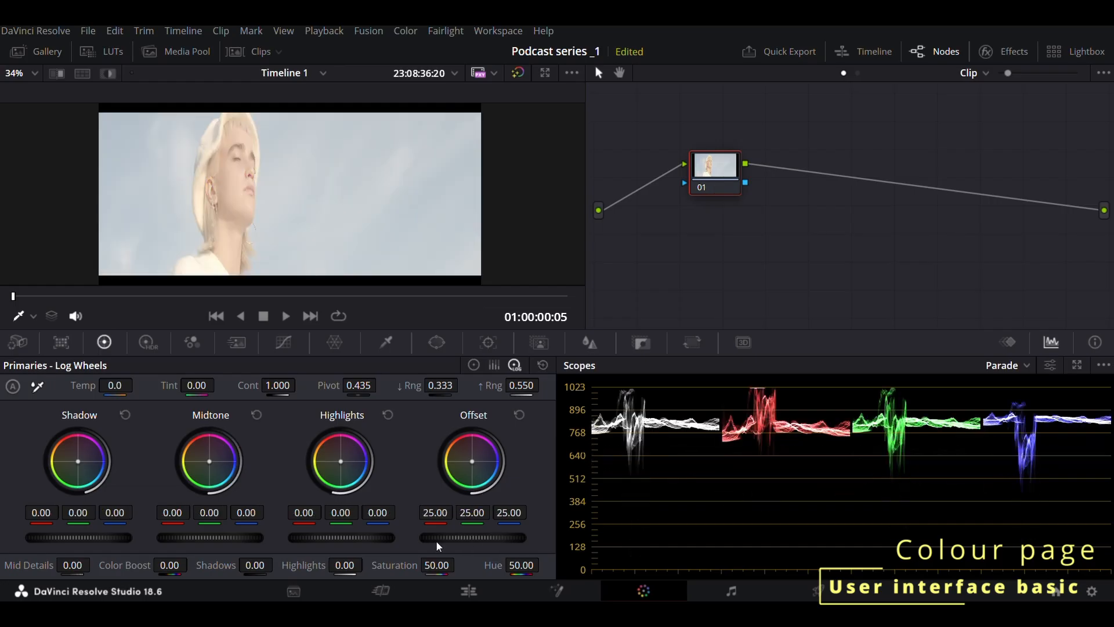
Try log Highlights at -0.53, Contrast at 1.340, Offset at 19.55 and Midtone at -0.48, and reset all primaries
drag(339, 536, 331, 537)
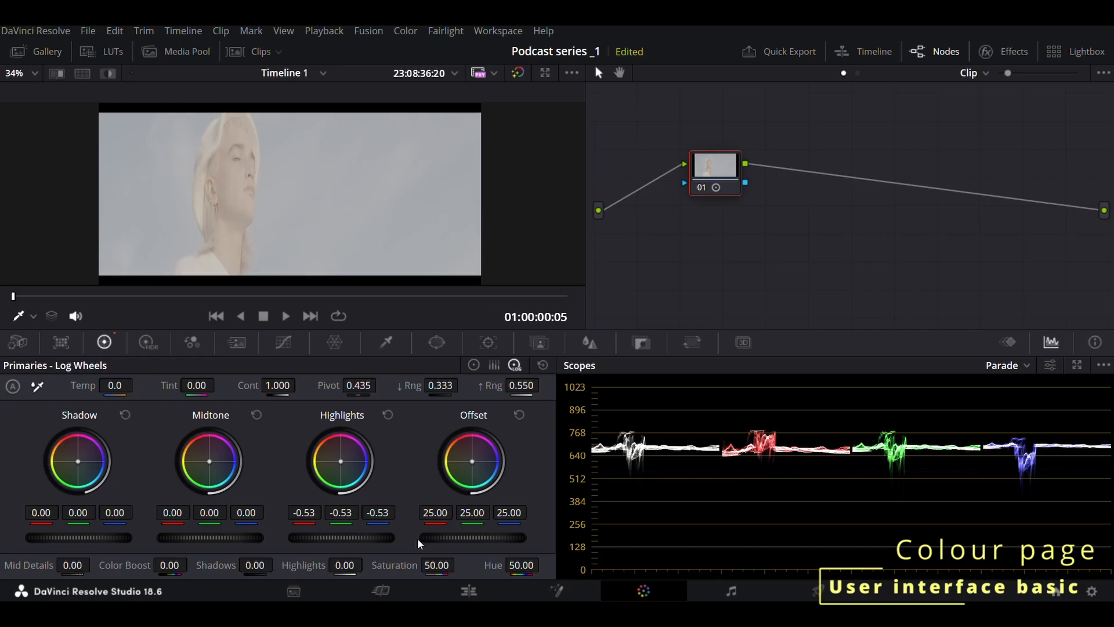
drag(273, 384, 372, 383)
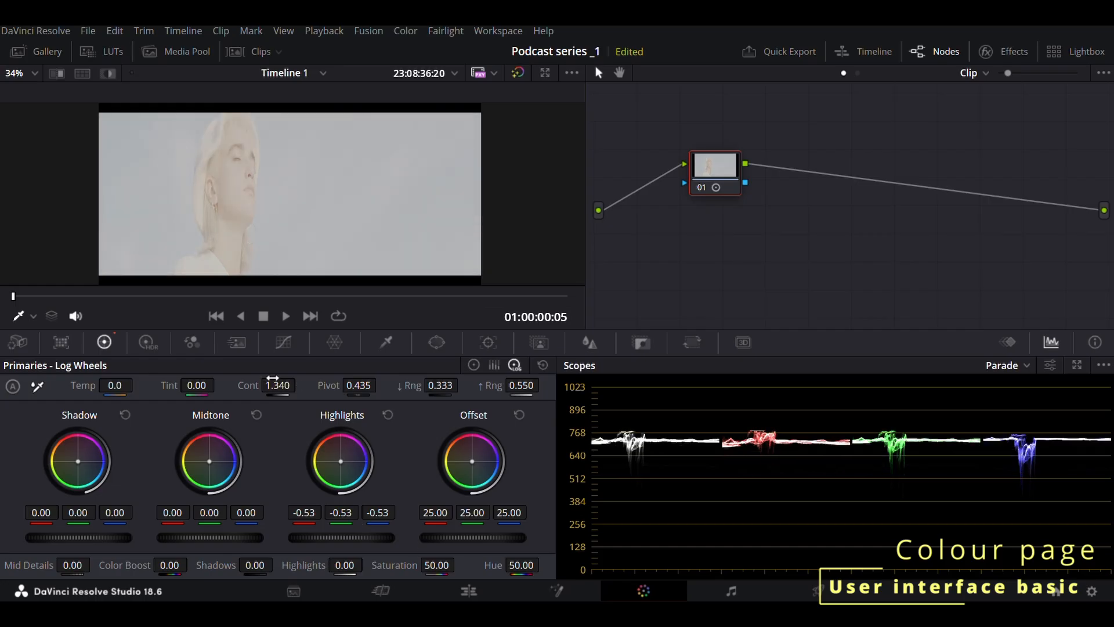
drag(469, 535, 458, 535)
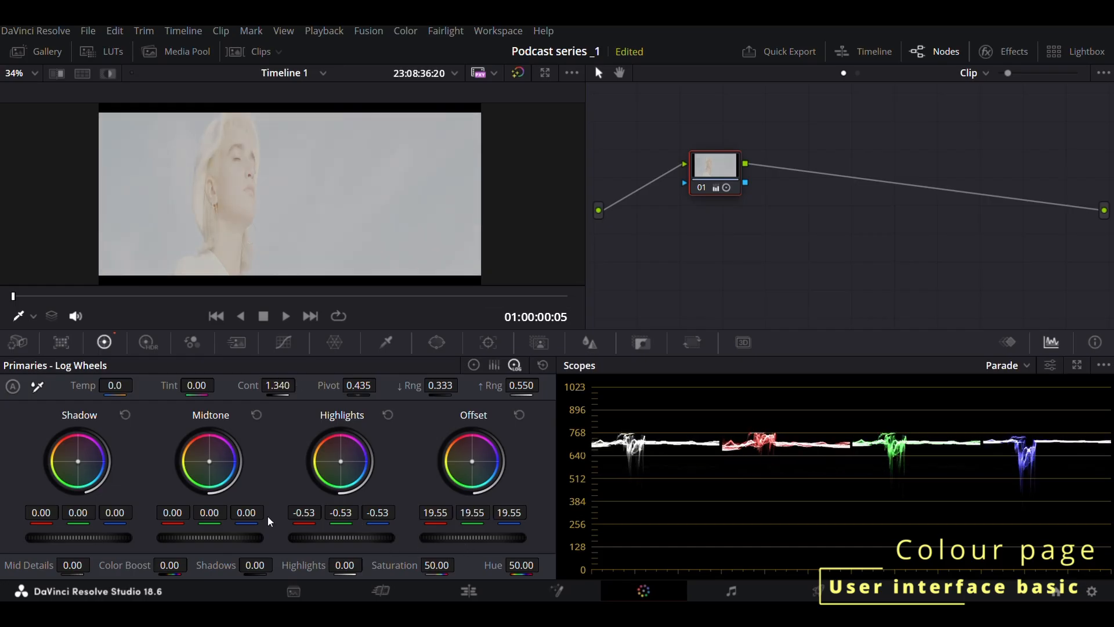
drag(198, 536, 186, 536)
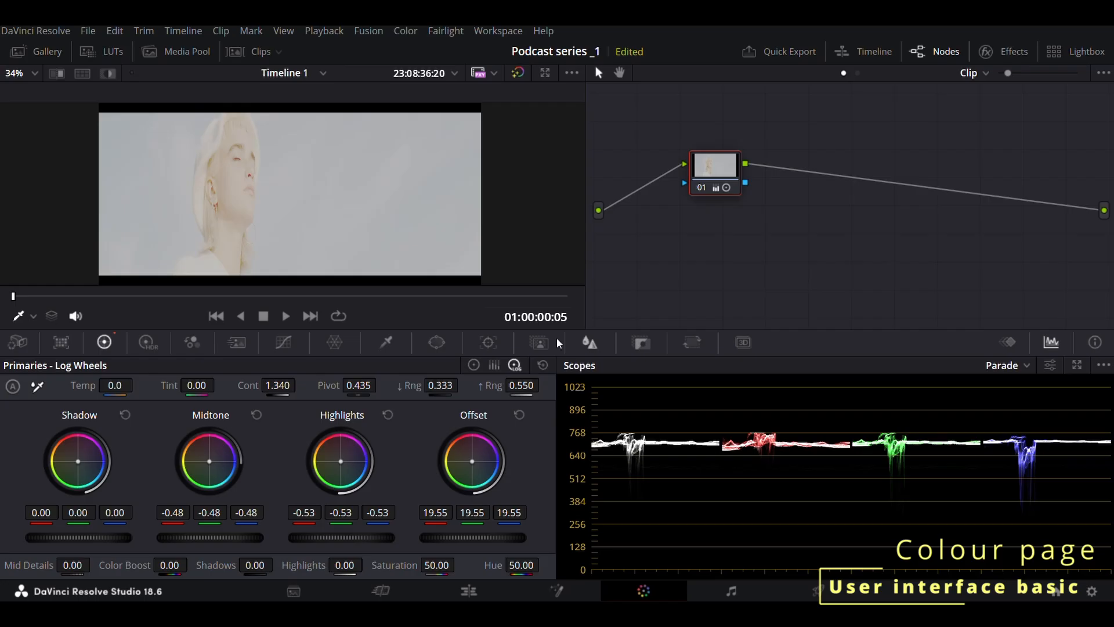
click(542, 365)
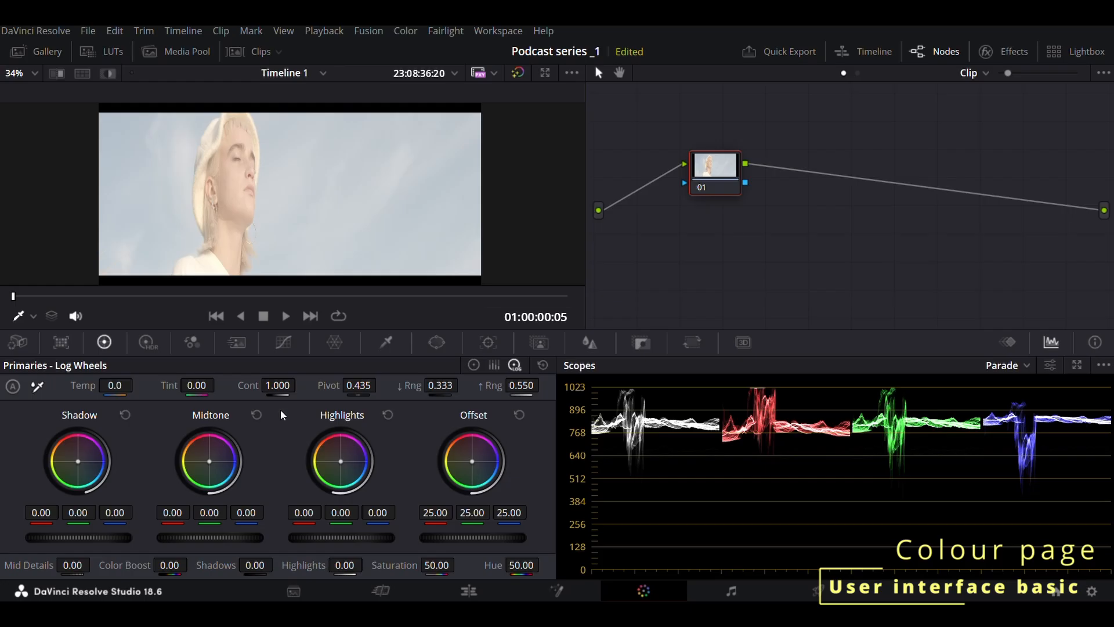
Try shifting the log Highlights color balance to 0.66 red, -0.31 green and 1.14 blue, and reset the wheels
drag(313, 476, 330, 465)
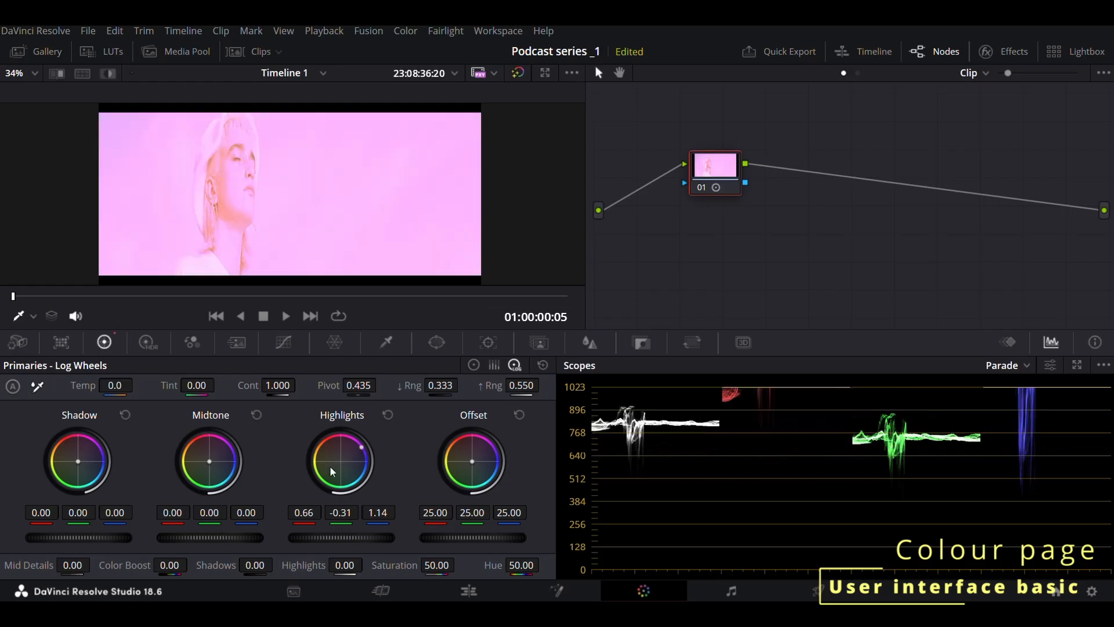
click(543, 365)
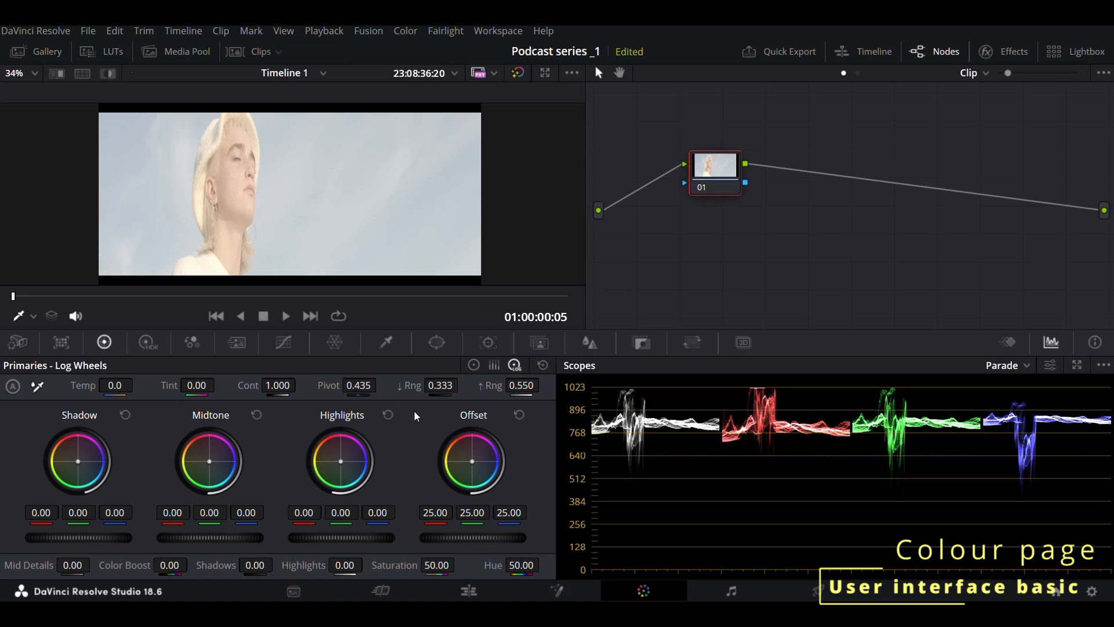
Return to the Primaries Color Wheels and lower master Gamma to -0.24
click(473, 365)
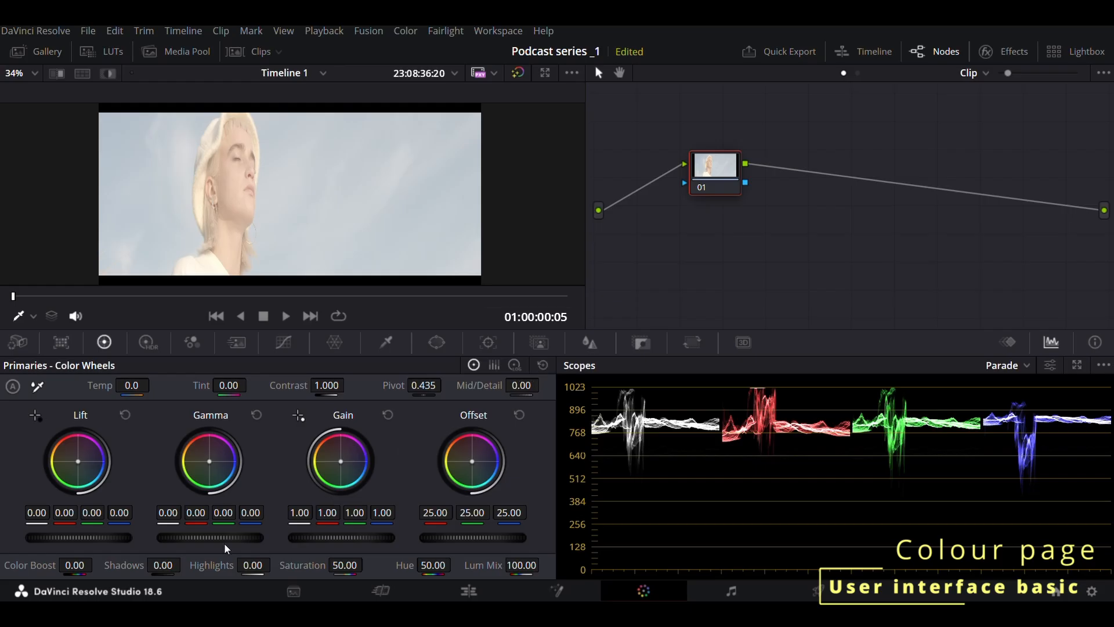
drag(223, 536, 215, 538)
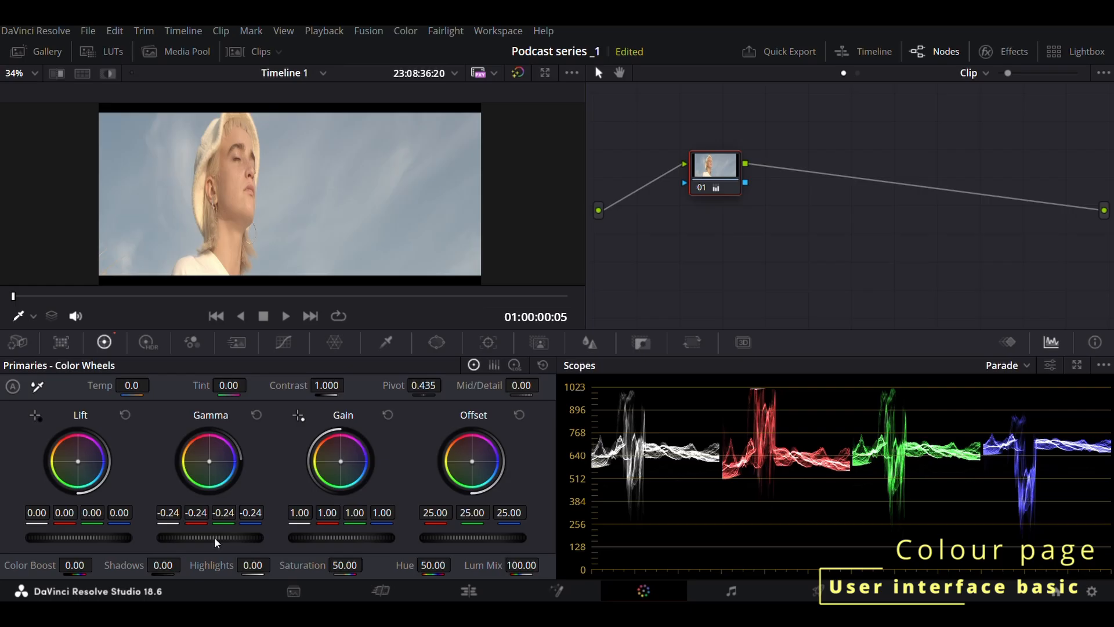
In the High Dynamic Range wheels, try shifting the Shadow color balance to angle 34.54 and strength 0.25, and reset the HDR grade
click(146, 341)
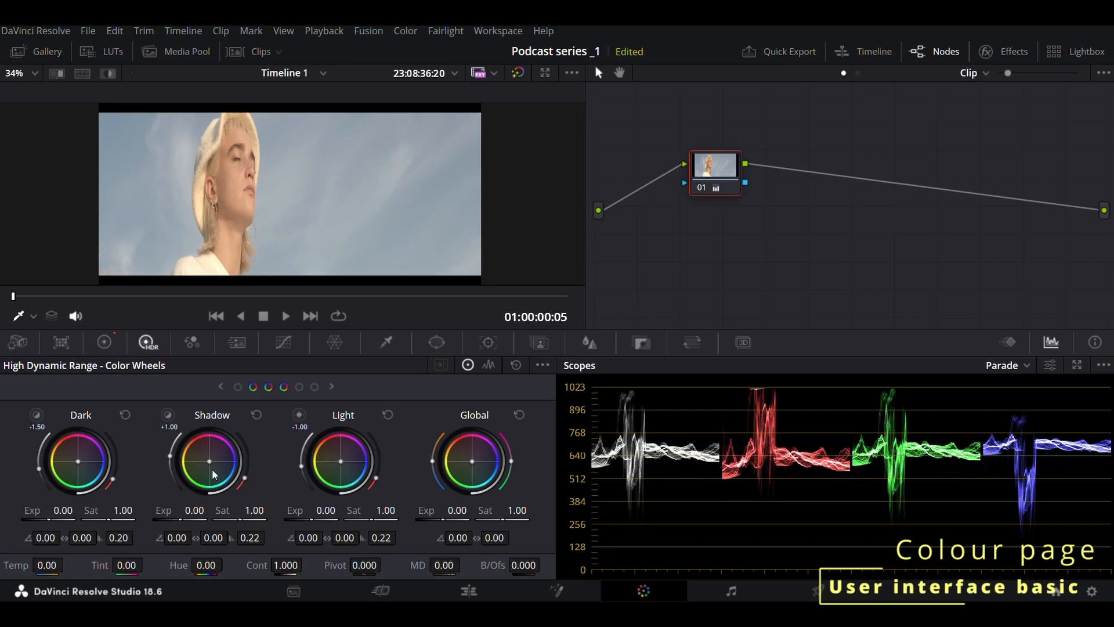
drag(211, 468, 206, 456)
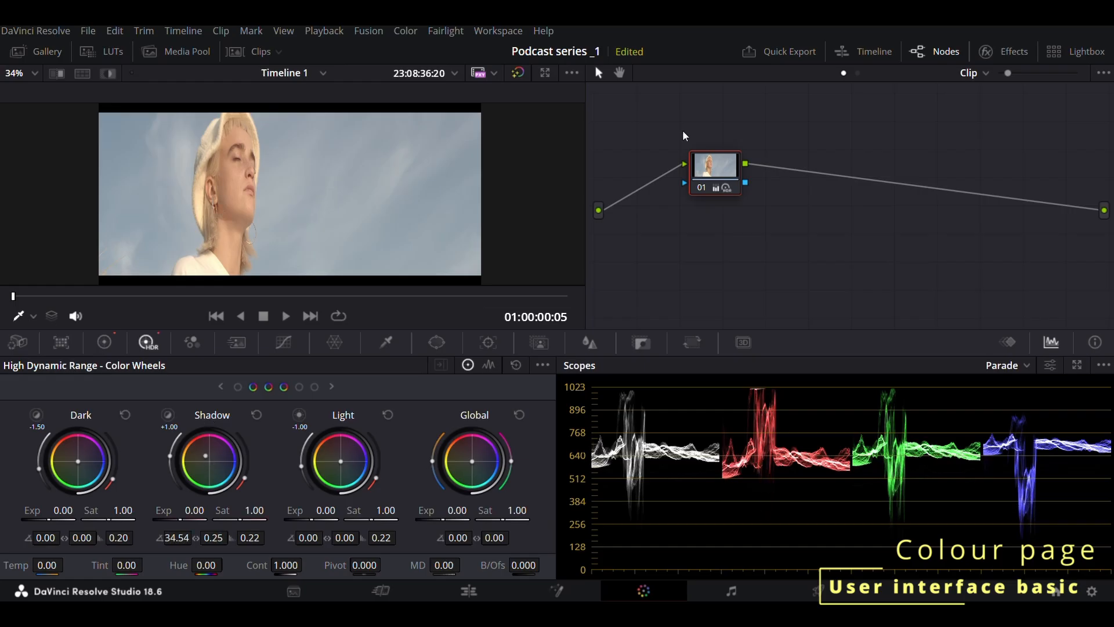
right_click(716, 158)
click(600, 225)
click(516, 365)
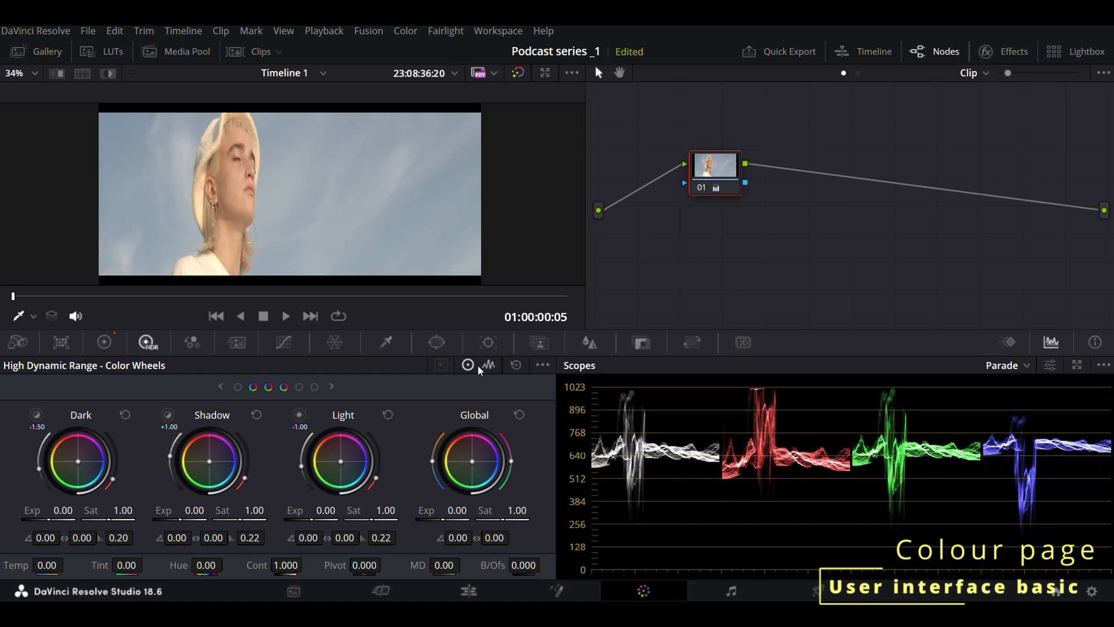
Compare the Primaries Color Wheels, Color Bars and Log Wheels modes with the High Dynamic Range wheels
click(104, 344)
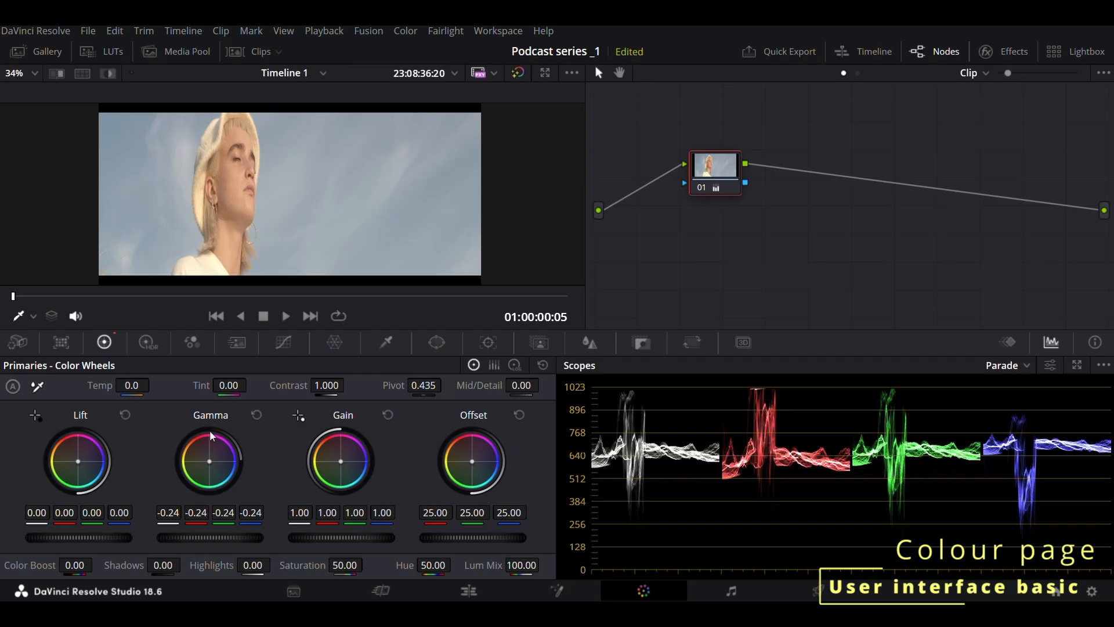
click(495, 364)
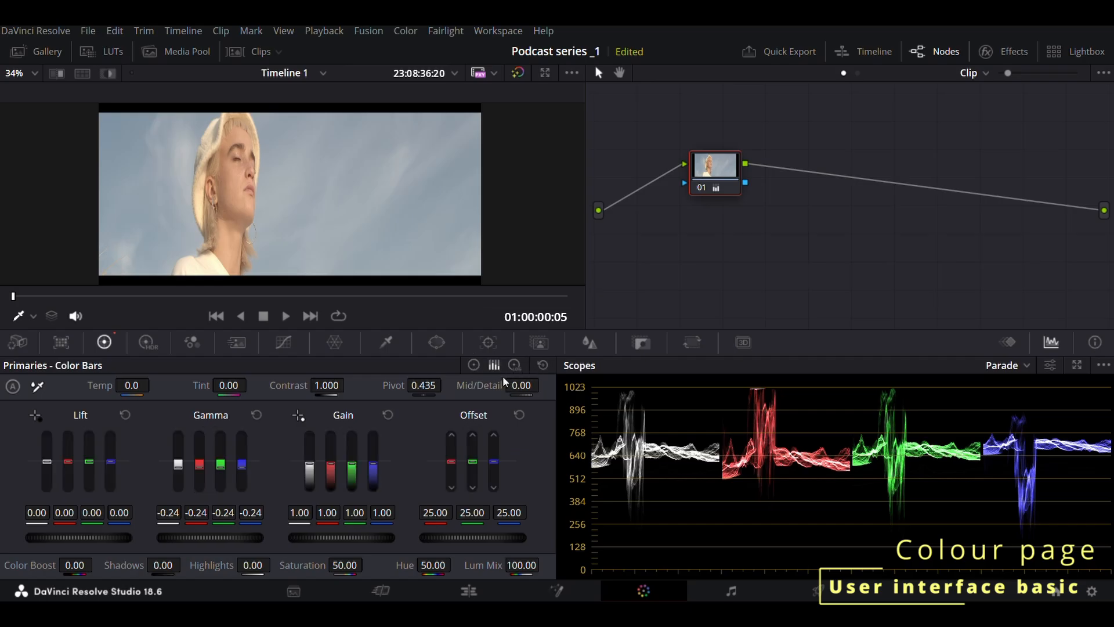
click(515, 365)
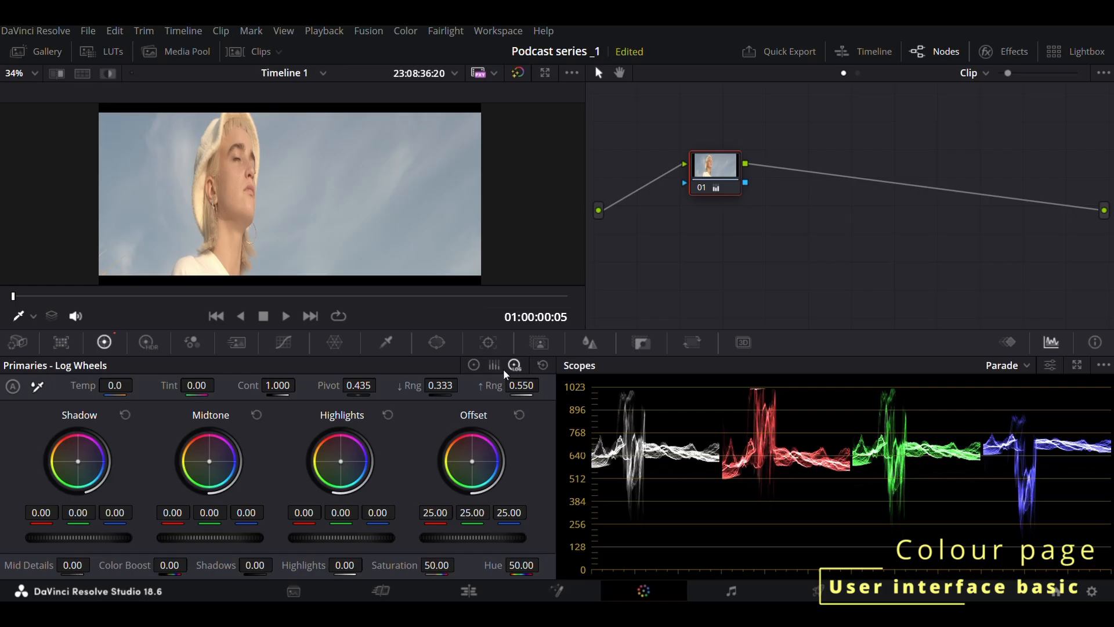
click(146, 343)
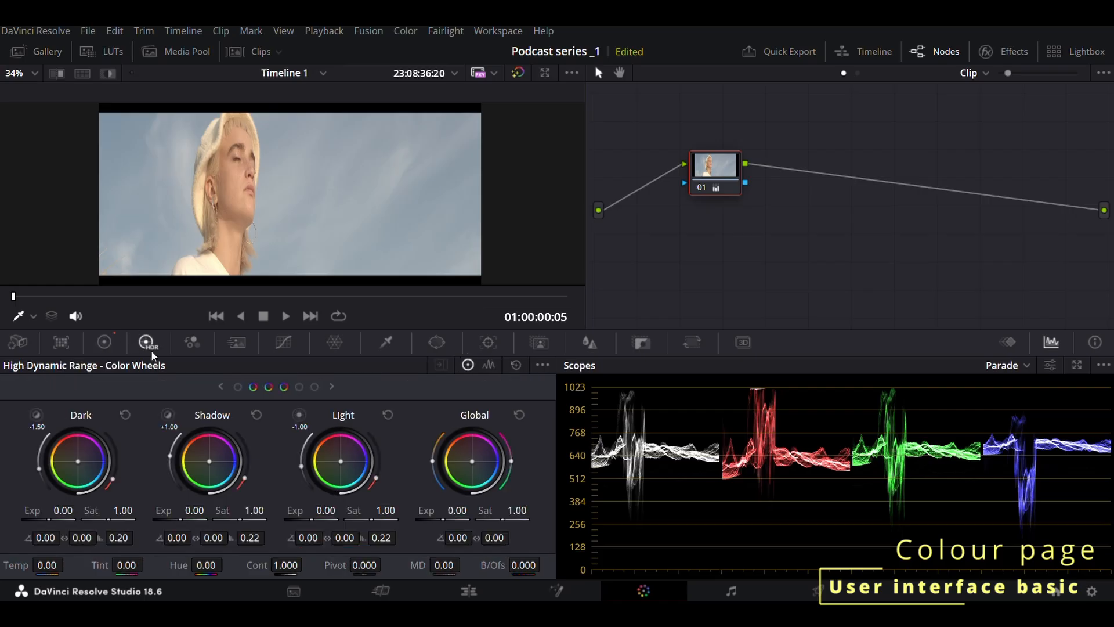
Make the image black and white with the RGB Mixer's Monochrome option, keeping Preserve Luminance enabled
click(192, 343)
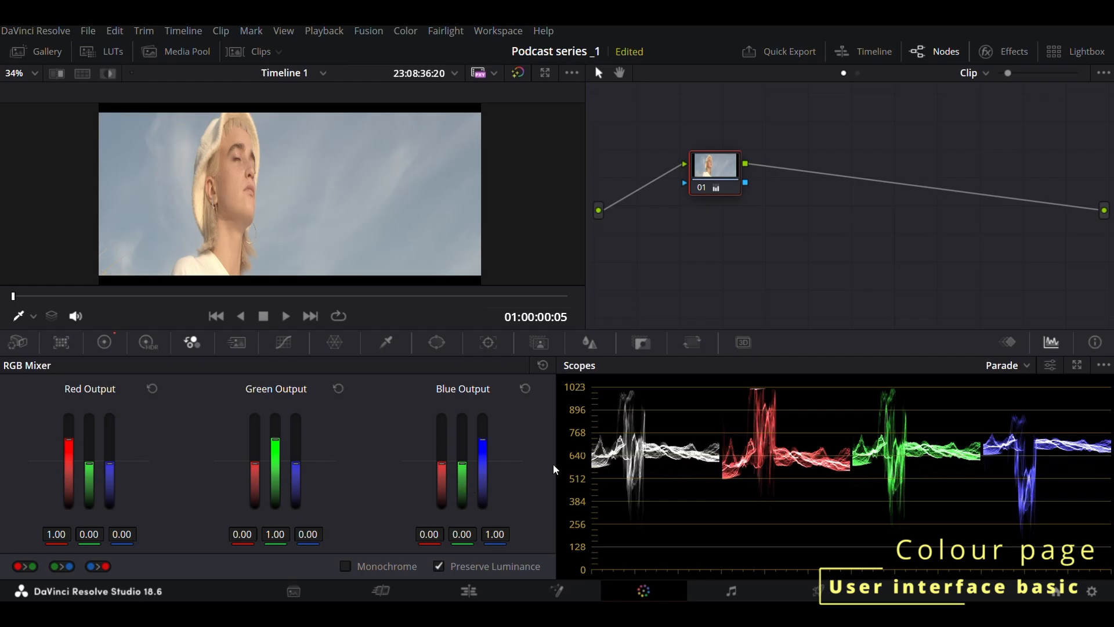
click(438, 566)
click(351, 566)
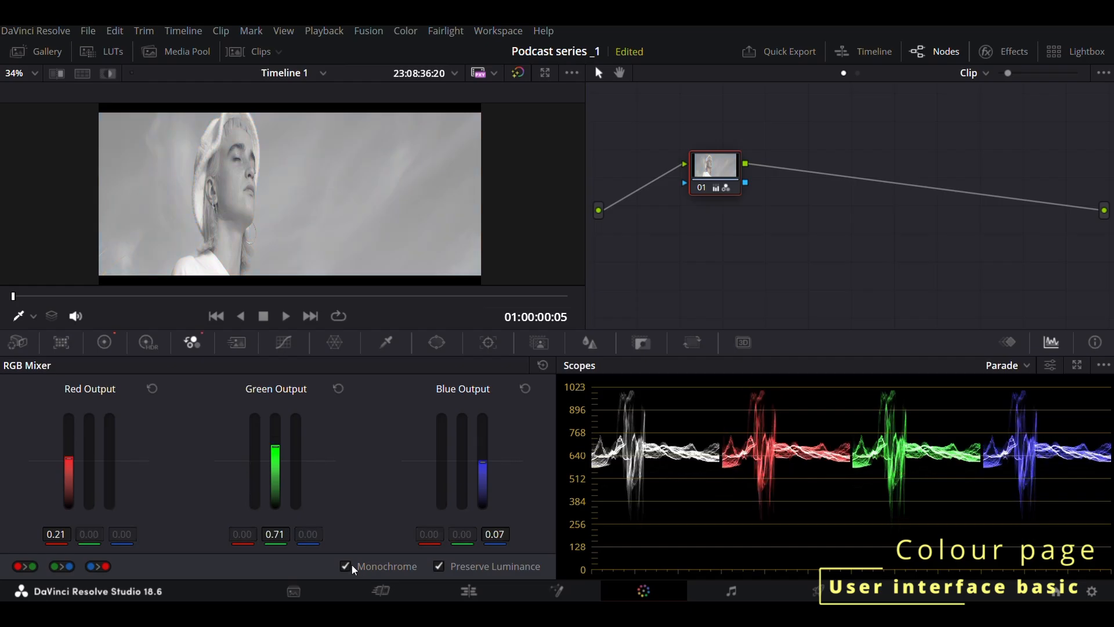
In the Primaries Color Wheels, lower master Gamma to -0.33 and master Lift to -0.08
click(104, 343)
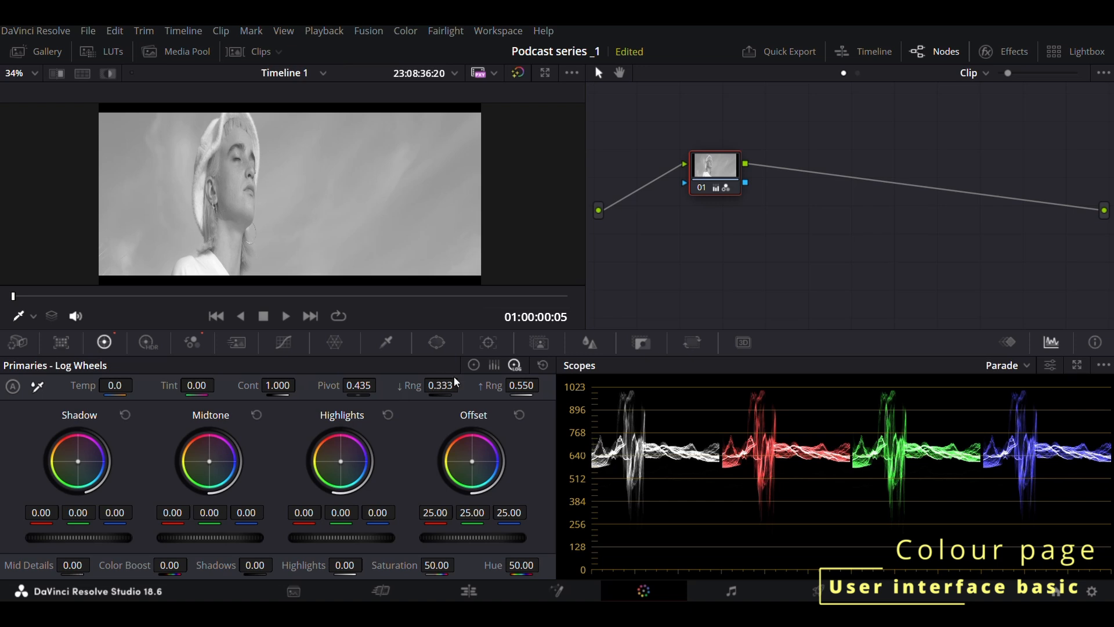
click(474, 365)
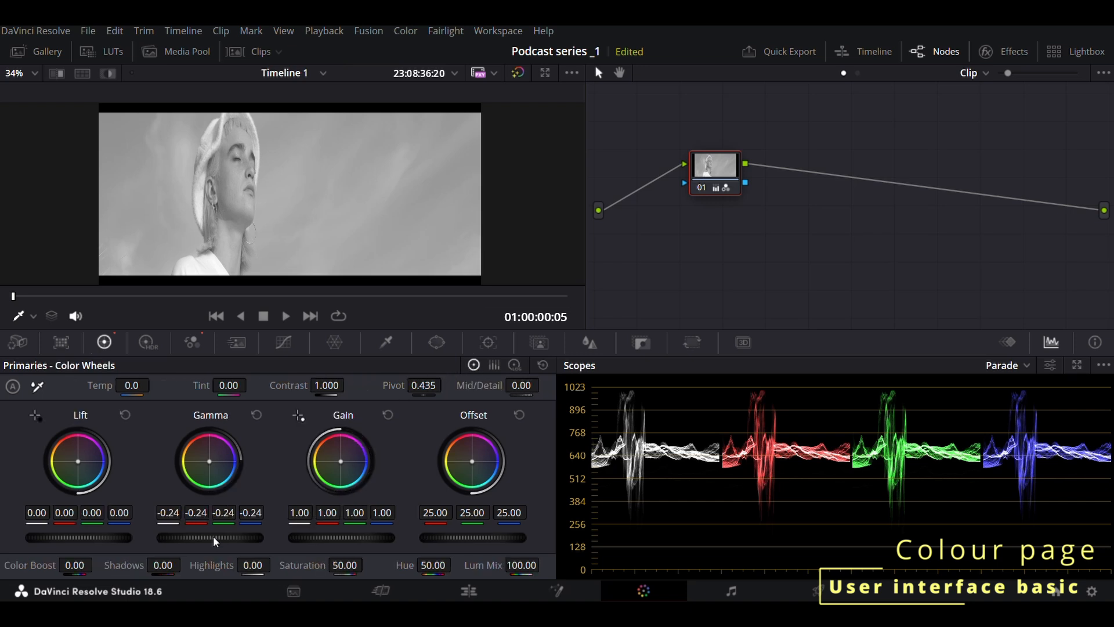
drag(214, 535, 72, 538)
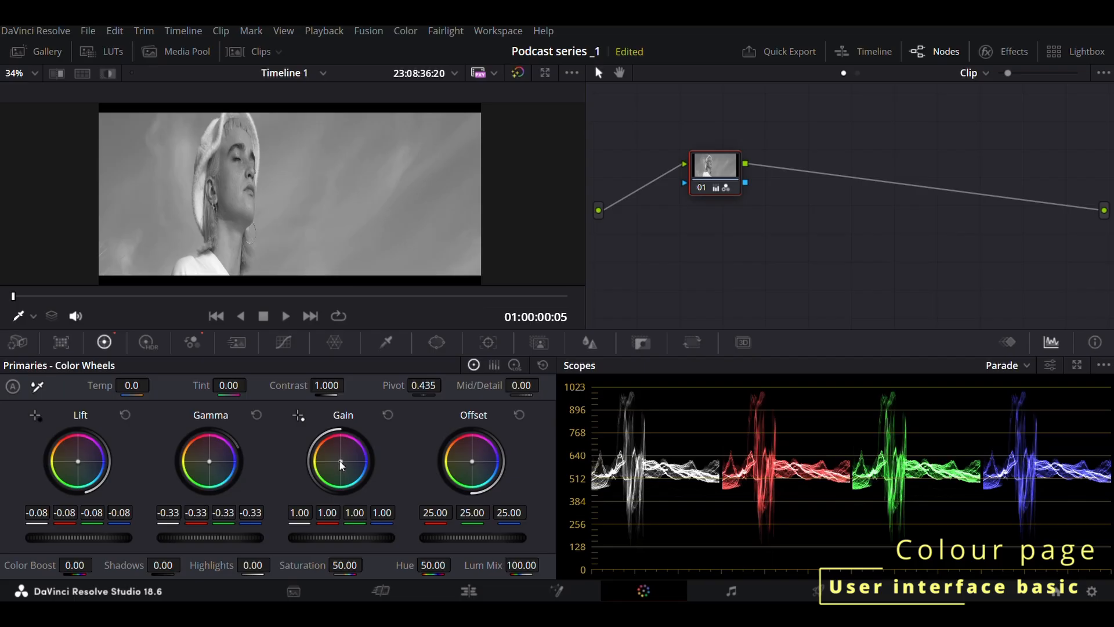
Try shifting the colour balance of the Offset, Gain and Gamma wheels and reset all the primary wheels
drag(496, 482, 450, 444)
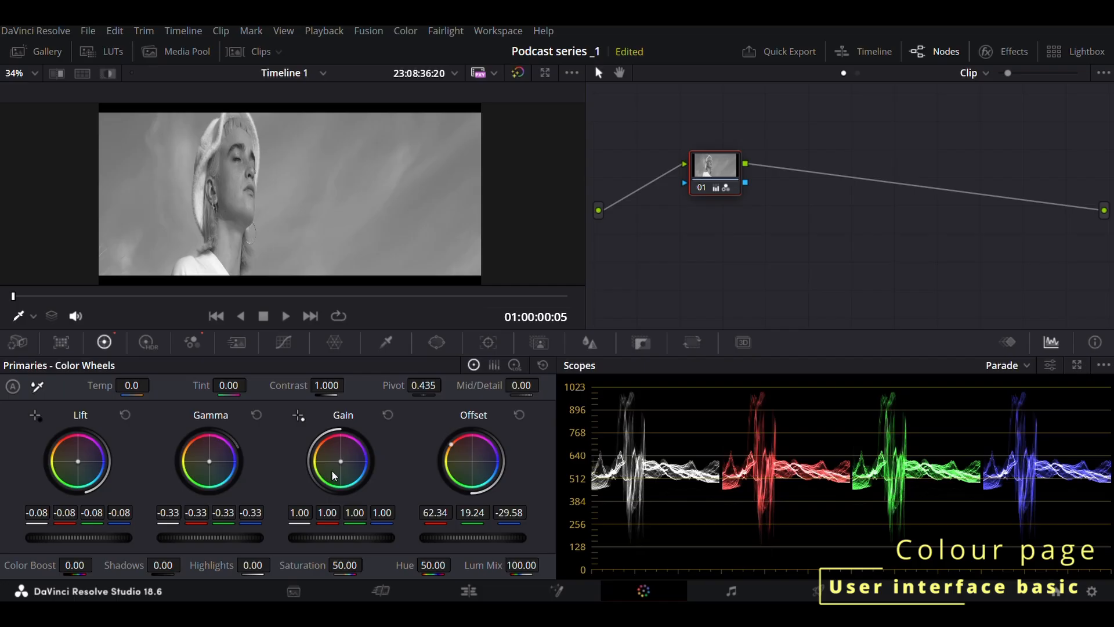
drag(340, 466, 326, 451)
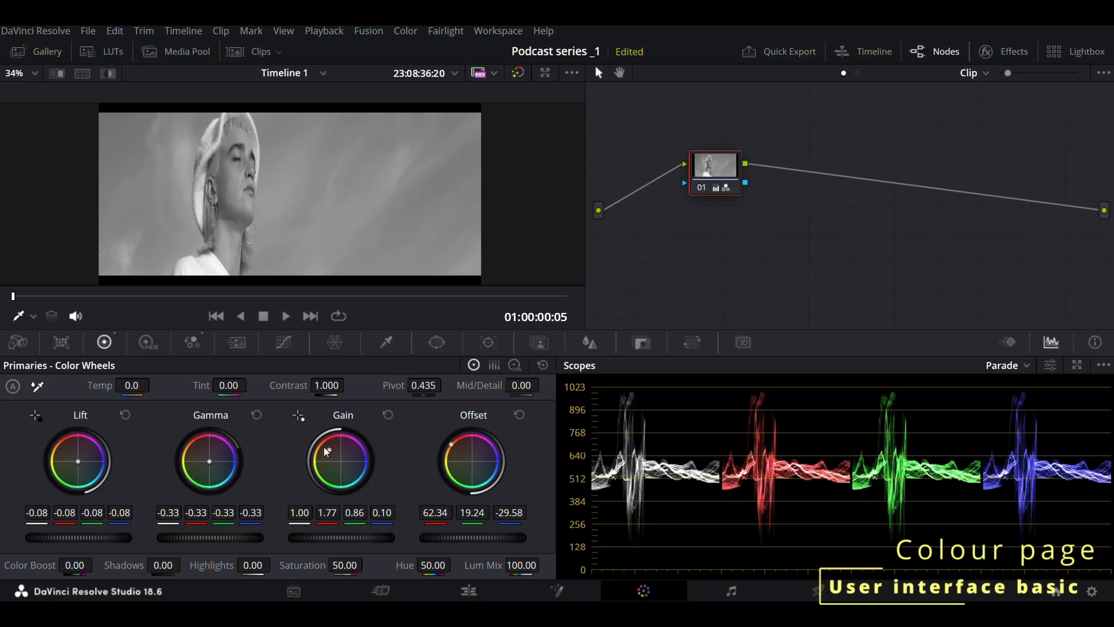
click(539, 365)
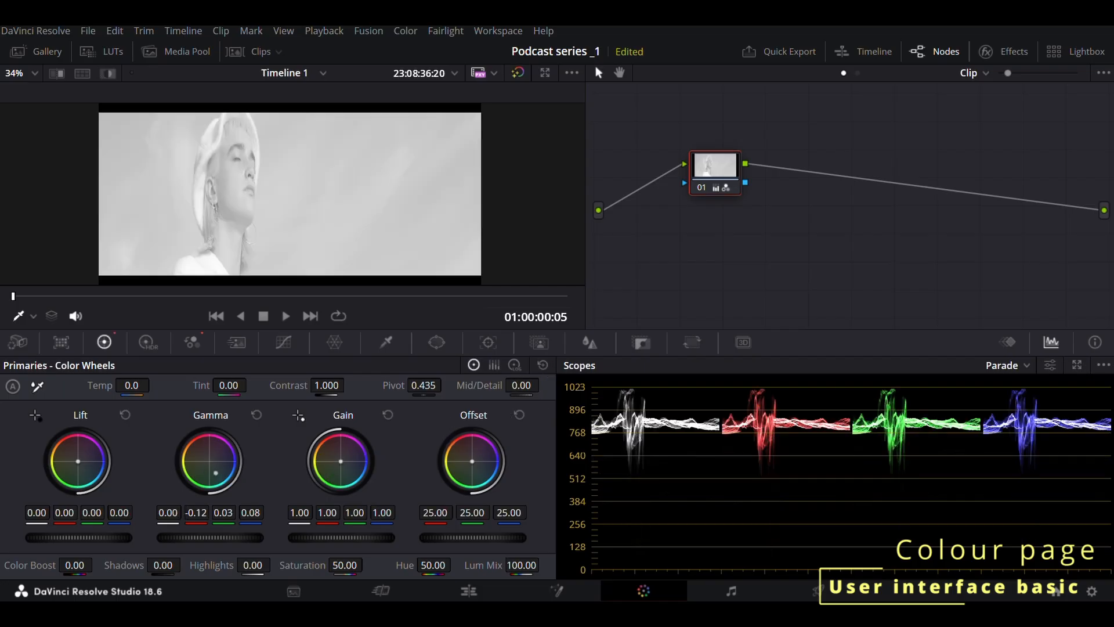
drag(215, 472, 202, 458)
click(539, 368)
Turn off Monochrome in node 01's RGB Mixer to bring back the clip's colour
click(190, 341)
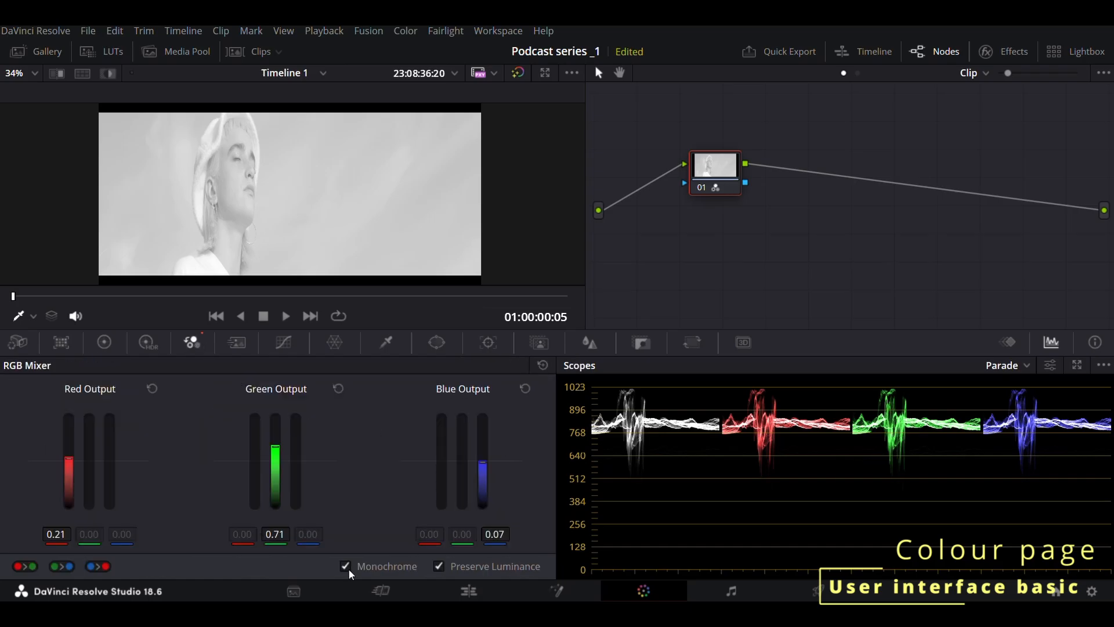
click(345, 567)
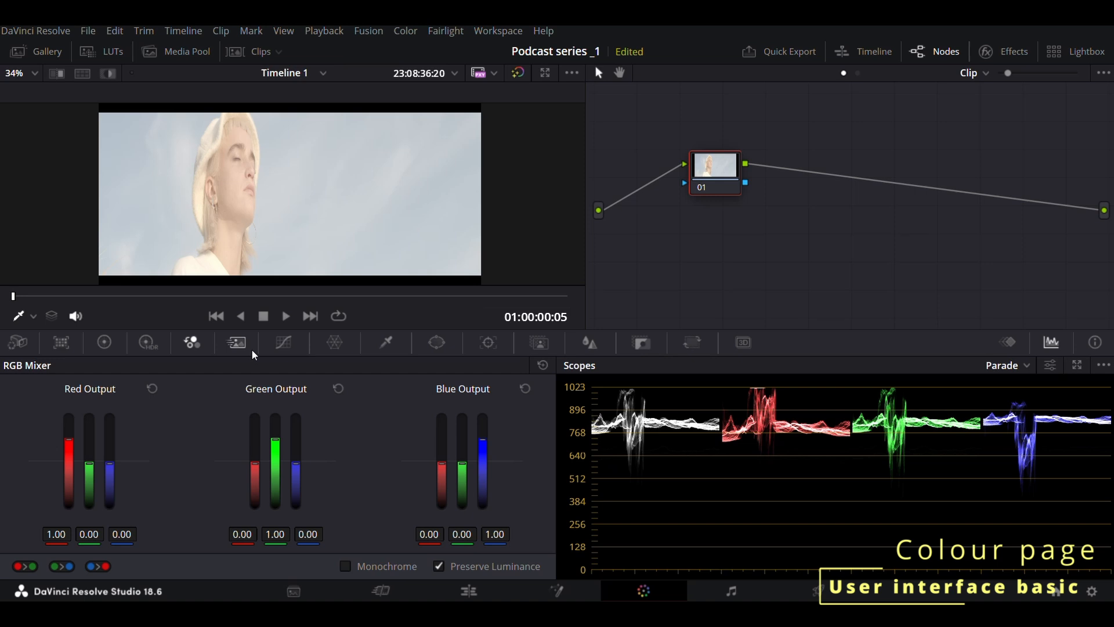
Look over the Motion Effects controls and the frame options of Temporal NR without changing them
click(237, 343)
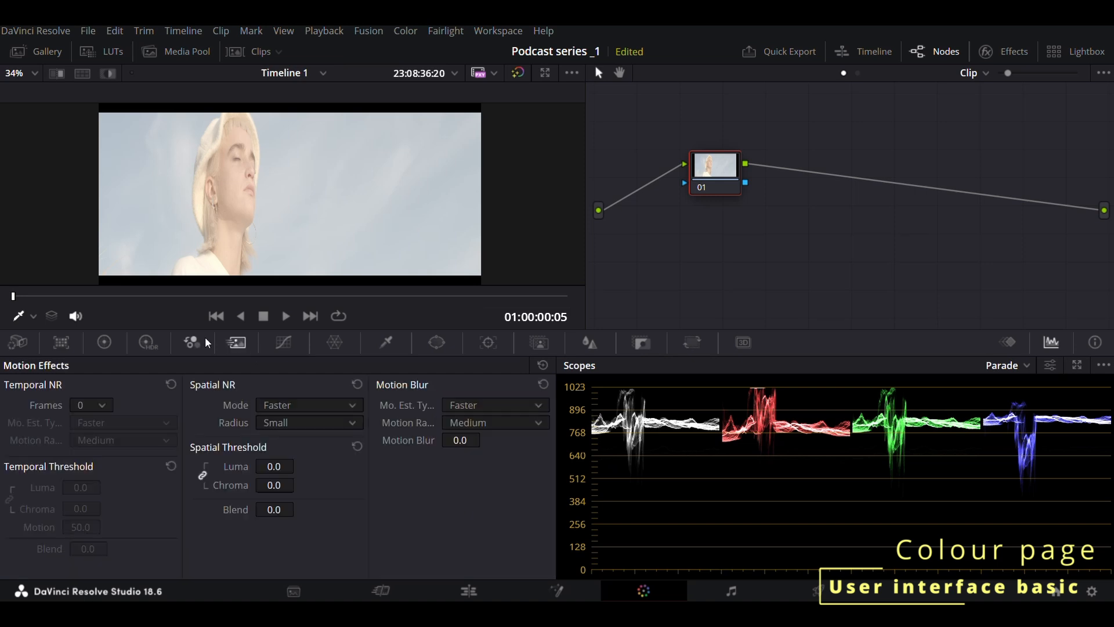
click(195, 343)
click(236, 346)
click(79, 405)
click(126, 489)
Try darkening the midtones with the linked custom curve, show the red curve alone, and reset the curves
click(296, 343)
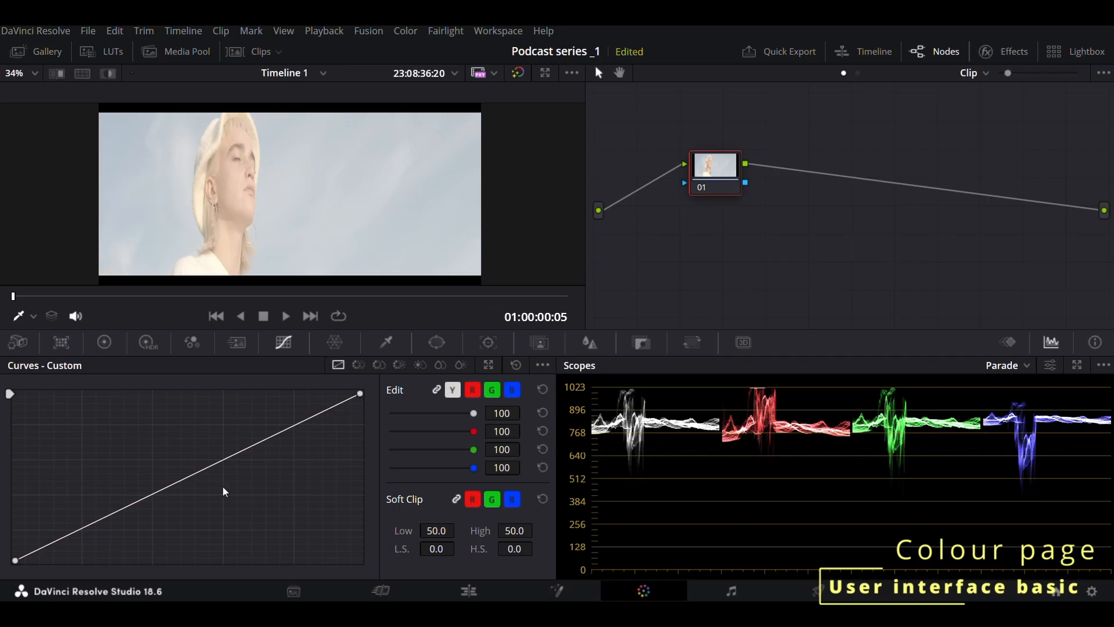
drag(198, 474, 222, 516)
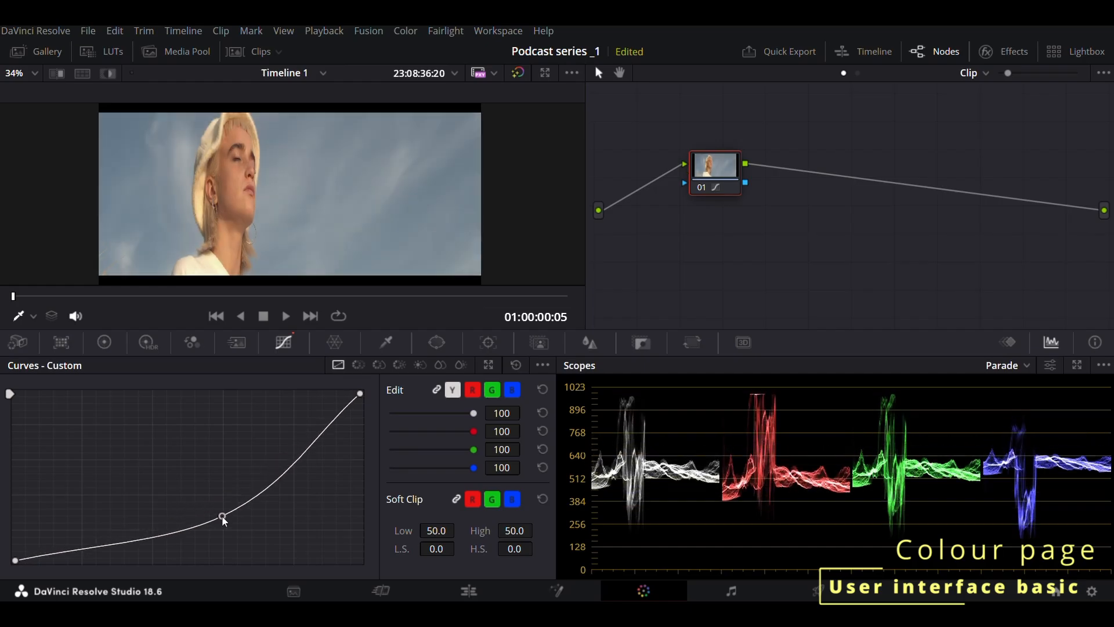
click(474, 390)
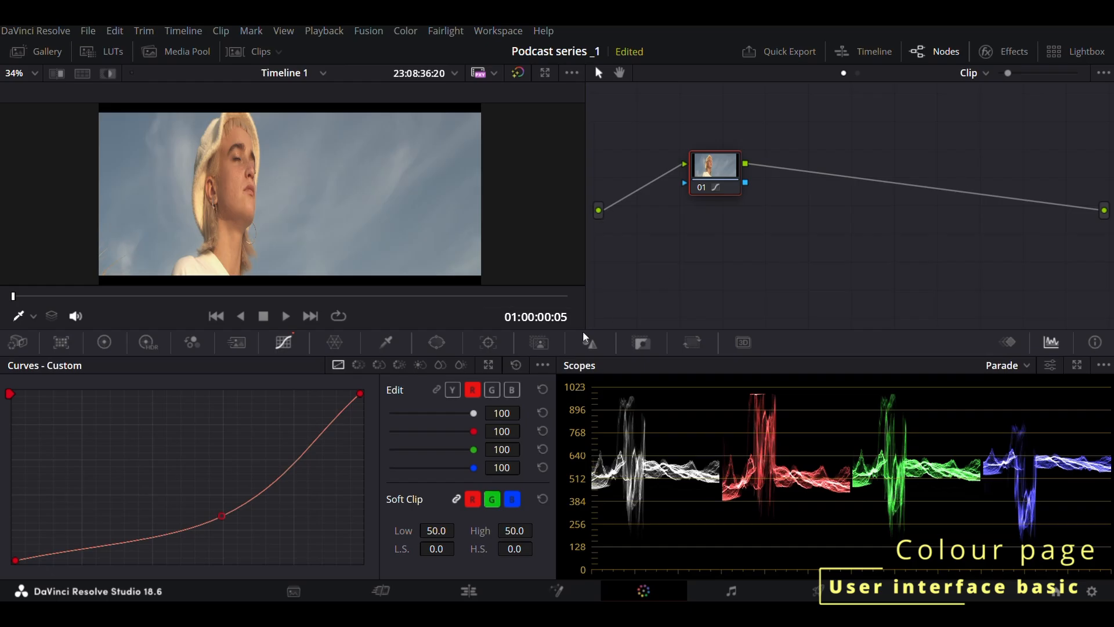
click(509, 365)
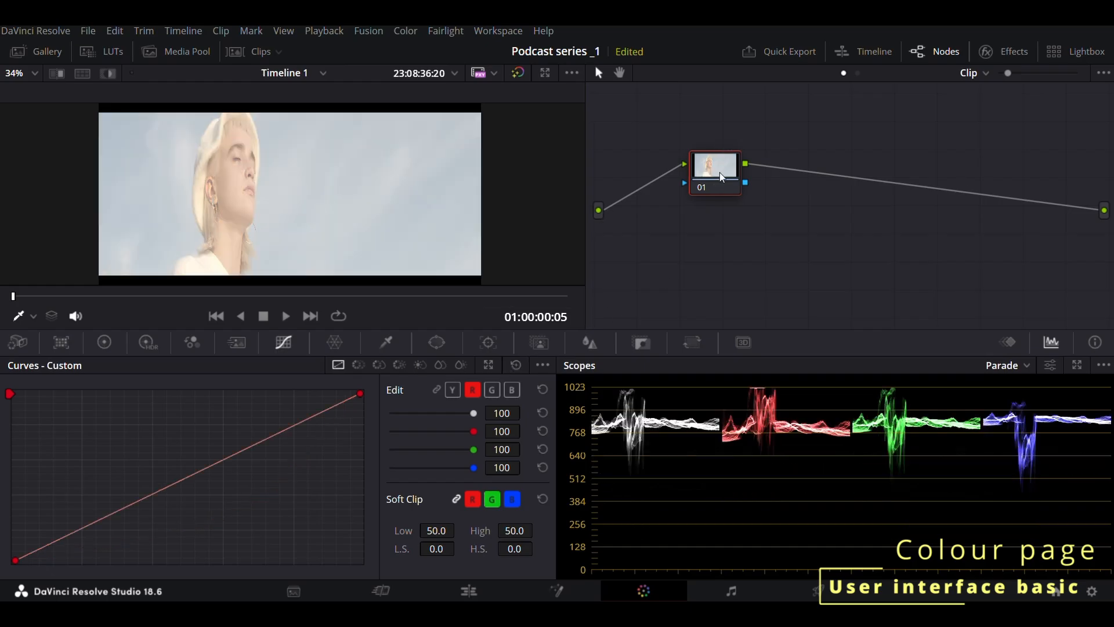
Add a serial node after node 01 and try separate red and green highlight adjustments on its curves, resetting them at the end
key(alt+s)
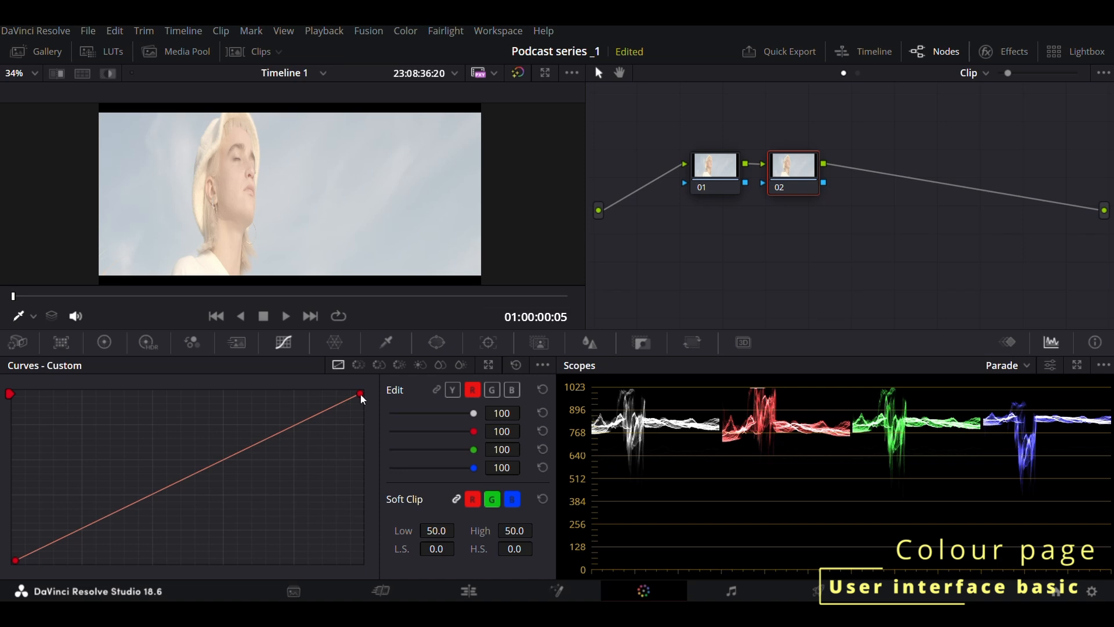
drag(356, 395, 358, 433)
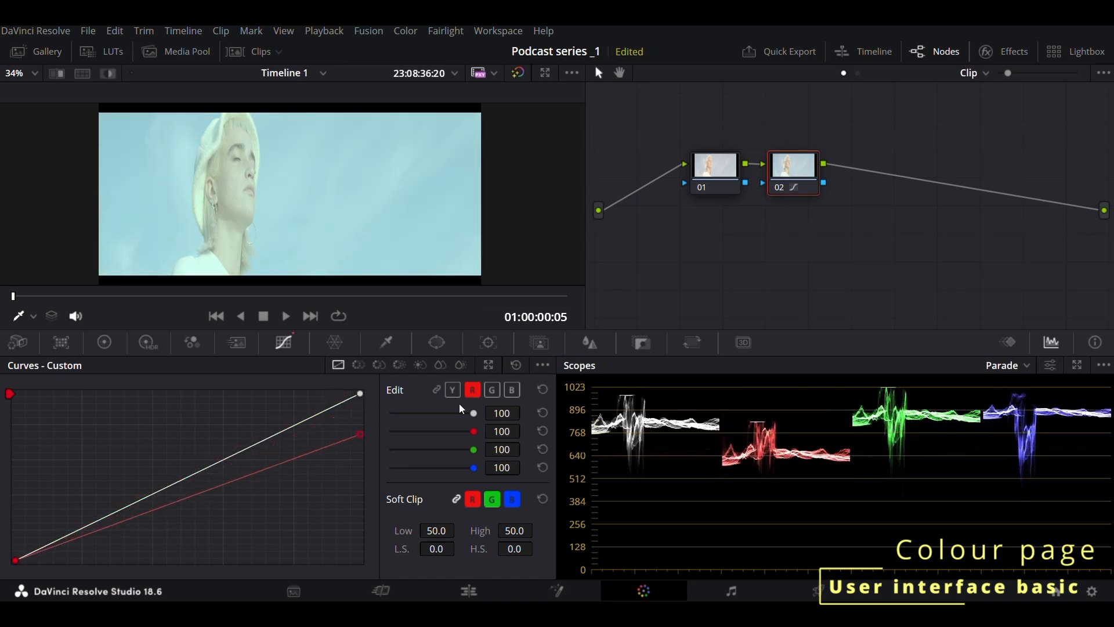
click(494, 390)
mouse_move(359, 393)
mouse_down()
mouse_move(371, 440)
mouse_move(343, 394)
mouse_move(360, 392)
mouse_up()
click(512, 390)
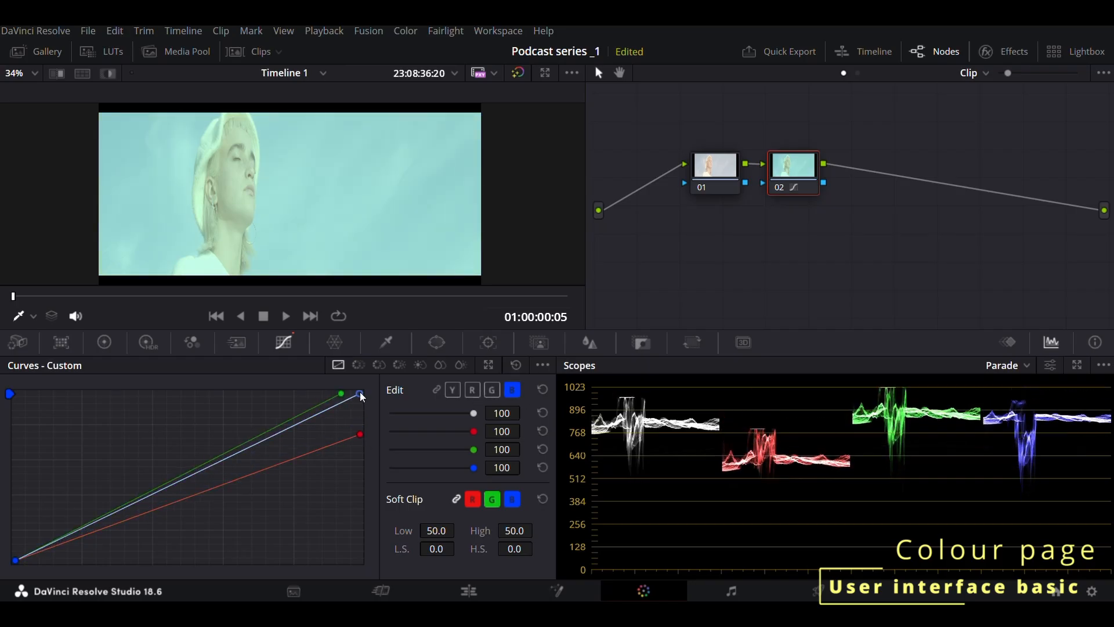
click(515, 366)
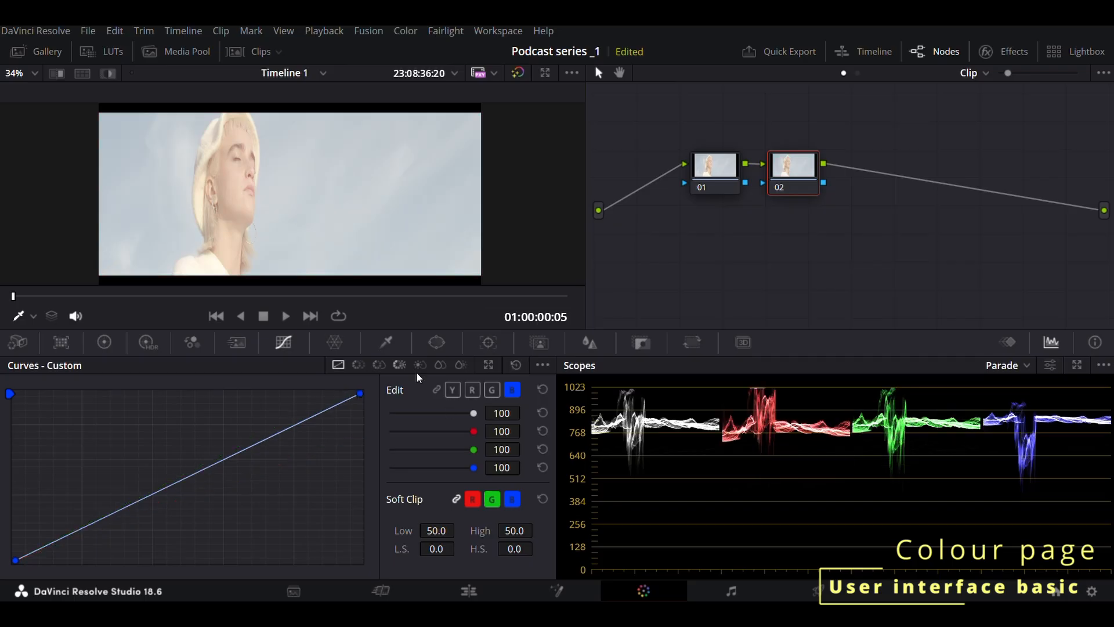
Try lowering the white point of the luma curve alone and shaping it with shadow and midtone points, and reset the linked curves
click(436, 389)
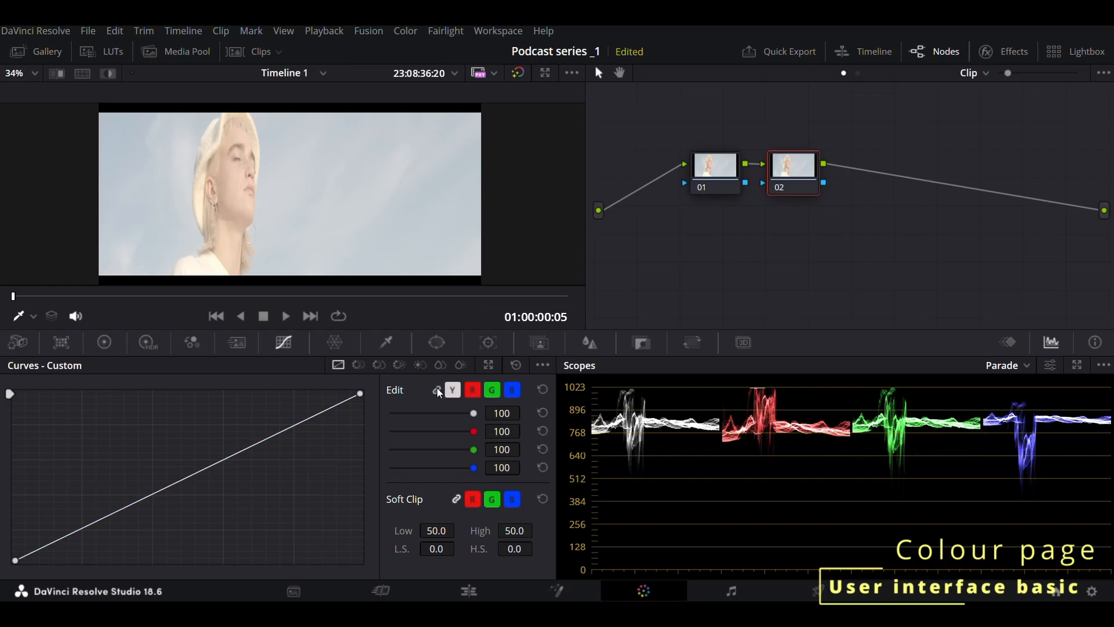
click(453, 392)
drag(361, 393, 369, 441)
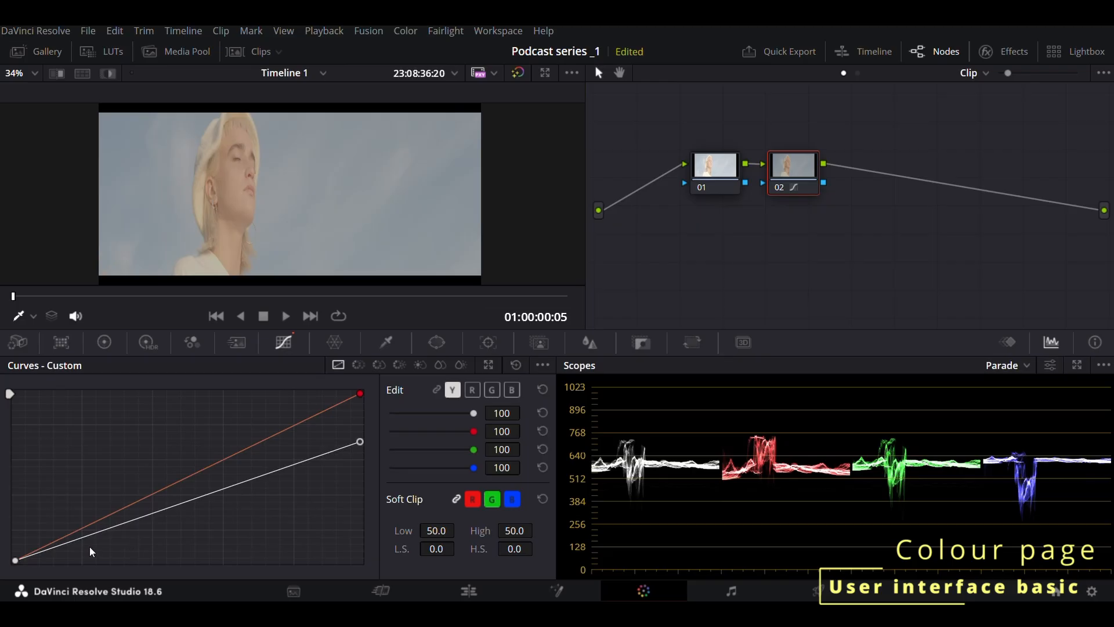
click(95, 533)
drag(95, 532, 106, 548)
click(169, 524)
drag(169, 523, 238, 481)
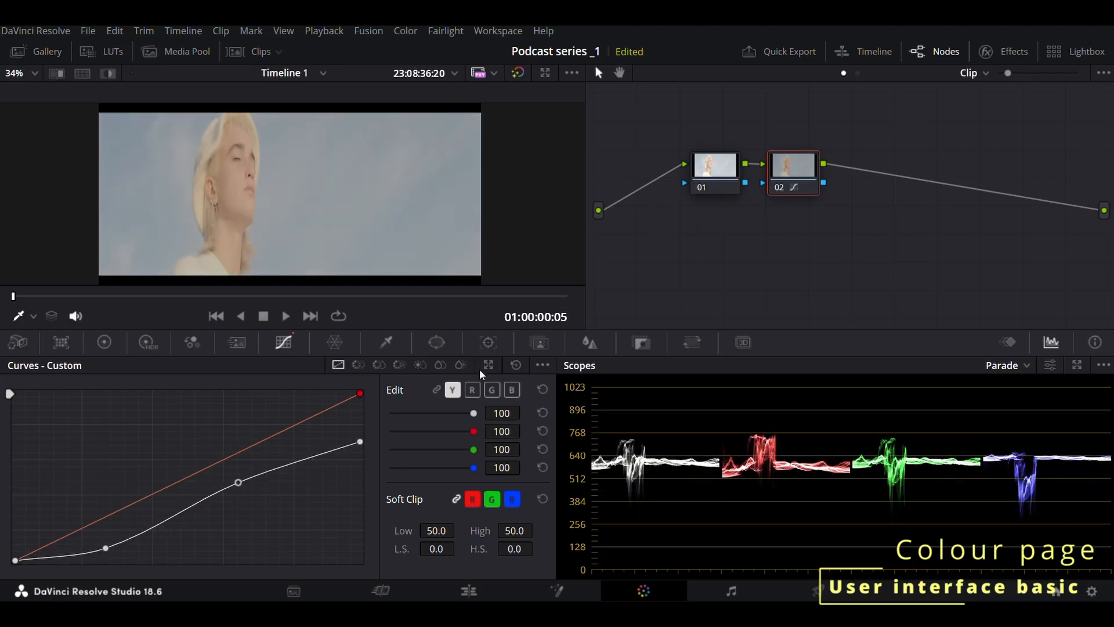
click(437, 391)
click(517, 363)
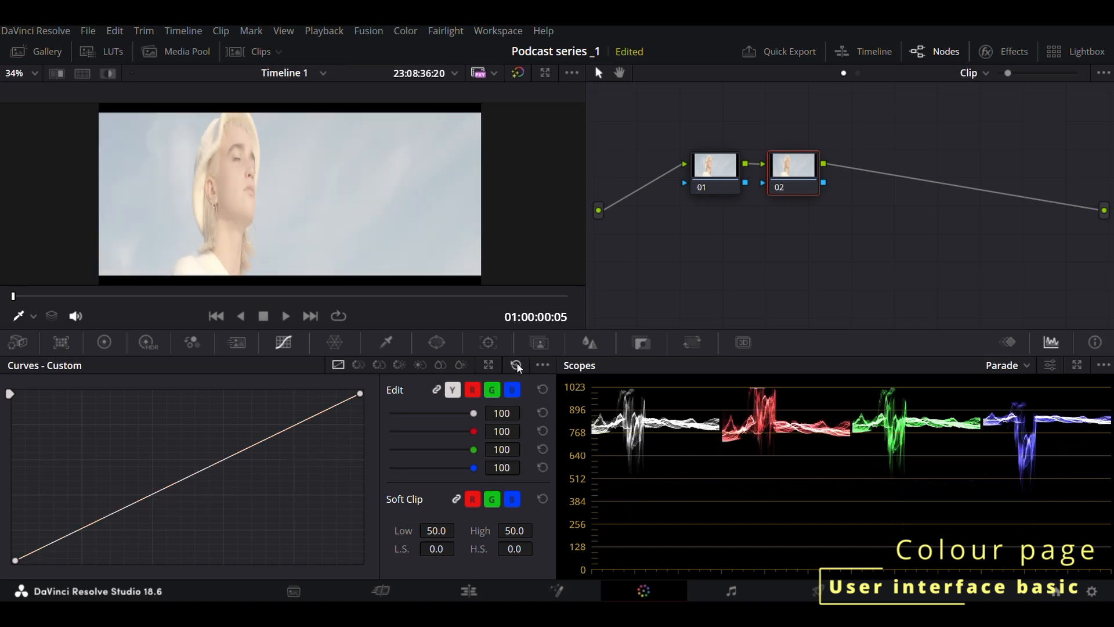
View the red, green and blue custom curves individually, switching between linked and separate channel editing
click(439, 391)
click(473, 391)
click(493, 392)
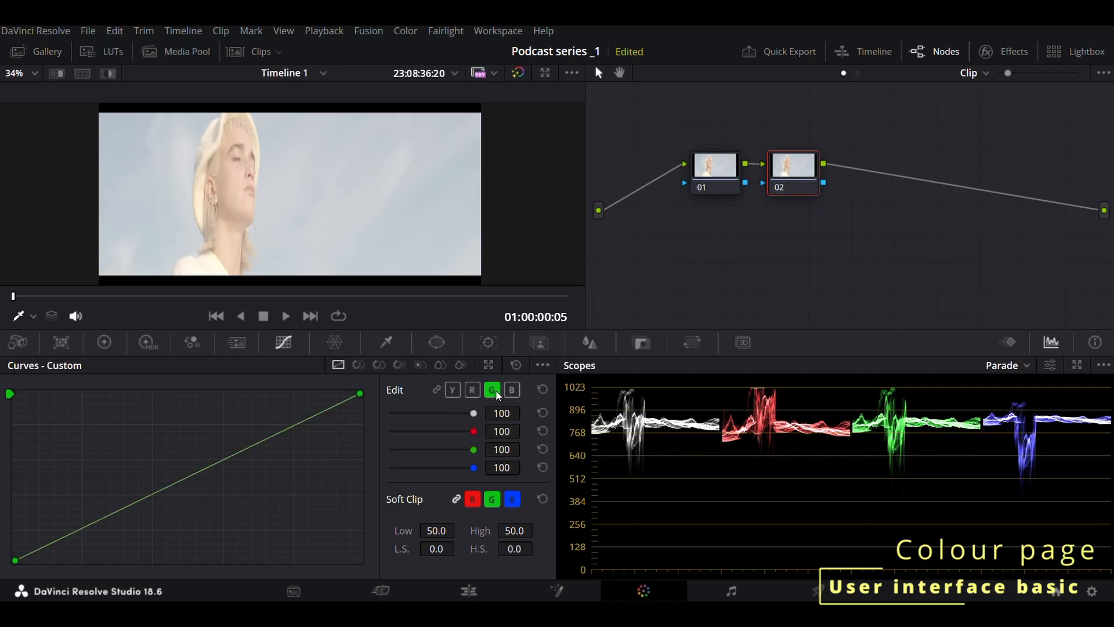
click(513, 392)
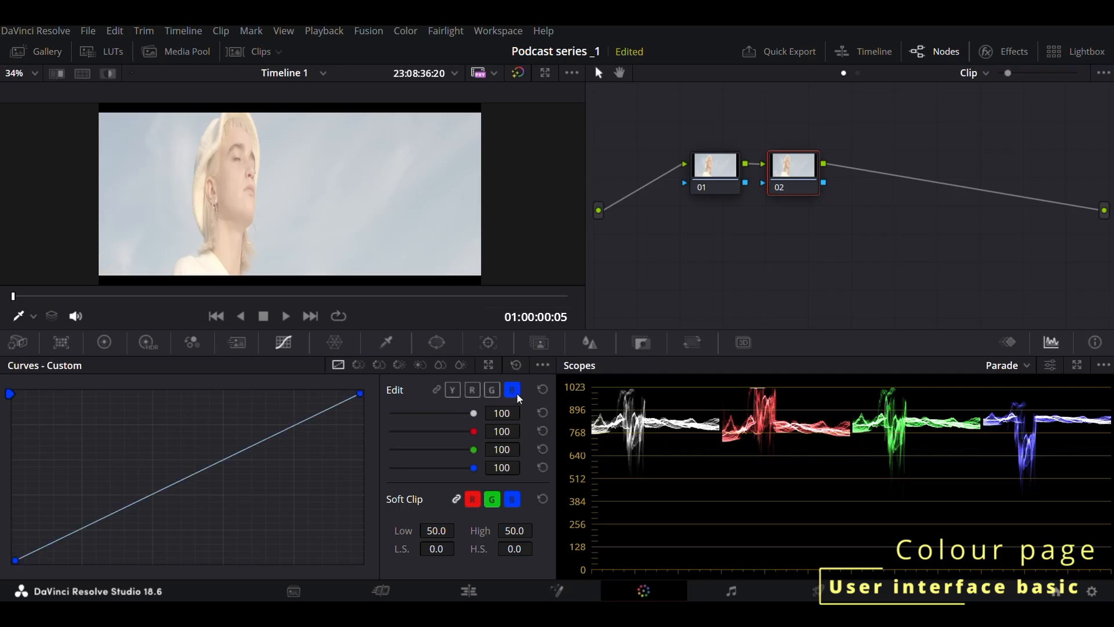
click(438, 390)
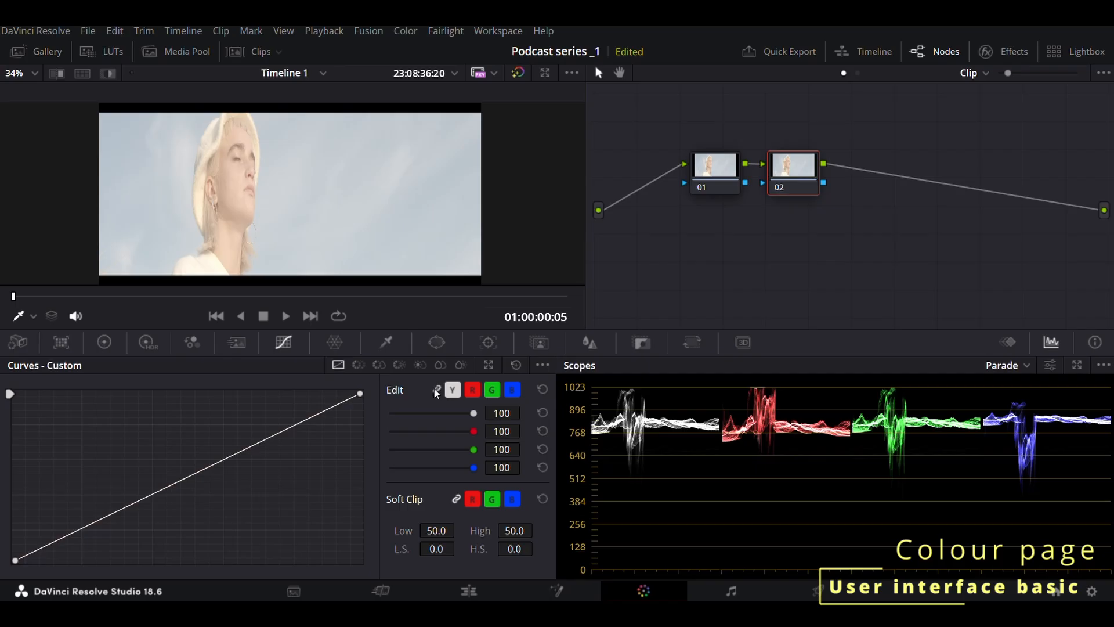
click(436, 389)
click(437, 388)
click(440, 389)
click(439, 389)
click(439, 390)
click(472, 395)
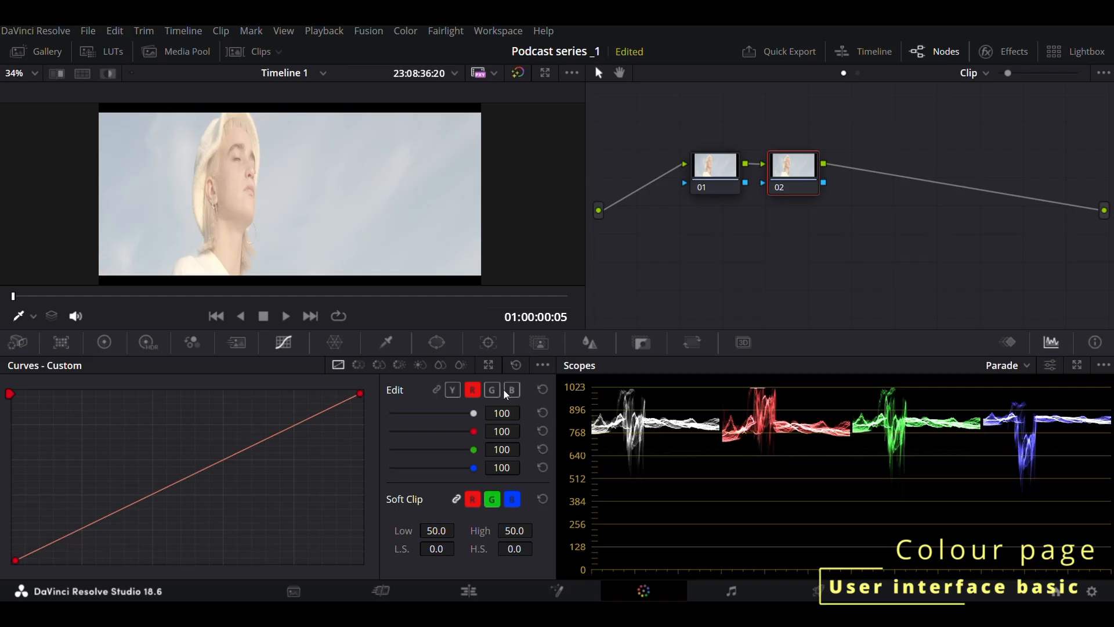
click(494, 390)
click(512, 391)
Enable Editable Splines for the linked custom curves and try a small highlight lift with an added control point
click(543, 365)
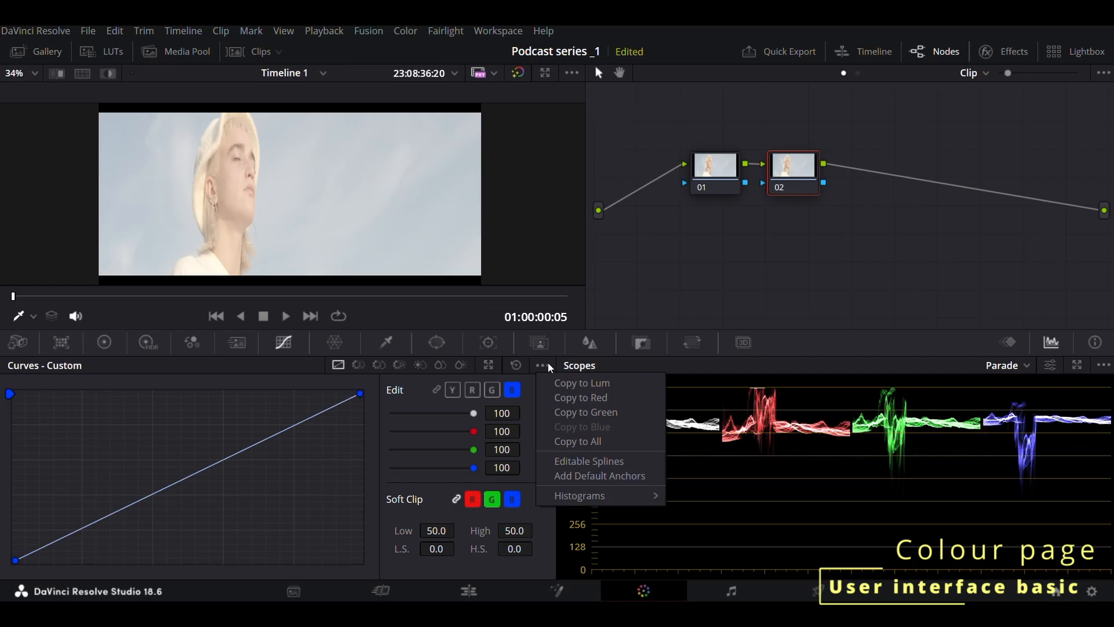
click(587, 462)
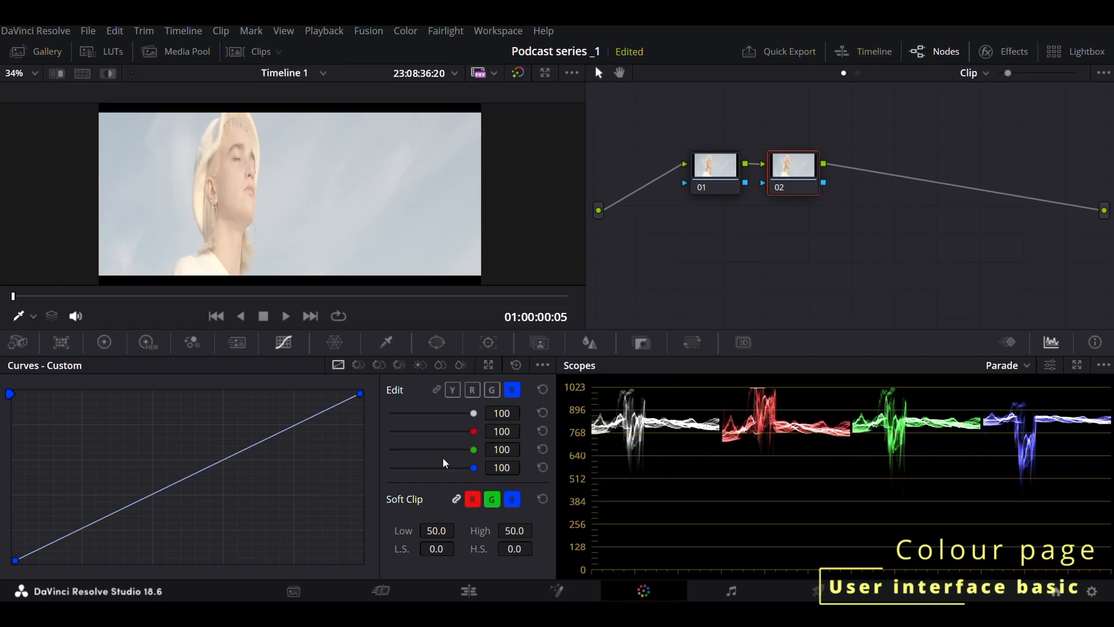
click(437, 390)
click(545, 366)
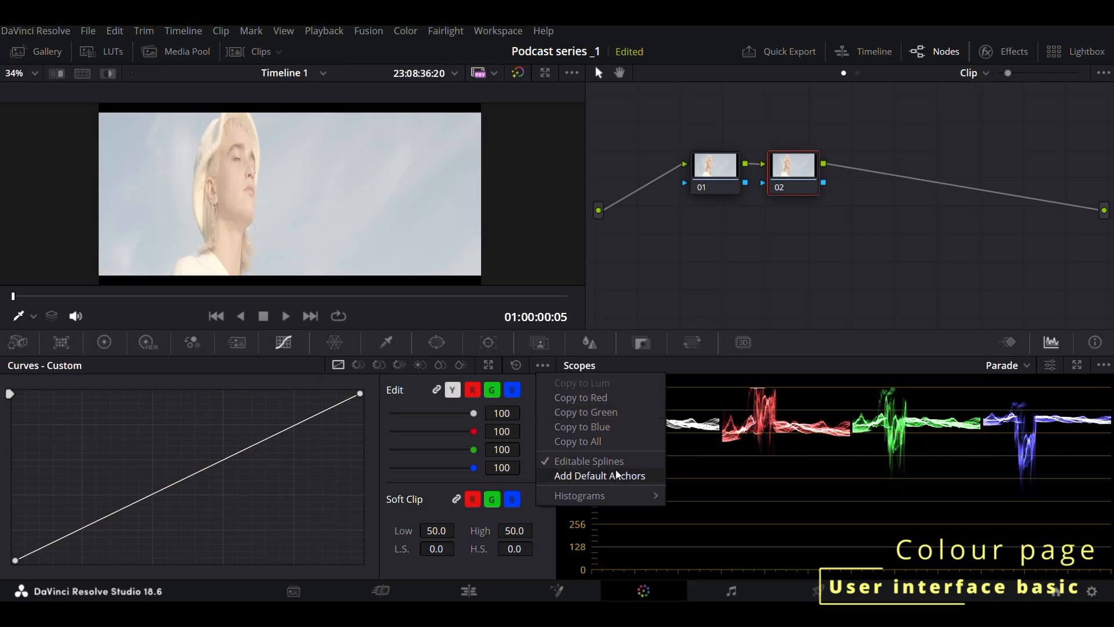
click(540, 459)
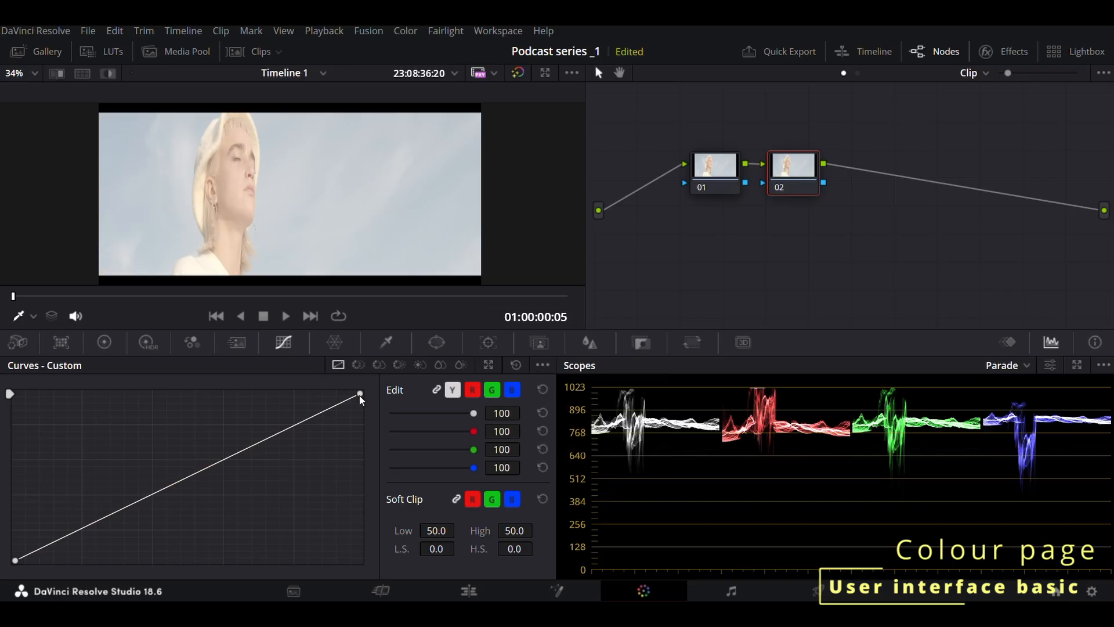
drag(360, 395, 360, 393)
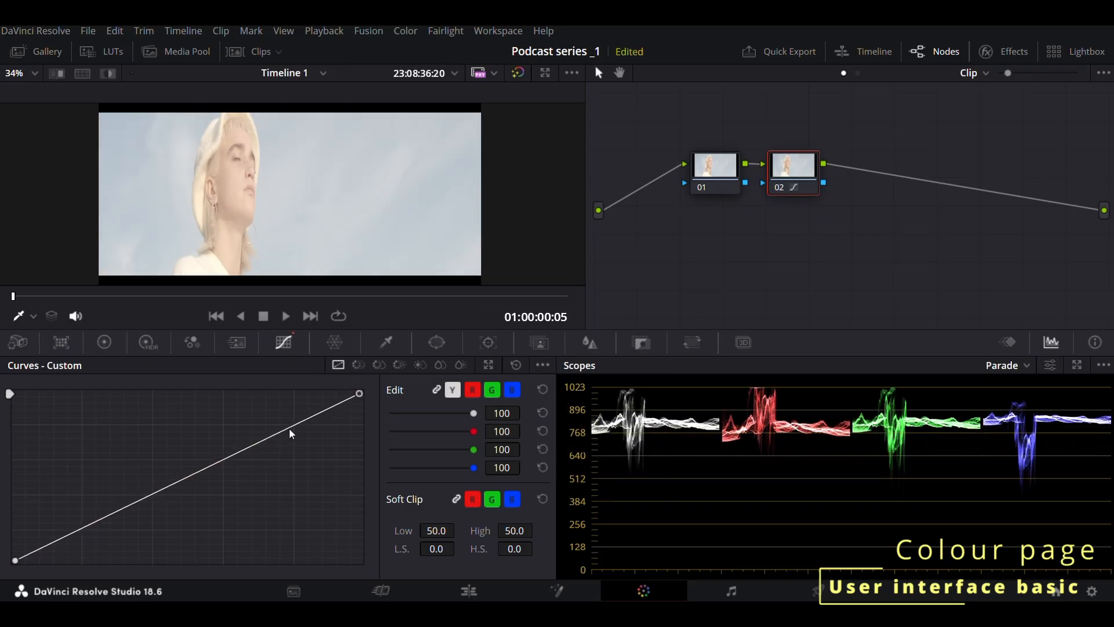
drag(289, 429, 284, 426)
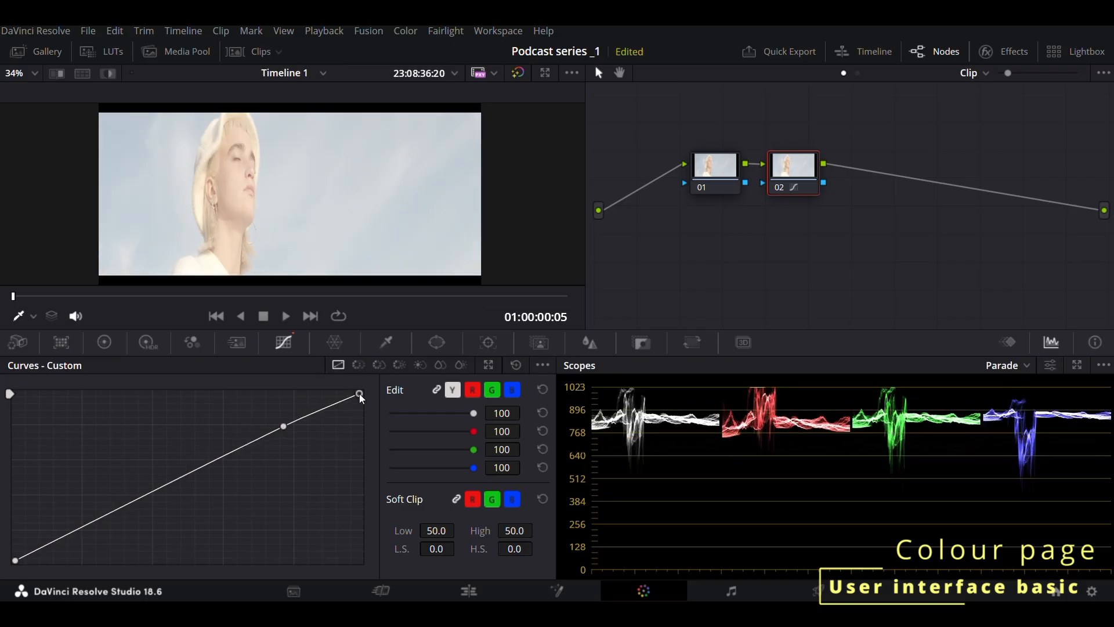
Reset all grades and nodes of the clip and enable Editable Splines for the custom curves
right_click(817, 148)
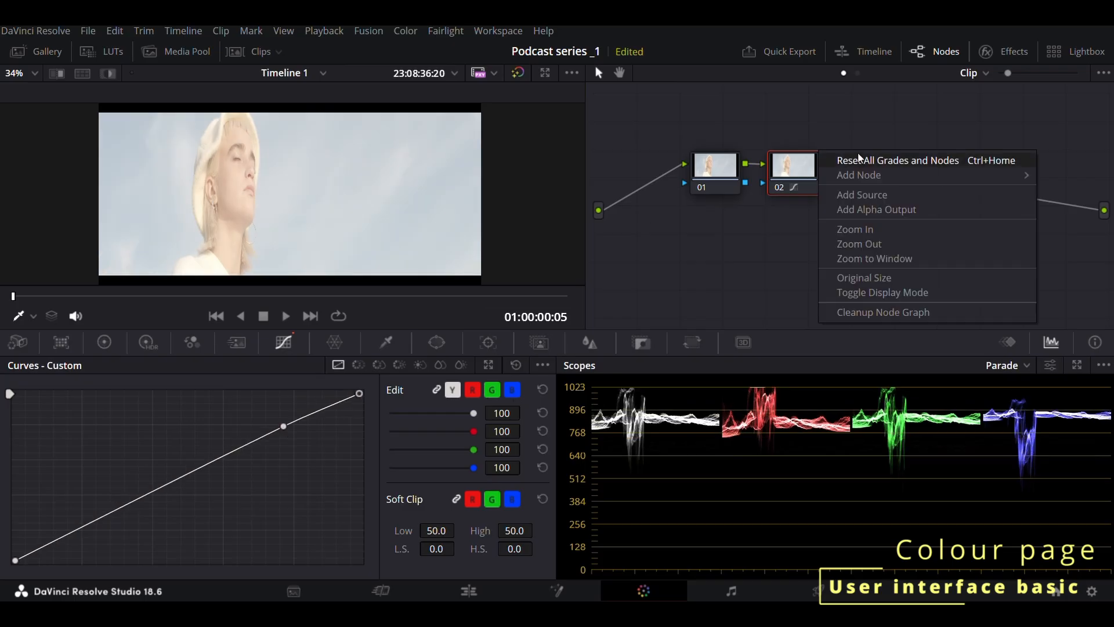
click(881, 159)
click(543, 364)
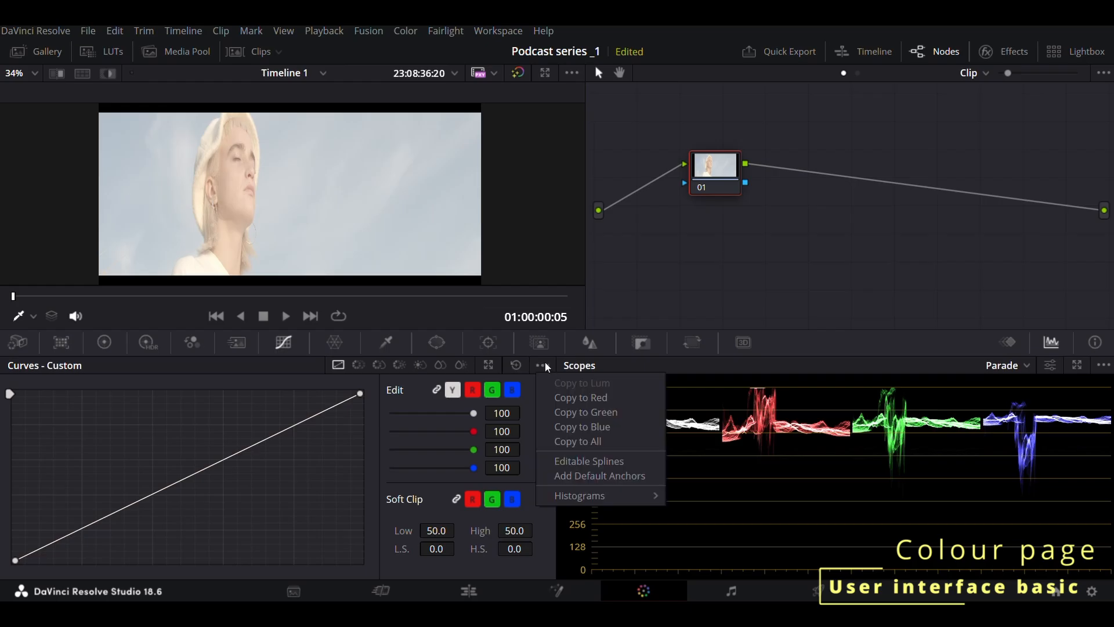
click(590, 465)
Lower the linked curve's white point slightly and bend its highlight and shadow spline handles into a gentle S-curve
drag(360, 390, 367, 407)
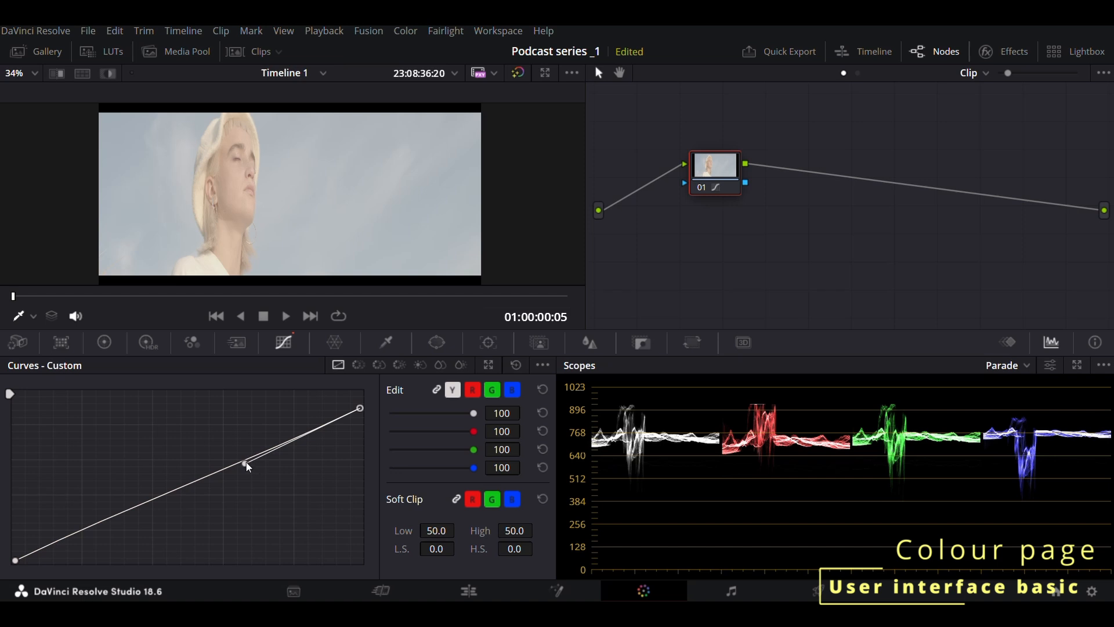
drag(245, 463, 224, 429)
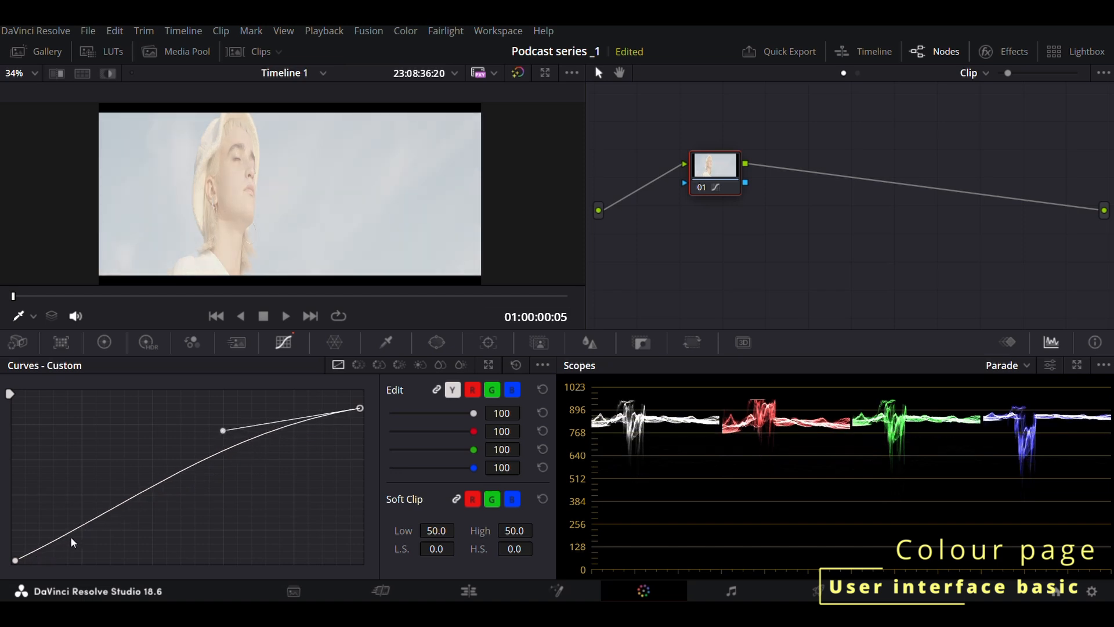
click(15, 559)
drag(129, 504, 138, 531)
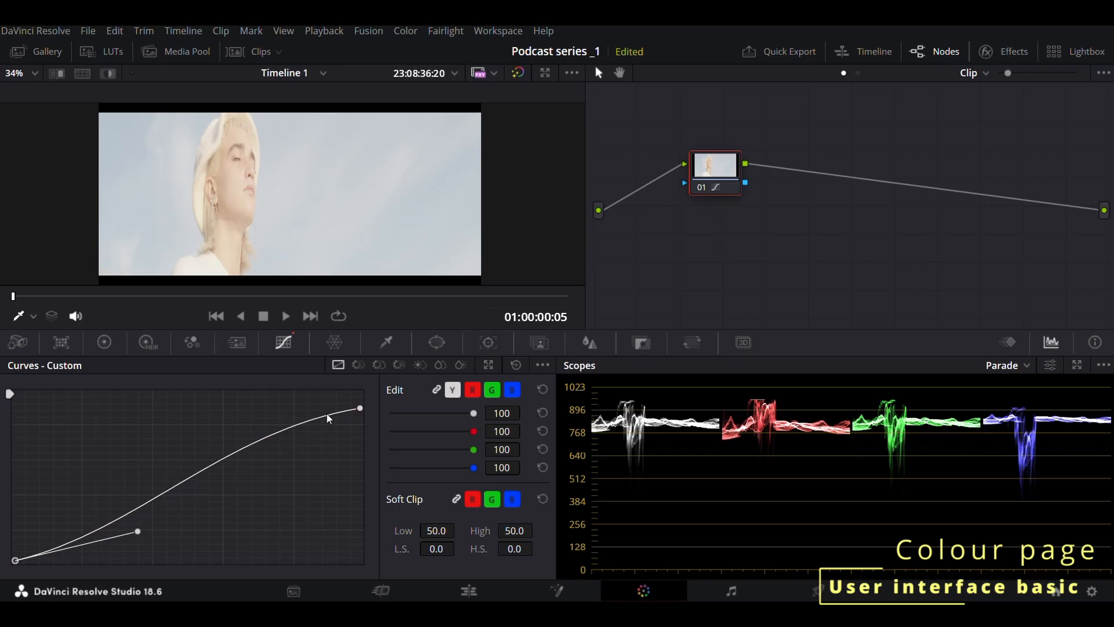
Strengthen the S-curve by levelling the white point's and black point's spline handles to horizontal
click(358, 408)
drag(224, 431, 214, 408)
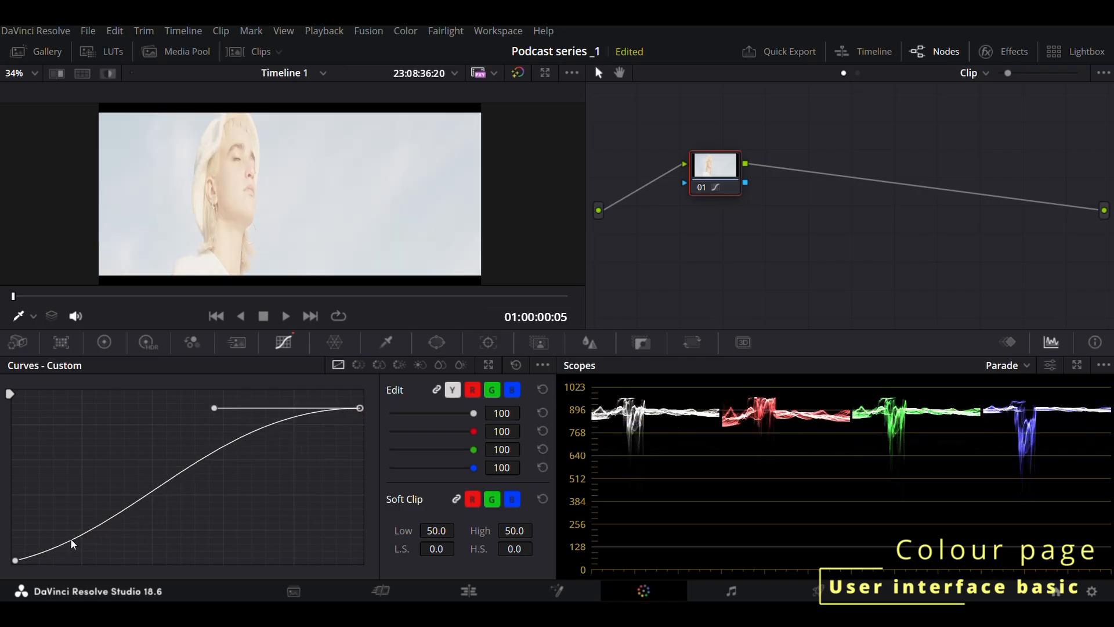
click(15, 560)
click(133, 532)
click(15, 560)
drag(136, 534, 142, 563)
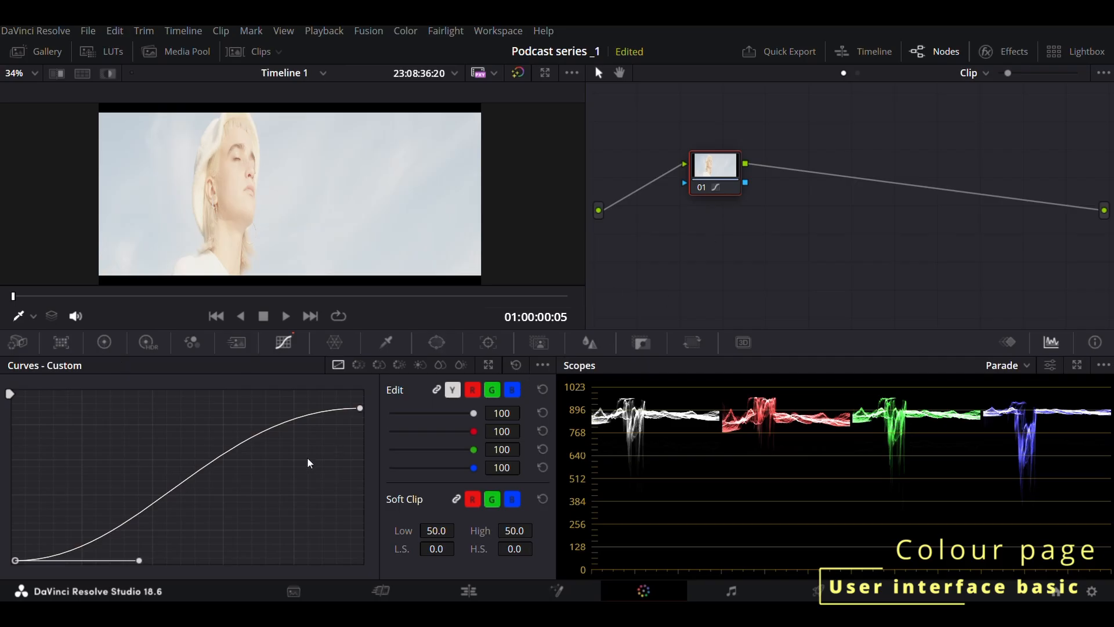
Try pulling down the linked curve's midtones with a new control point, reset the custom curves and apply Copy to All
drag(193, 461, 211, 490)
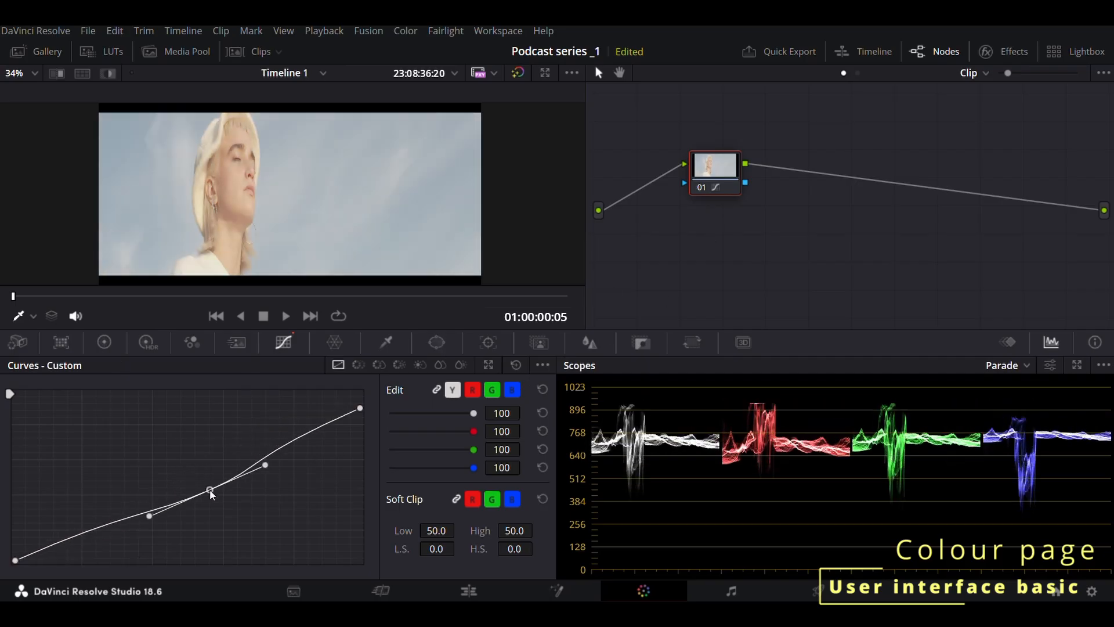
click(514, 365)
click(542, 366)
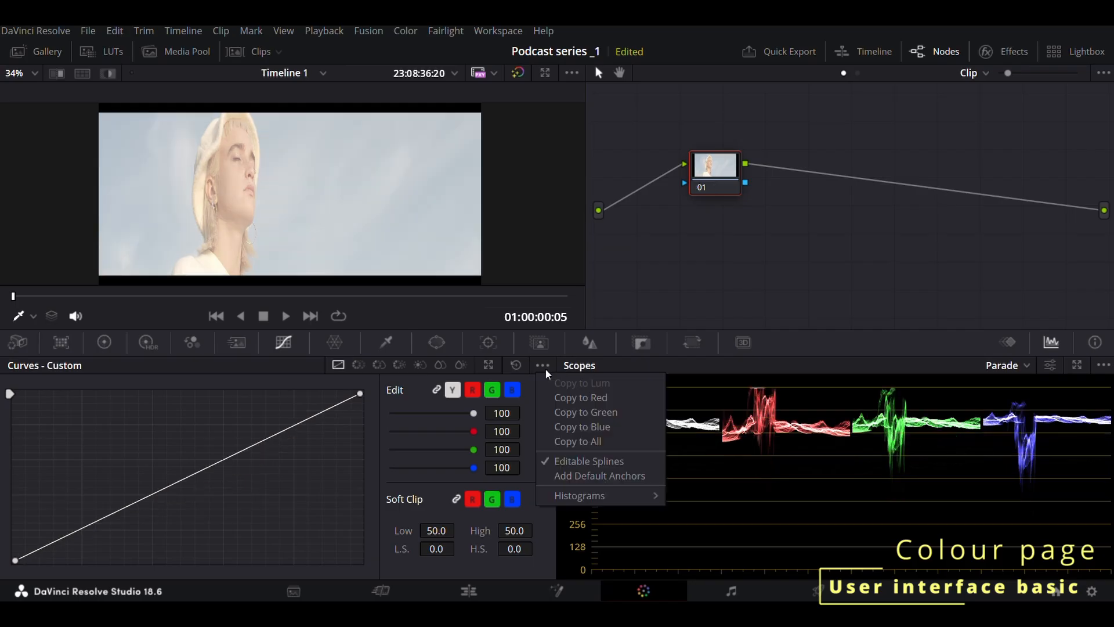
click(579, 441)
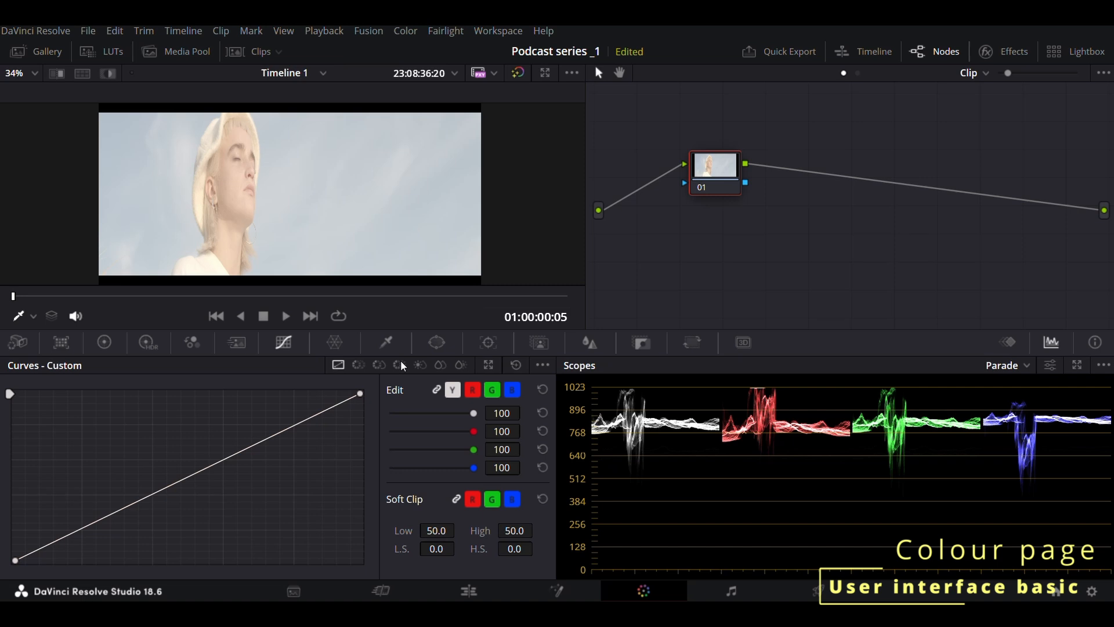
Look through the Hue Vs Hue, Hue Vs Sat, Hue Vs Lum, Lum Vs Sat, Sat Vs Sat and Sat Vs Lum curves, including the expanded view
click(358, 365)
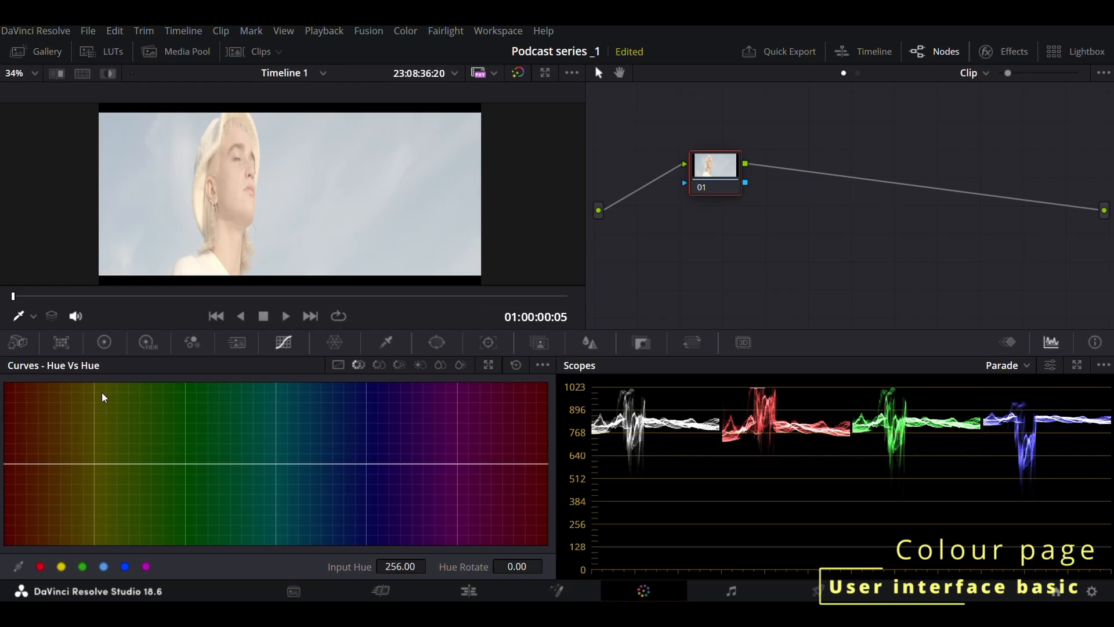
click(379, 364)
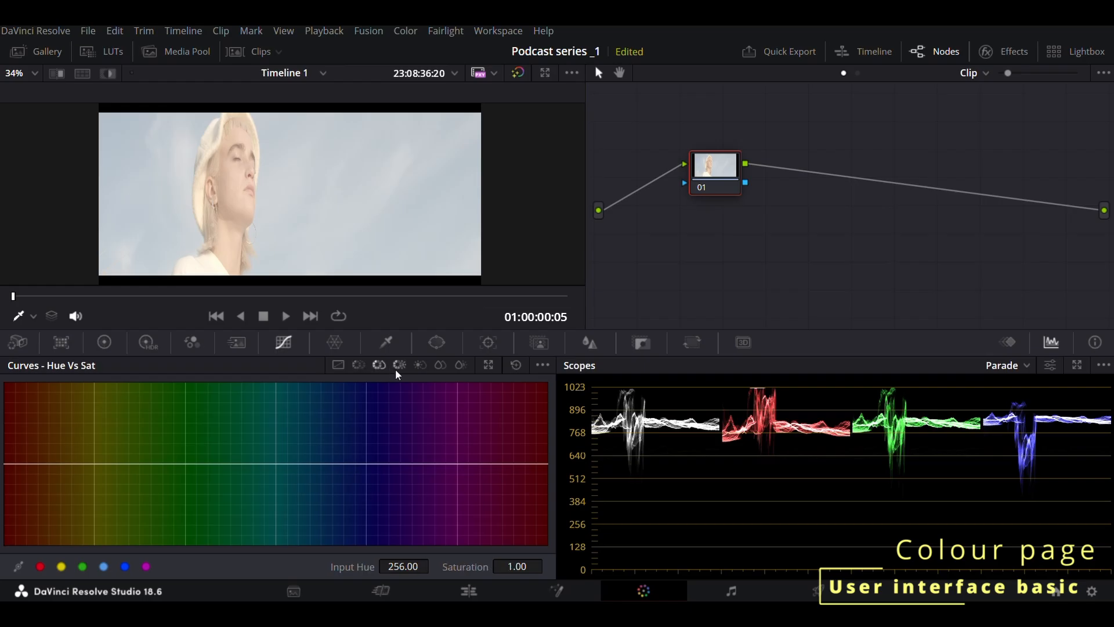
click(400, 365)
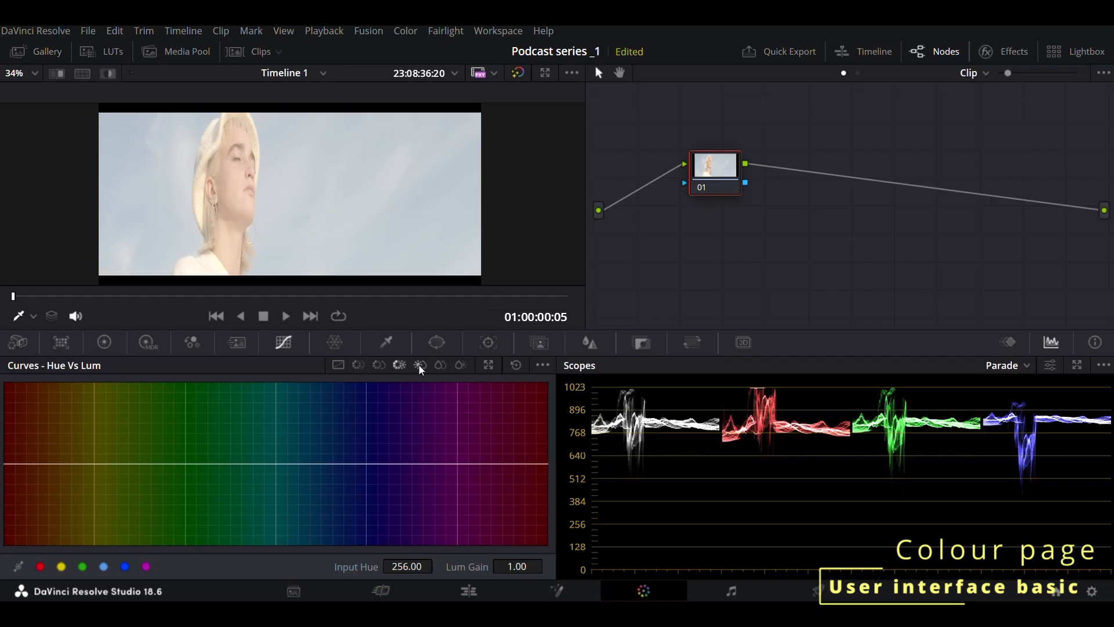
click(419, 365)
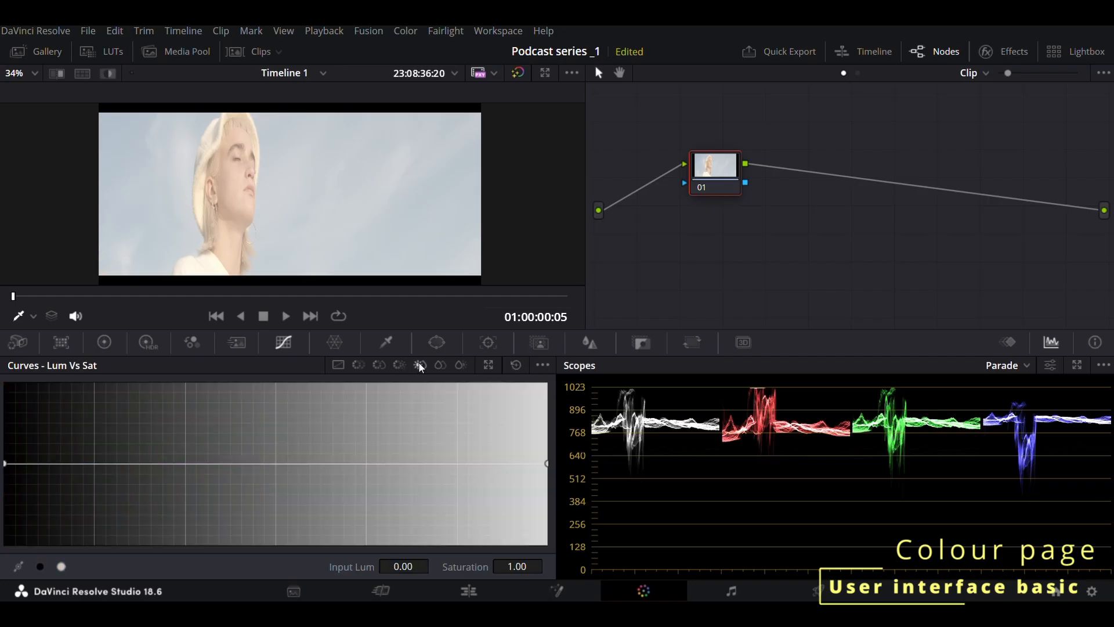
click(441, 365)
click(460, 366)
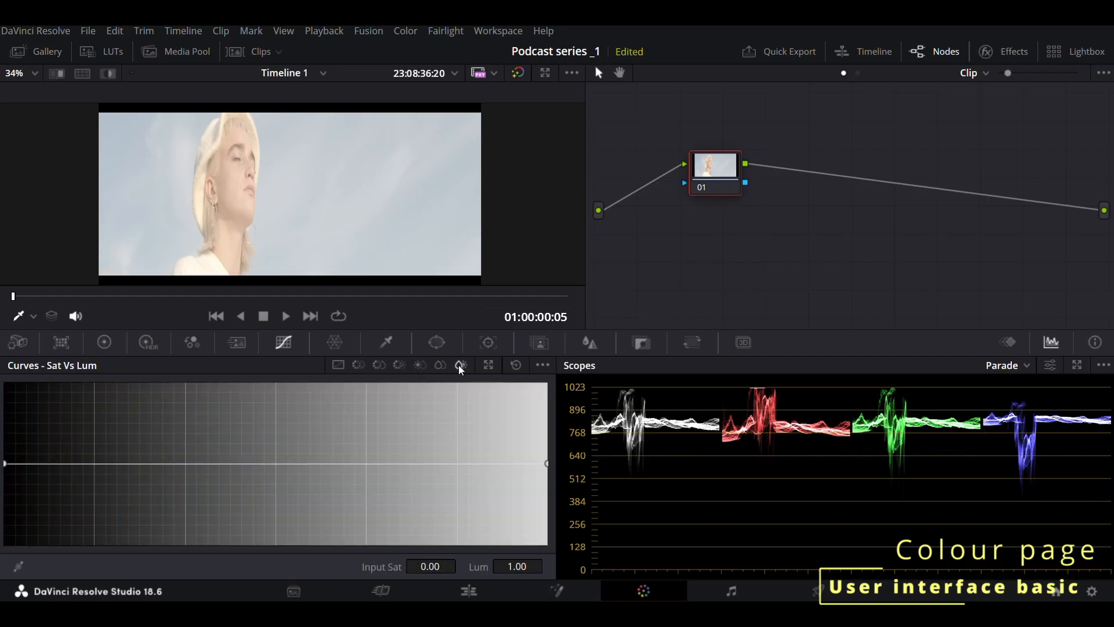
click(488, 365)
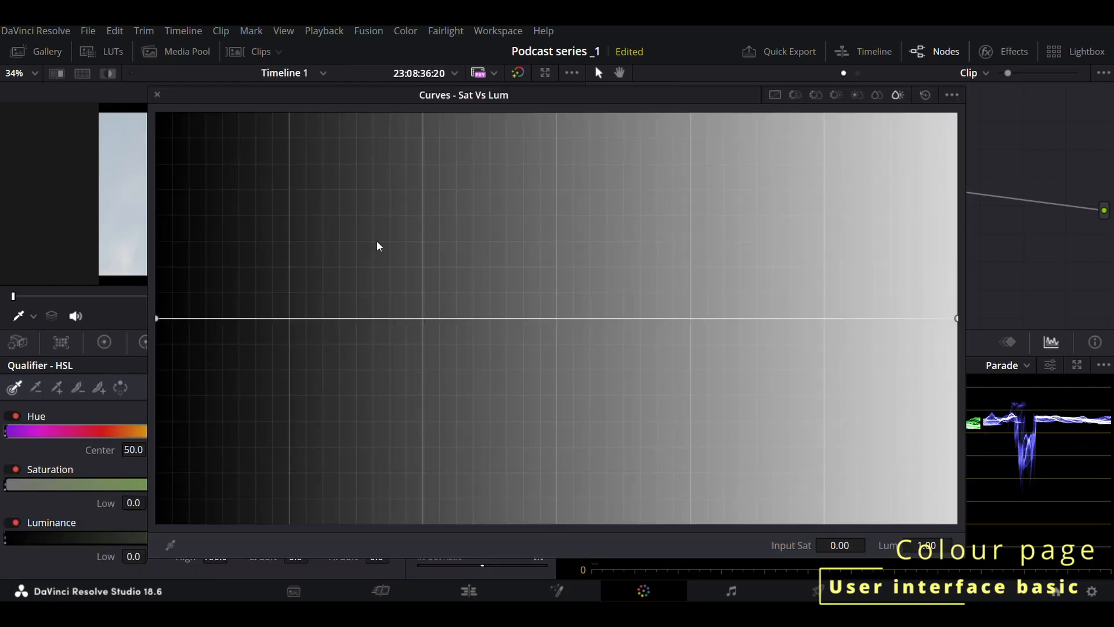
click(158, 93)
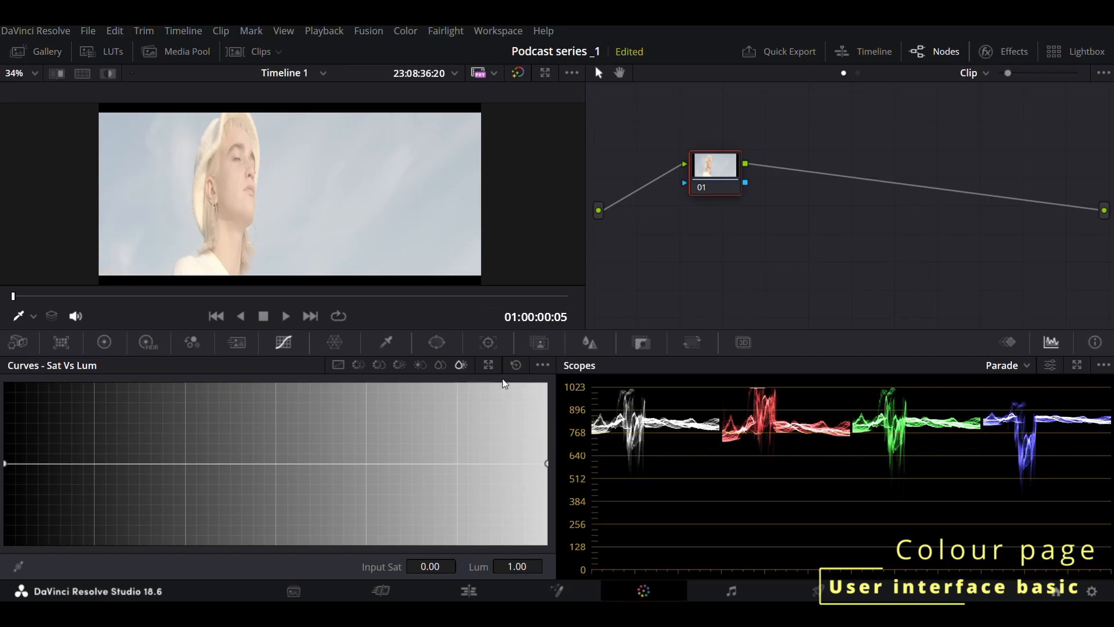
Look at the Color Warper's Hue - Saturation grid and lower the master Gamma in the primary color wheels to -0.07
click(334, 346)
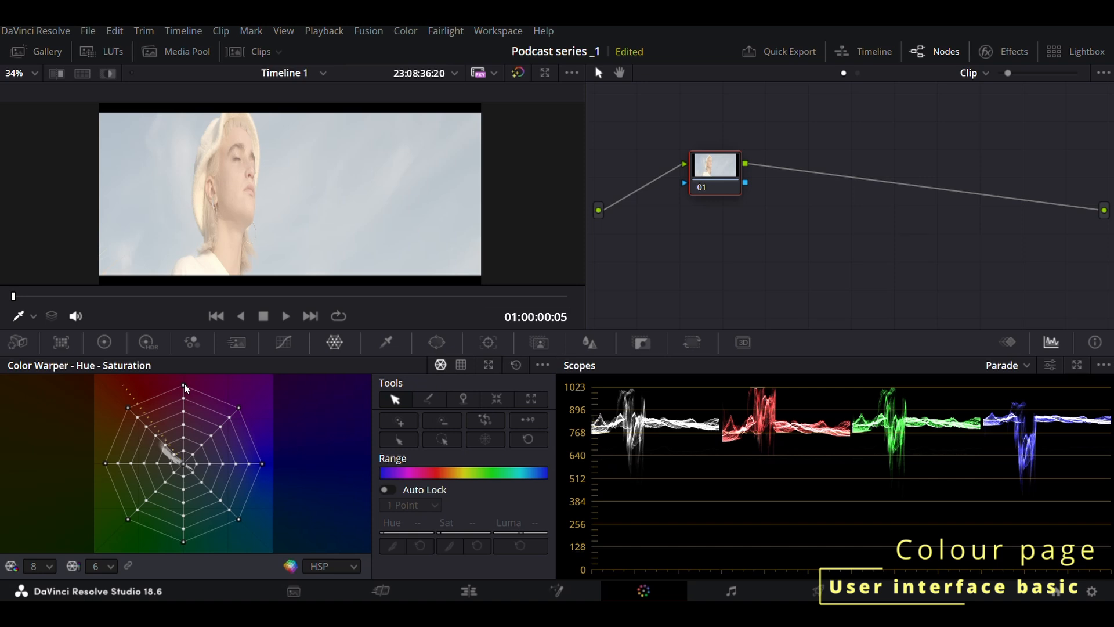
click(104, 342)
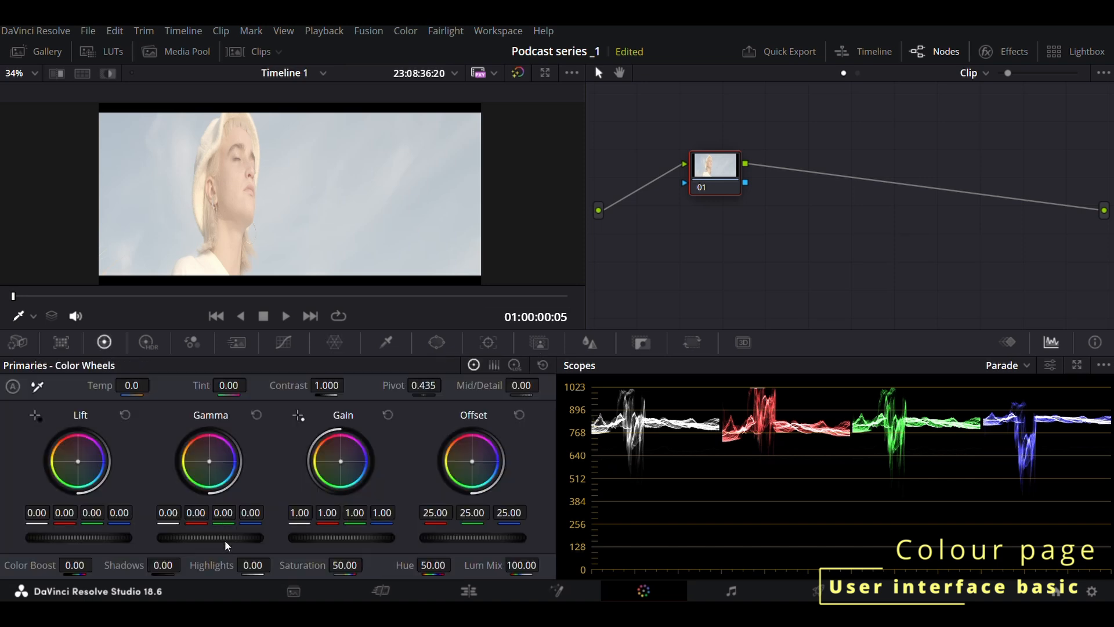
drag(210, 538, 188, 537)
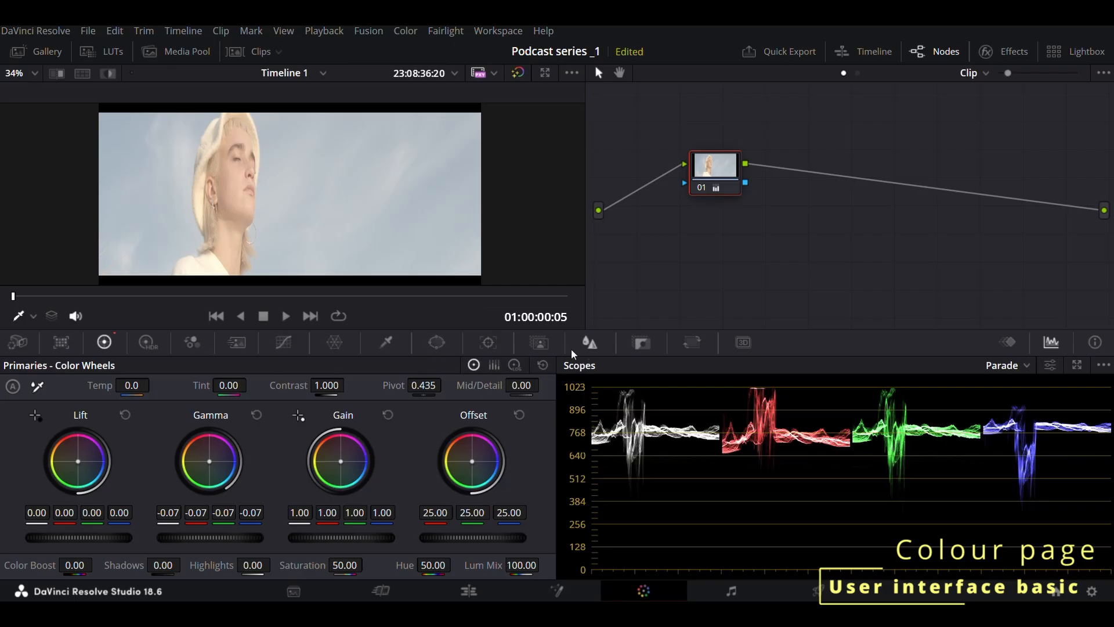
Warp the outer points of the Color Warper's Hue - Saturation web to push the sky towards teal and the skin towards orange
click(331, 343)
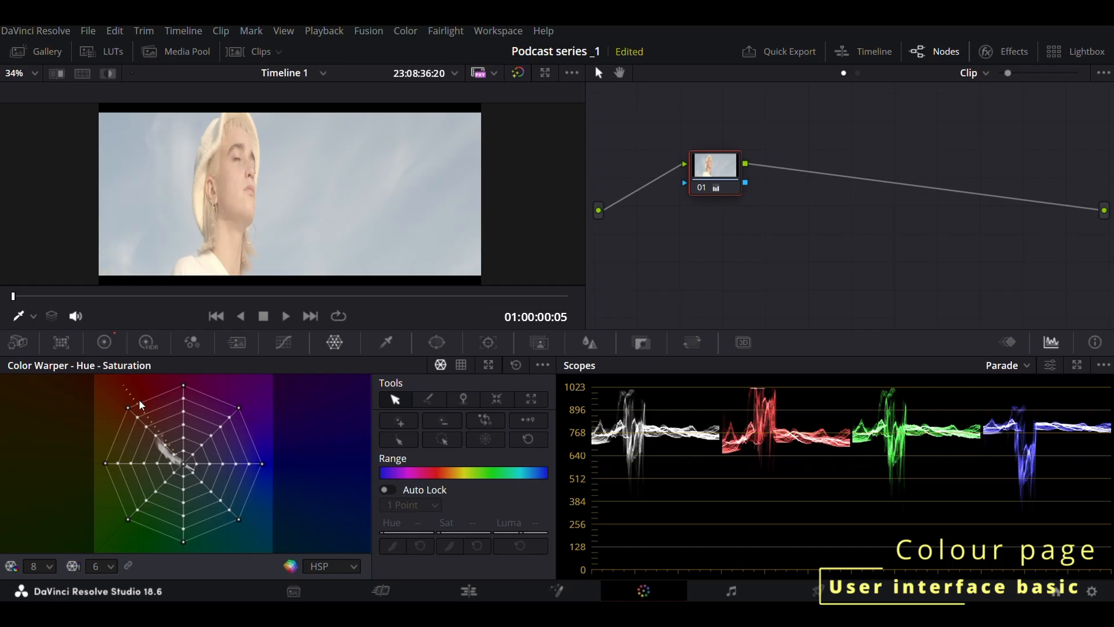
drag(184, 385, 129, 408)
drag(239, 409, 208, 489)
drag(264, 464, 186, 579)
drag(132, 523, 175, 473)
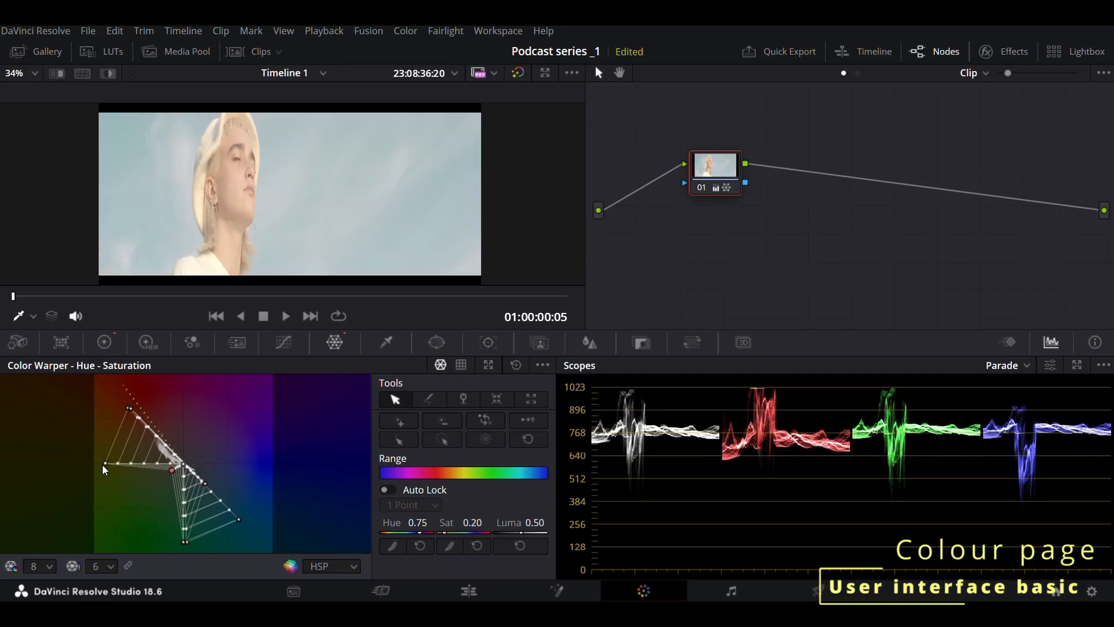
drag(106, 465, 123, 419)
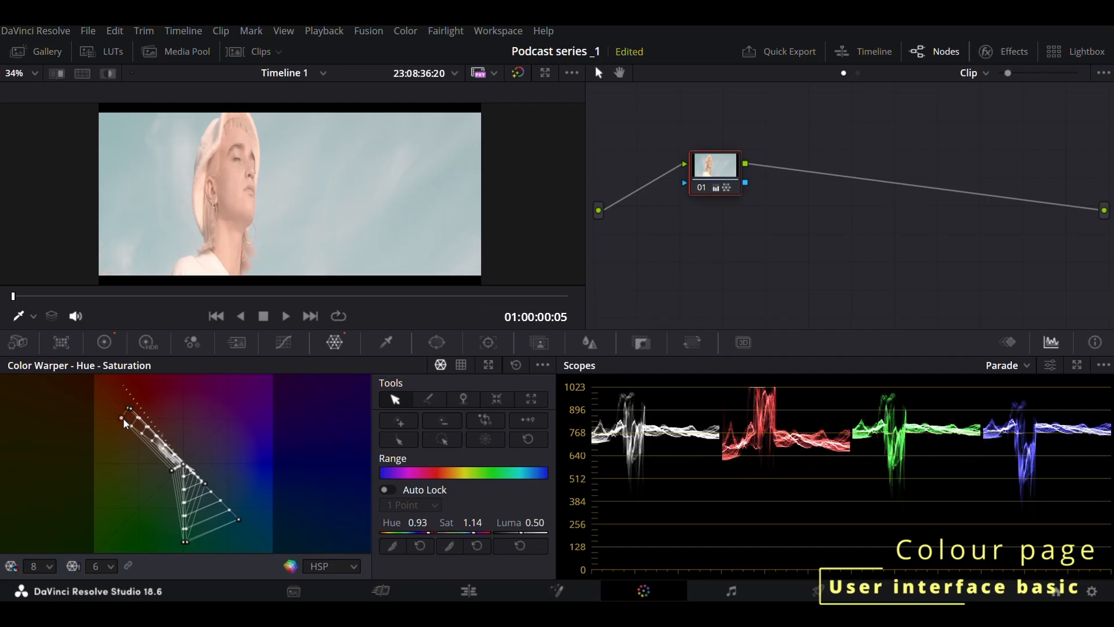
Warp the skin-tone point to Hue 0.96 and Sat 0.69, preview the image full screen and reset the Color Warper
click(239, 207)
drag(152, 441, 150, 437)
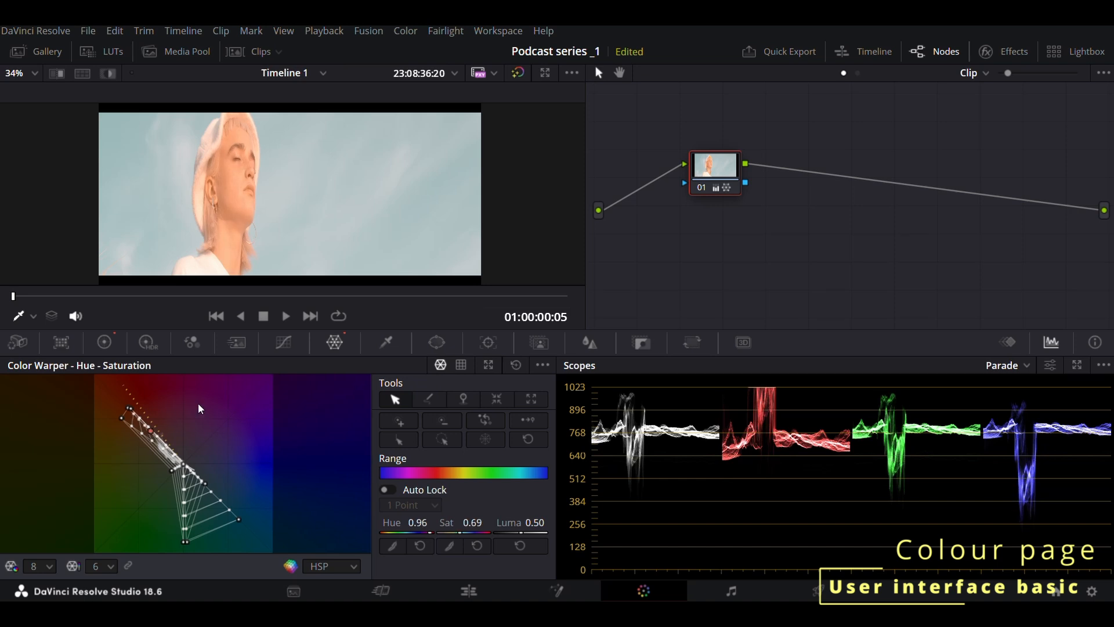
key(p)
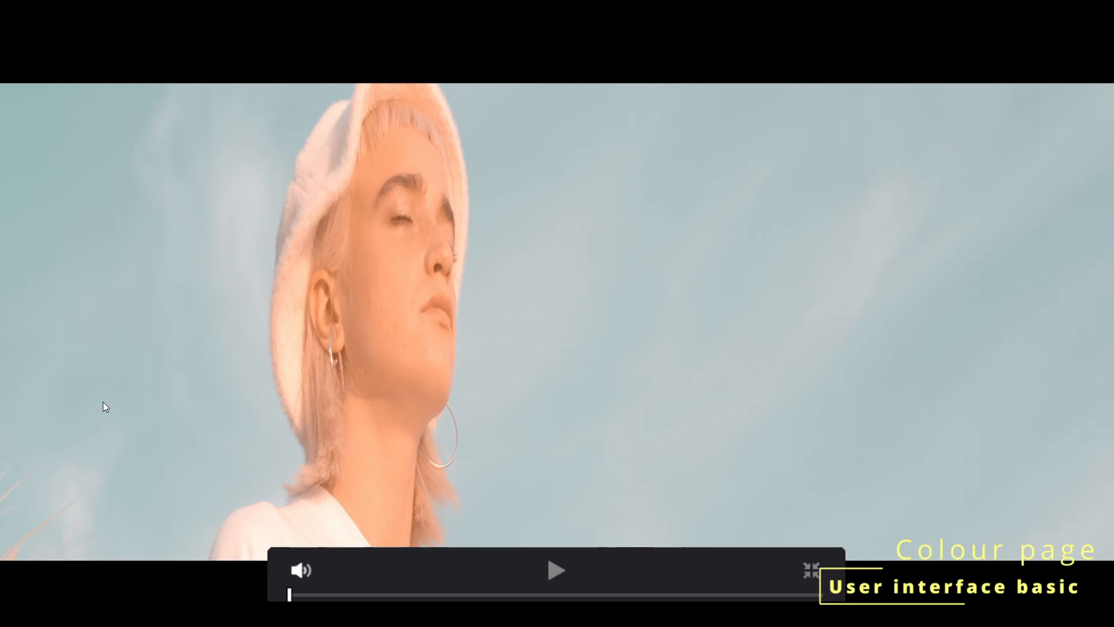
key(p)
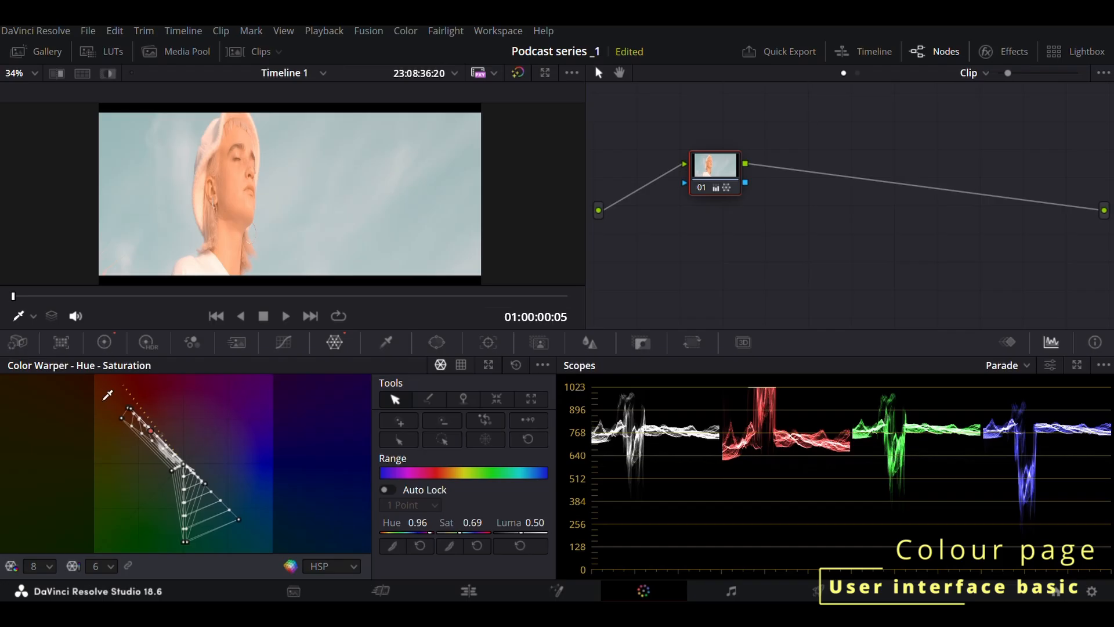
click(515, 365)
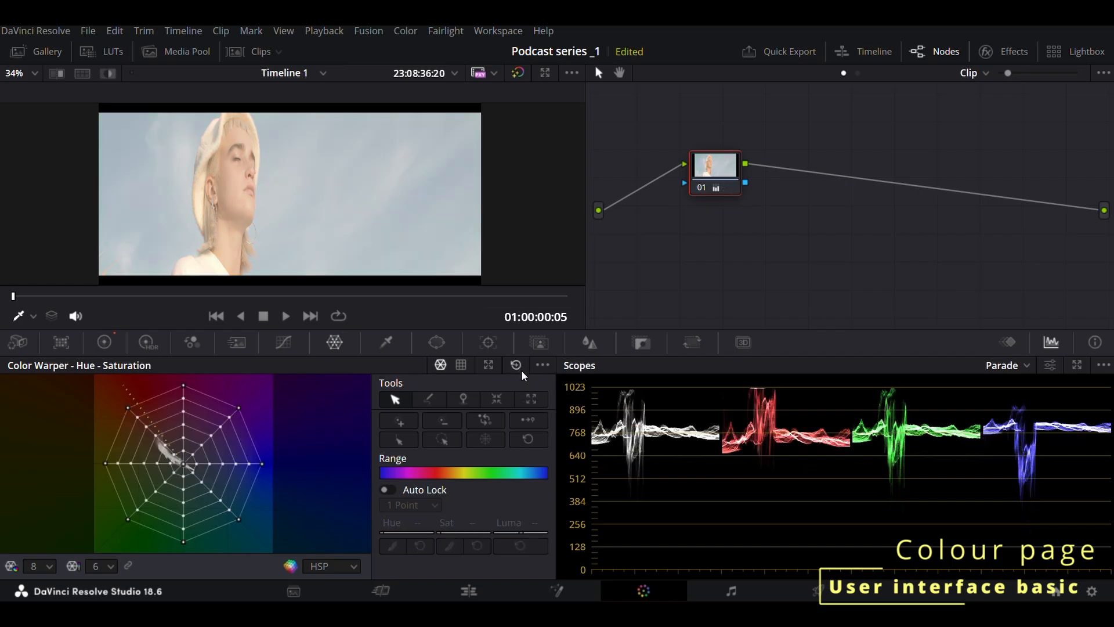
Try the HSL Qualifier's subtract and add pickers, and switch the Saturation, Hue and Luminance ranges off and back on
click(386, 342)
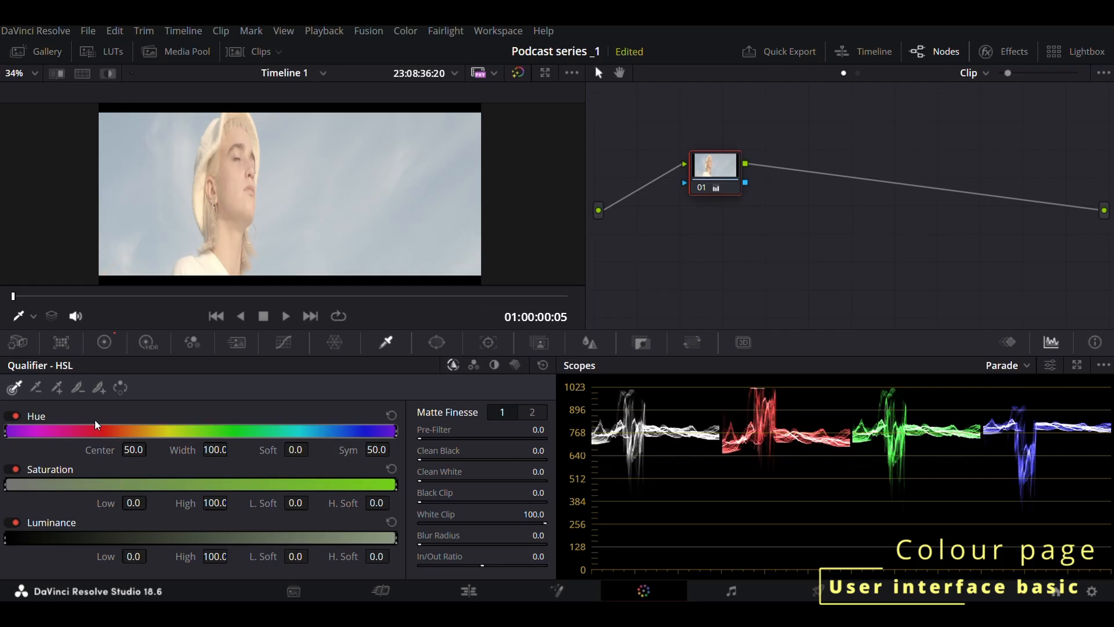
click(38, 388)
click(56, 388)
click(16, 470)
click(15, 470)
click(15, 416)
click(16, 416)
click(16, 523)
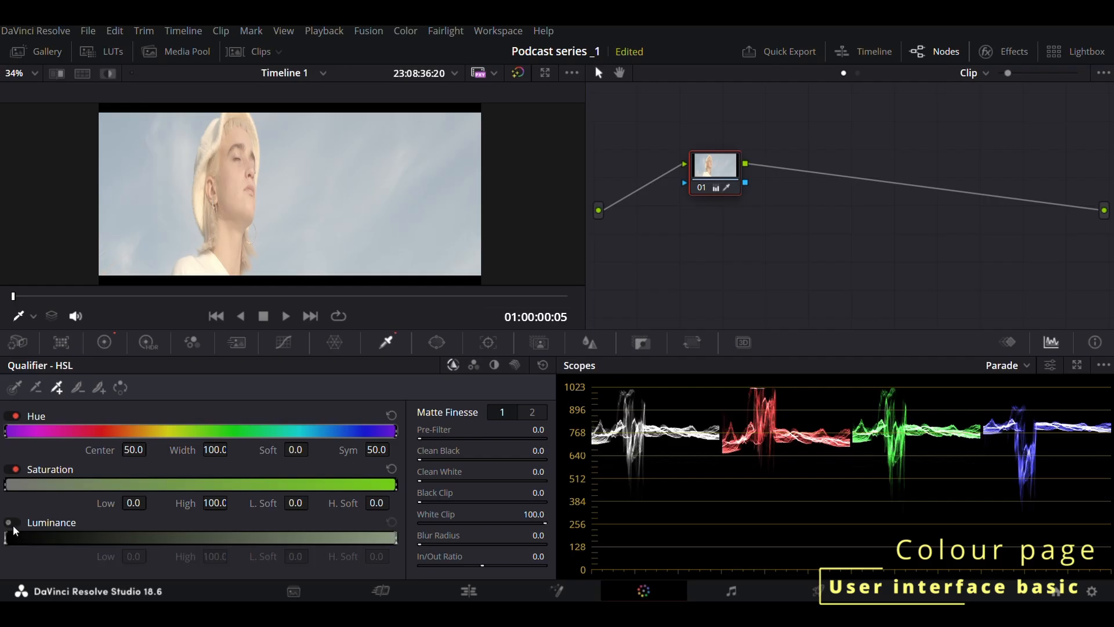
click(16, 523)
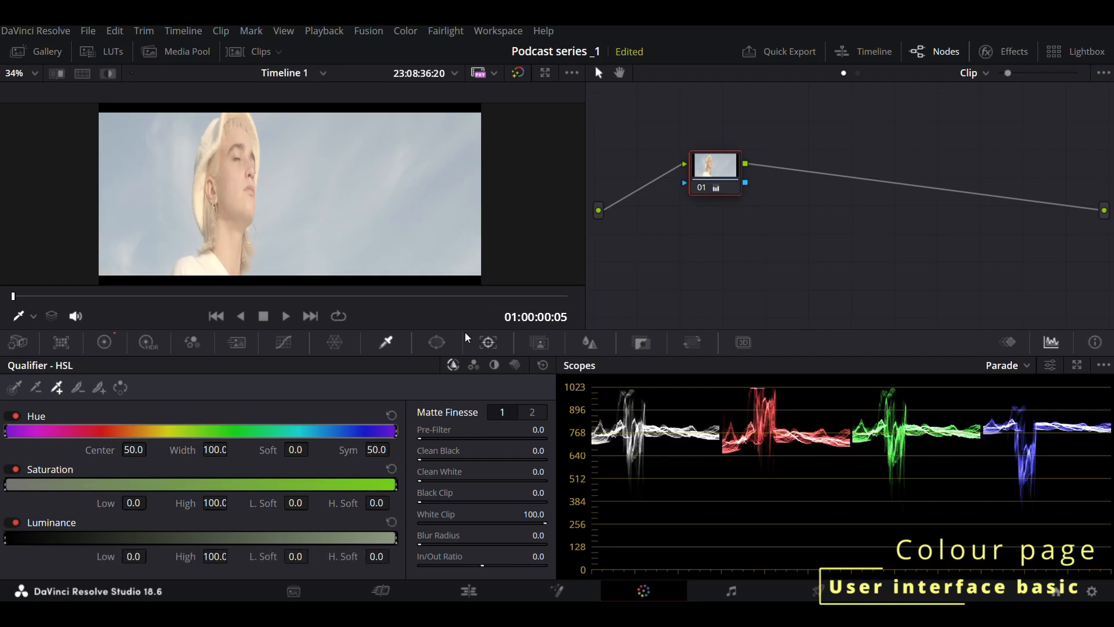
Add a circle window over the subject's head and torso, stretch it into a wide oval and heavily soften its edge
click(434, 349)
click(29, 458)
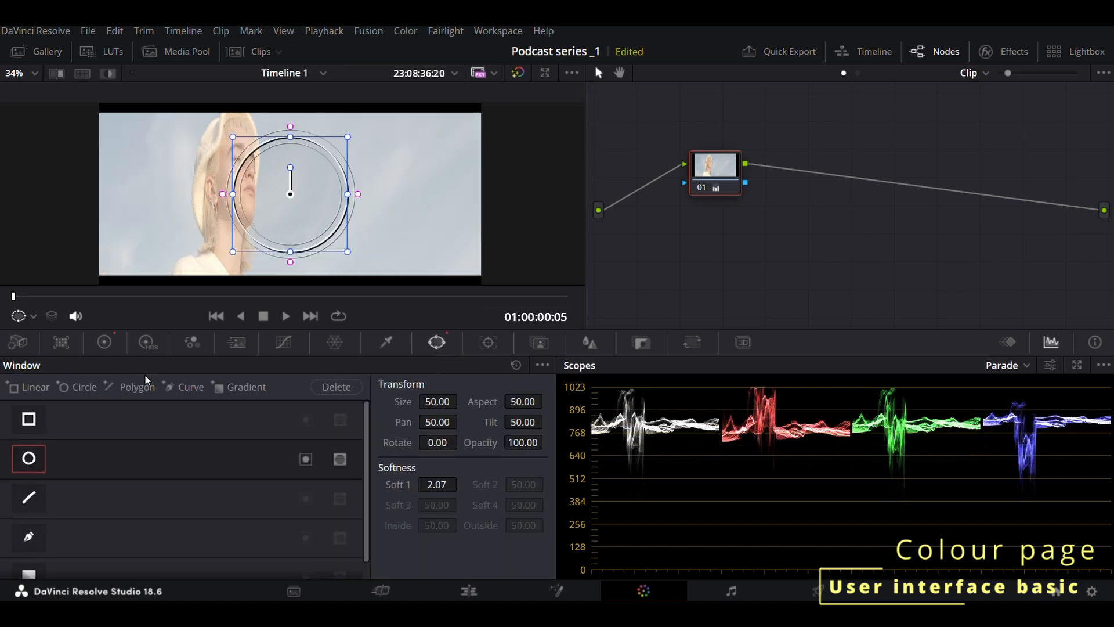
drag(289, 229, 235, 279)
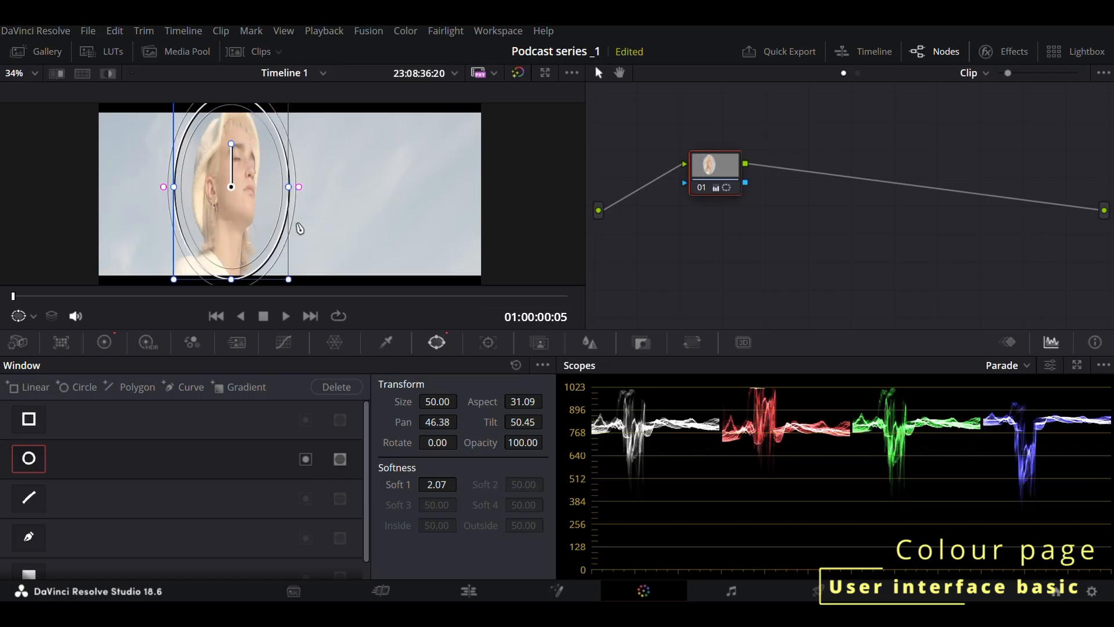
drag(290, 187, 422, 189)
Darken the windowed area by setting the master Gamma to -0.35 and add a serial node after node 01
click(105, 342)
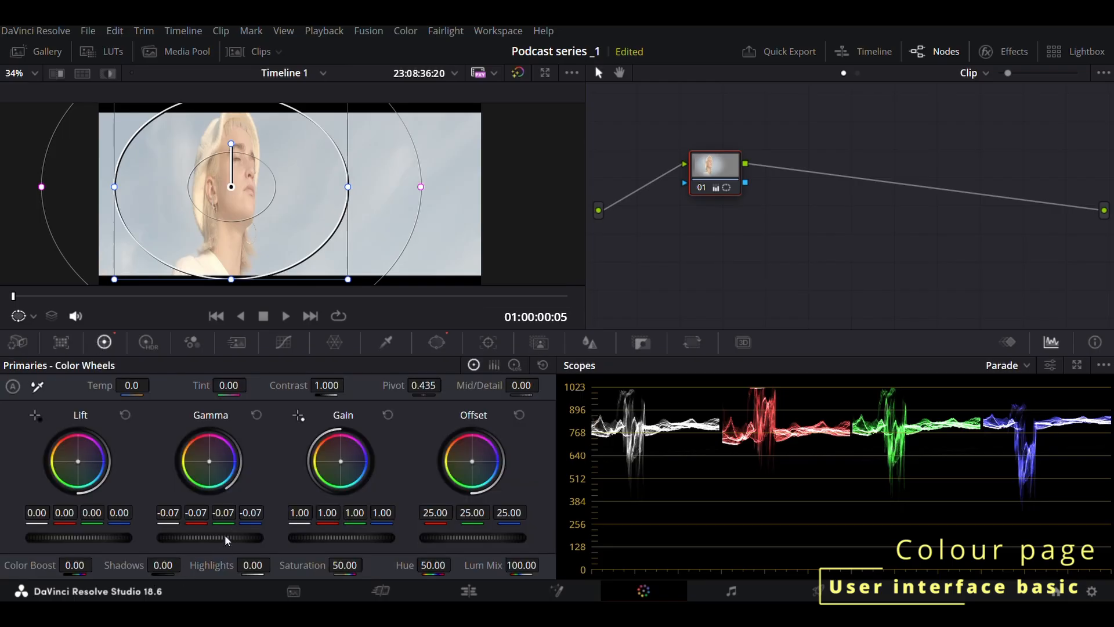
drag(226, 541, 186, 541)
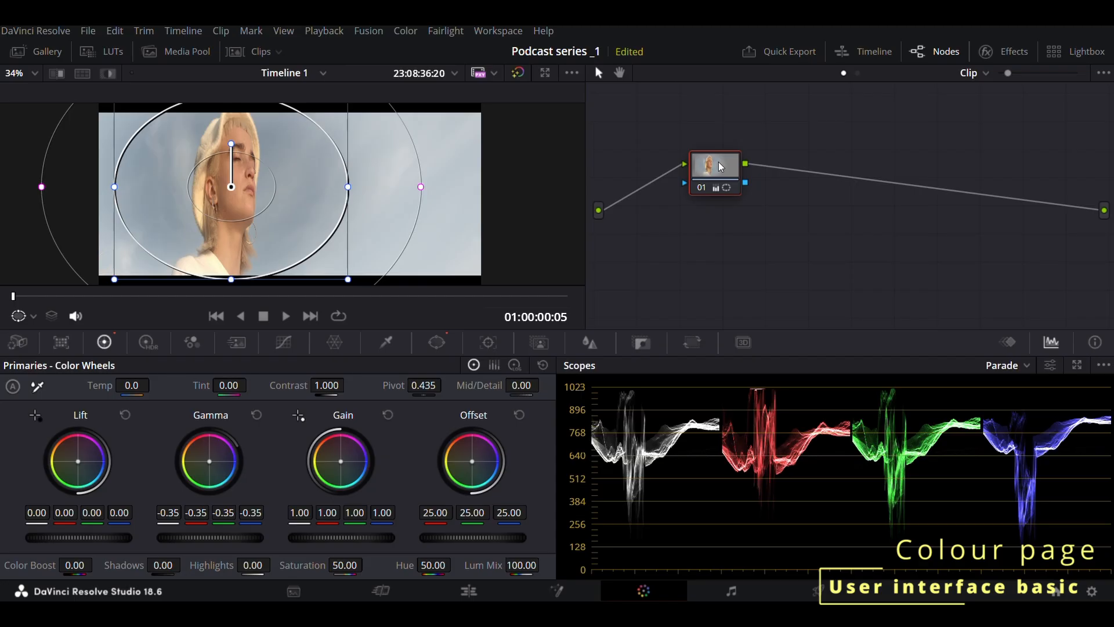
key(alt+s)
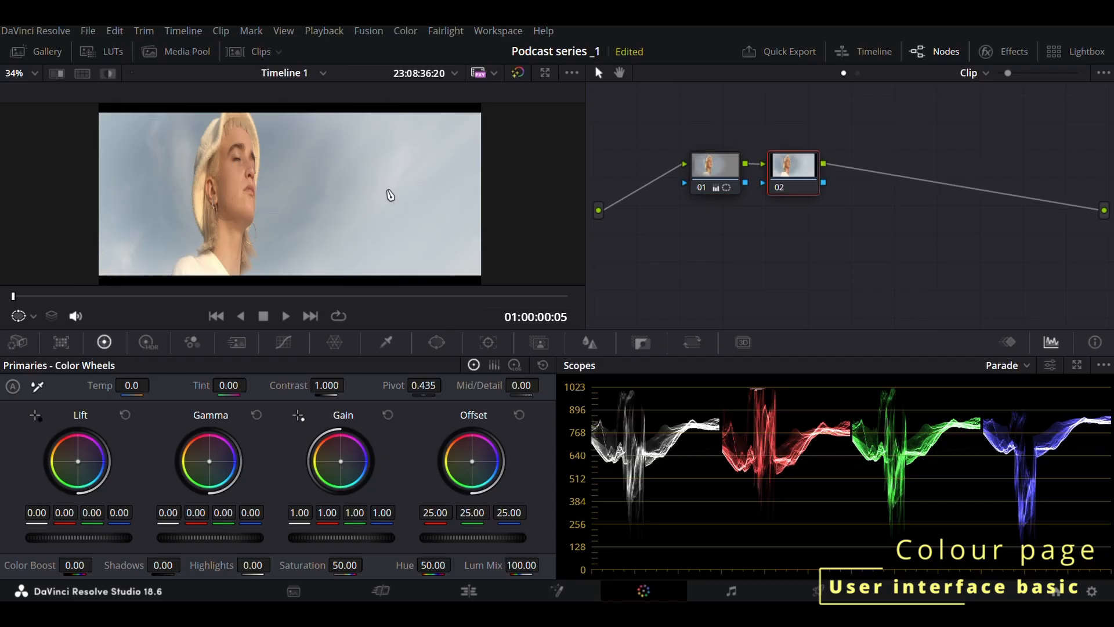
Compare the image with the grades bypassed and enabled, and preview it full screen
key(shift+d)
key(shift+d)
key(ctrl+f)
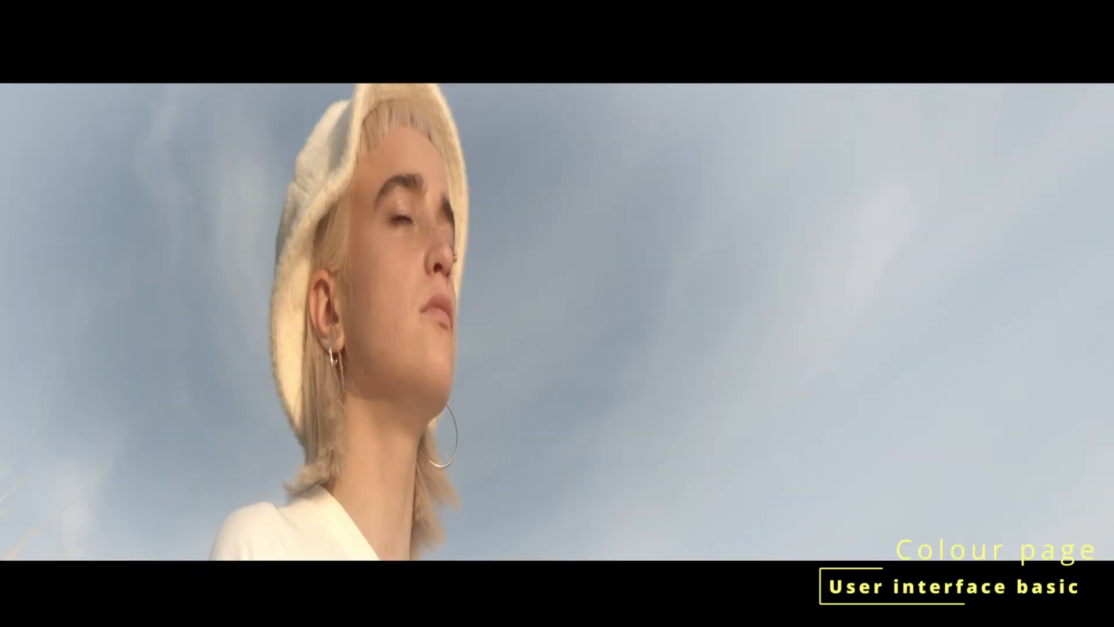
key(Escape)
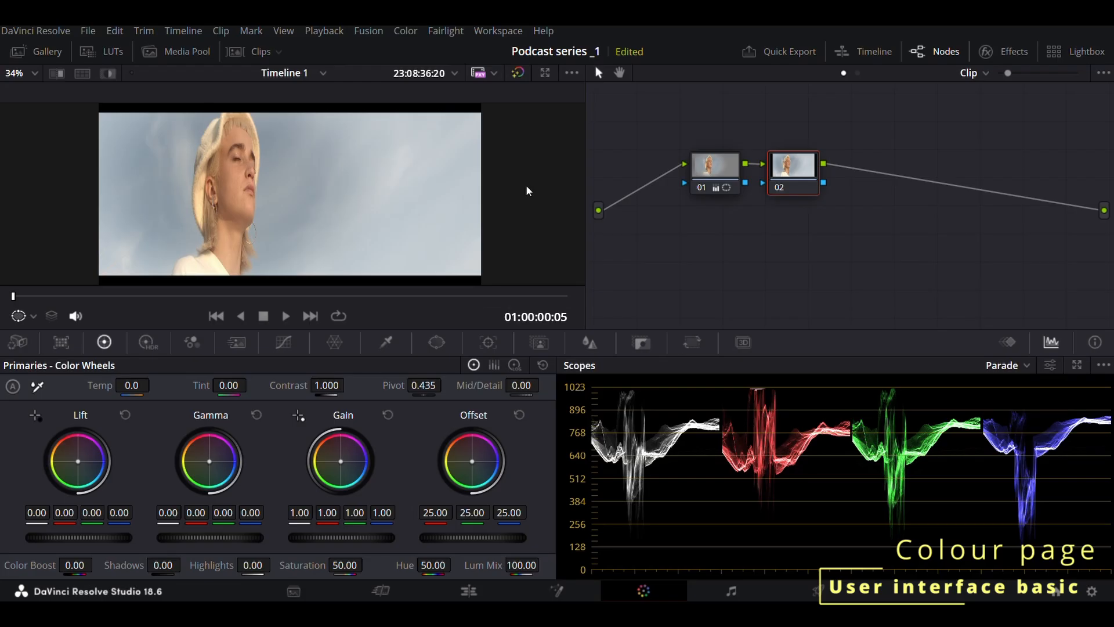
On node 02, place a linear window over the face at Pan 46.11 and Tilt 50.20, and add a circle window
click(437, 342)
scroll(200, 469, down, 1)
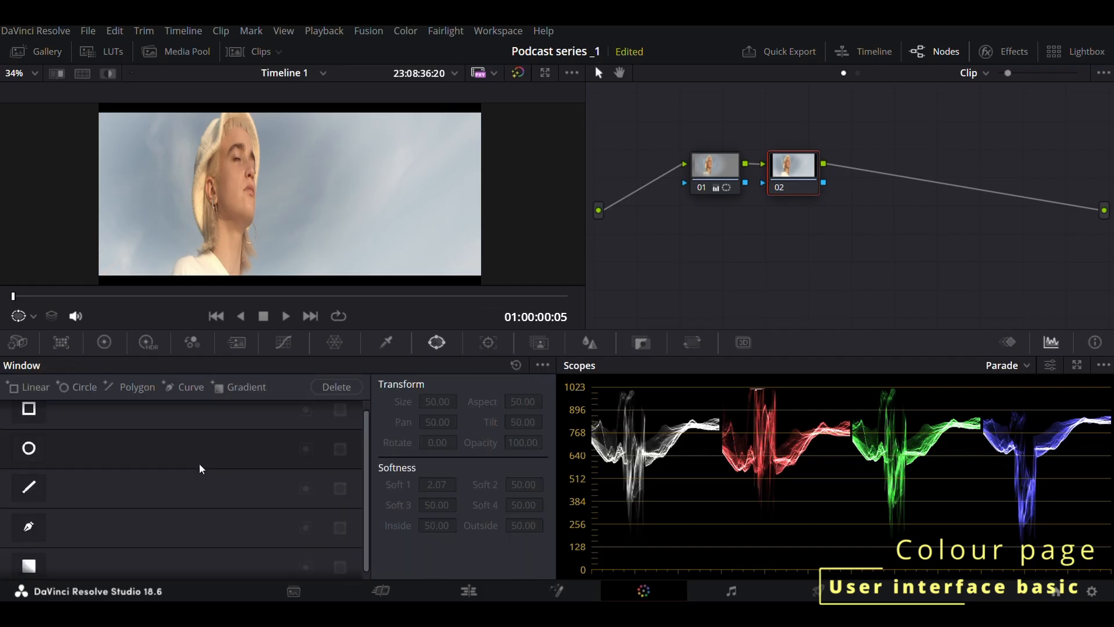
scroll(116, 508, up, 1)
click(28, 419)
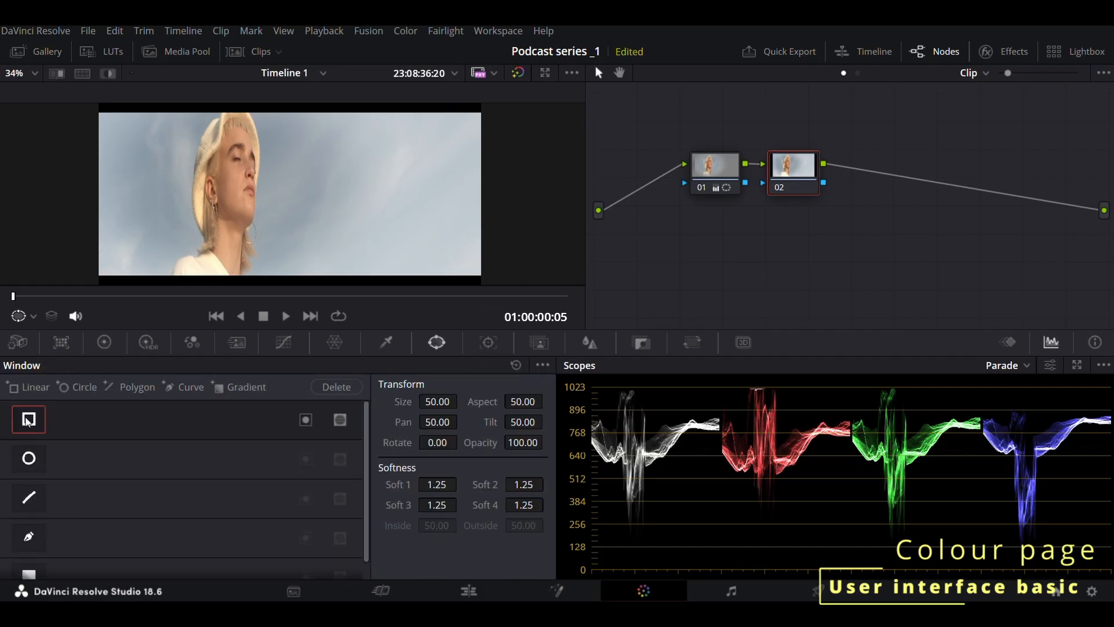
drag(289, 193, 227, 191)
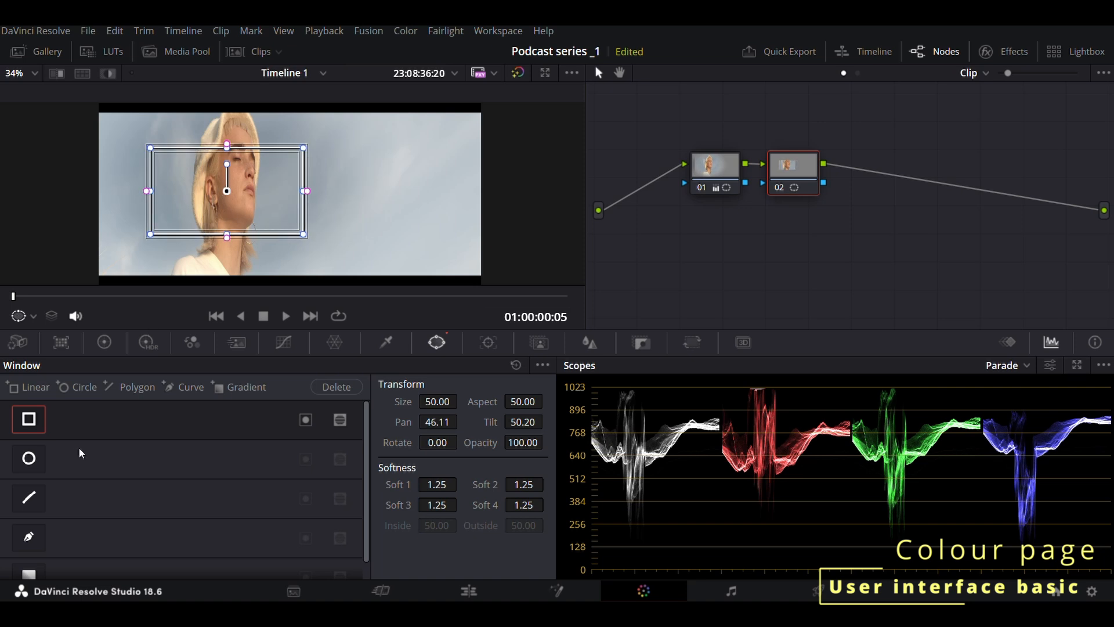
click(48, 470)
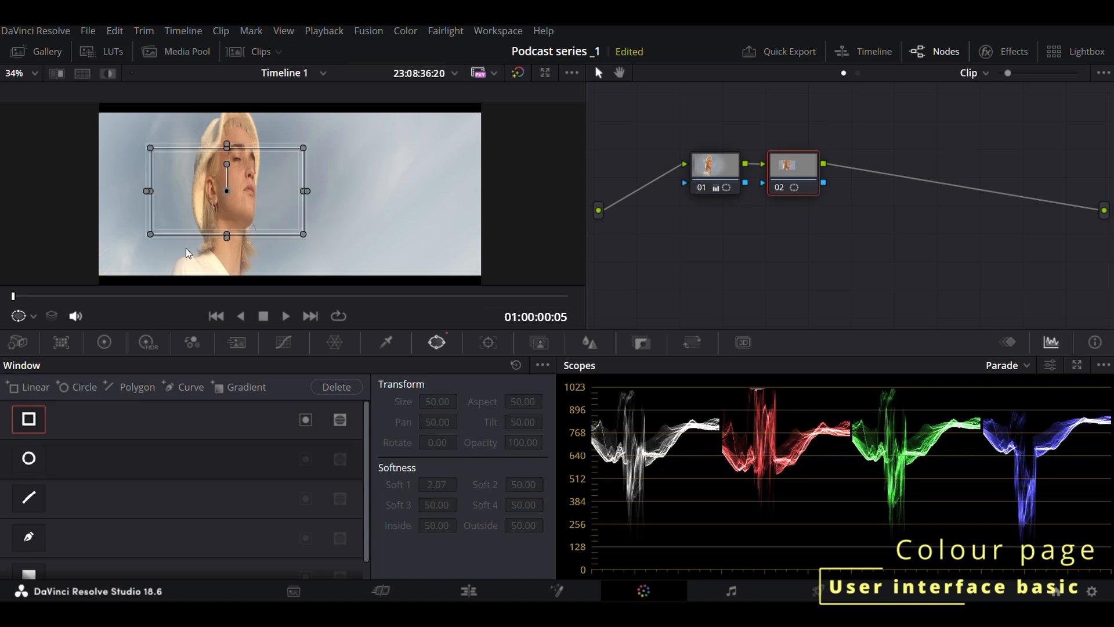
click(32, 464)
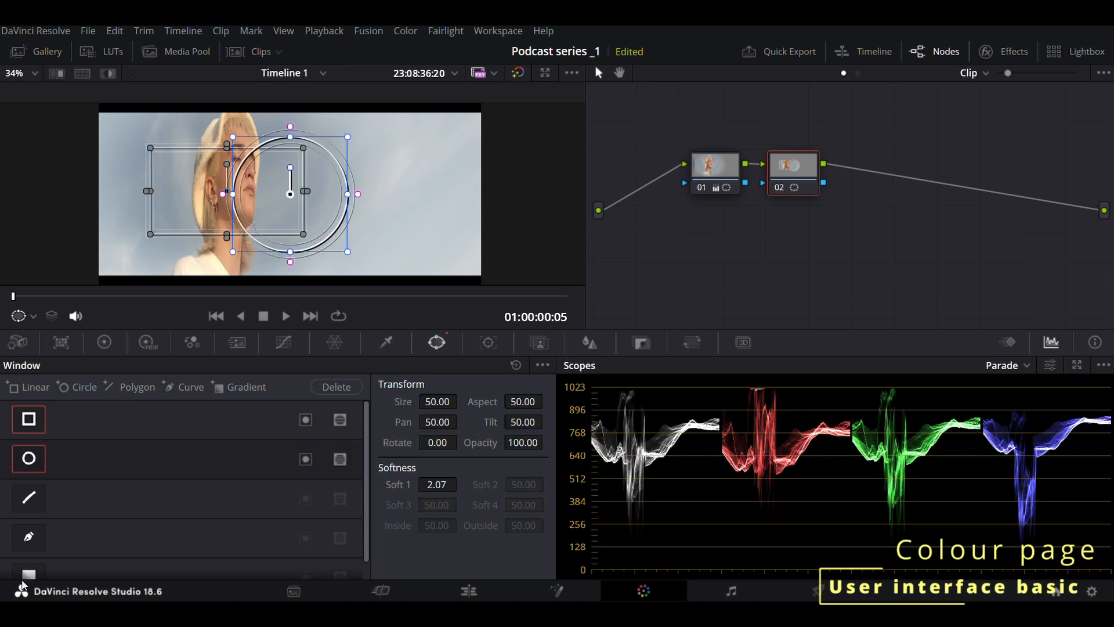
Add a polygon window to node 02, and reset all grades and nodes of the clip
click(30, 499)
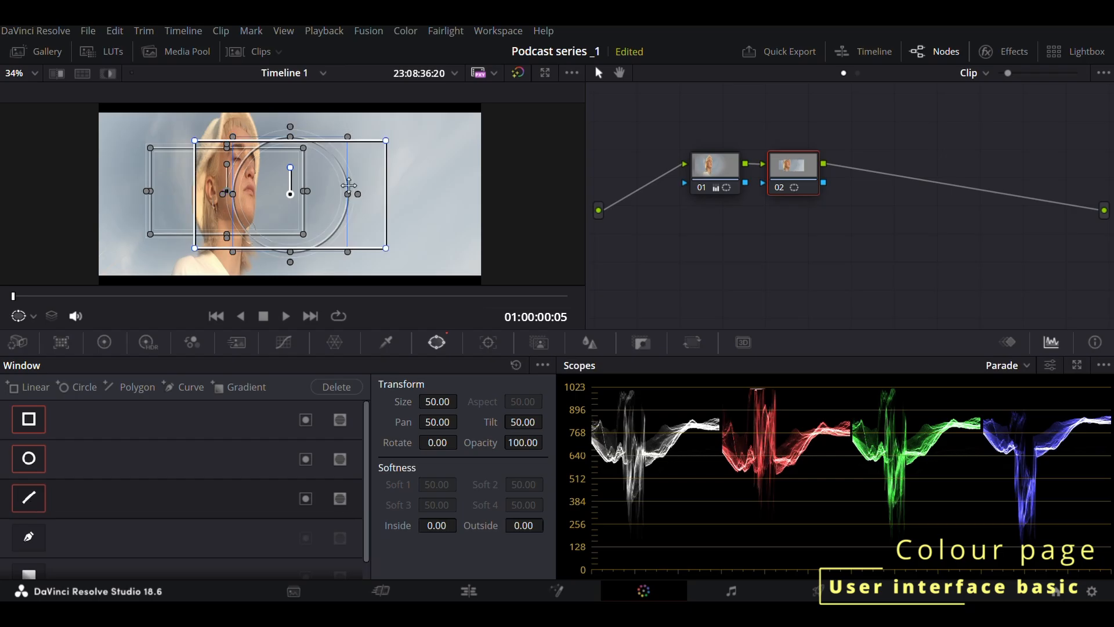
right_click(828, 100)
click(853, 105)
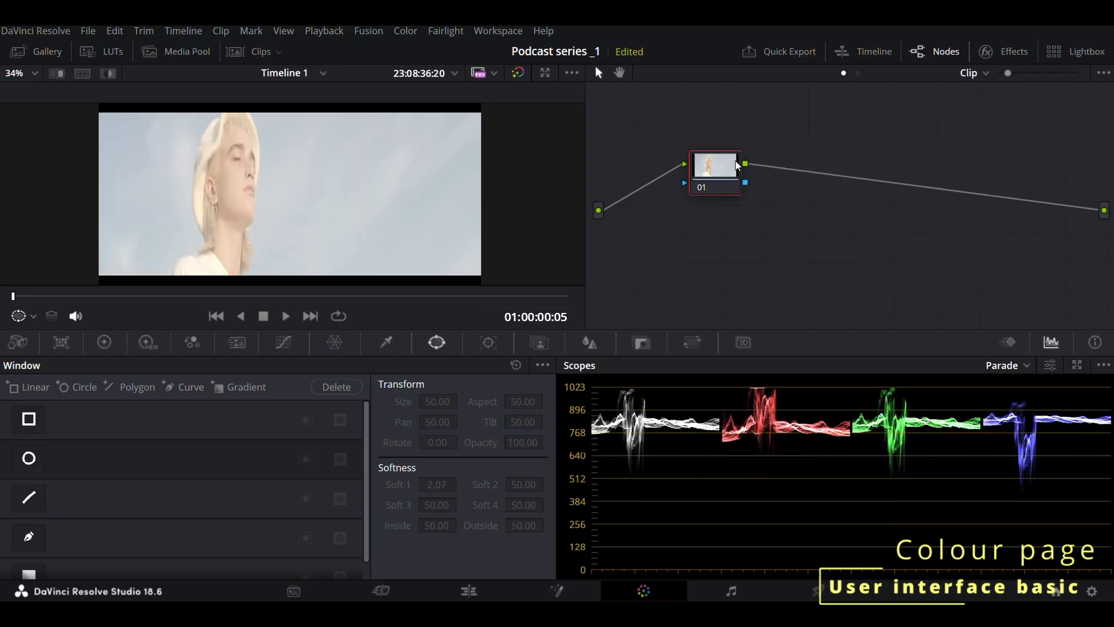
Add a polygon window to node 01, move it to Pan 49.33 and Tilt 50.18, and reset all grades and nodes
click(26, 497)
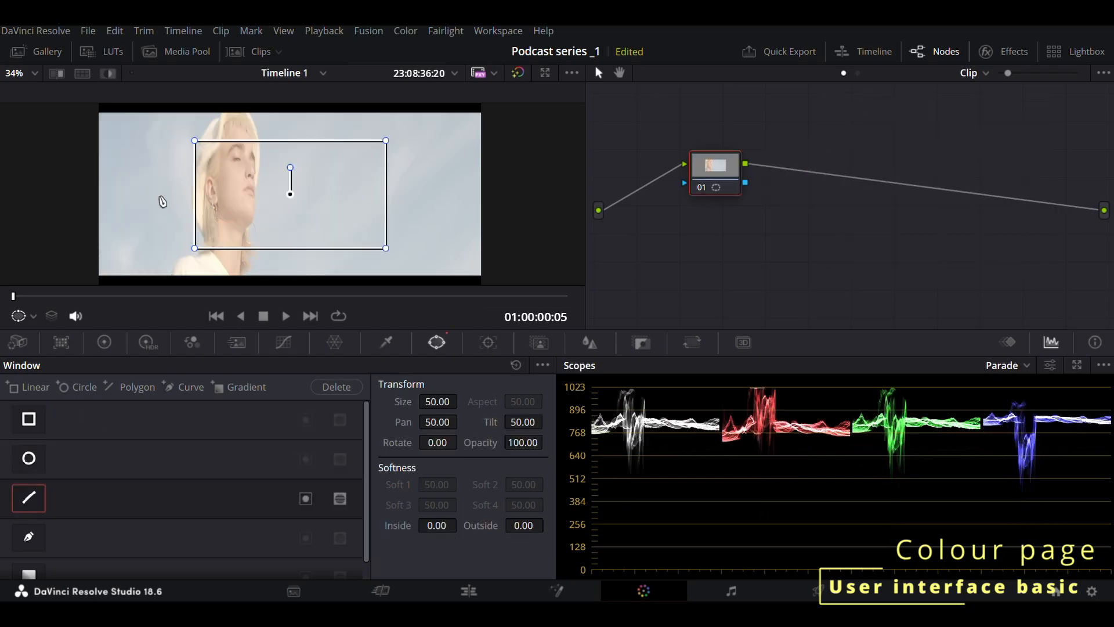
drag(219, 190, 209, 186)
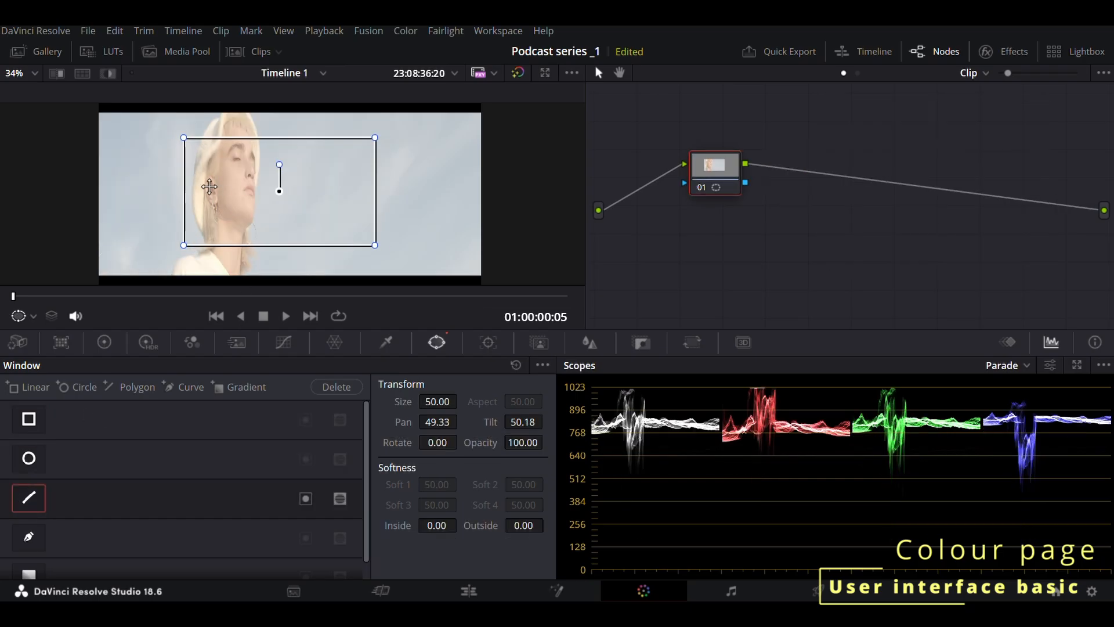
right_click(720, 130)
click(771, 144)
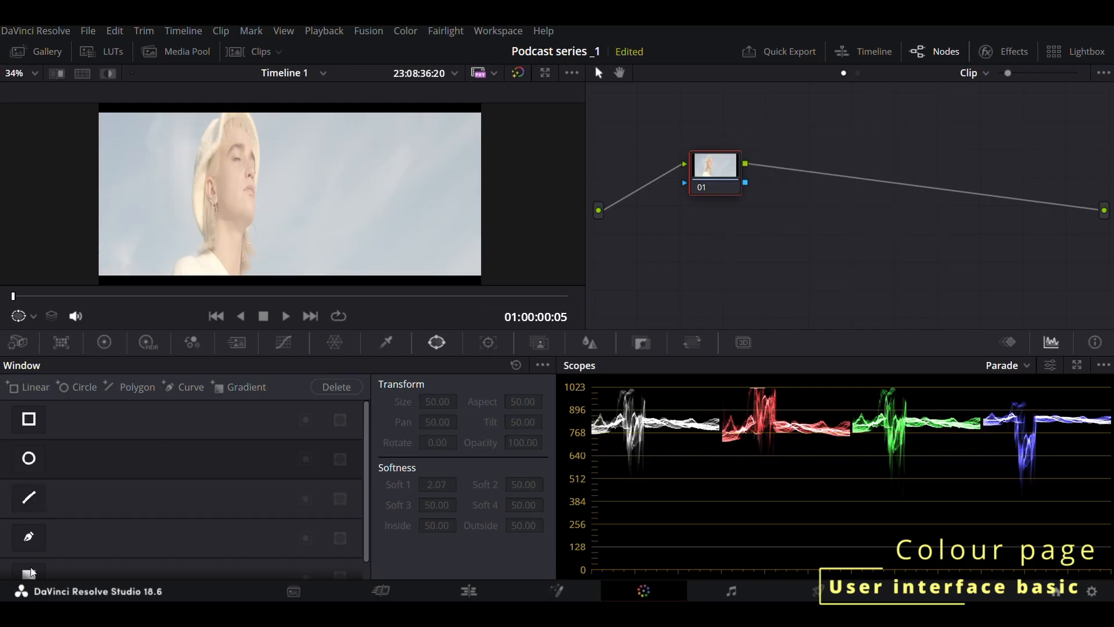
Add a curve window to node 01 and draw a closed five-point outline around the subject's face and neck
click(30, 539)
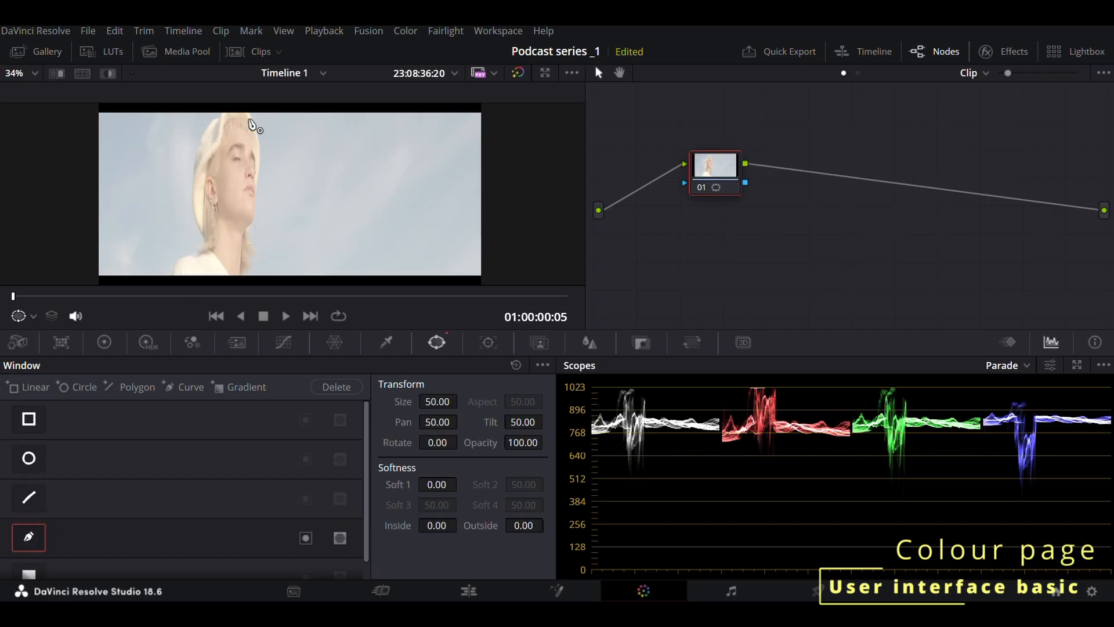
click(244, 114)
click(219, 140)
click(196, 219)
click(239, 265)
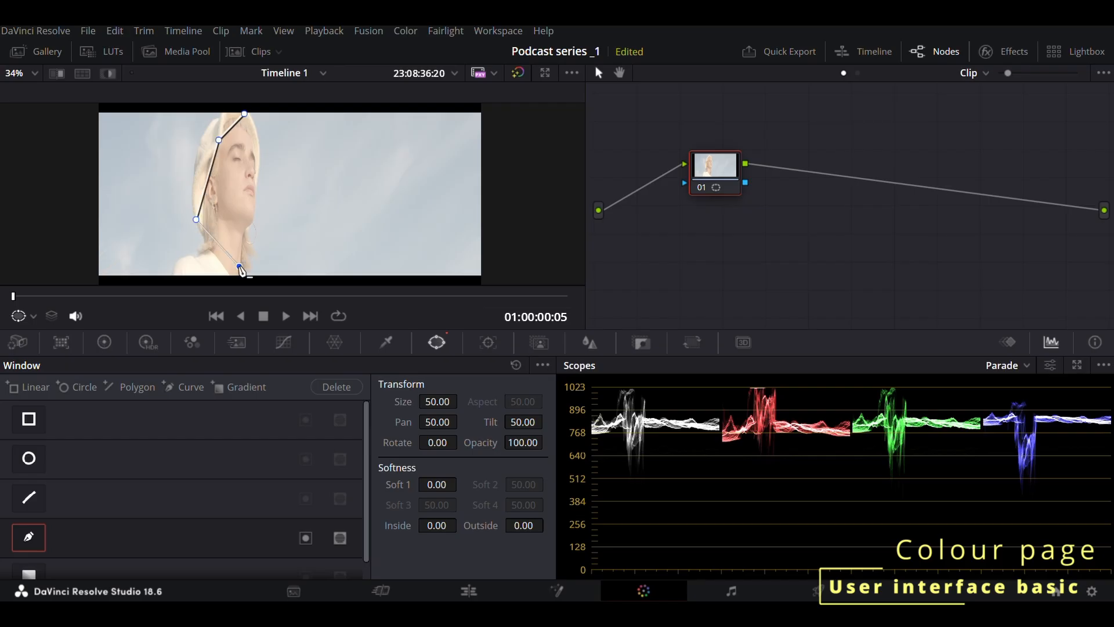
click(276, 176)
click(244, 114)
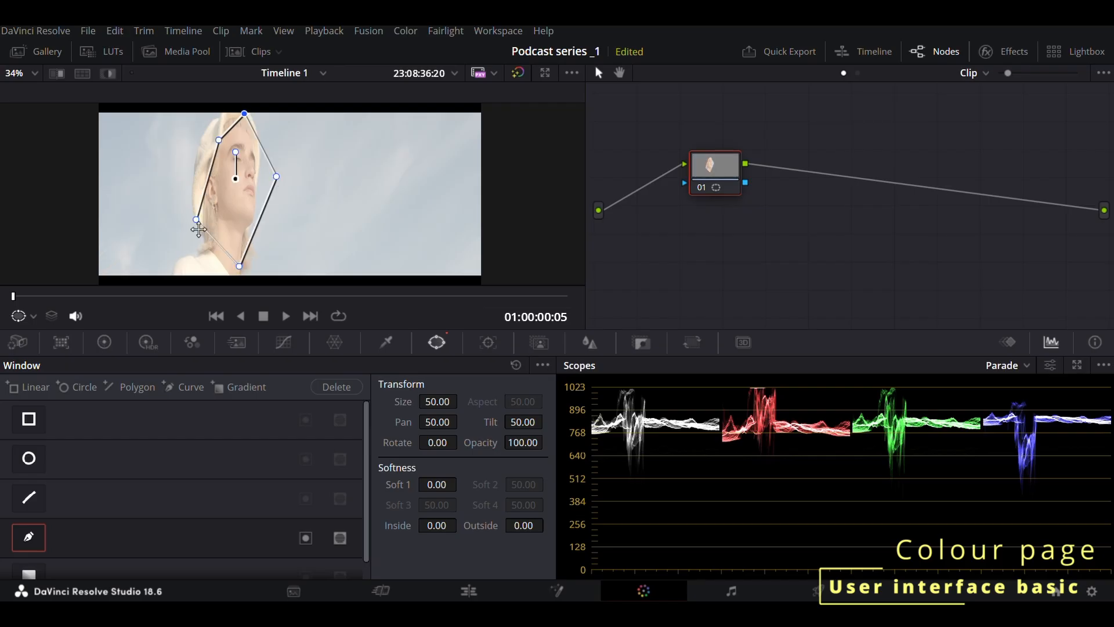
Darken the windowed area by setting the master Gamma to -0.12, and reset all grades and nodes
click(104, 341)
drag(209, 539, 204, 539)
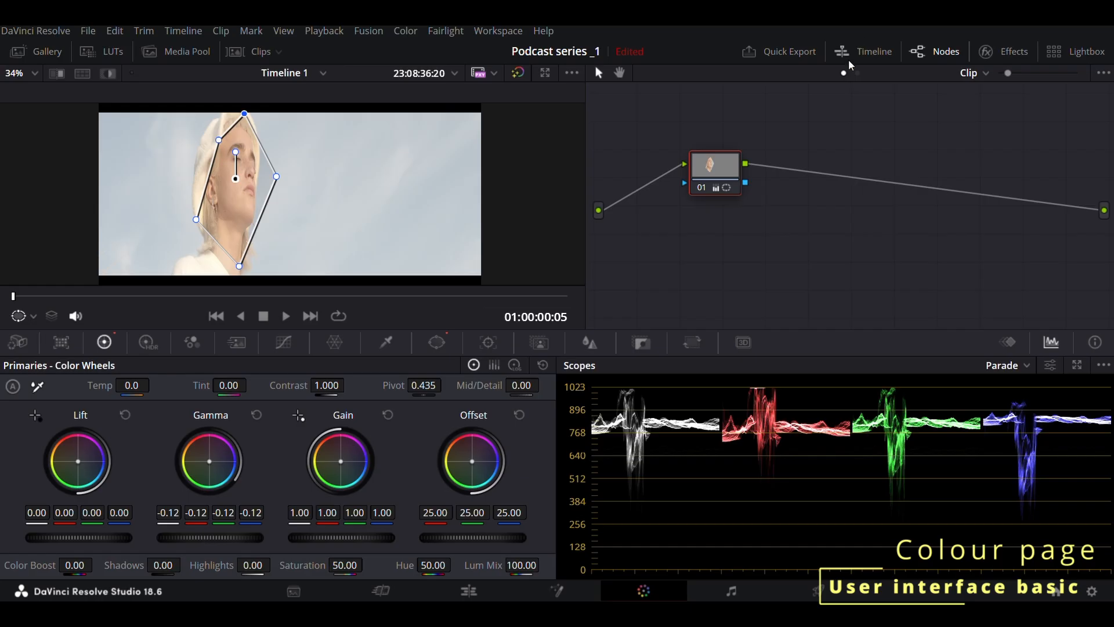
right_click(765, 112)
click(781, 120)
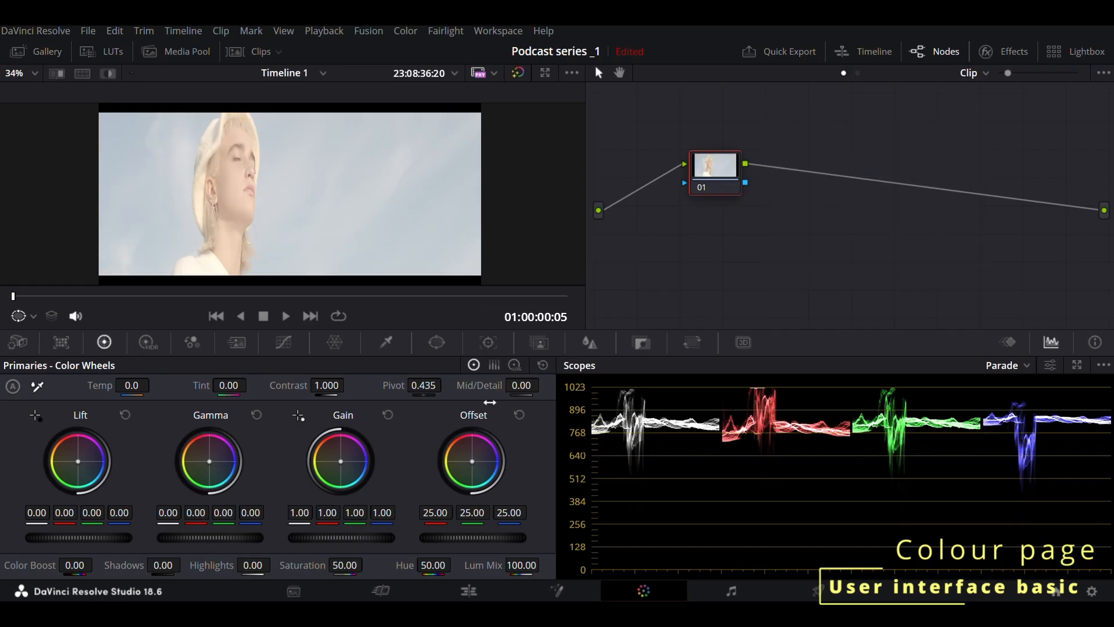
Look through the Tracker, Magic Mask, Blur and Key palettes
click(488, 347)
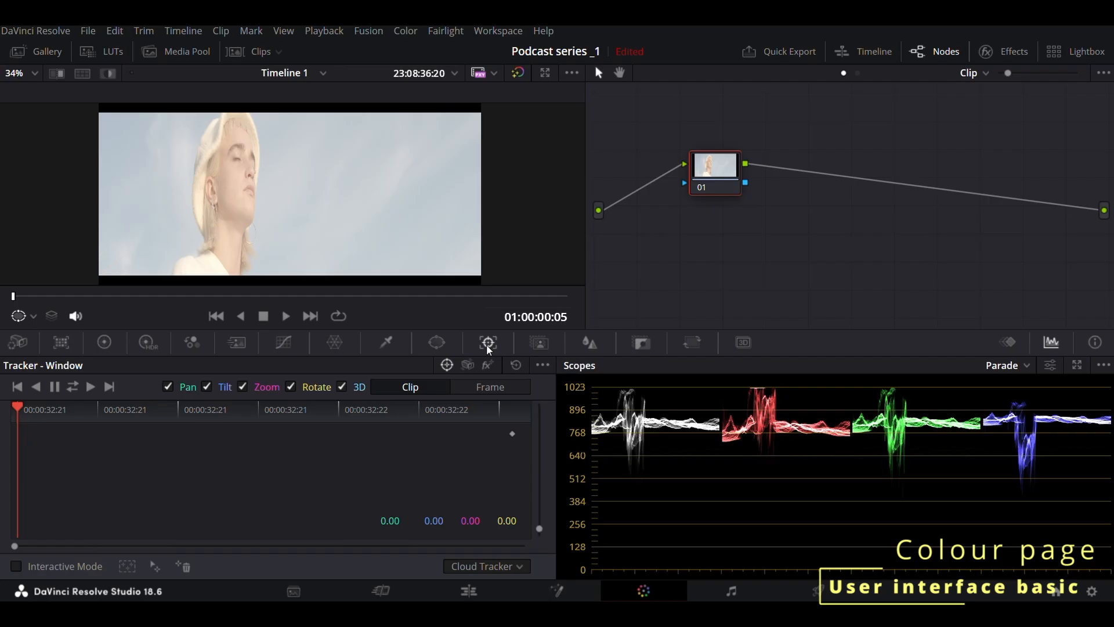
click(538, 342)
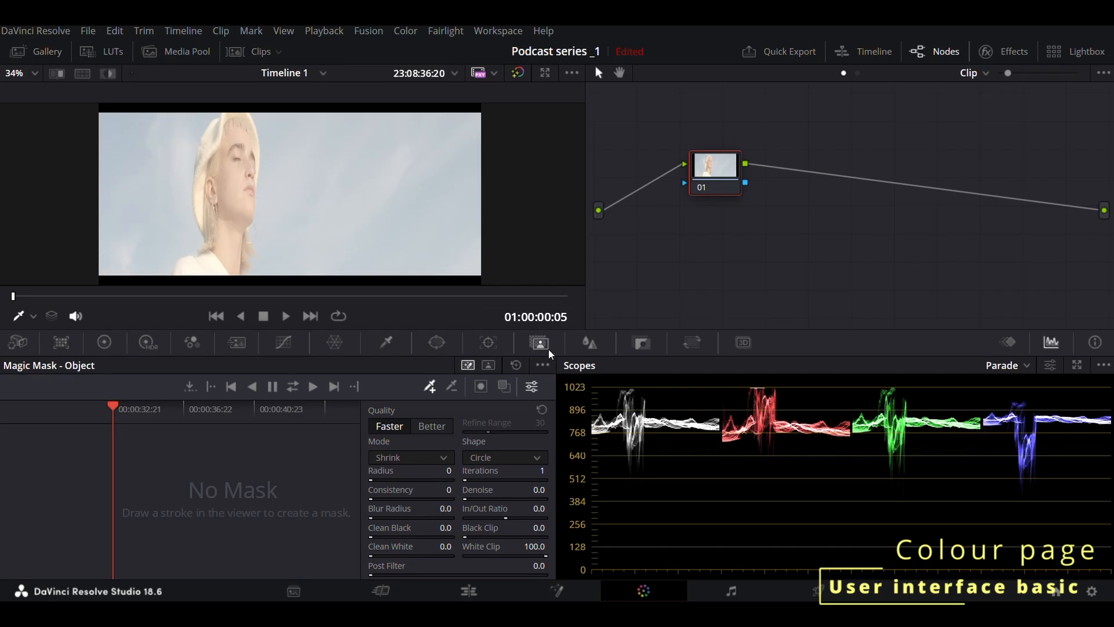
click(592, 343)
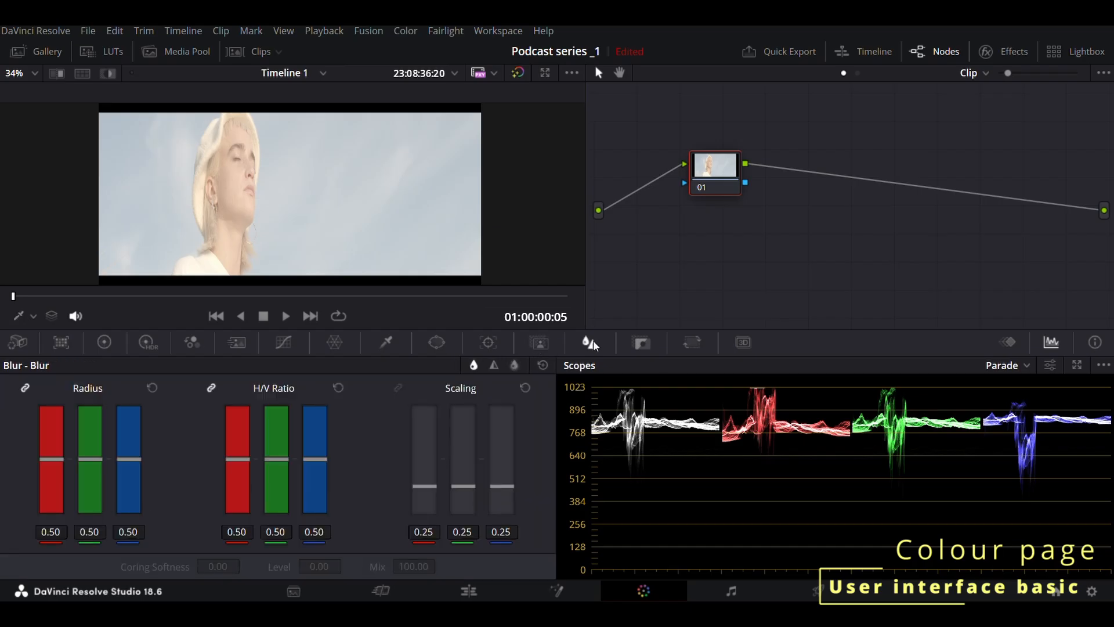
click(642, 343)
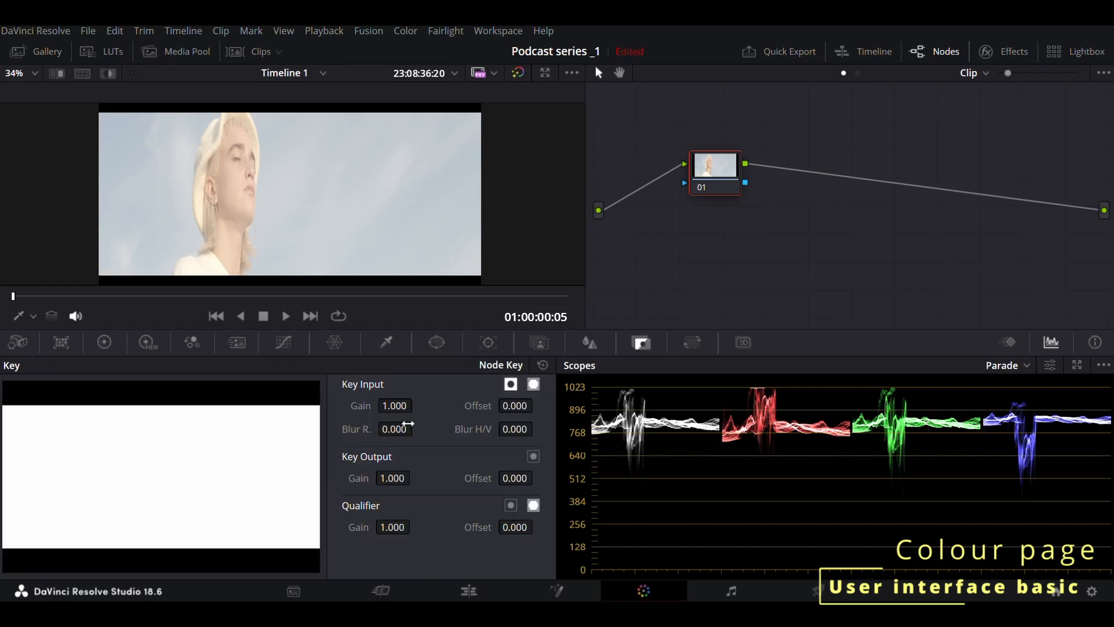
Apply the Rec709 Kodak 2383 D60 LUT from the Film Looks collection to node 01
click(104, 343)
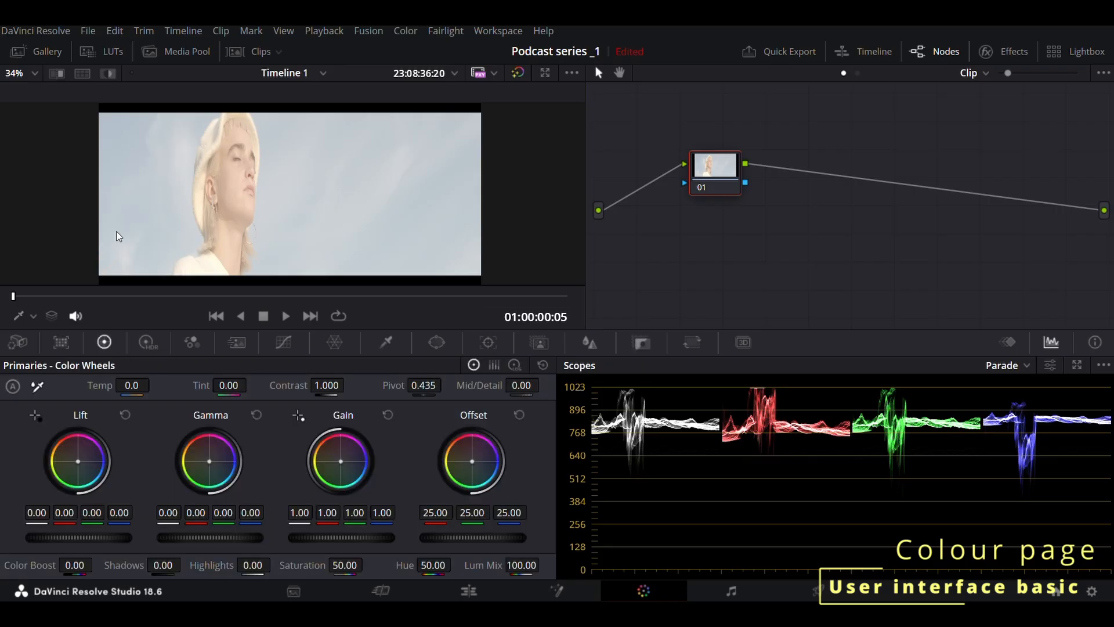
click(47, 55)
click(112, 55)
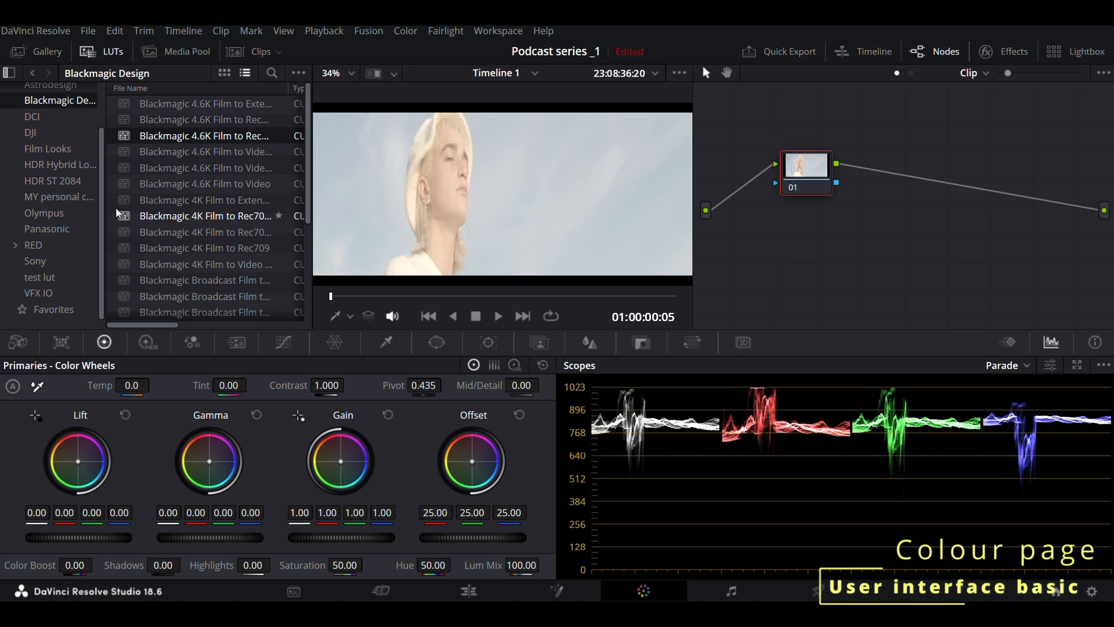
click(51, 149)
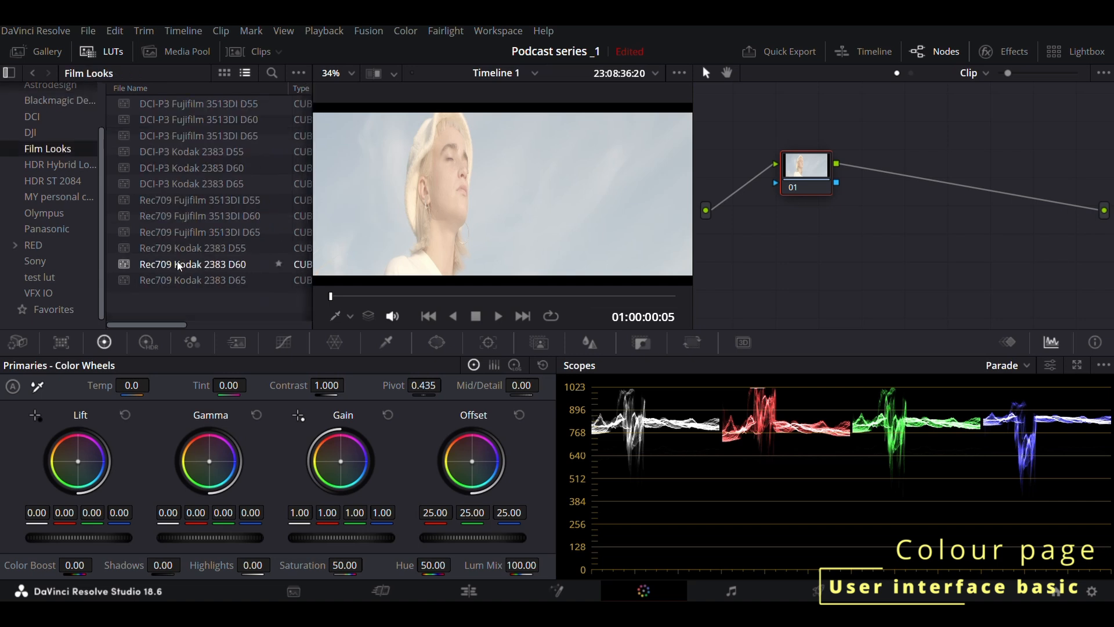
double_click(179, 266)
click(107, 53)
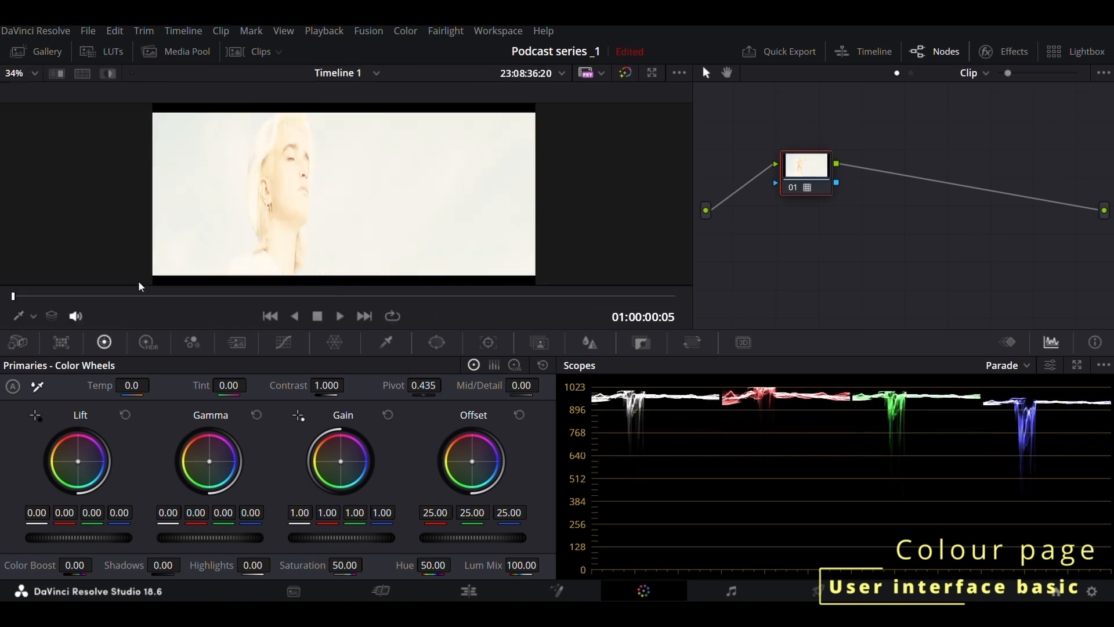
Darken the image by setting node 01's master Gamma to -0.31, and add a serial node after it
mouse_move(214, 538)
mouse_down()
mouse_move(180, 538)
mouse_move(214, 538)
mouse_up()
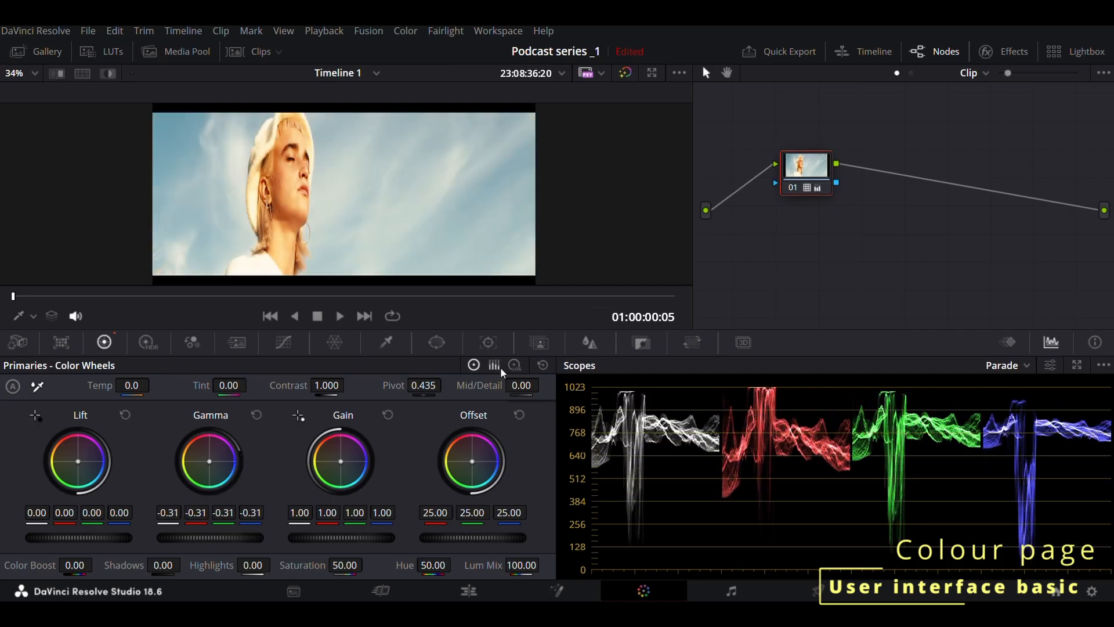
key(alt+s)
Lower node 02's Key Output Gain to nearly zero, and reset its Key settings
click(641, 344)
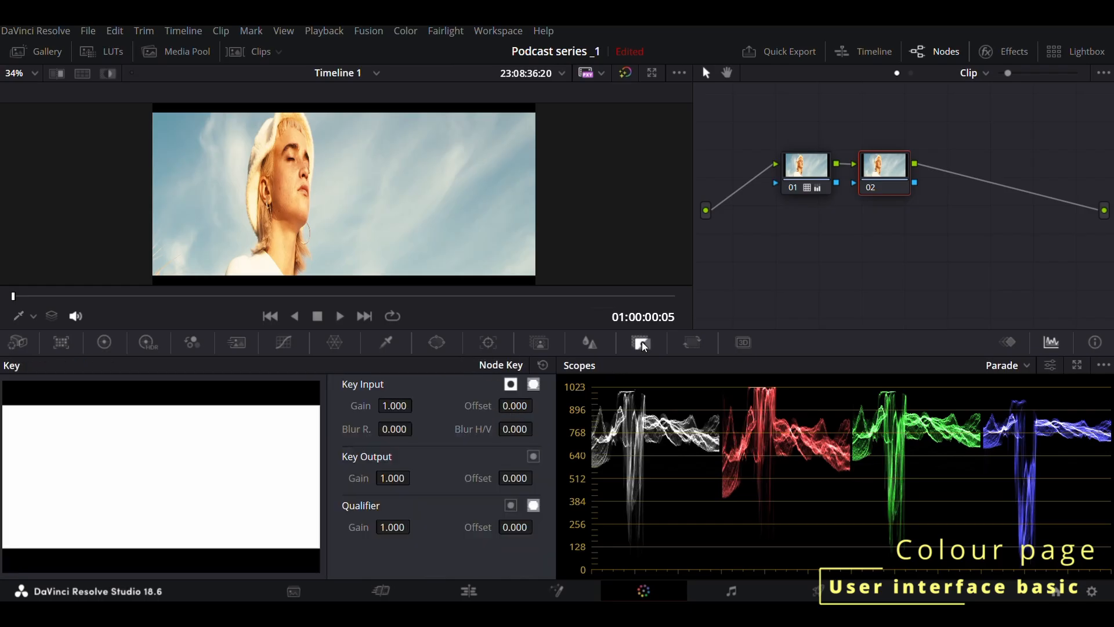
drag(398, 477, 396, 481)
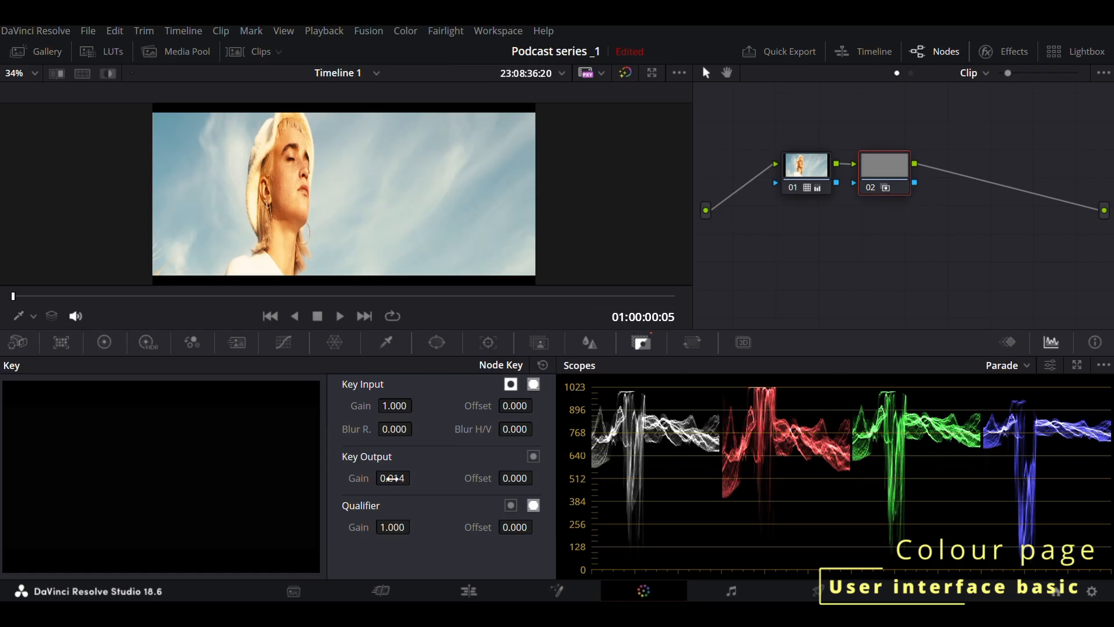
drag(394, 478, 394, 478)
click(543, 364)
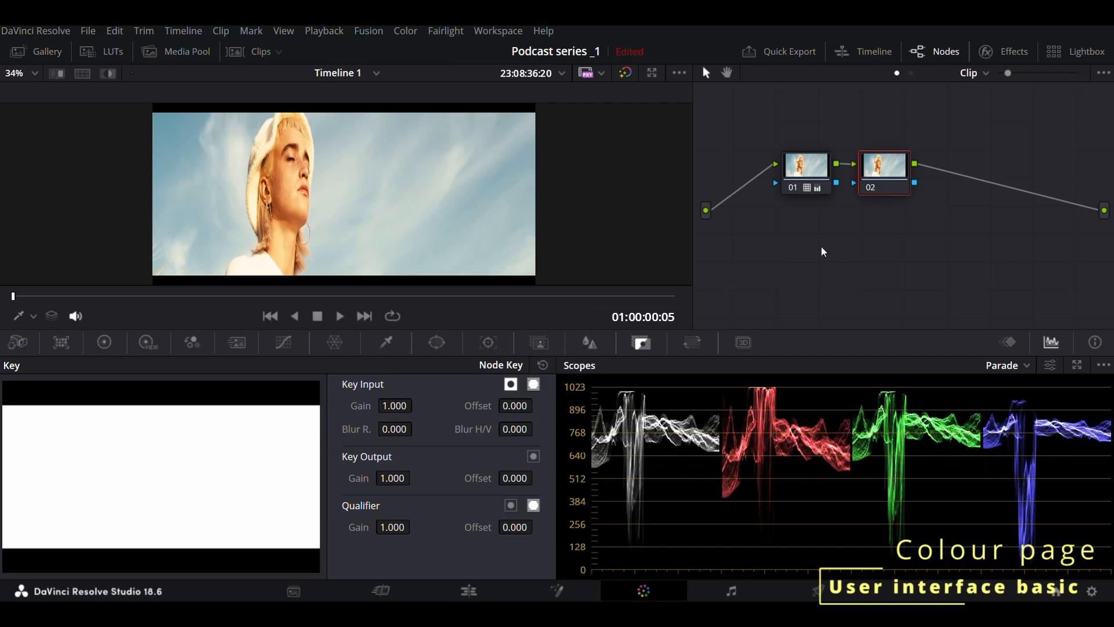
Adjust the Key Output Gain of node 01
click(807, 168)
drag(395, 480, 453, 477)
Set Color Boost to 100 on node 02 and fade its effect with a Key Output Gain of 0.022
click(898, 172)
click(105, 342)
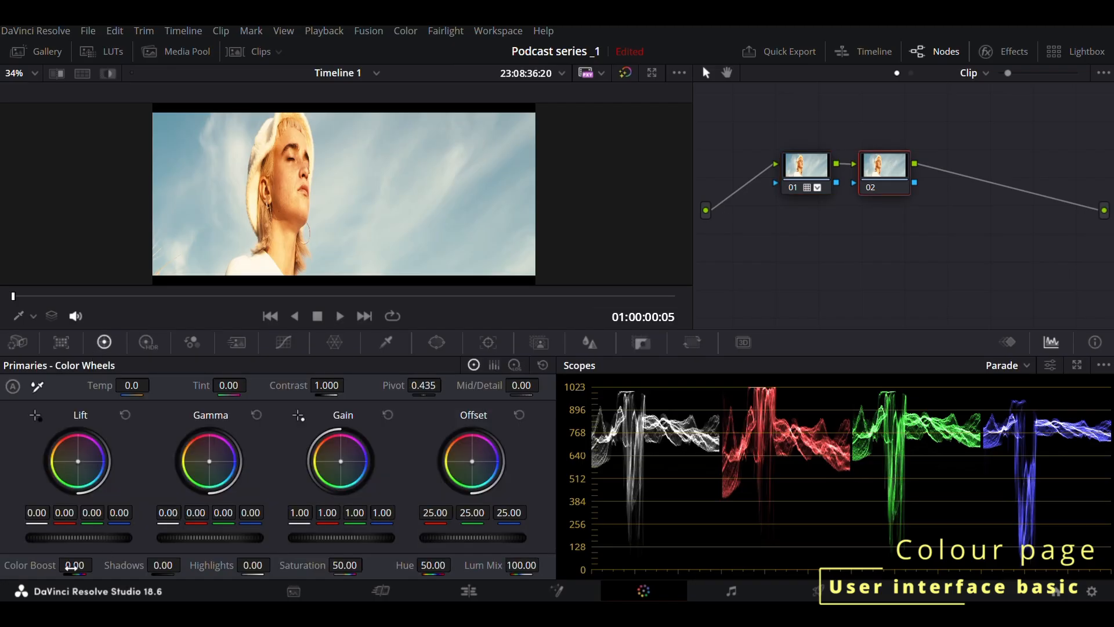
double_click(71, 564)
text(100)
key(Return)
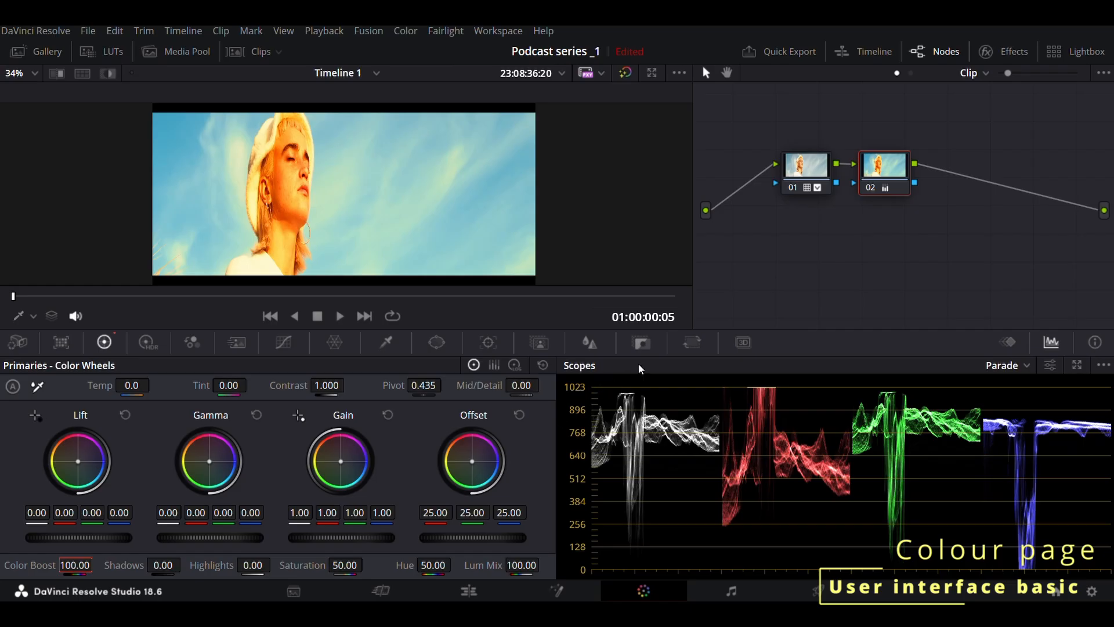
click(643, 344)
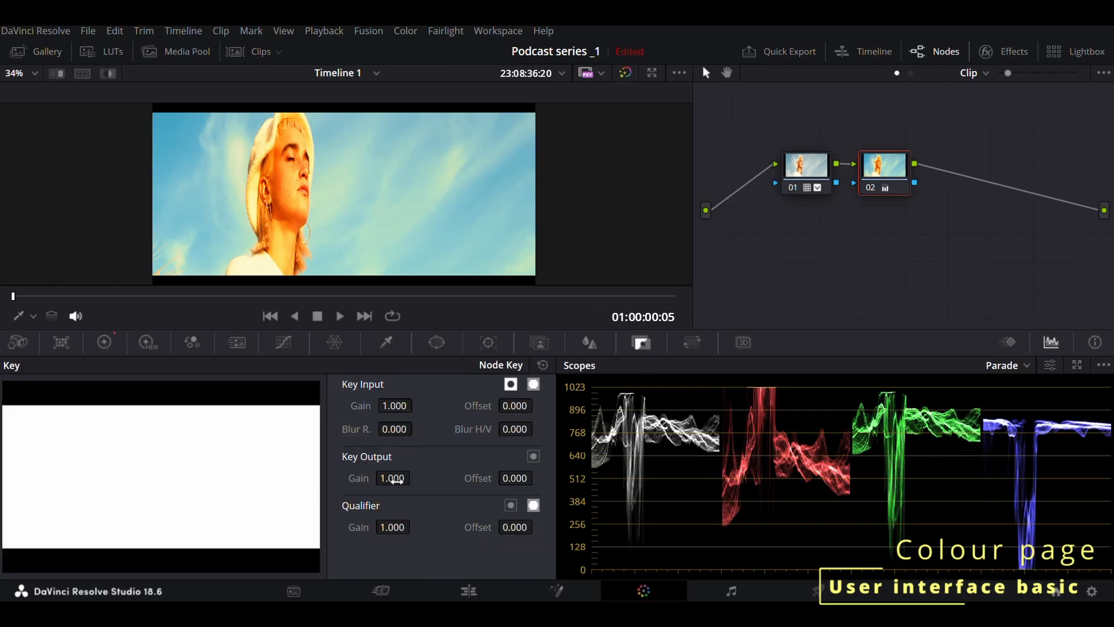
mouse_move(392, 478)
mouse_down()
mouse_move(334, 478)
mouse_move(417, 476)
mouse_move(396, 479)
mouse_up()
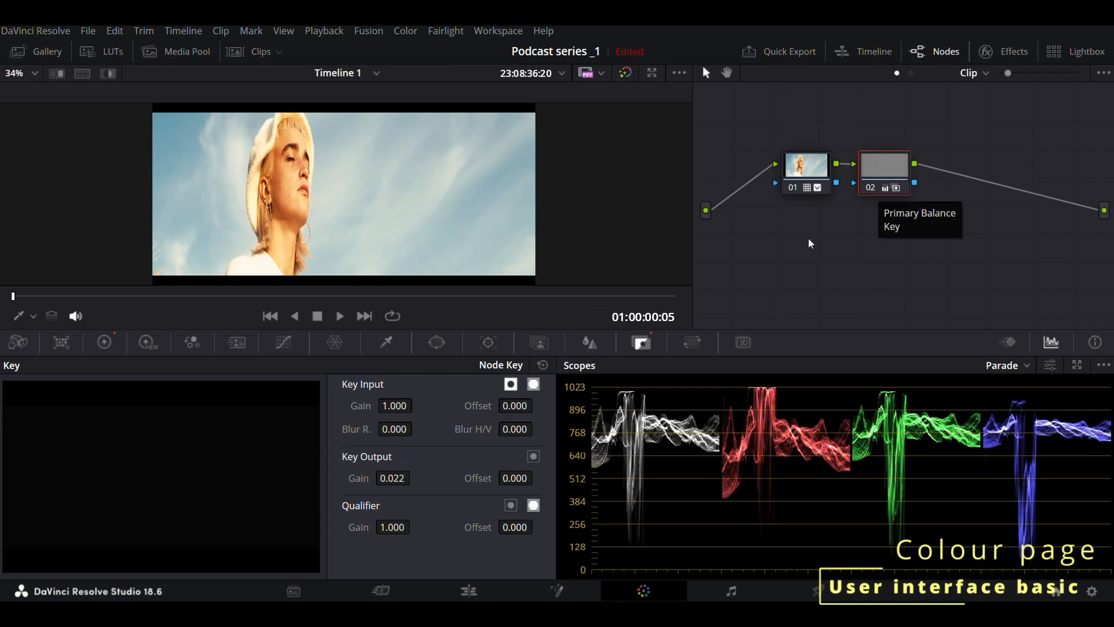
In Input Sizing, set Pan to 33.500, Width to 1.339 and Height to 0.661
click(694, 349)
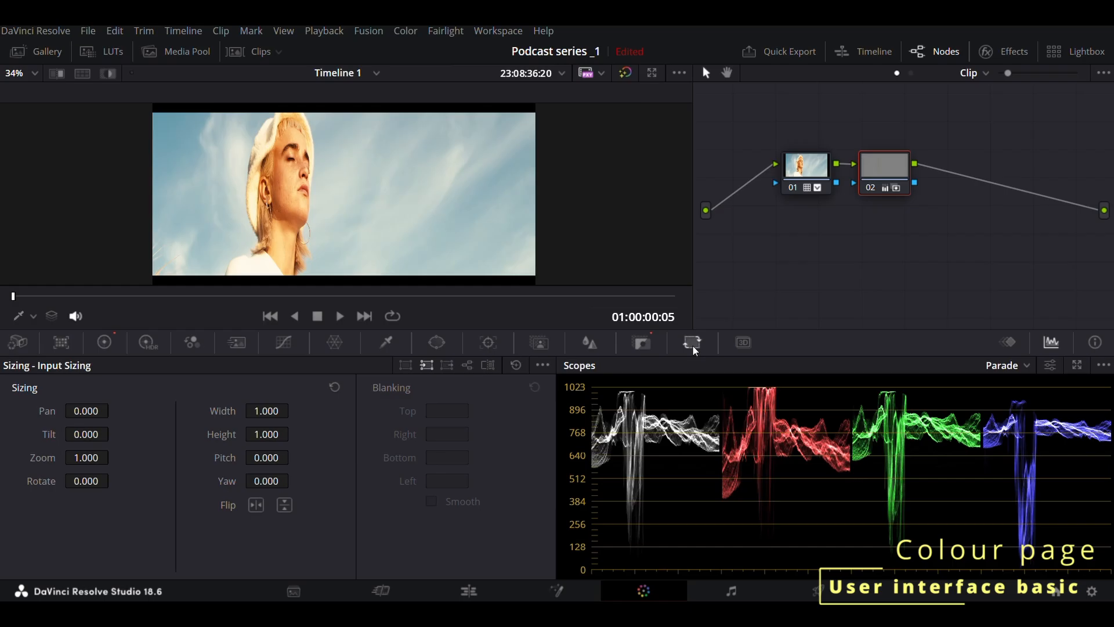
drag(91, 412, 126, 411)
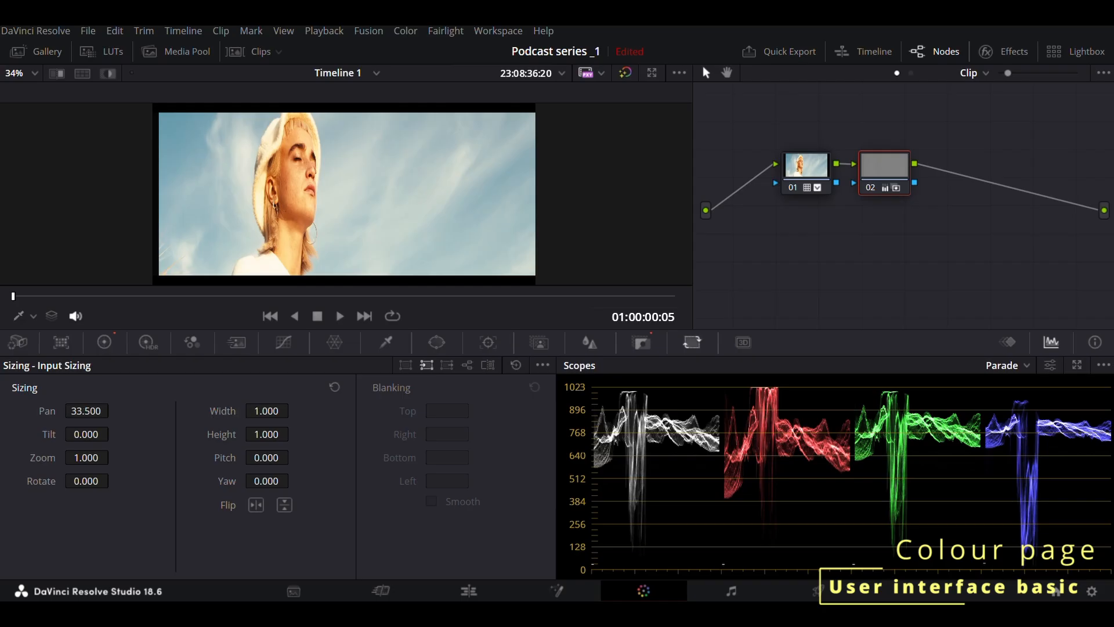
drag(267, 410, 294, 433)
click(241, 427)
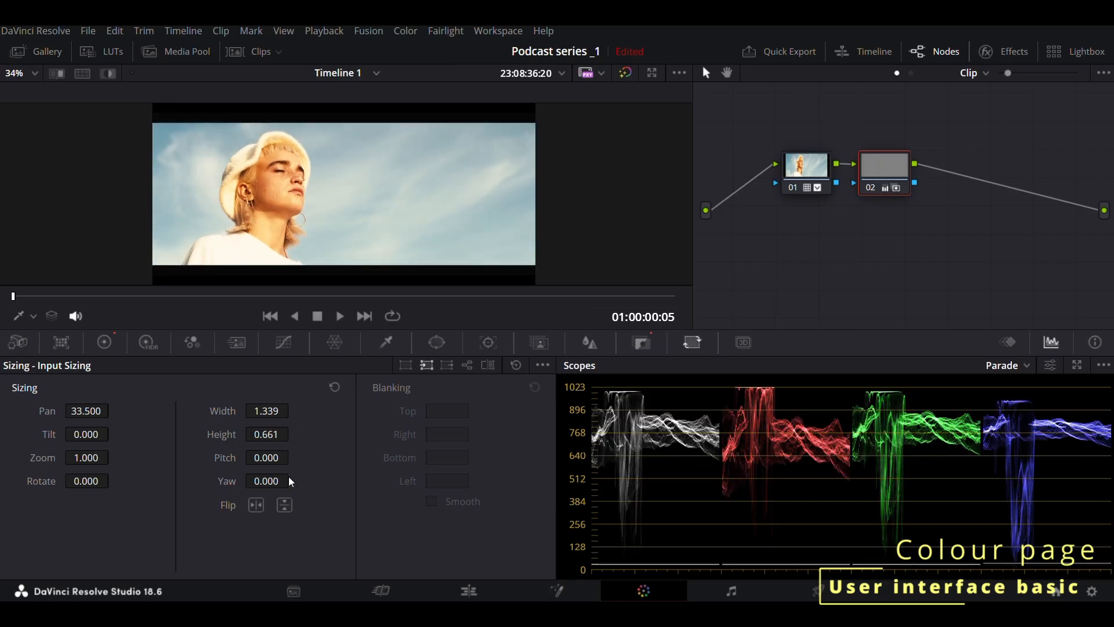
Set the Input Sizing Pitch to -0.110 and Rotate to 14.250, and reset all sizing values
drag(276, 458, 293, 457)
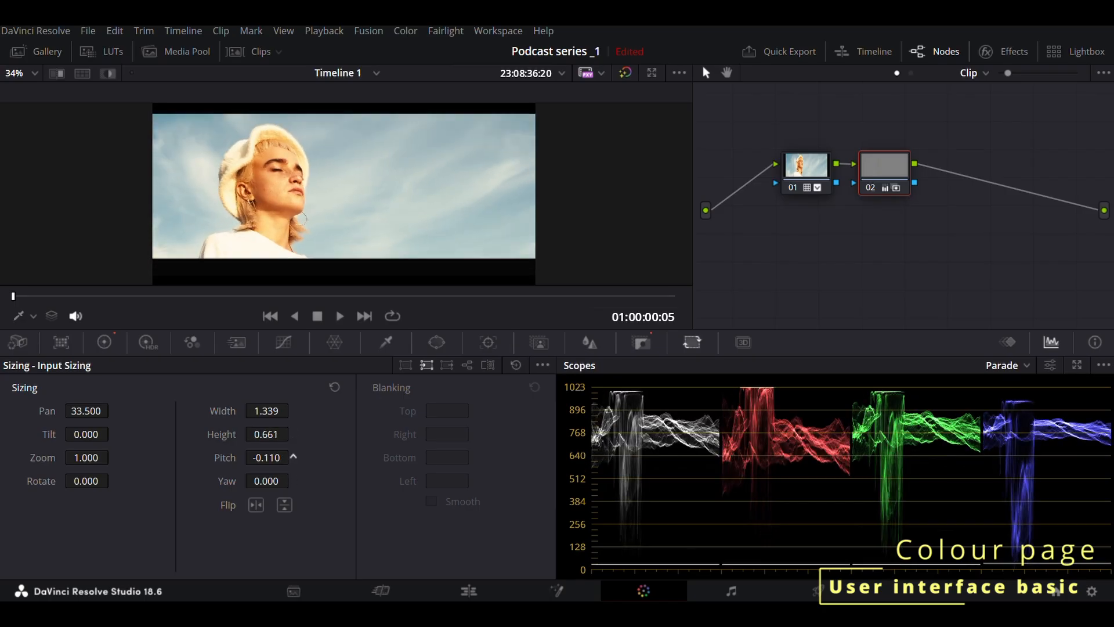
drag(81, 481, 246, 481)
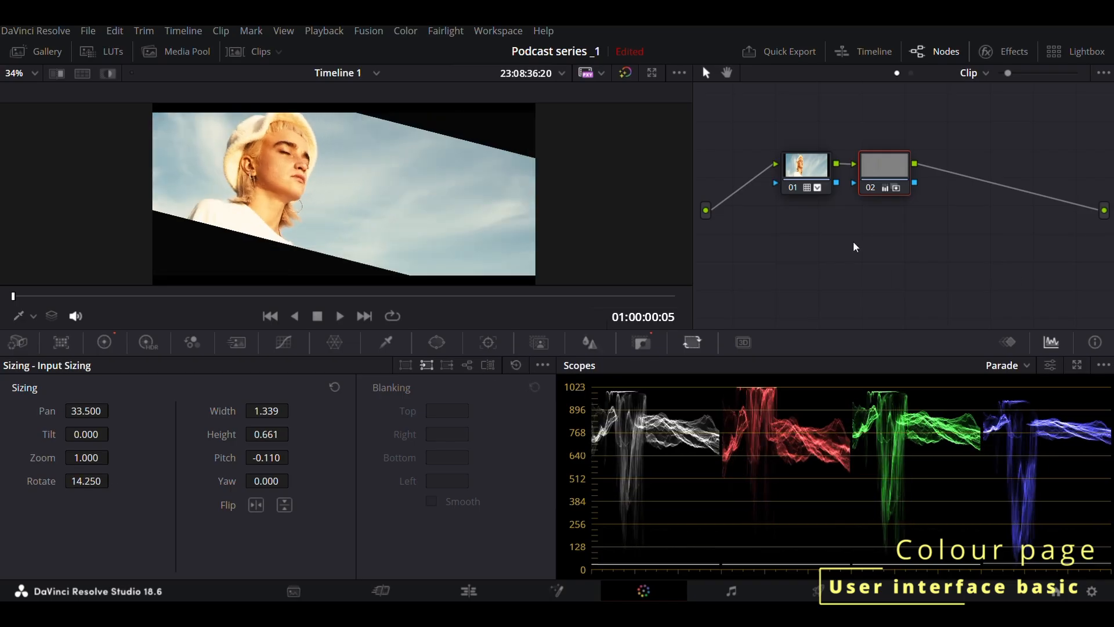
click(515, 364)
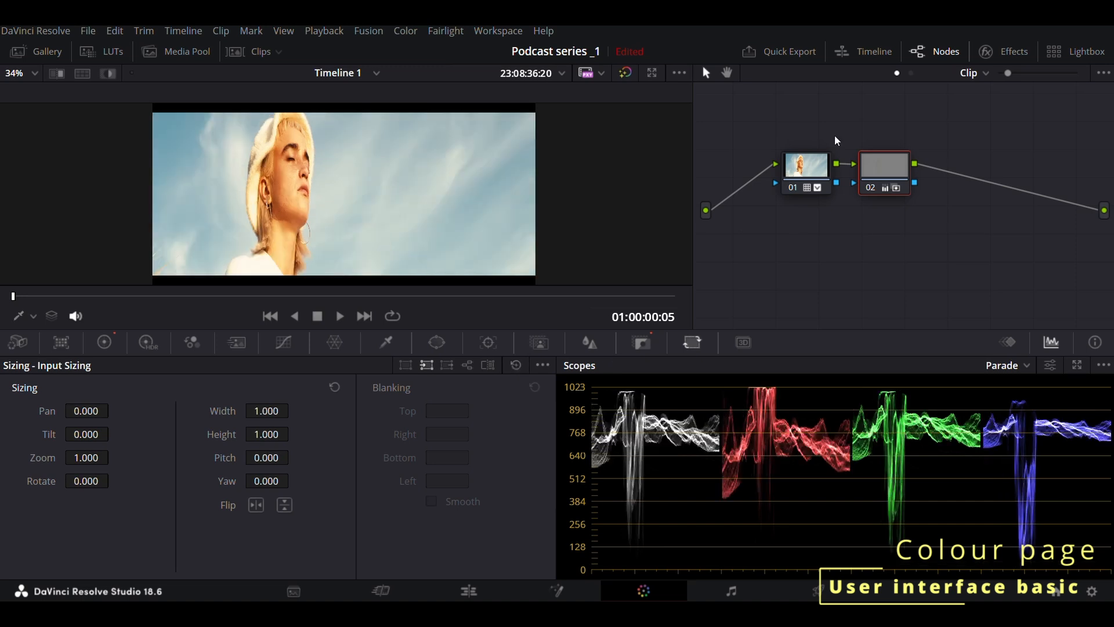
Reset the grade of node 02 and bring up its Key settings
right_click(864, 163)
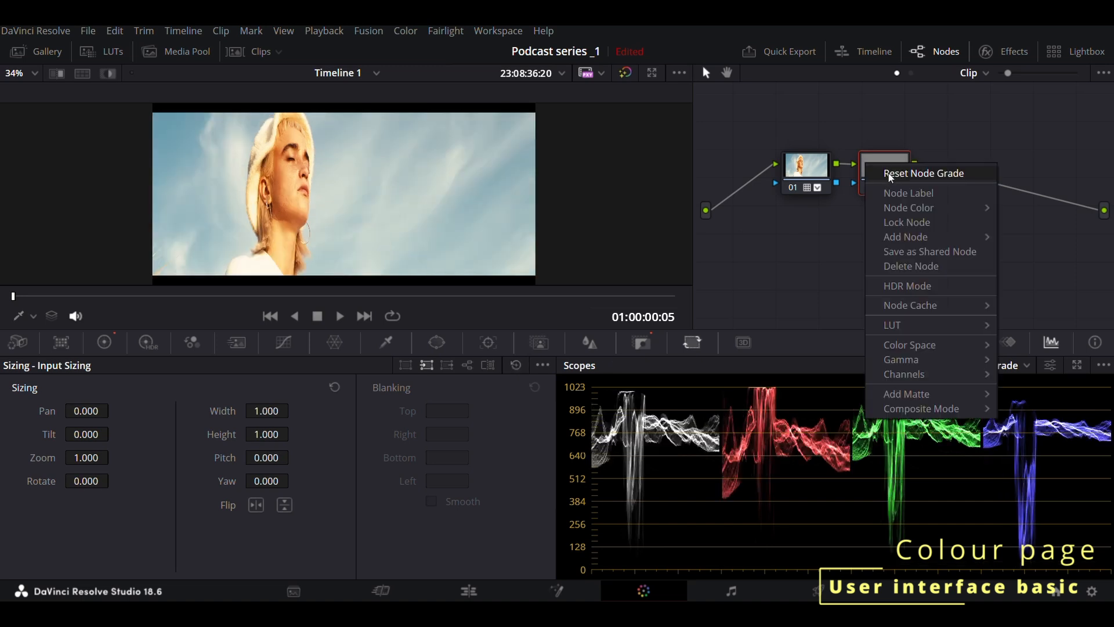
click(888, 173)
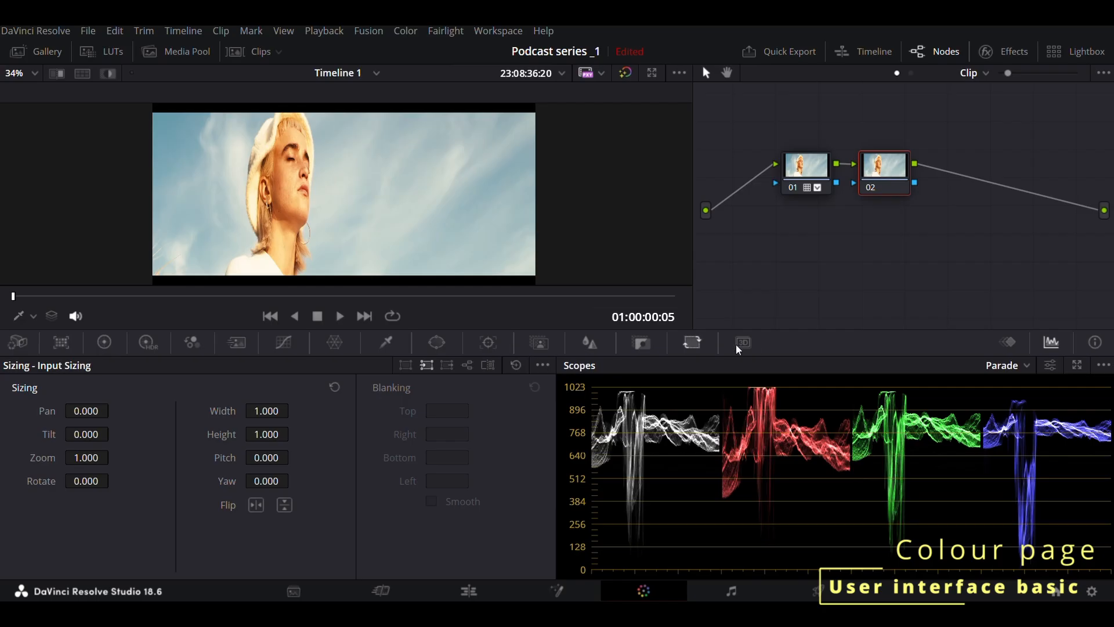
click(642, 342)
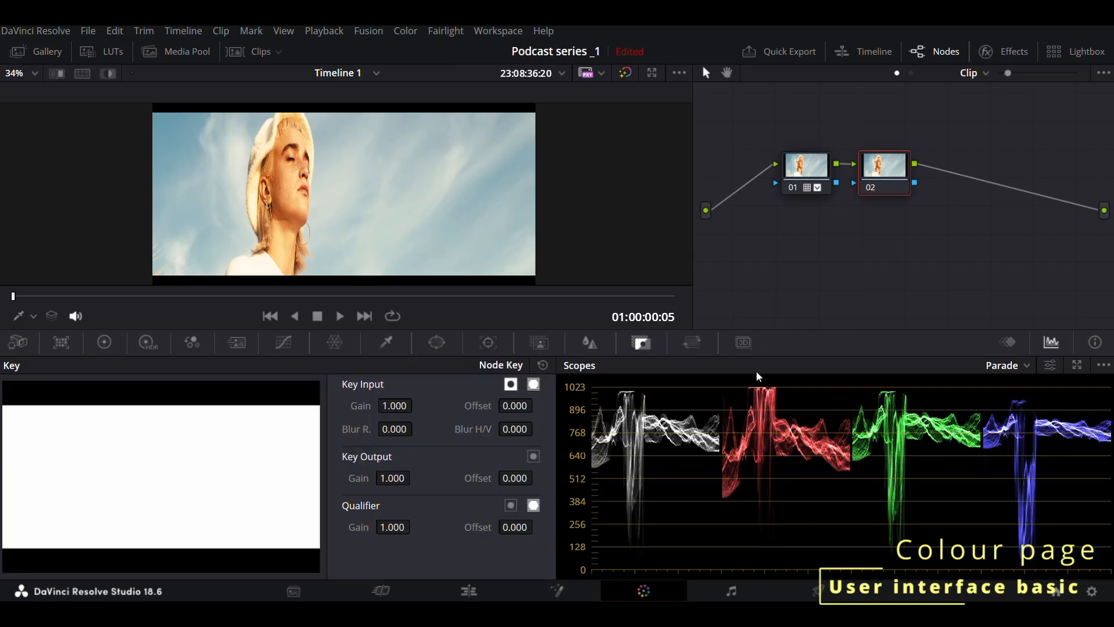
Bring up the Camera Raw settings and narrow the viewer to give the node editor more room
click(694, 344)
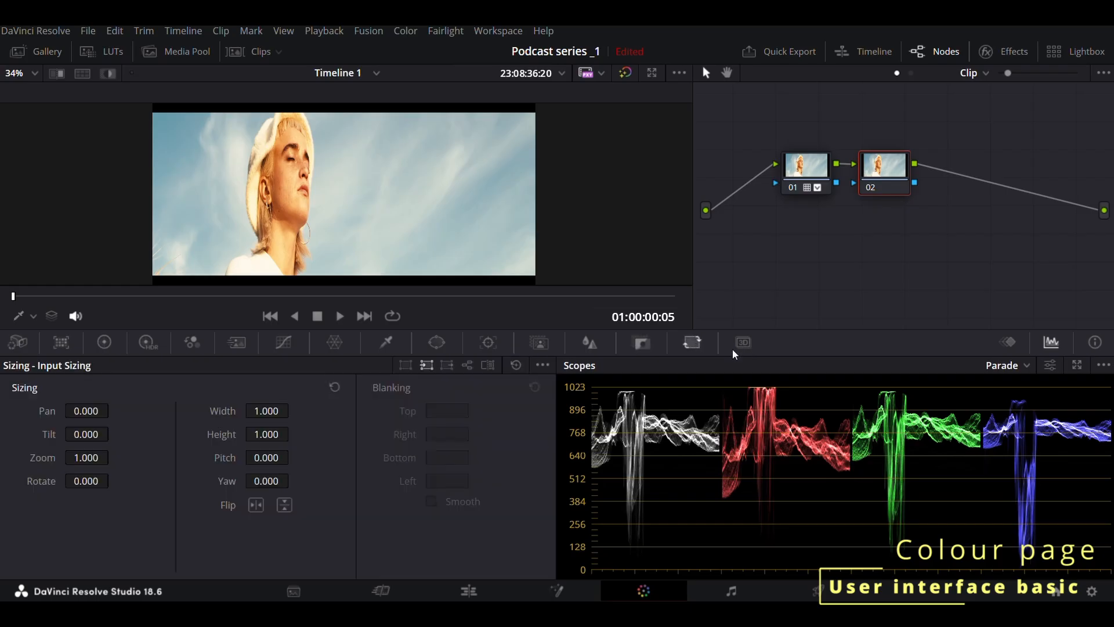
click(17, 342)
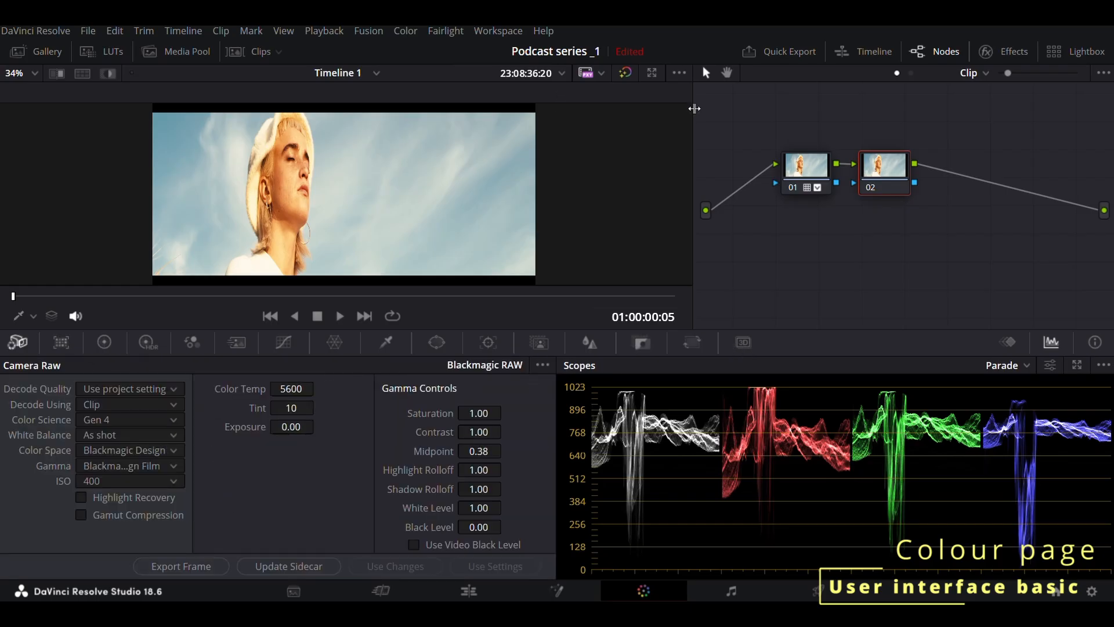
drag(693, 114, 639, 124)
drag(352, 184, 354, 182)
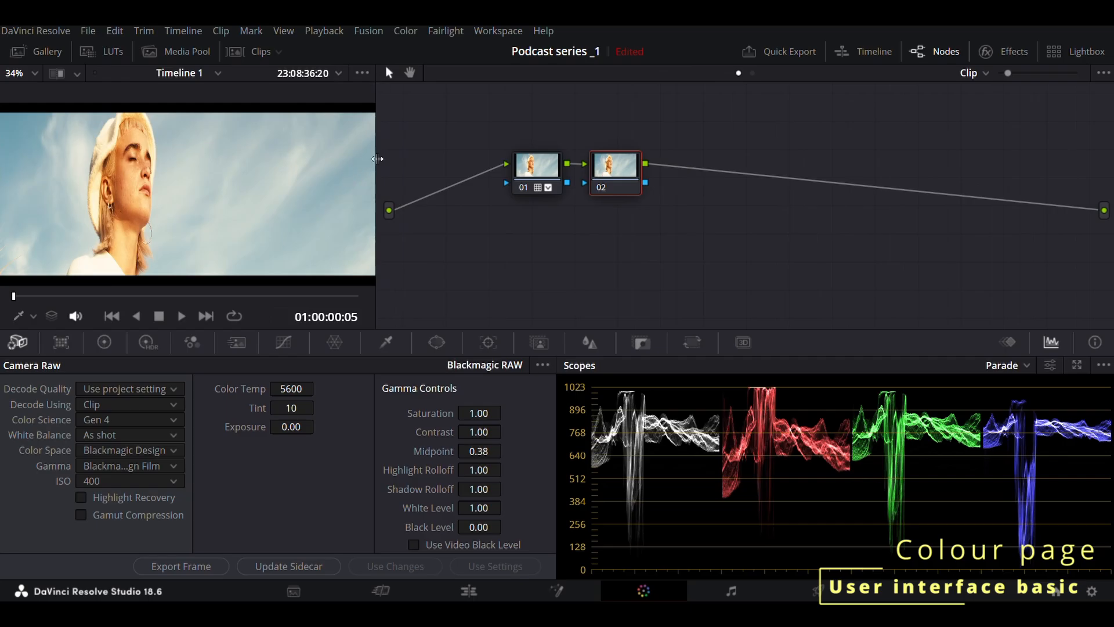
drag(377, 158, 567, 174)
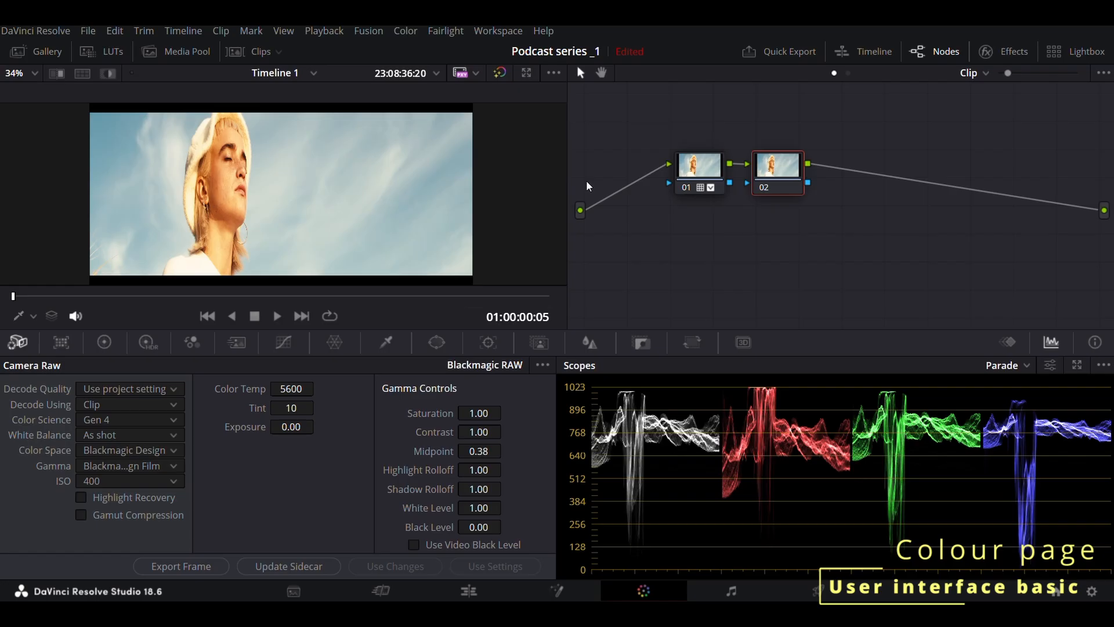
Compare the clip with and without its color grade by repeatedly bypassing the grades, leaving them enabled
key(shift+d)
key(shift+d)
click(501, 74)
click(501, 76)
click(501, 75)
click(502, 75)
click(501, 75)
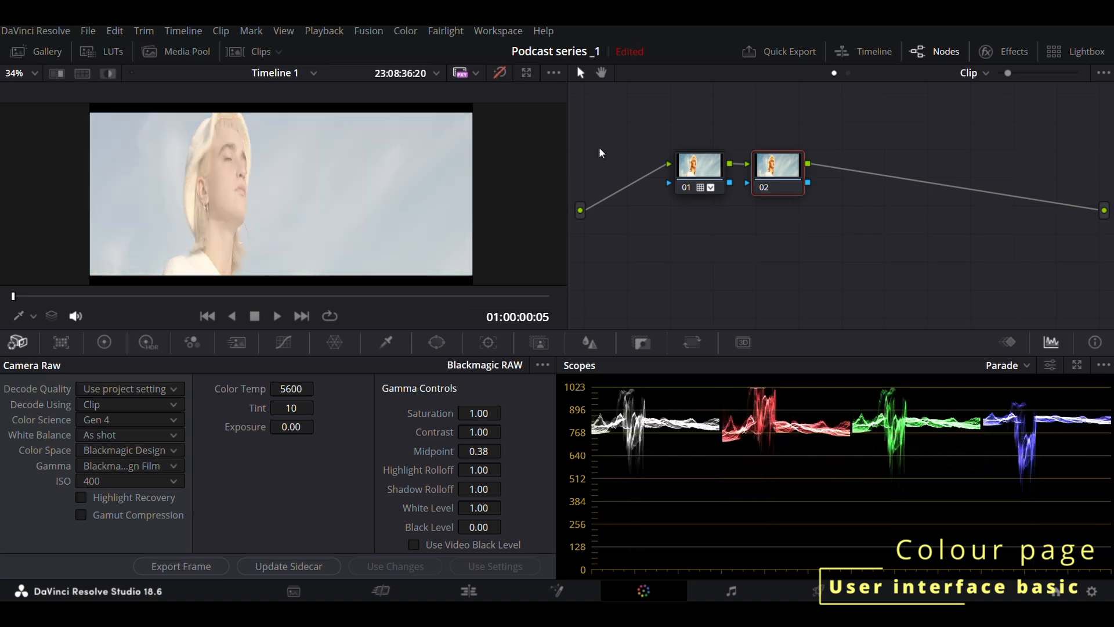
click(500, 74)
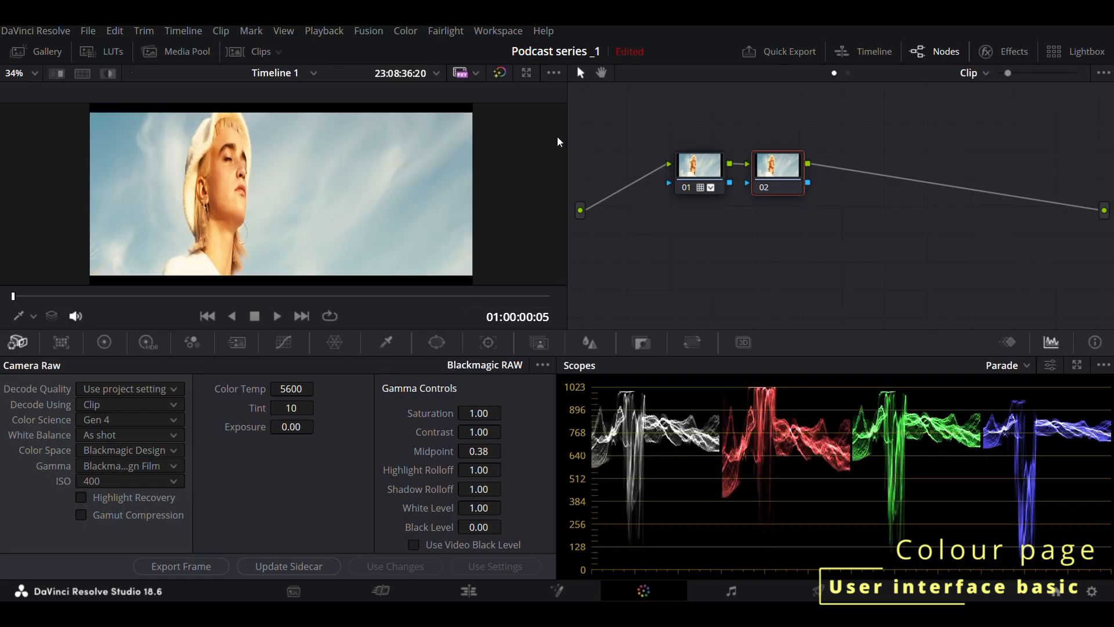
Reset node 01's grade and place nodes 01 and 02 side by side near the graph input in a widened node editor
drag(567, 141, 376, 145)
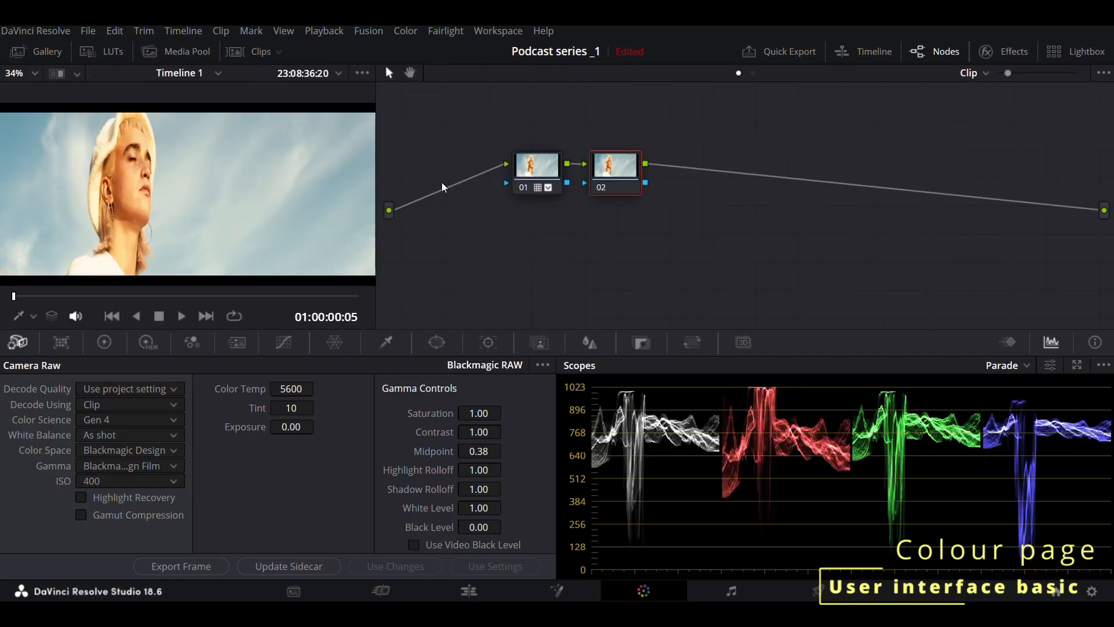
drag(546, 168, 447, 156)
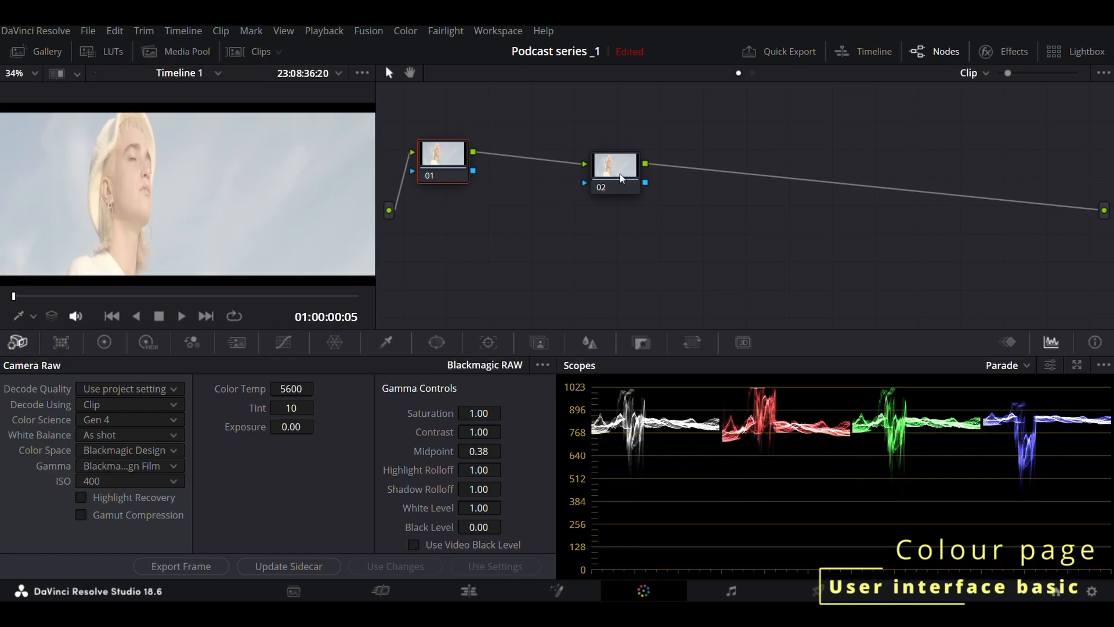
drag(619, 177, 521, 170)
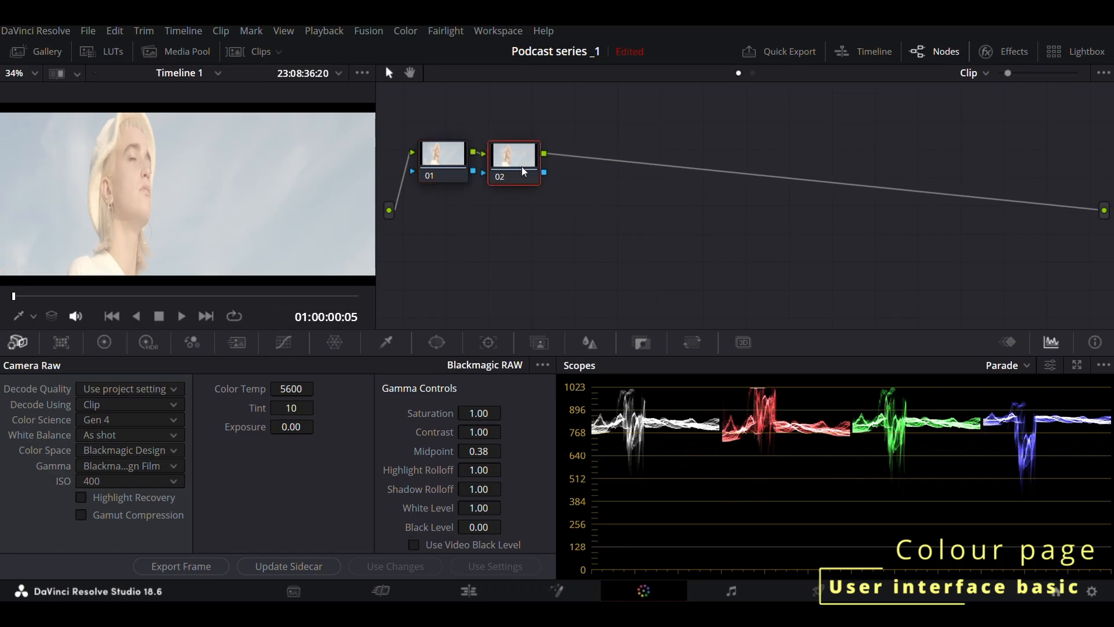
Look through the node-adding commands and add five serial nodes after node 02, extending the chain to node 07
click(405, 31)
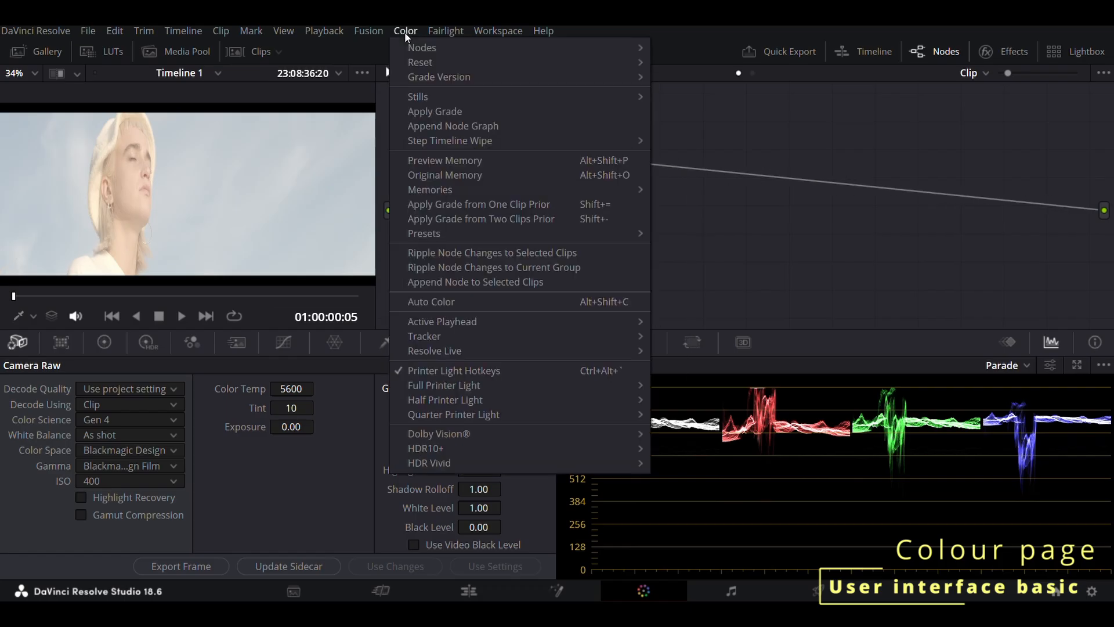
mouse_move(416, 50)
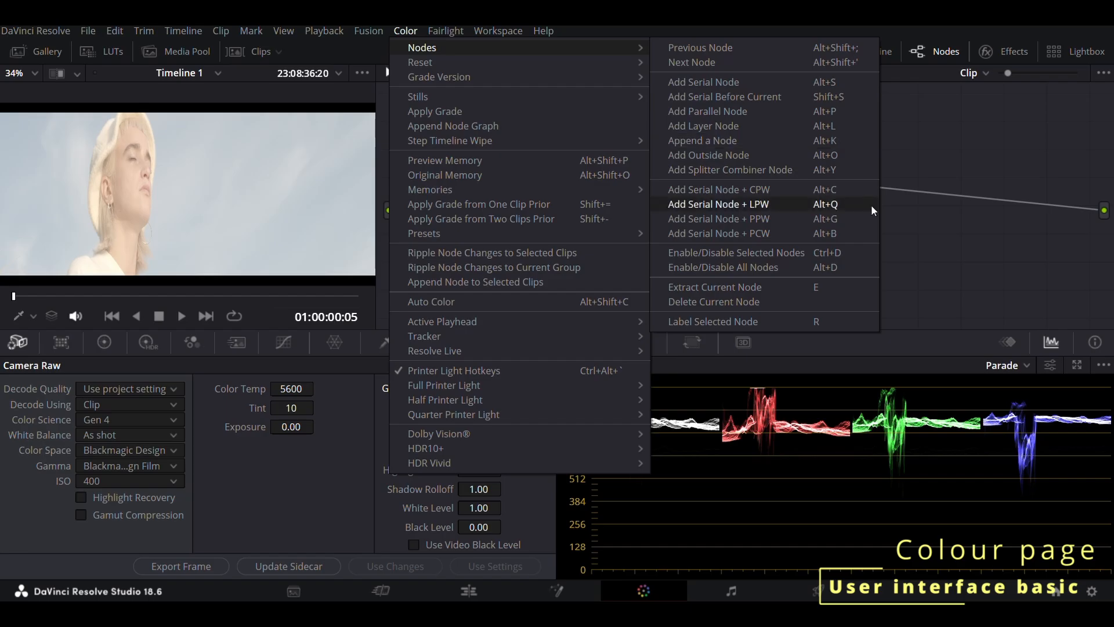
click(802, 227)
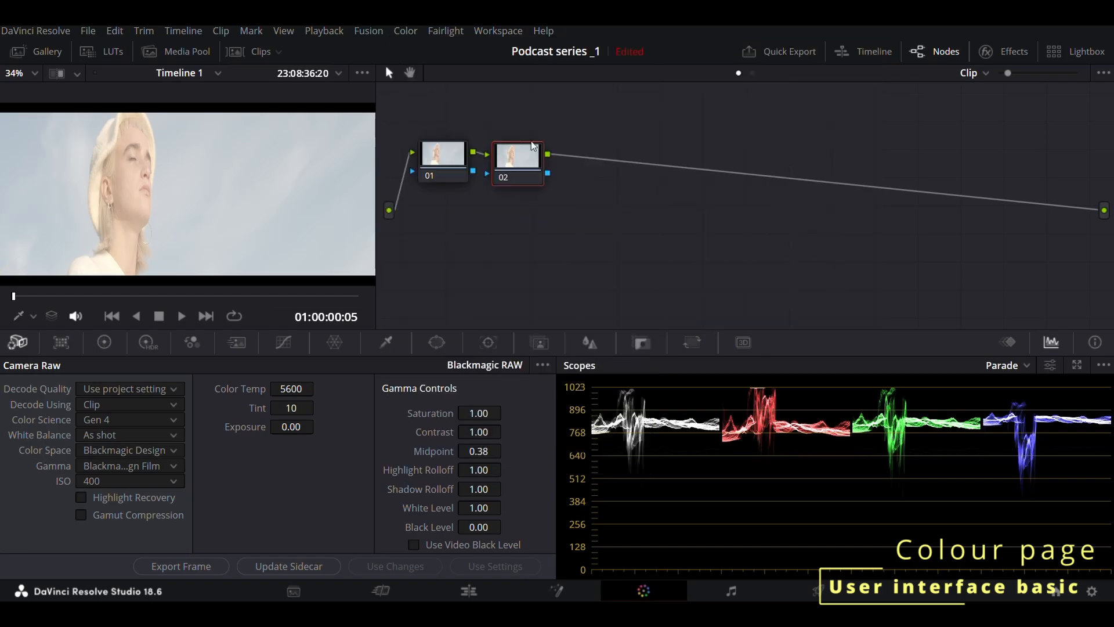
key(alt+s)
key(alt+s)
key(alt+s)
key(alt+s)
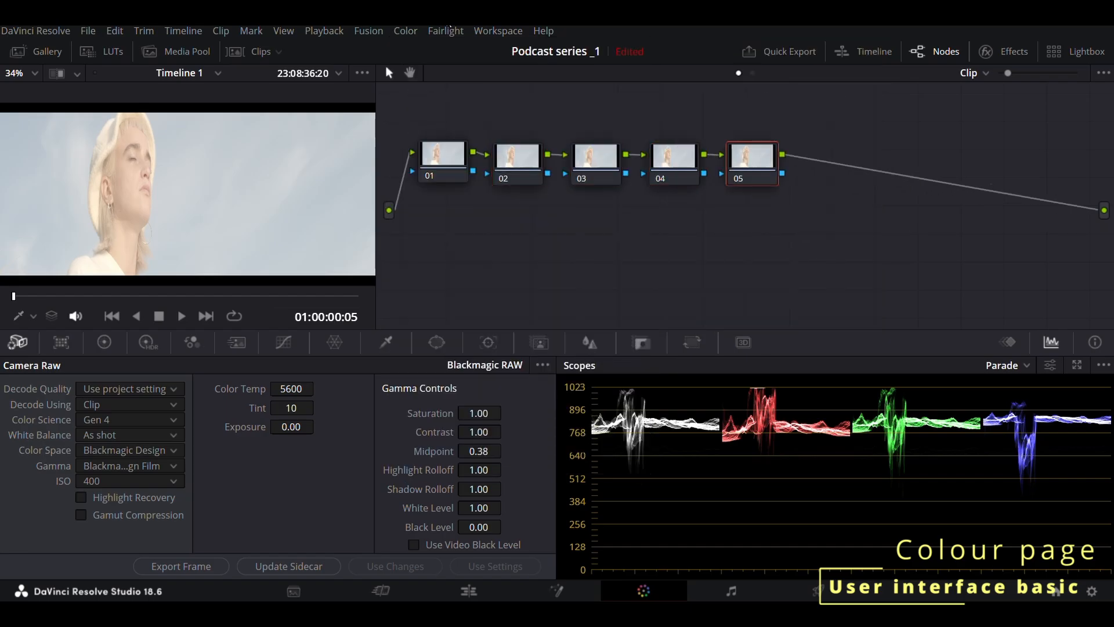
key(alt+s)
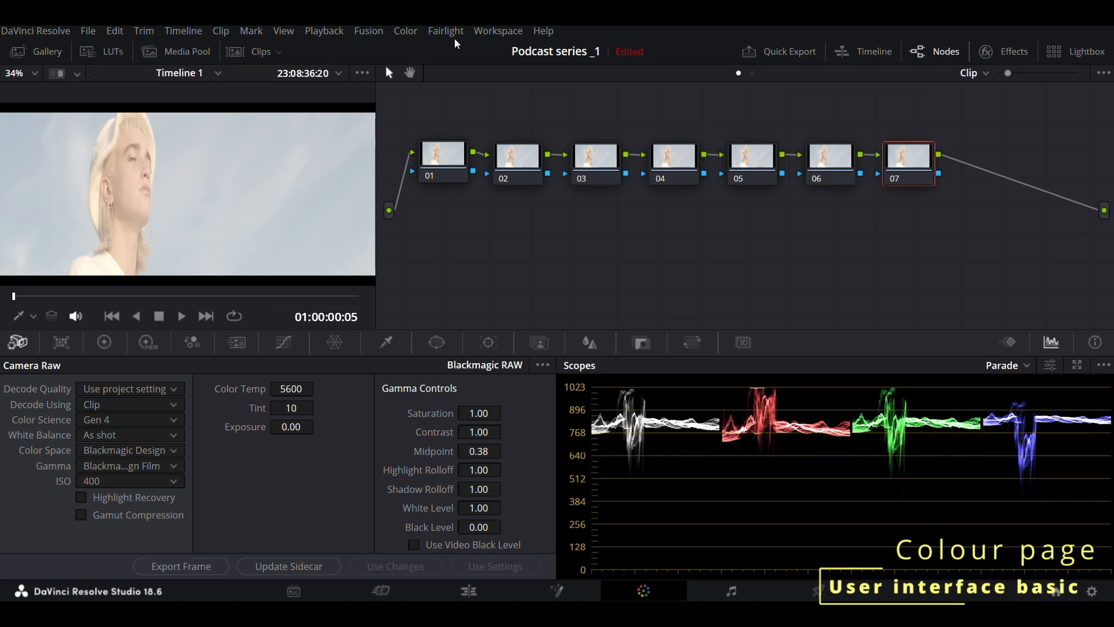
On node 01, set the primary wheels' Gamma to -0.39, Gain to 1.17 and Lift to -0.26
click(104, 342)
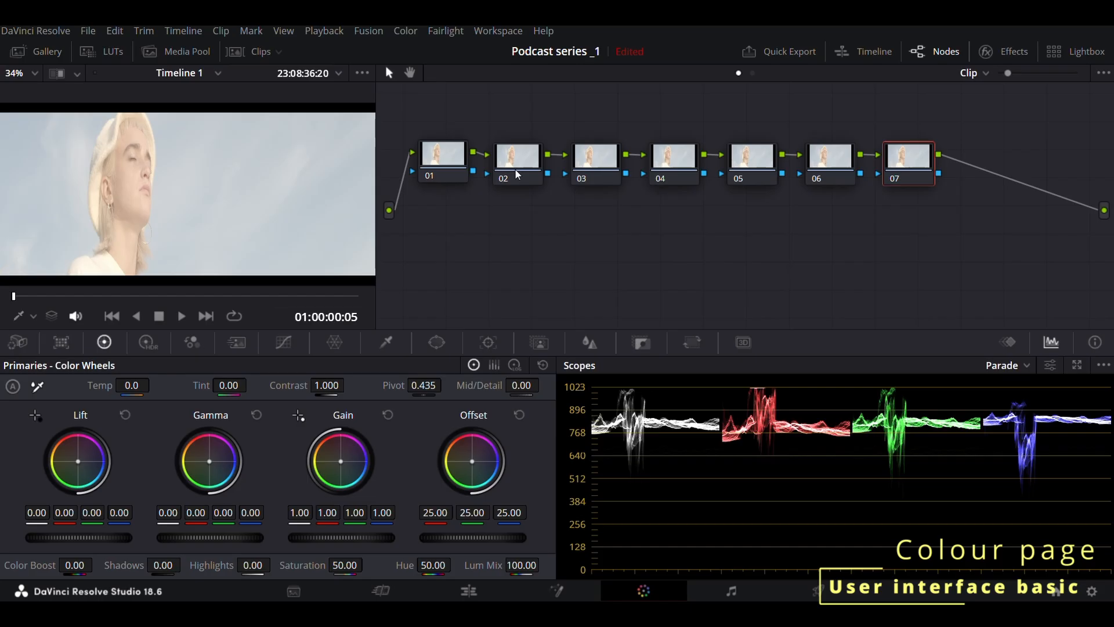
click(451, 155)
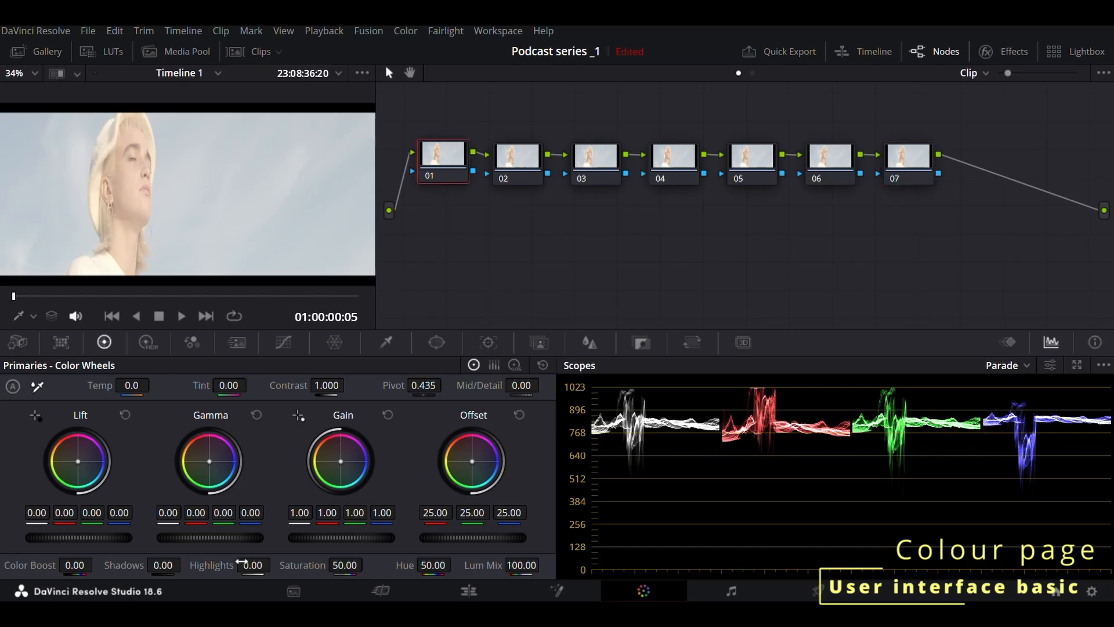
drag(222, 531, 220, 530)
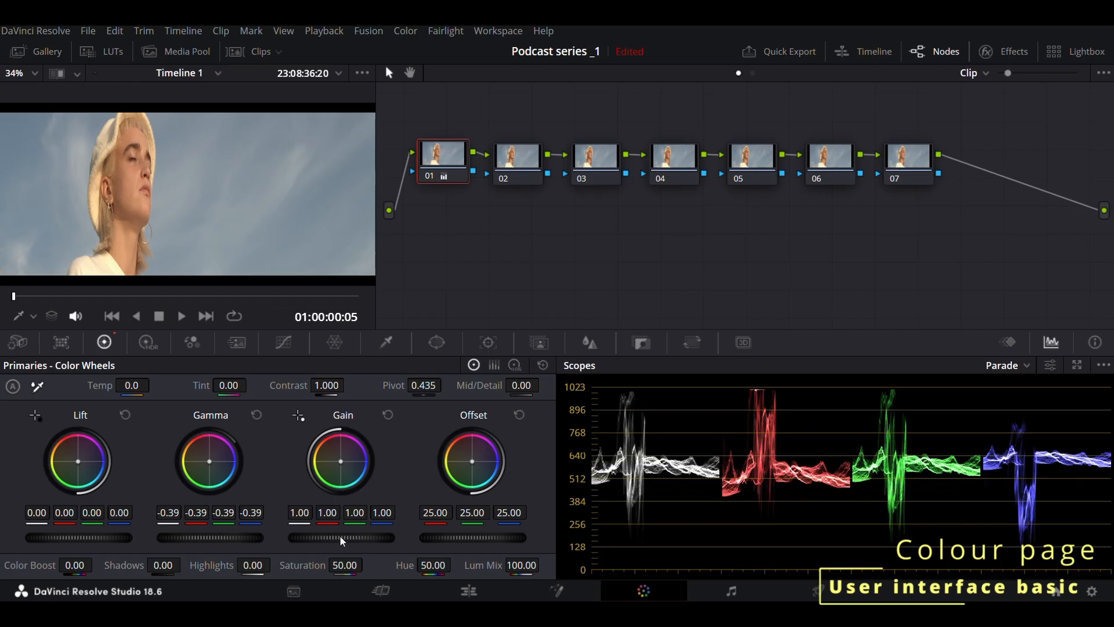
drag(340, 535, 348, 535)
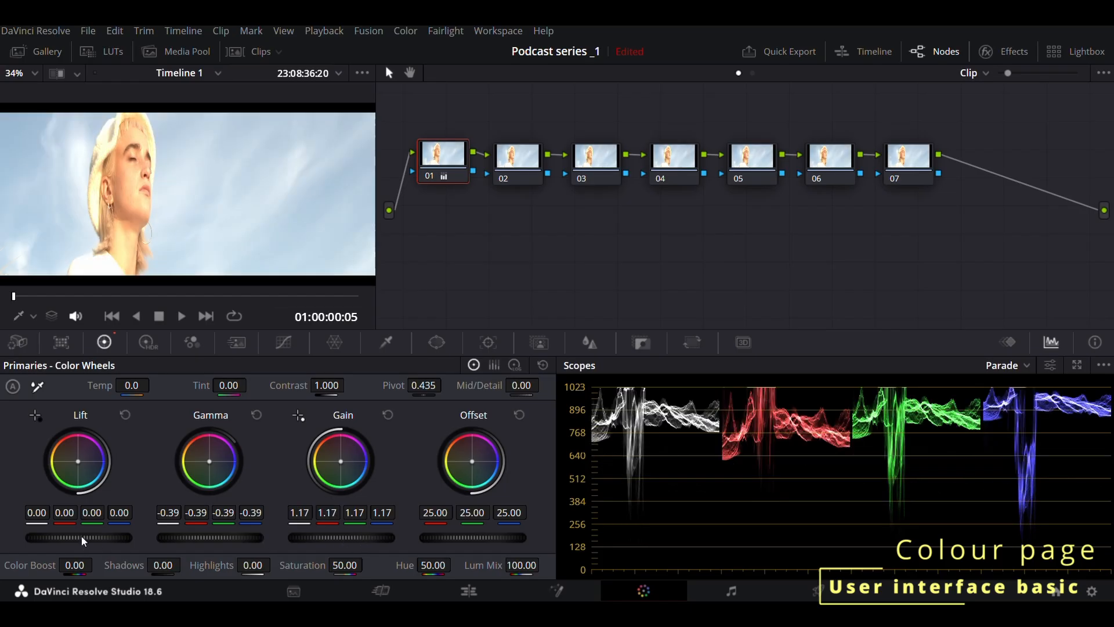
drag(81, 535, 81, 535)
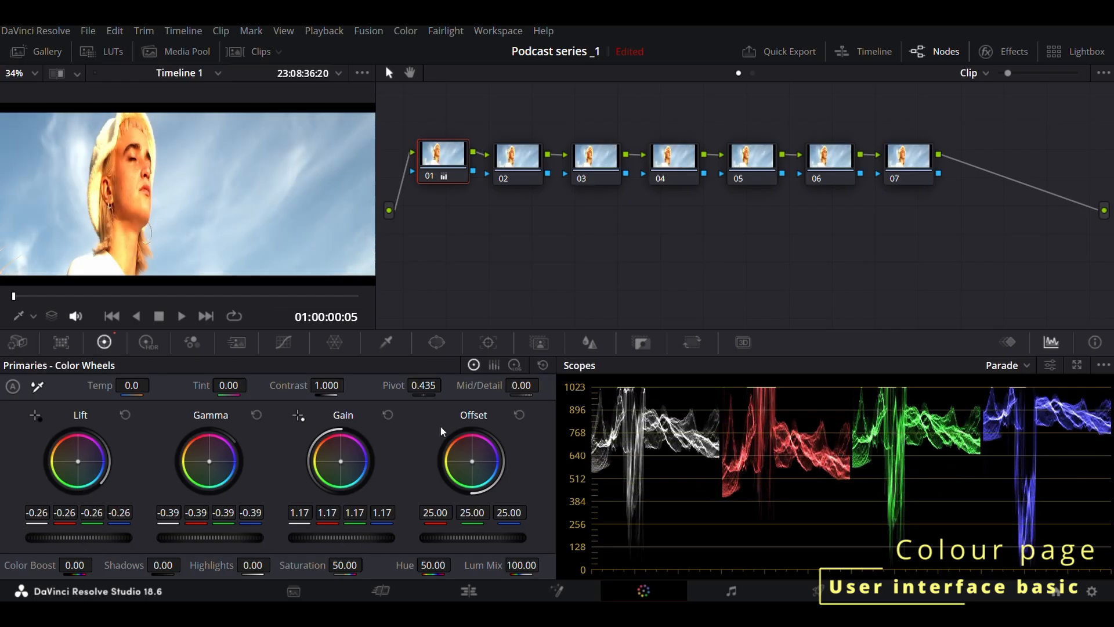
Warm the image on node 02 with a Temp of 1430 and a Tint of 27.50
click(511, 160)
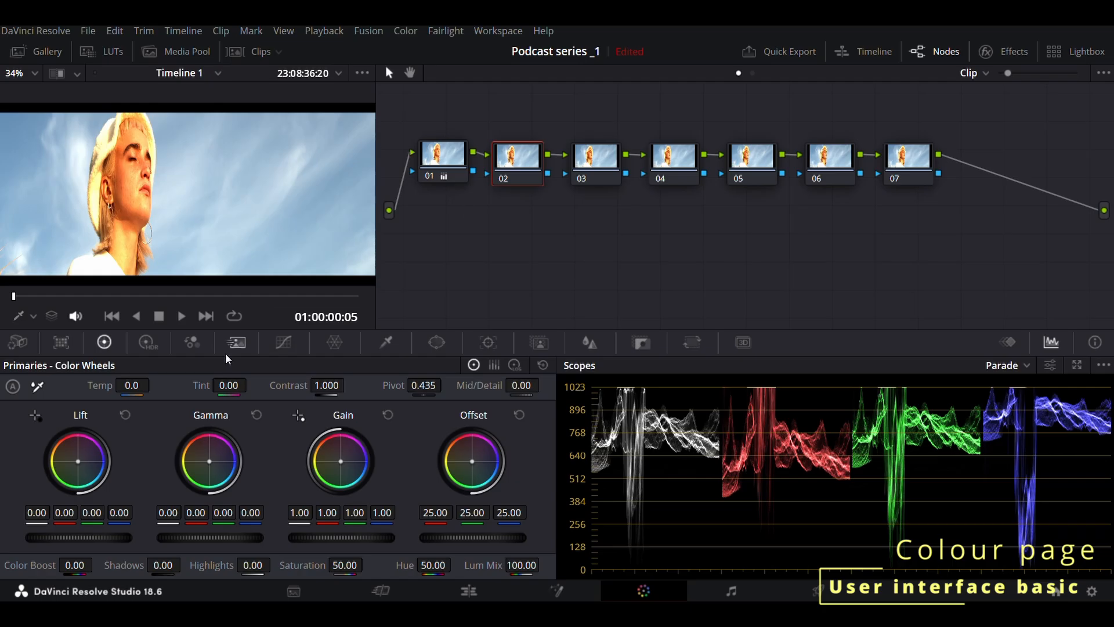
drag(132, 387, 251, 384)
Set the Tint of node 03 to -93.50 and reduce the Saturation on node 04
click(578, 162)
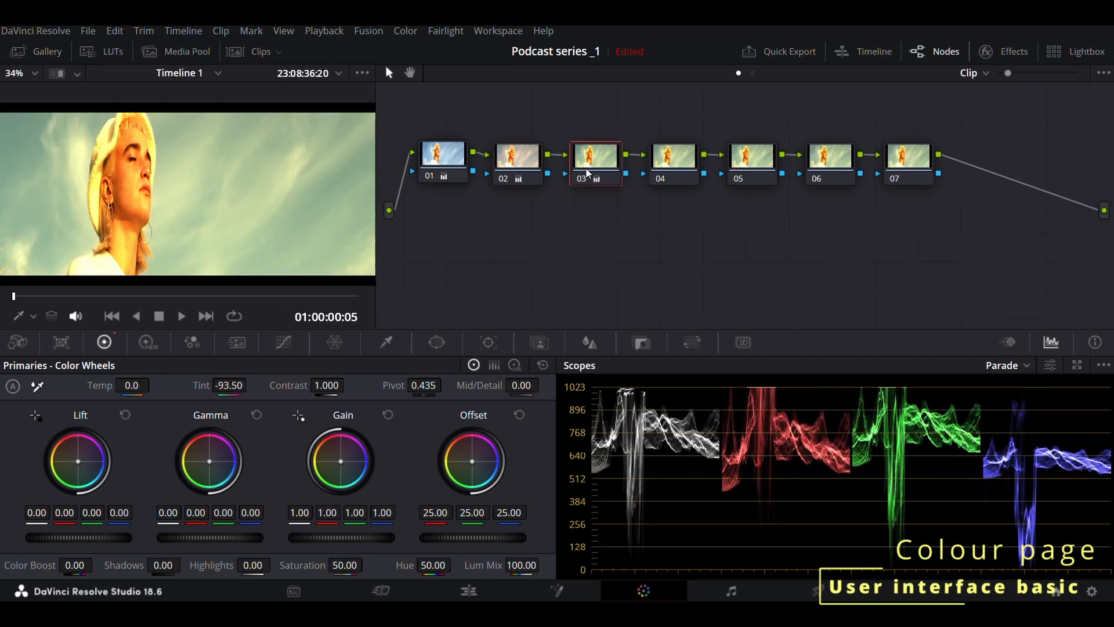
click(667, 165)
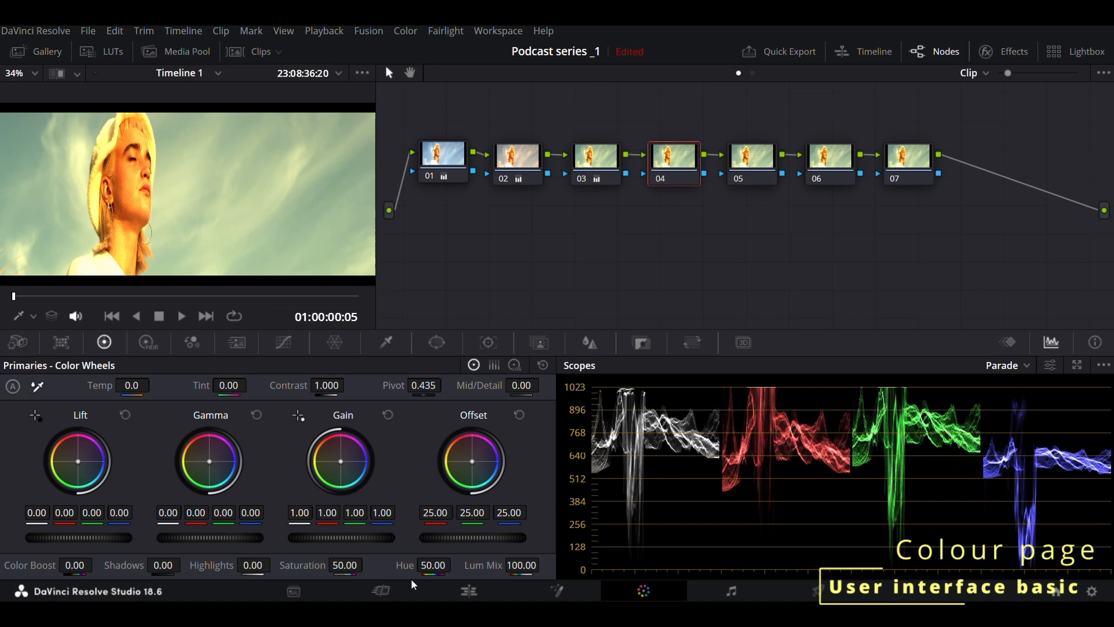
mouse_move(351, 566)
mouse_down()
mouse_move(323, 566)
mouse_move(372, 563)
mouse_up()
Try a Hue of 33.20 on node 05 and reset that node's primaries
click(747, 181)
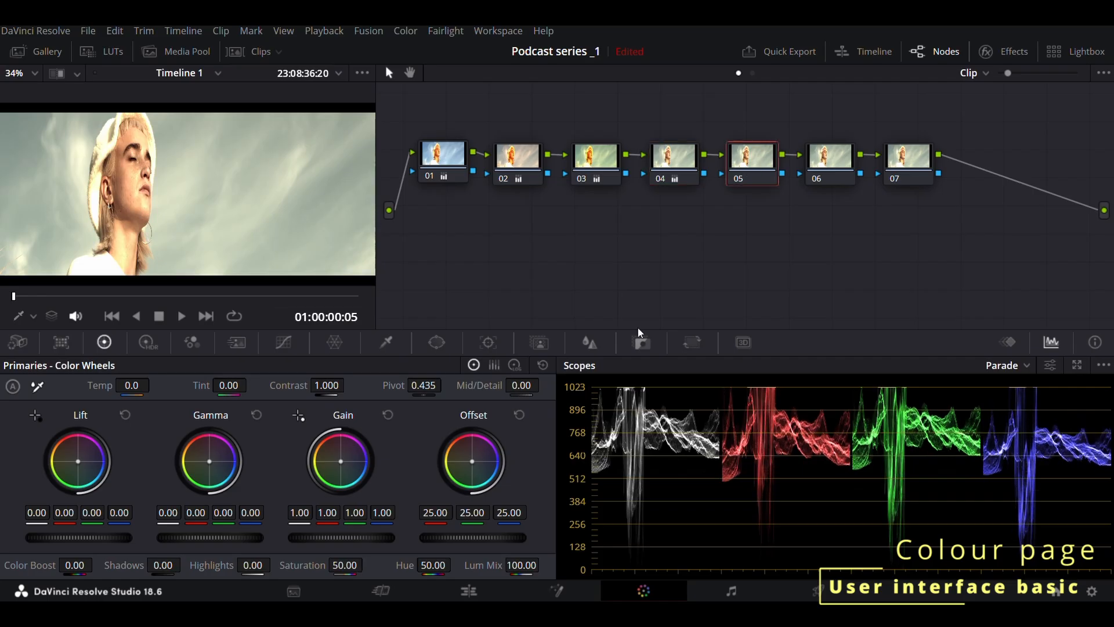
drag(432, 565, 457, 563)
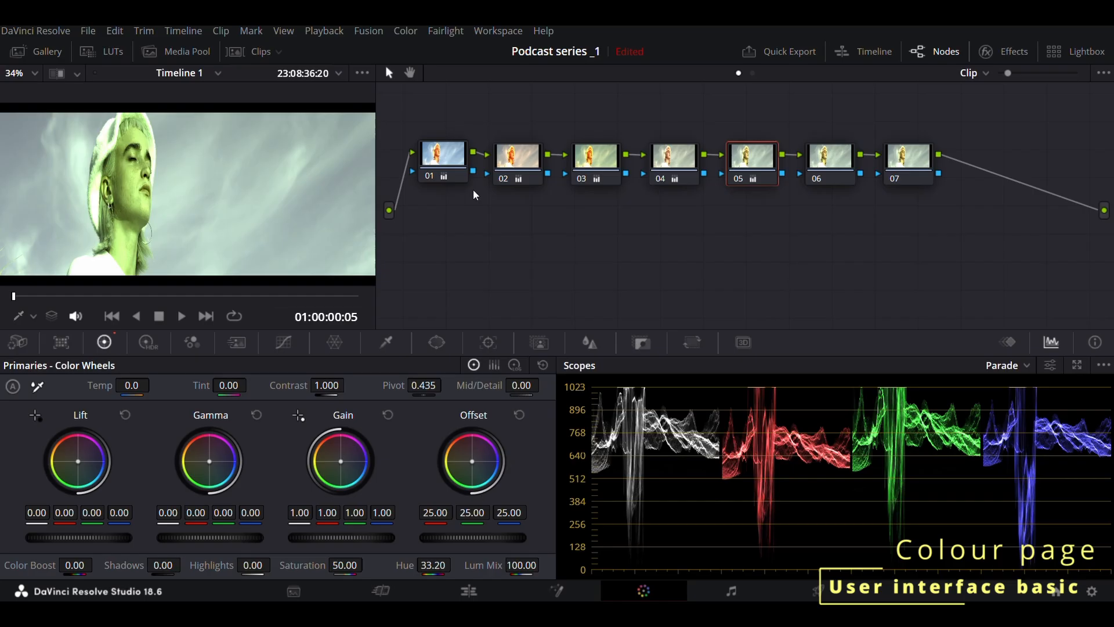
click(543, 364)
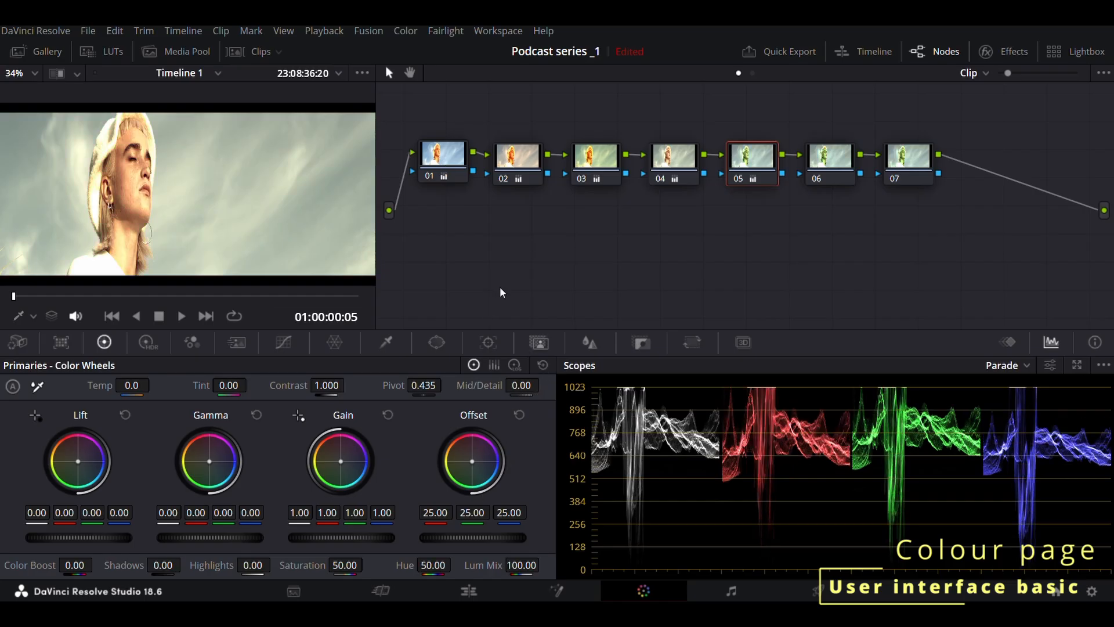
Label node 01 as "saturation"
click(450, 150)
right_click(451, 153)
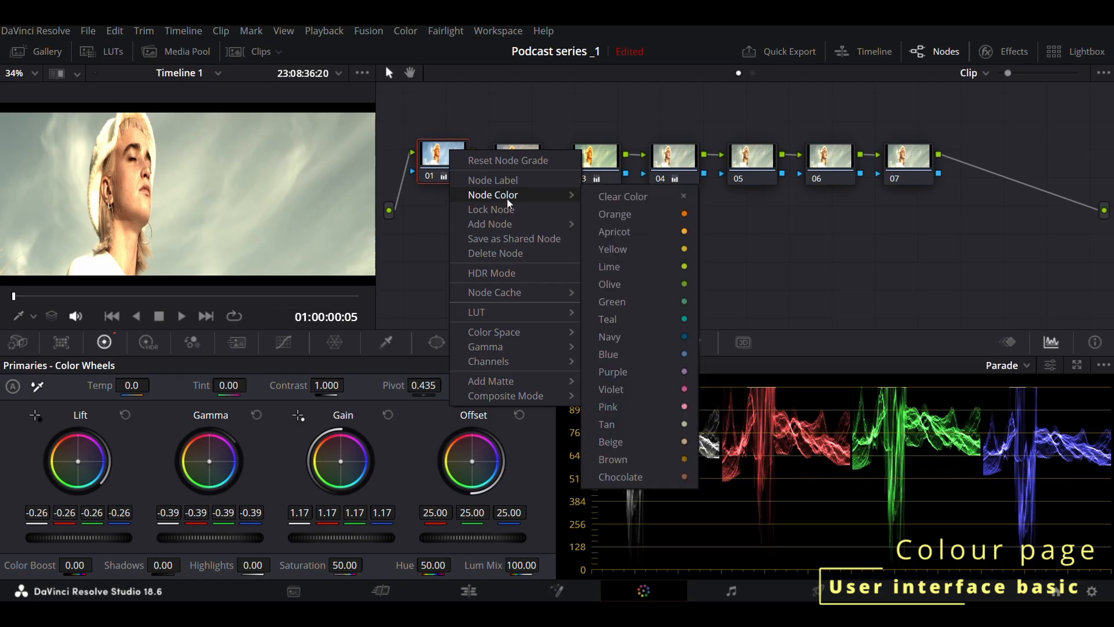
click(509, 180)
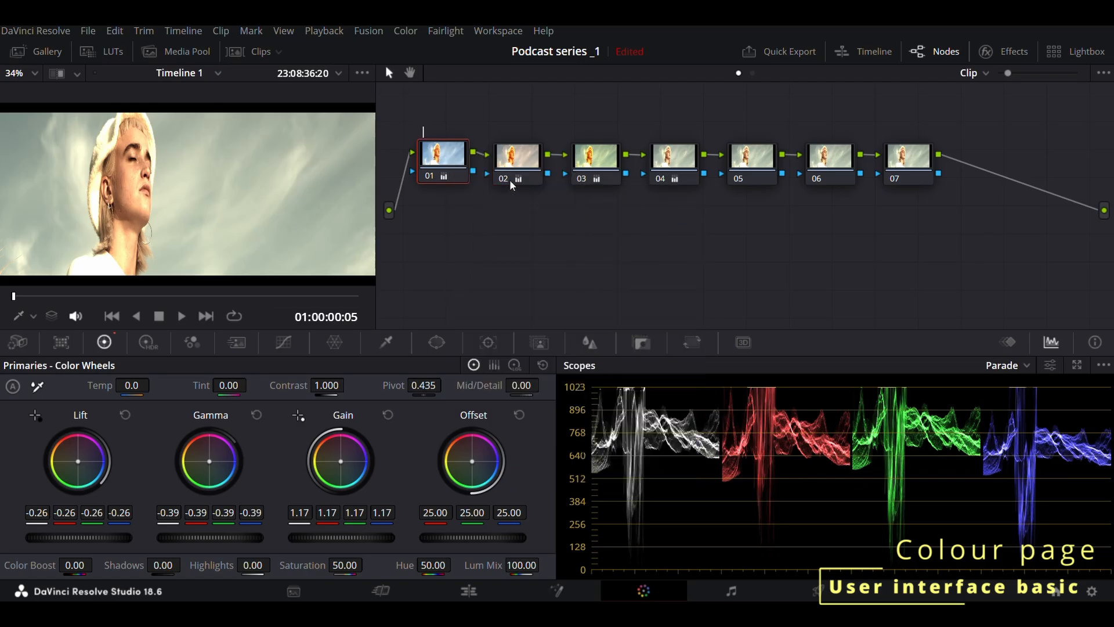
text(saturation)
click(483, 283)
Combine nodes 02 to 05 into a compound node and move it beneath the saturation node
click(523, 166)
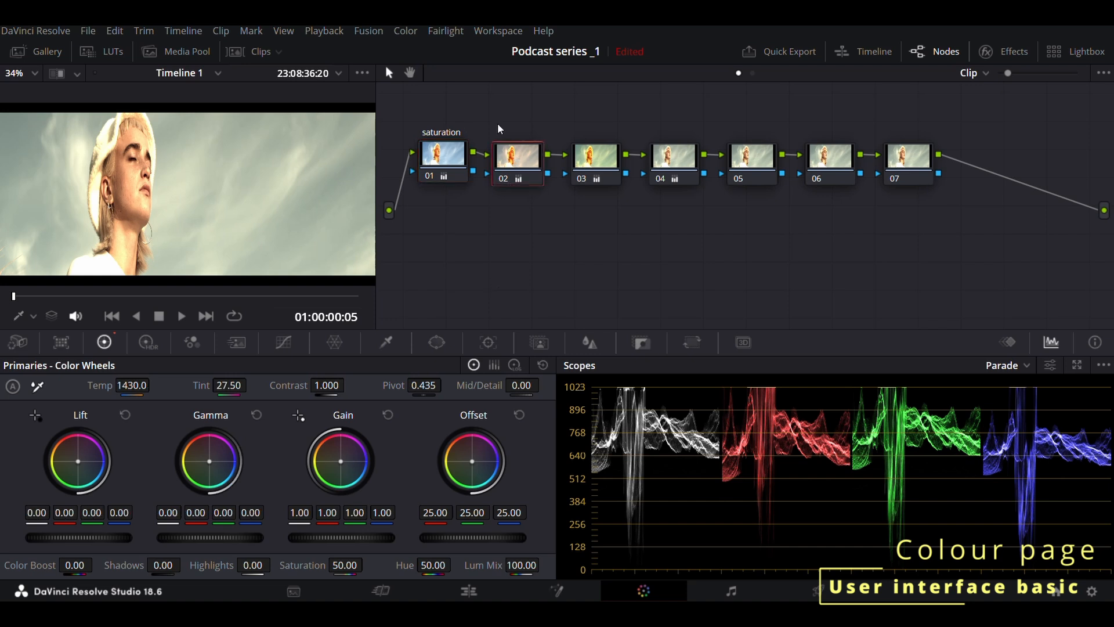
drag(469, 108, 786, 235)
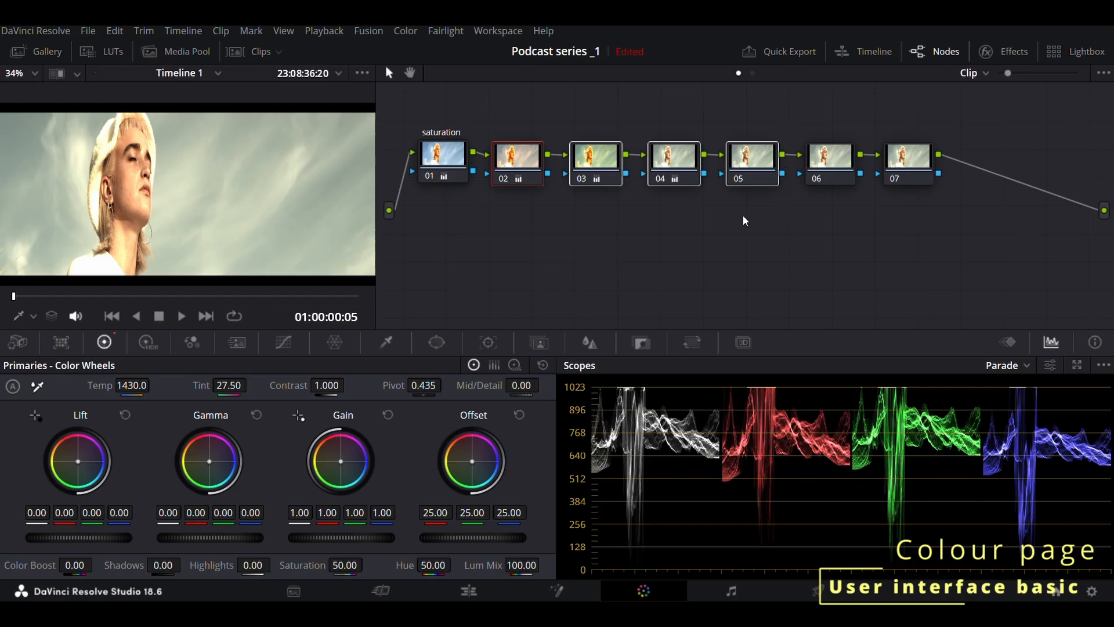
right_click(580, 106)
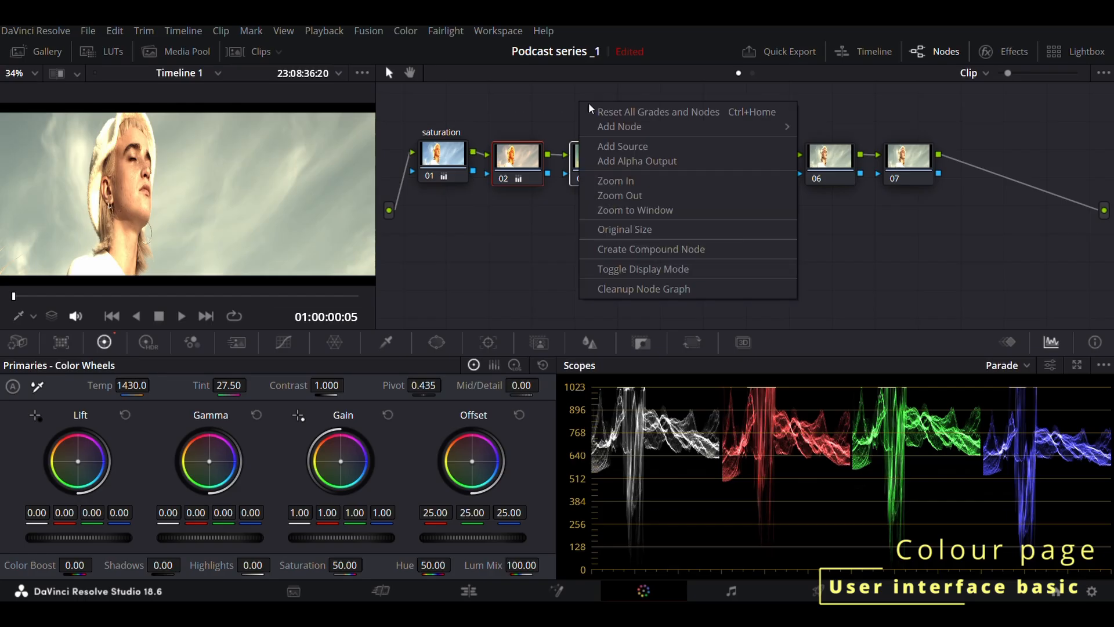
click(671, 251)
drag(593, 125, 455, 232)
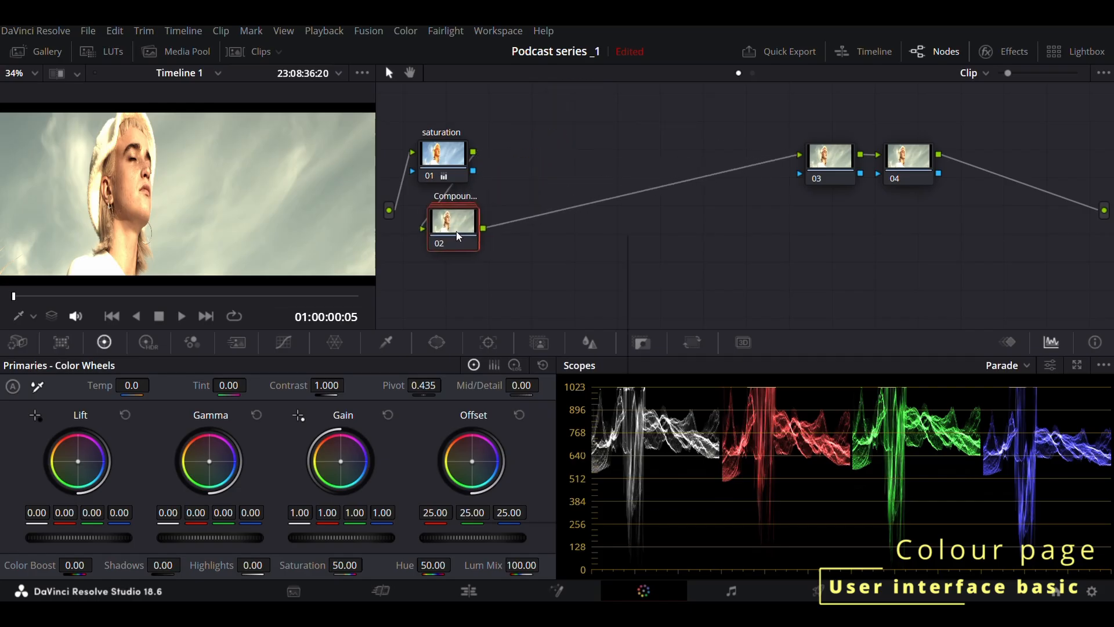
Inspect the nodes inside the compound node, return to the main graph and place the compound node between nodes 01 and 03
right_click(456, 231)
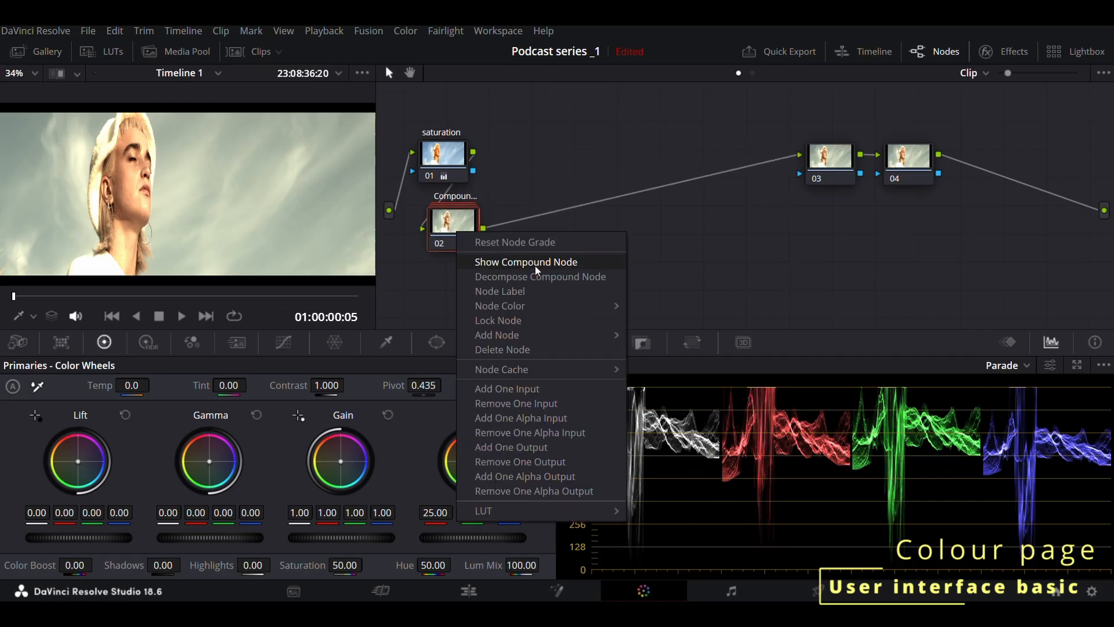
click(534, 264)
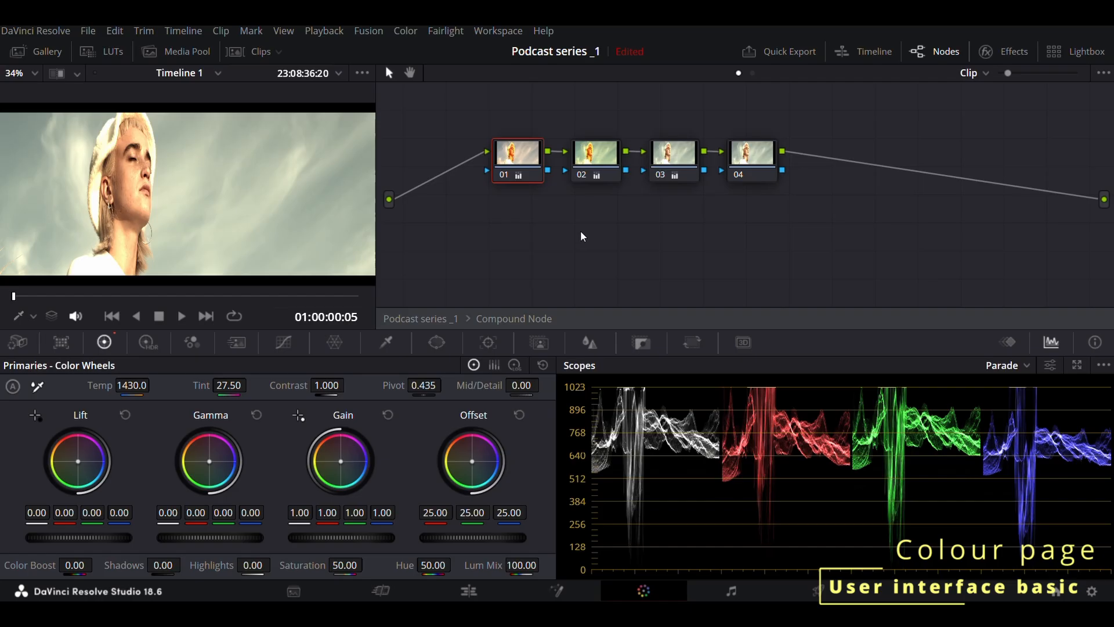
right_click(580, 231)
click(619, 245)
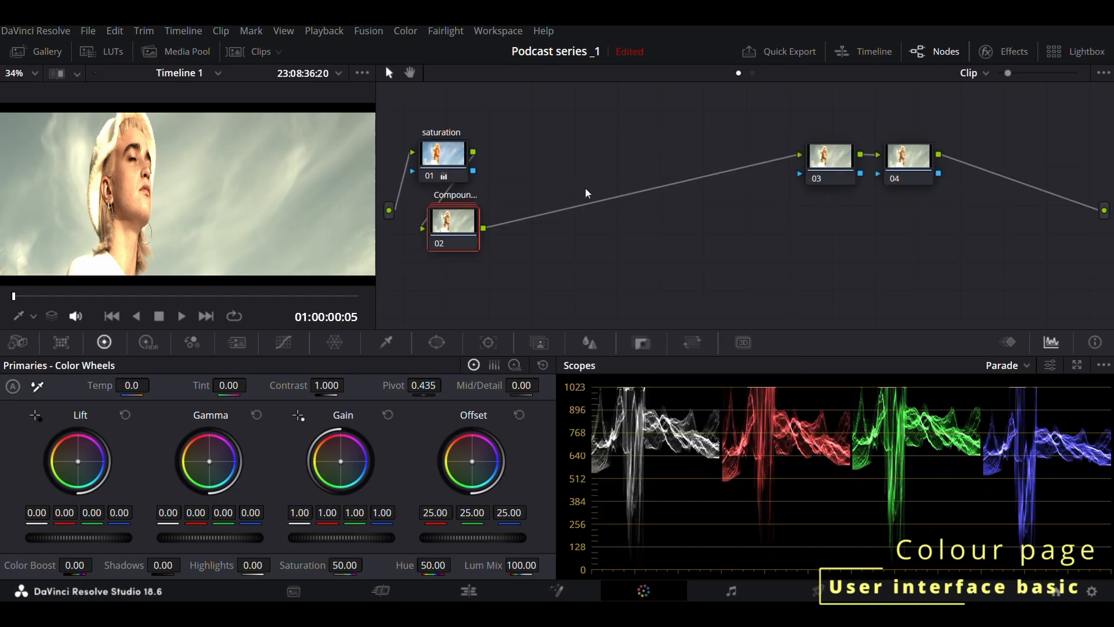
drag(449, 241, 574, 180)
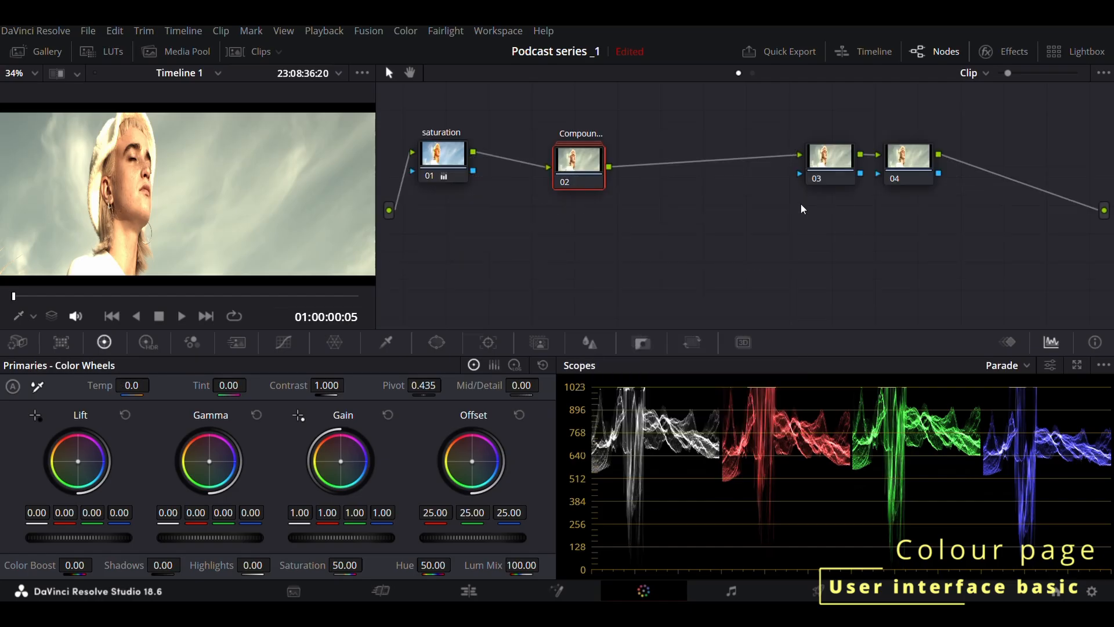
Move nodes 03 and 04 in the node graph to sit close beside the compound node
drag(819, 179, 652, 171)
drag(931, 169, 766, 172)
Show the clip timeline strip below the viewer and hide it again, repeating the toggle once
click(862, 51)
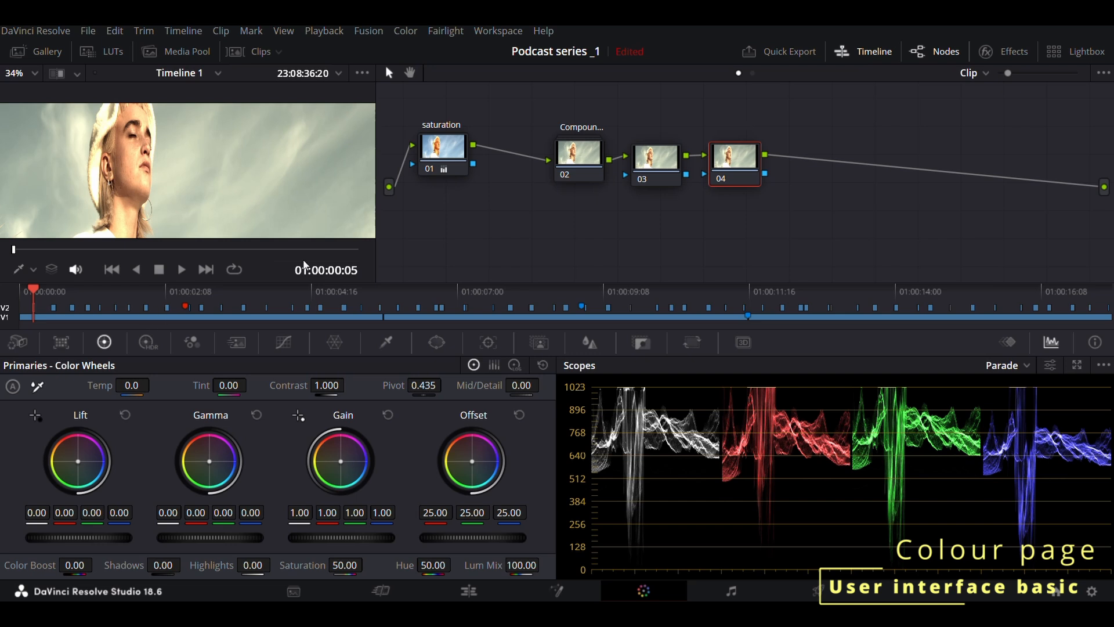
click(875, 53)
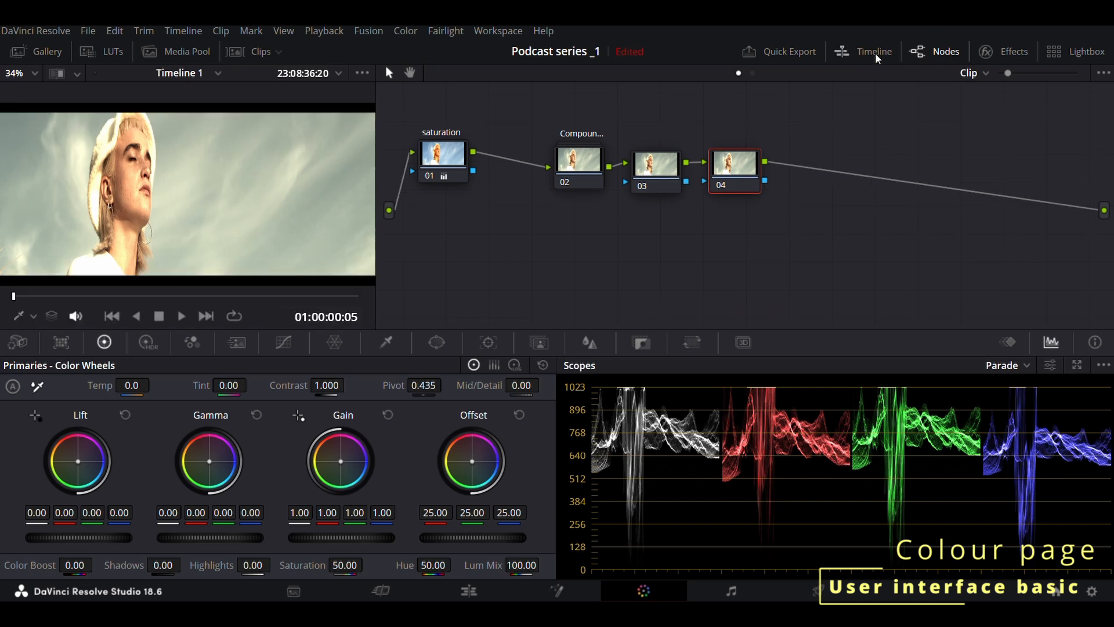
click(876, 54)
click(876, 53)
Browse the Resolve FX library and add Color Space Transform as a new node after node 04
click(1016, 51)
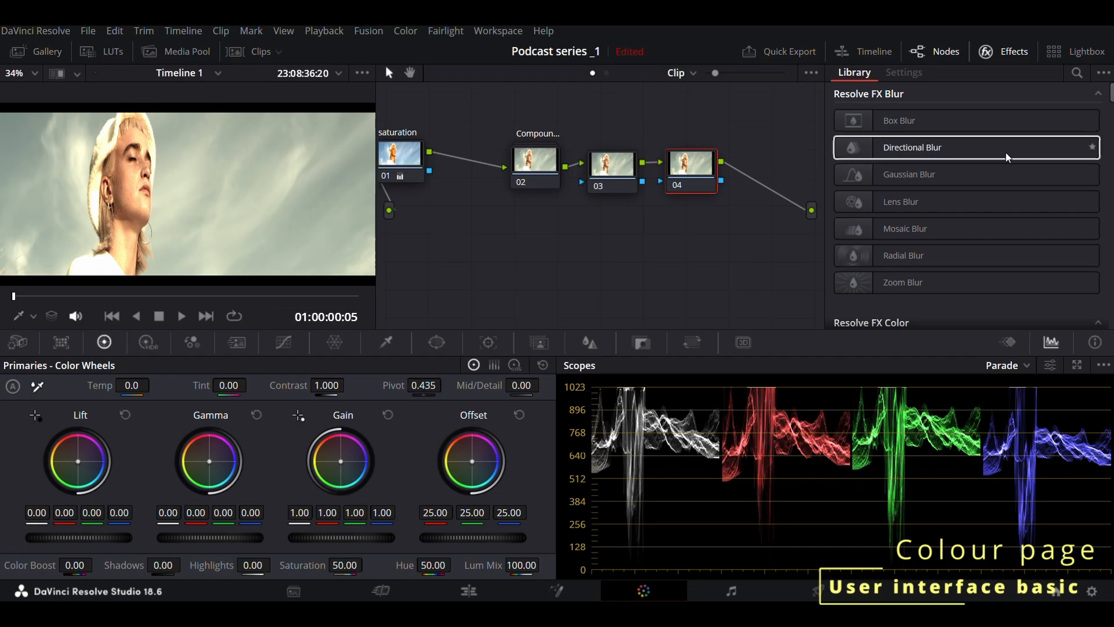
scroll(1006, 152, down, 2)
scroll(1007, 158, down, 2)
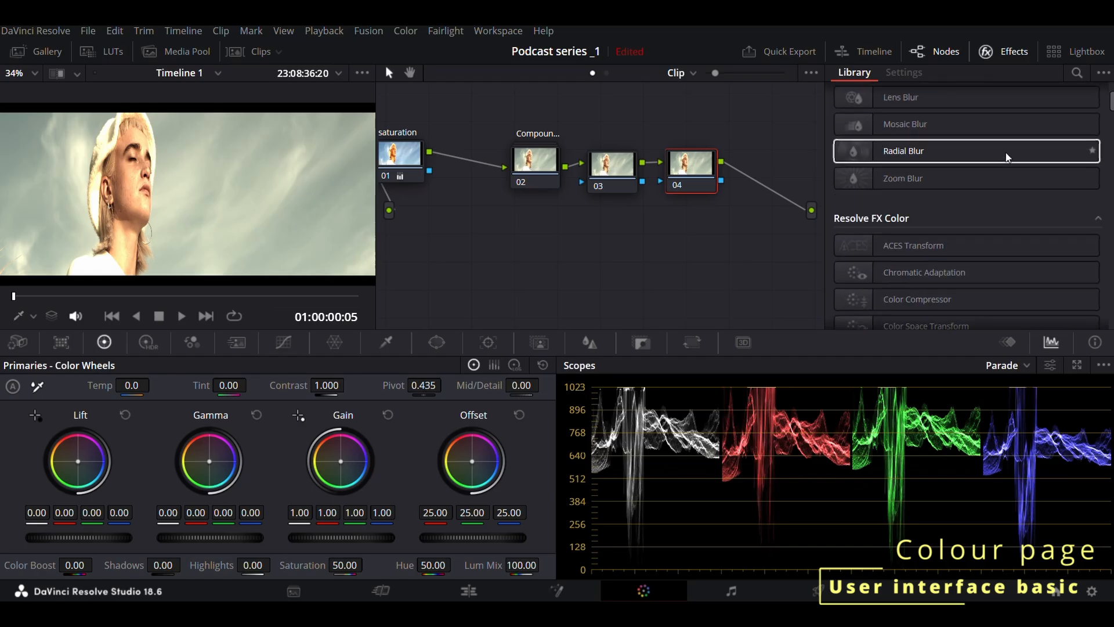
scroll(1006, 156, down, 2)
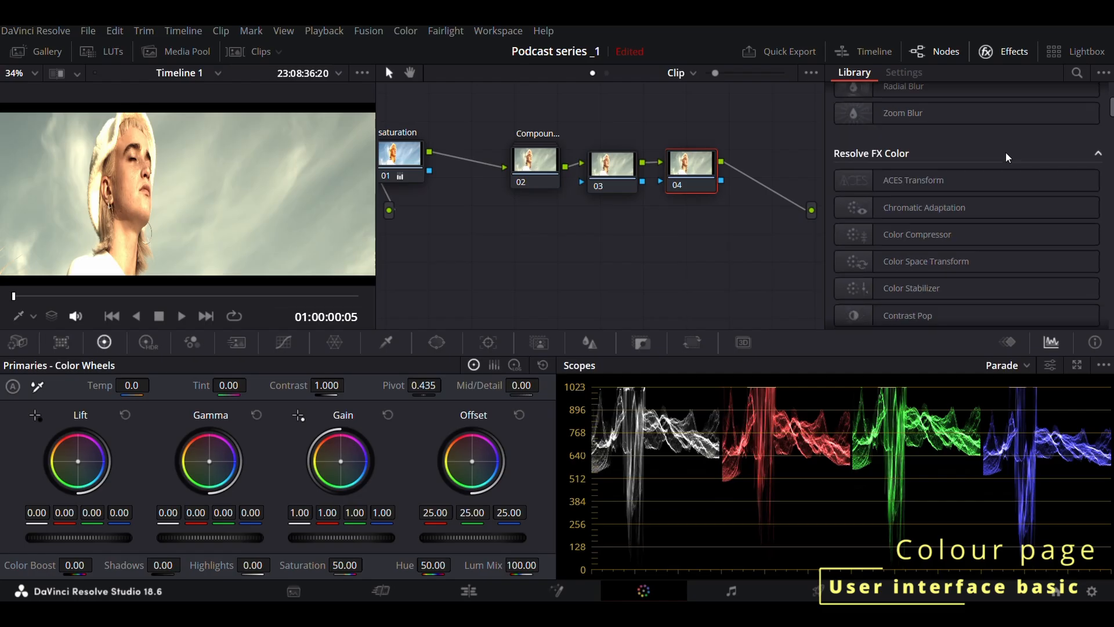
scroll(1006, 157, down, 1)
scroll(1007, 157, down, 1)
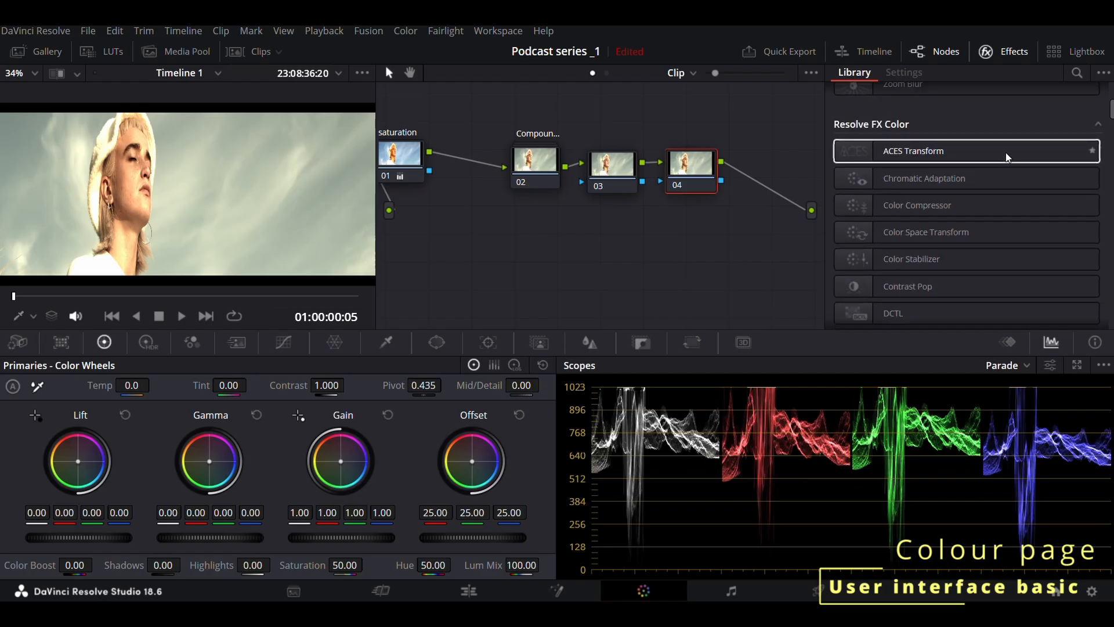
scroll(1006, 156, down, 8)
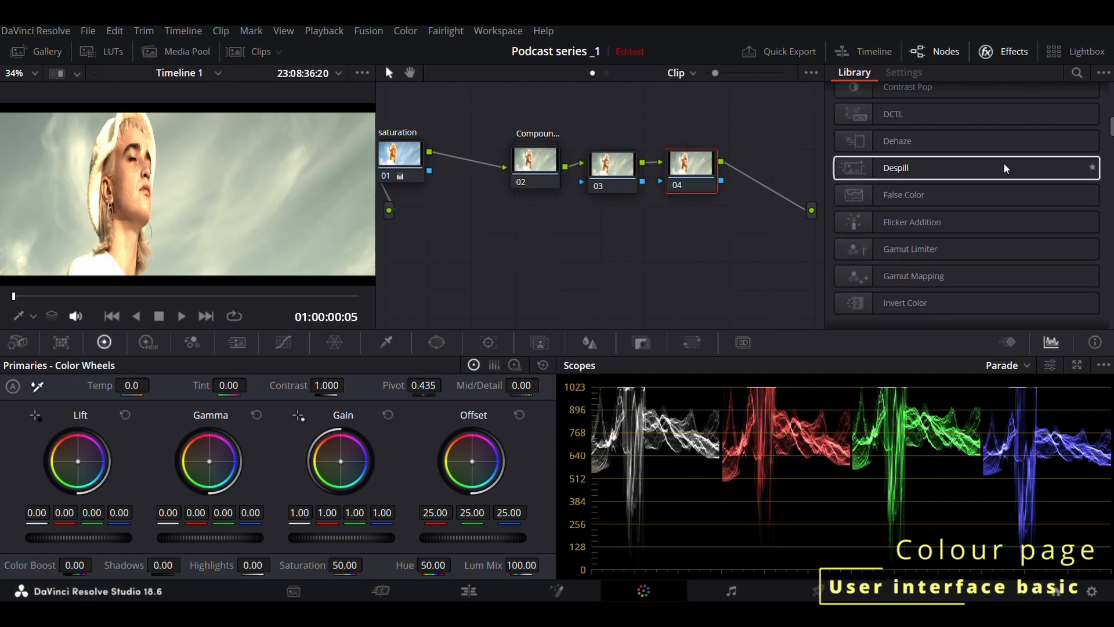
scroll(1005, 166, down, 5)
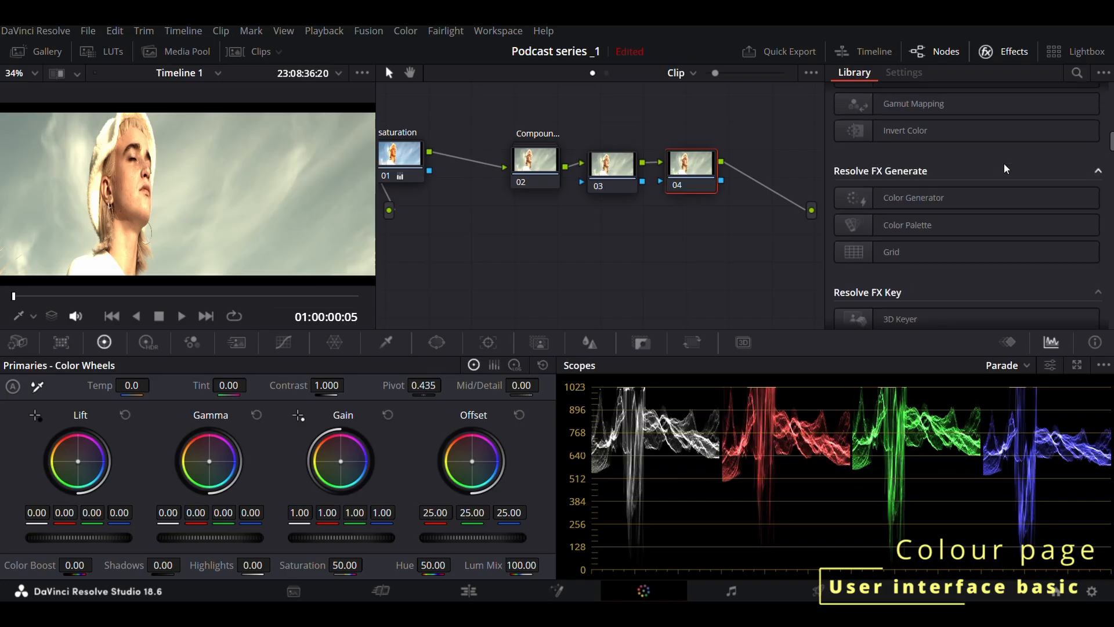
scroll(1005, 168, up, 10)
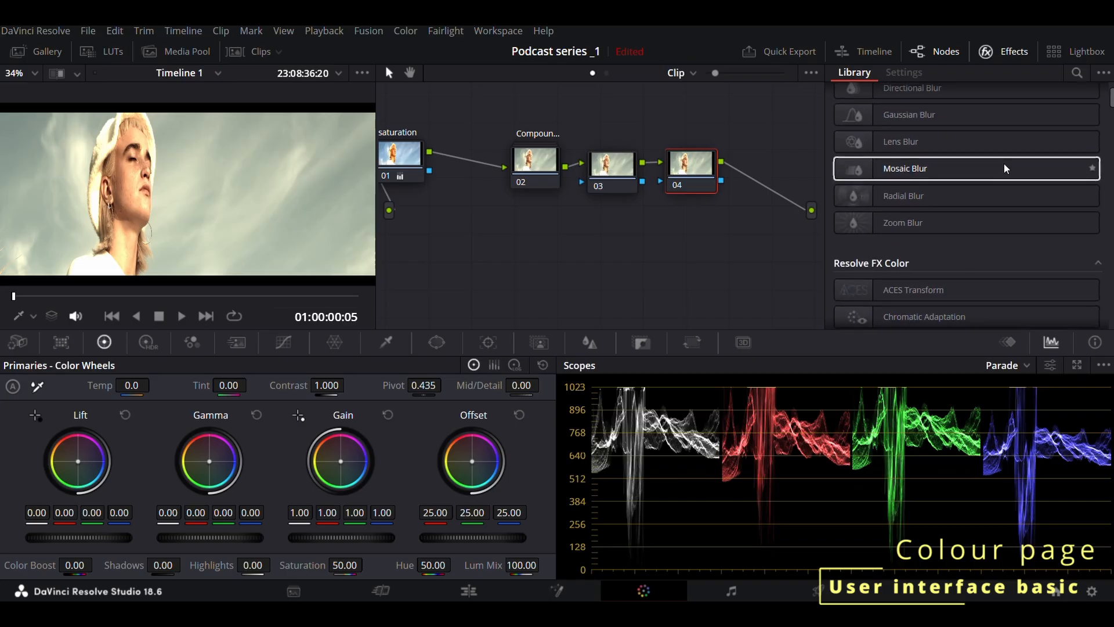
scroll(1004, 163, down, 3)
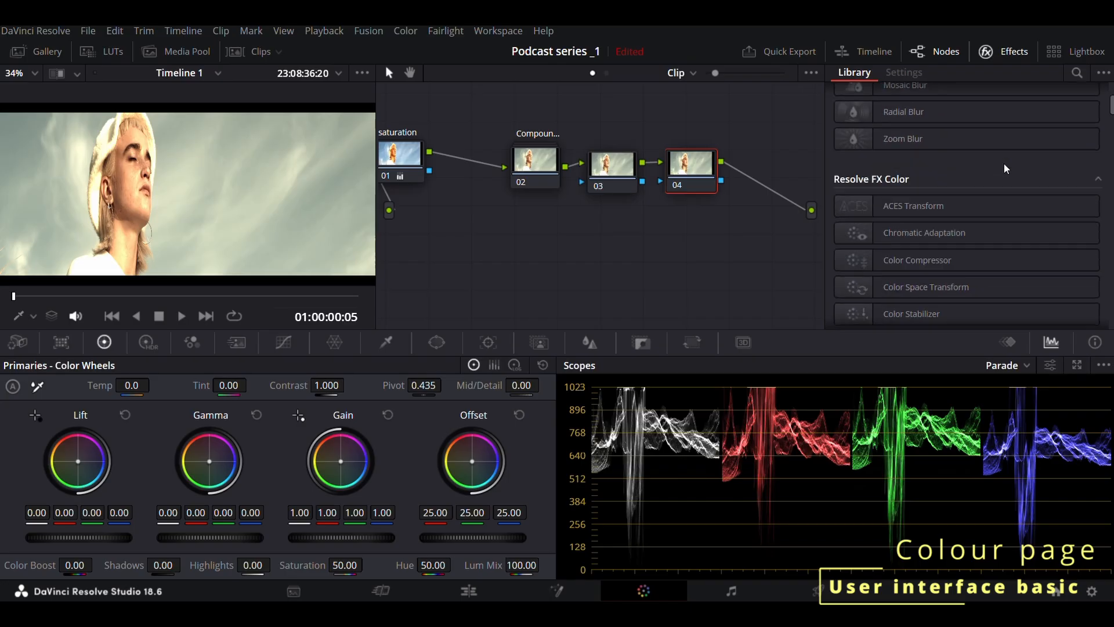
click(961, 291)
drag(961, 291, 714, 249)
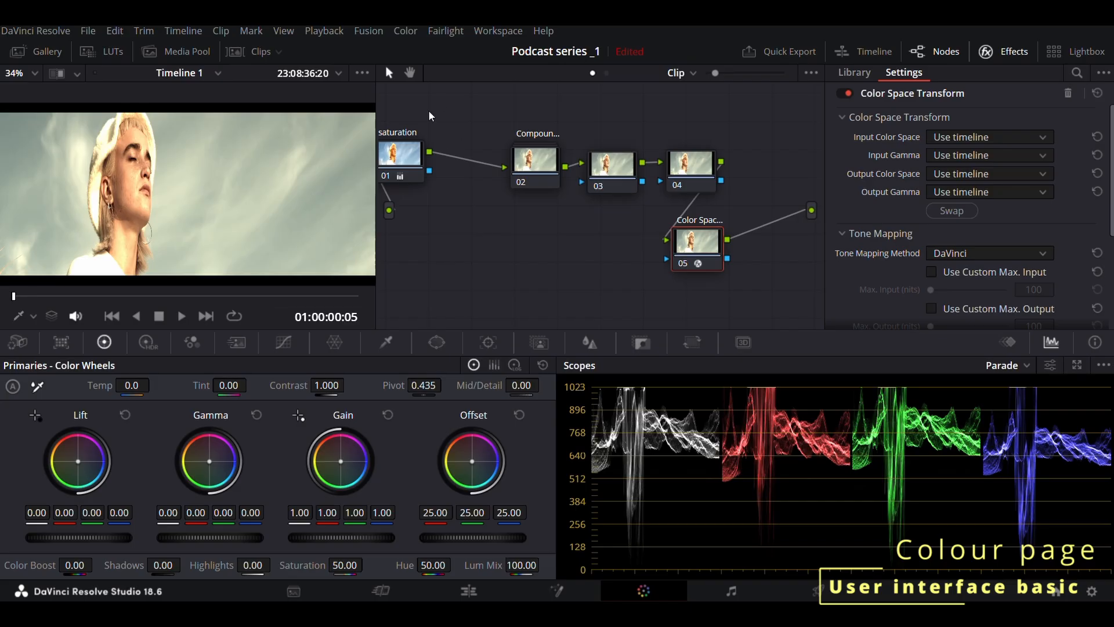
Reset the node grade of the saturation node
click(404, 152)
right_click(404, 152)
click(453, 156)
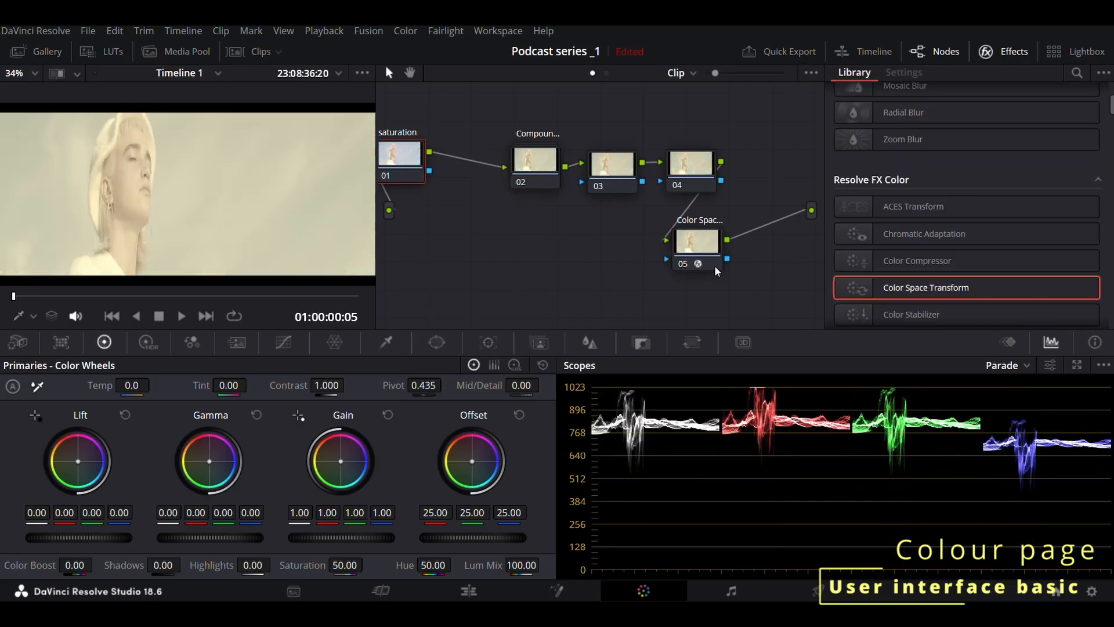
In node 05's Color Space Transform, set Input Gamma to Blackmagic Design Film and Output Gamma to Rec.709
click(698, 244)
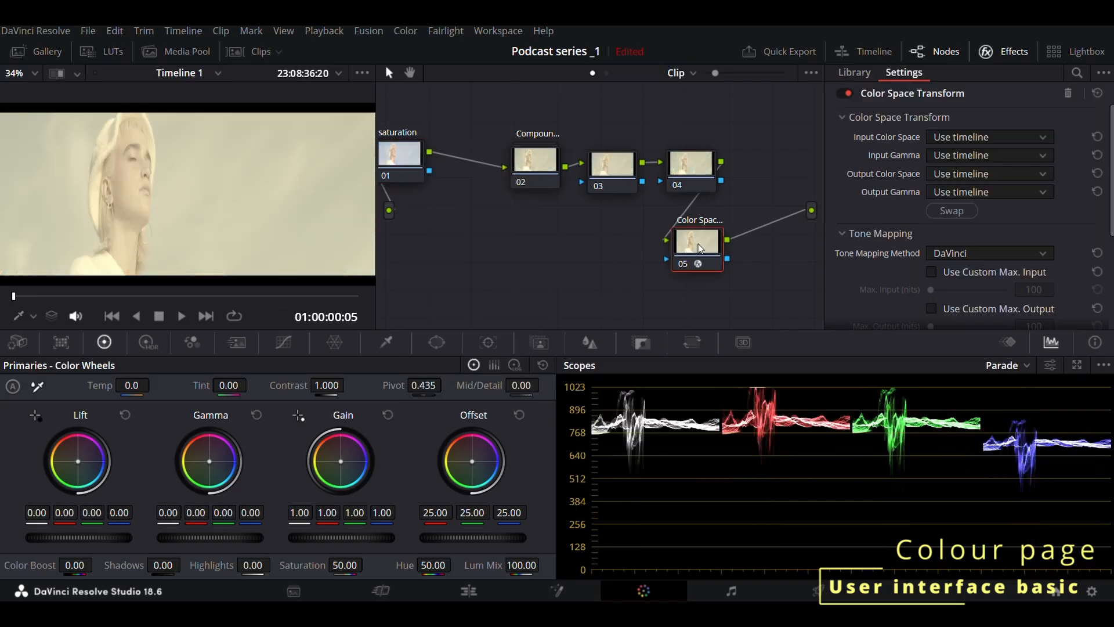
click(963, 157)
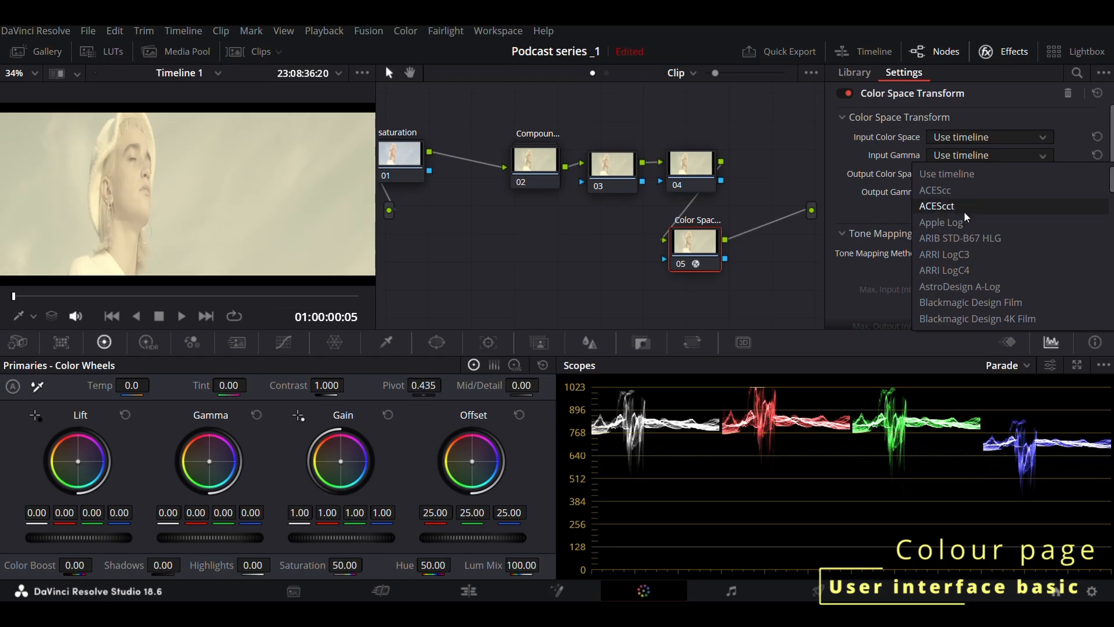
click(987, 302)
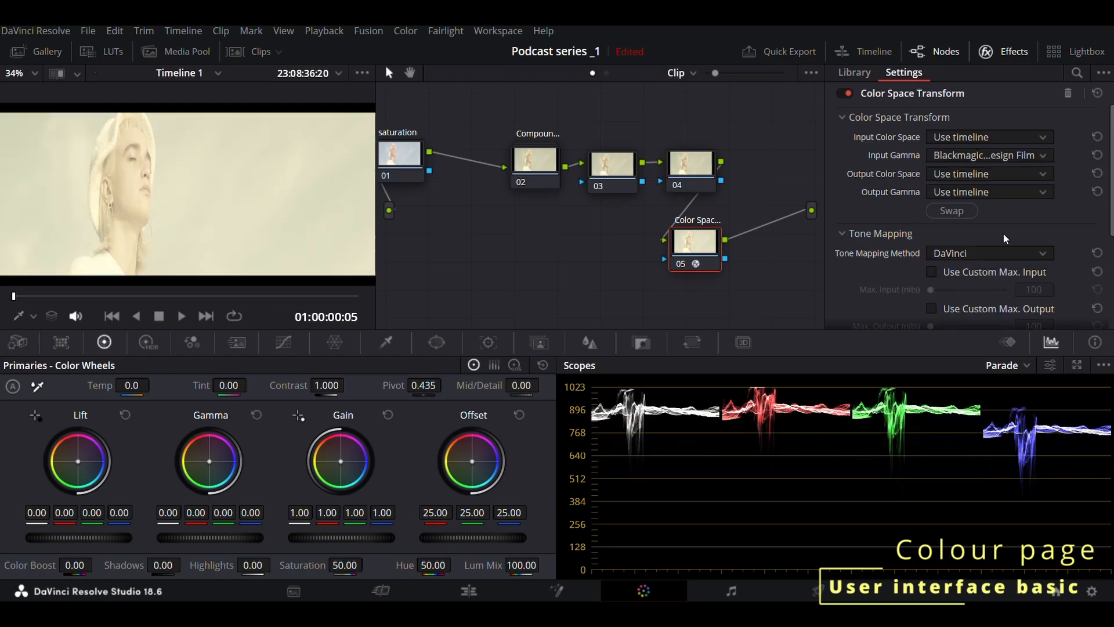
click(996, 193)
scroll(992, 288, down, 10)
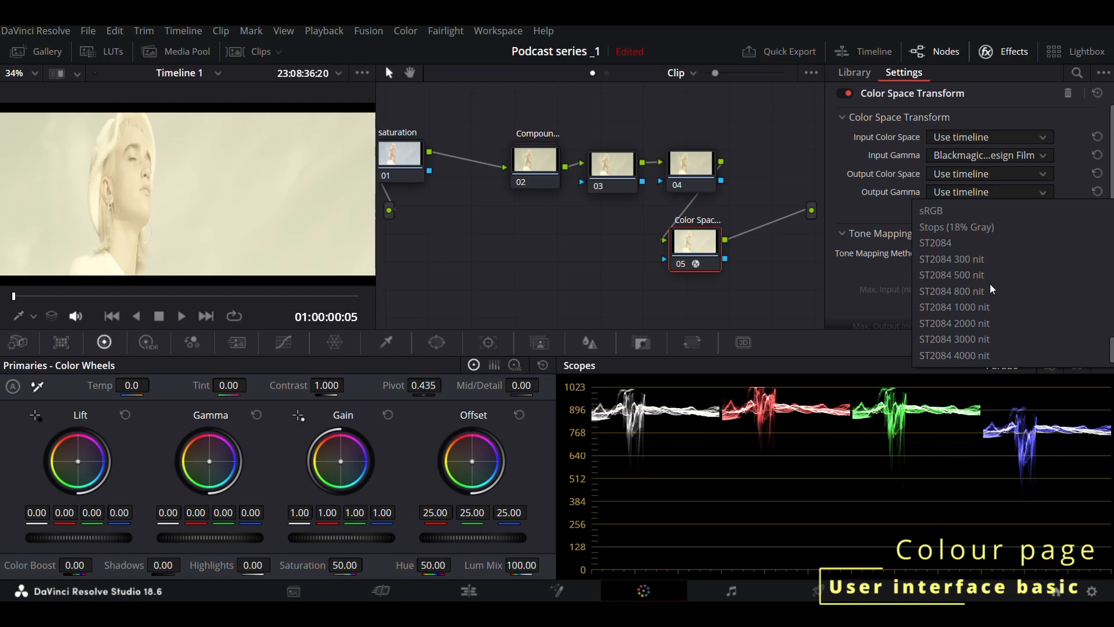
scroll(992, 288, up, 3)
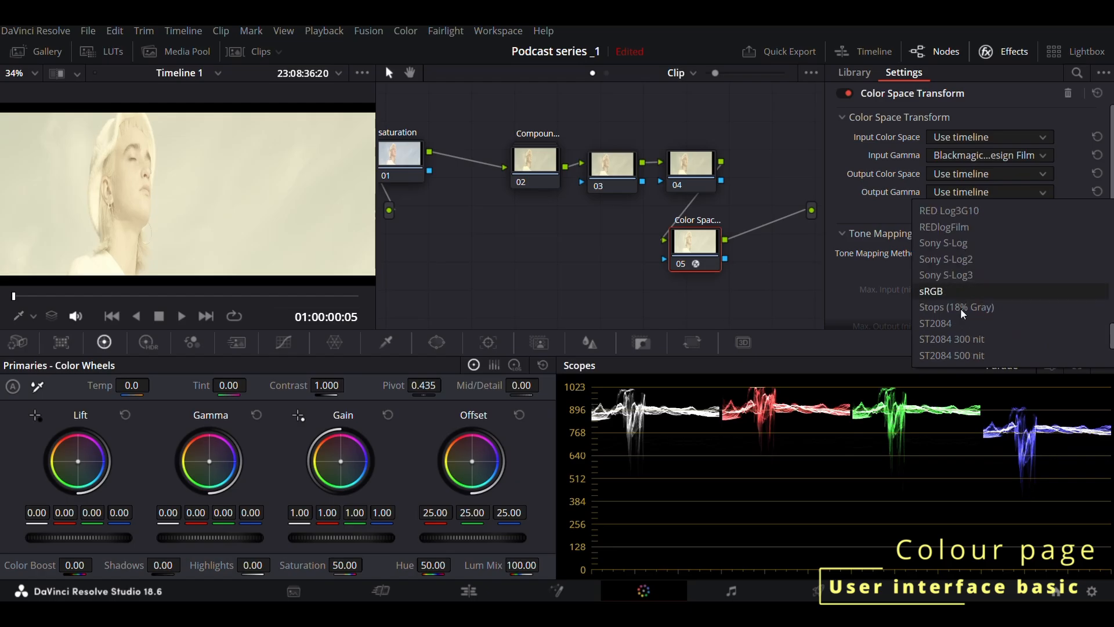
scroll(963, 313, down, 3)
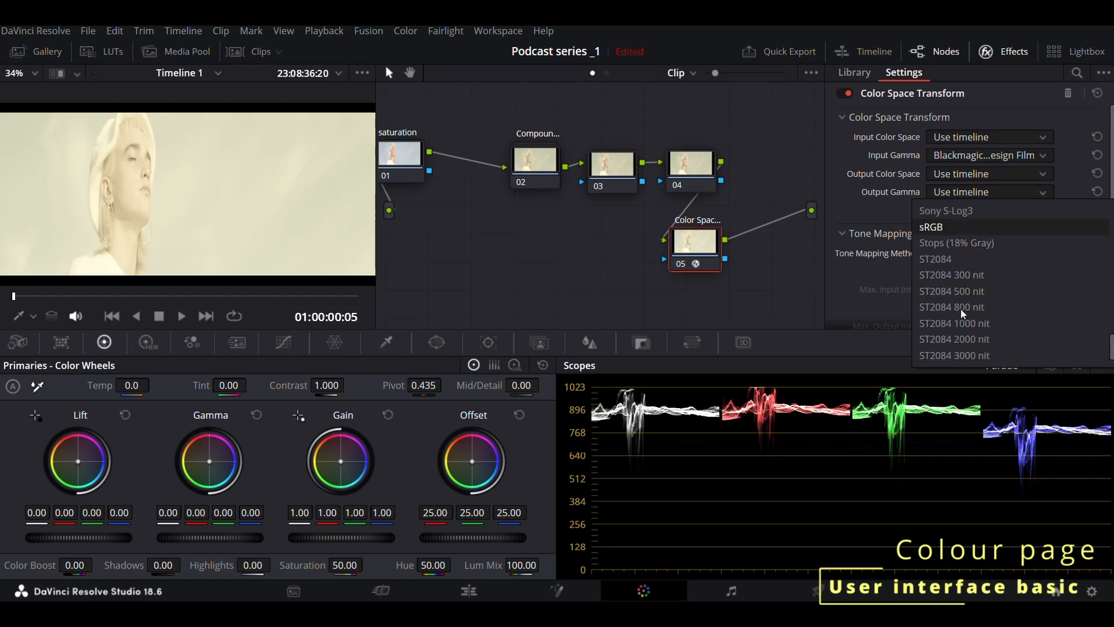
scroll(961, 302, up, 4)
click(963, 226)
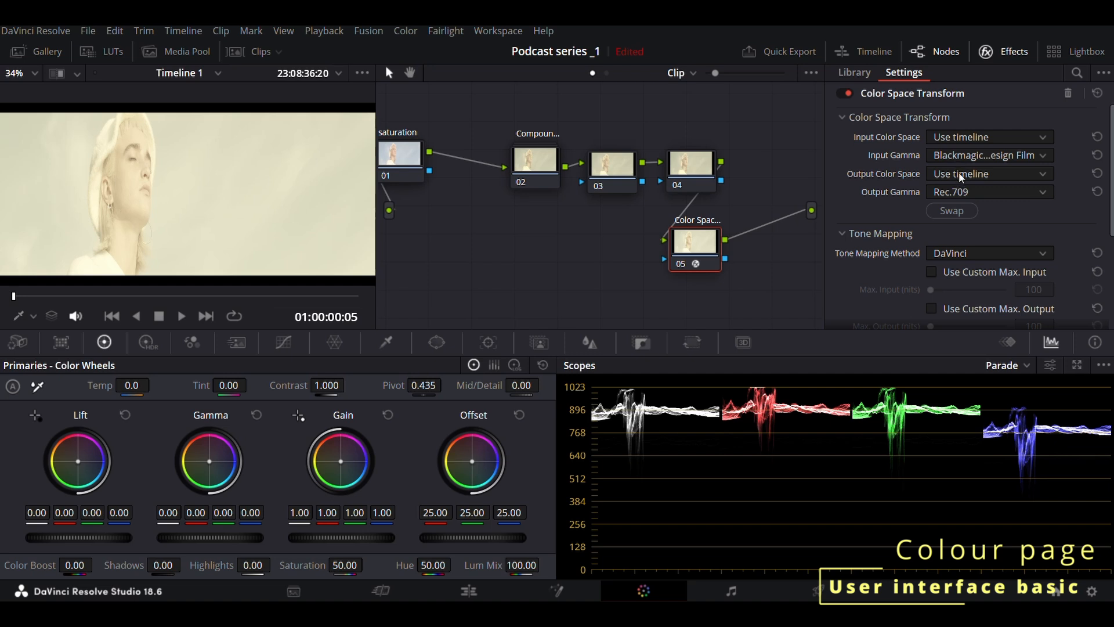
Set Output Color Space to Blackmagic Design Film Gen 1, and try Output Gamma Blackmagic Design Film followed by Blackmagic Design 4K Film
click(962, 175)
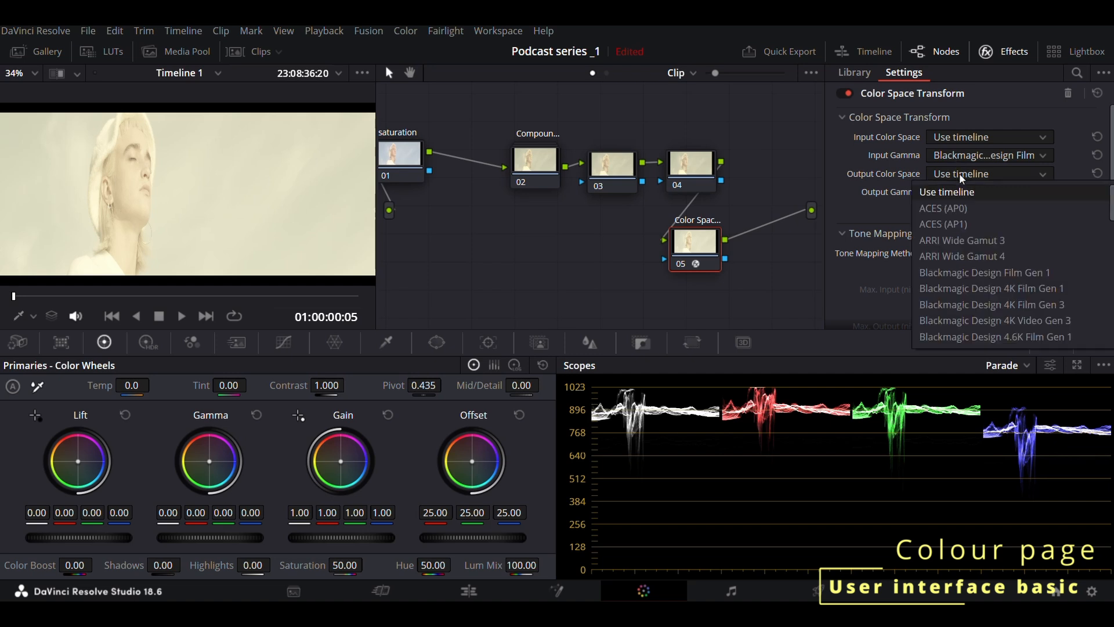
click(973, 272)
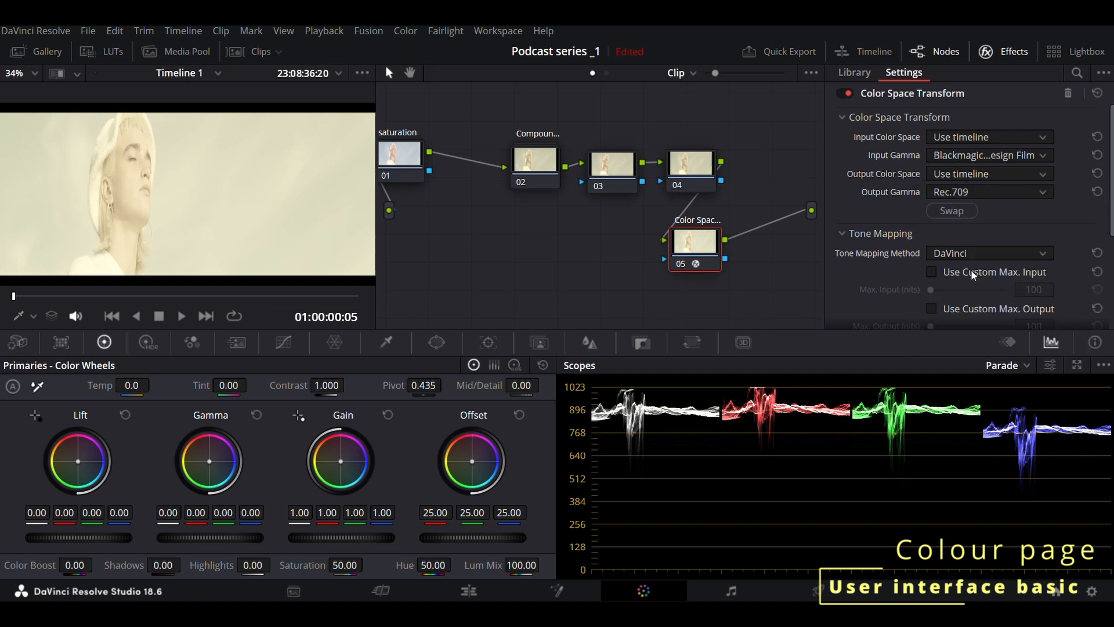
click(989, 195)
scroll(995, 264, up, 10)
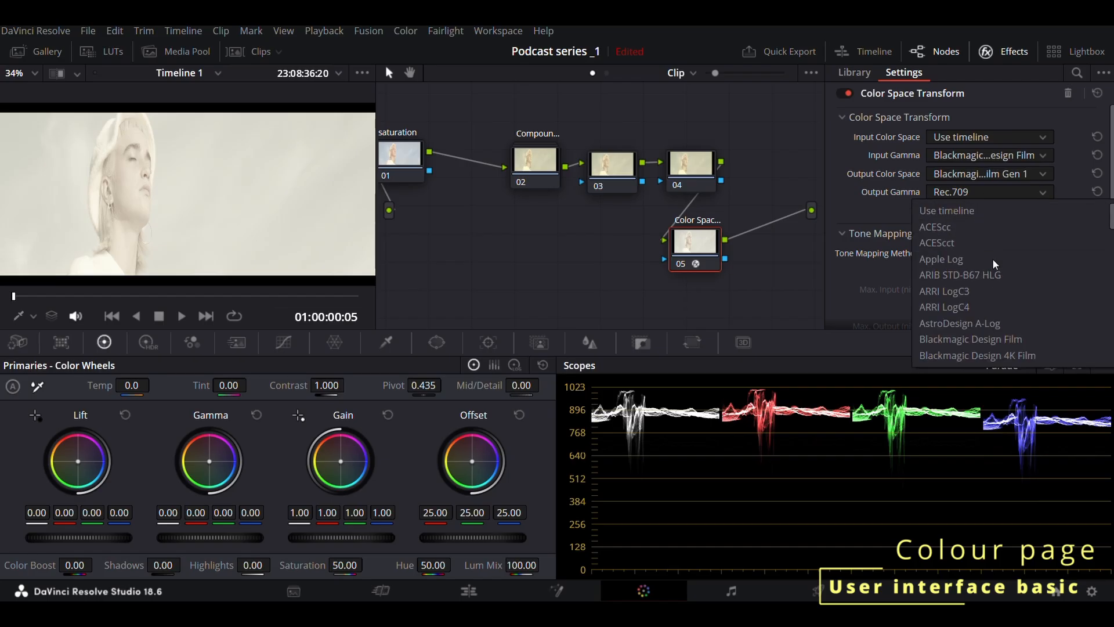
scroll(995, 267, down, 2)
click(994, 275)
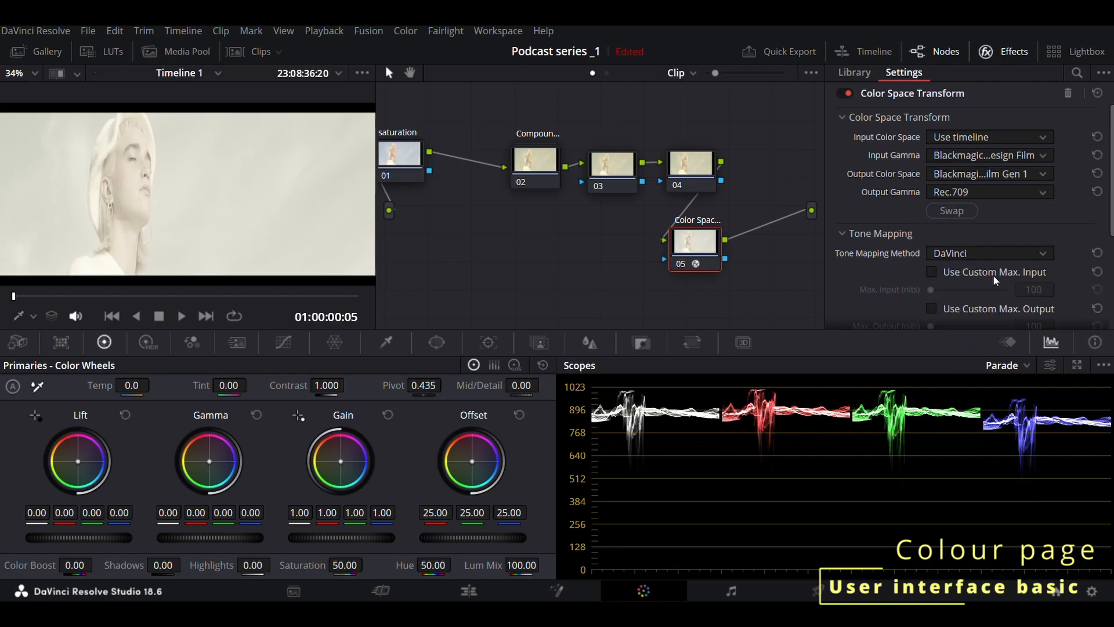
click(995, 191)
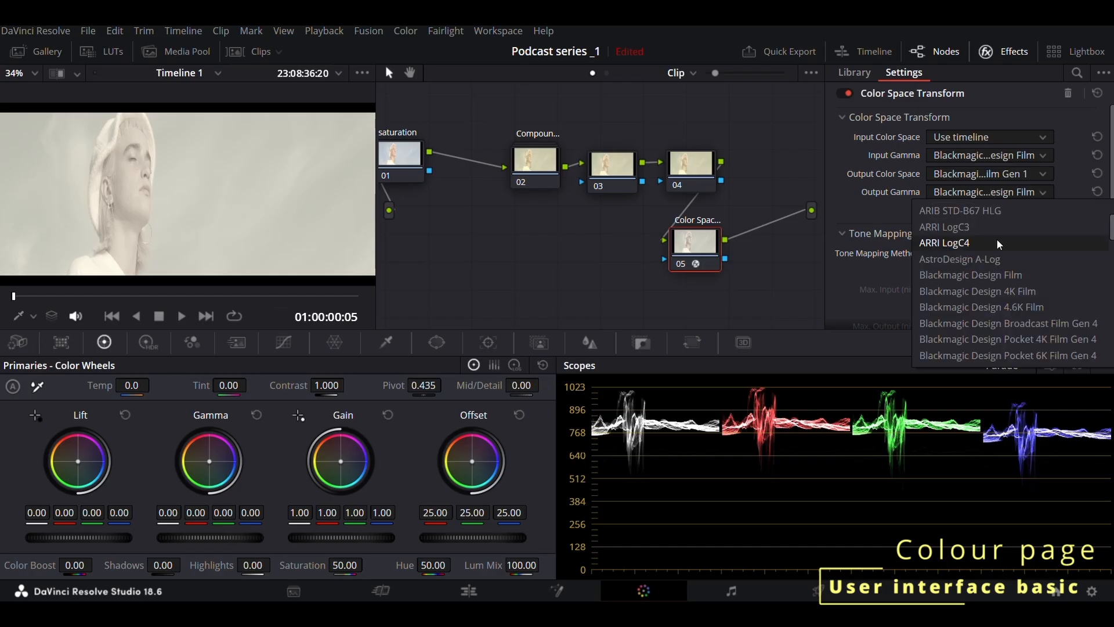
click(1008, 291)
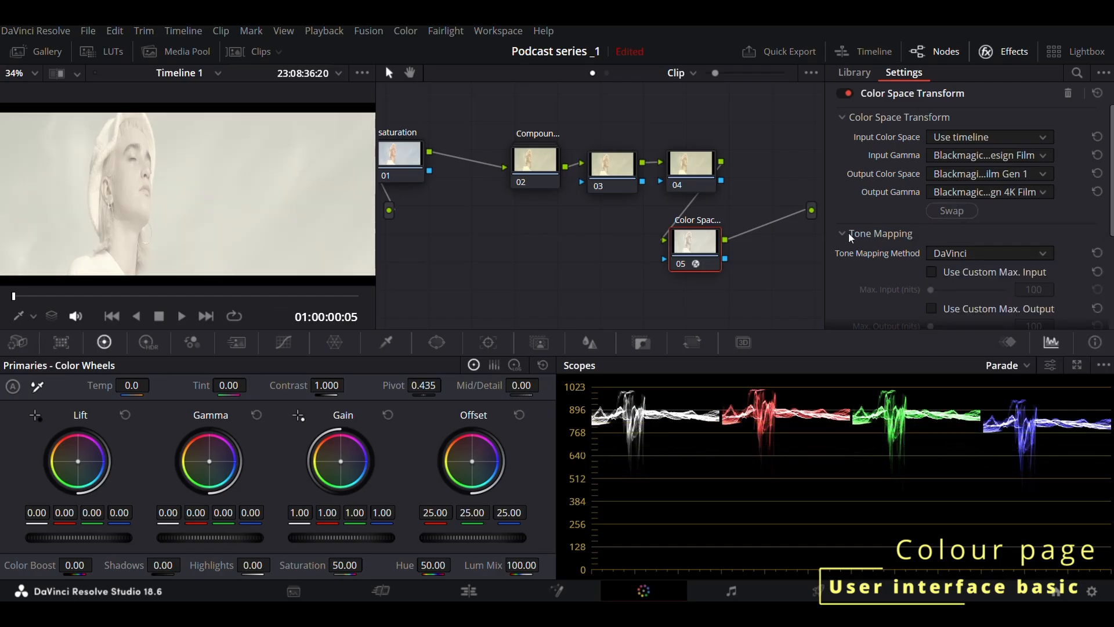
Try Canon Log 2 as the Color Space Transform's Input Gamma and reset that parameter
click(983, 141)
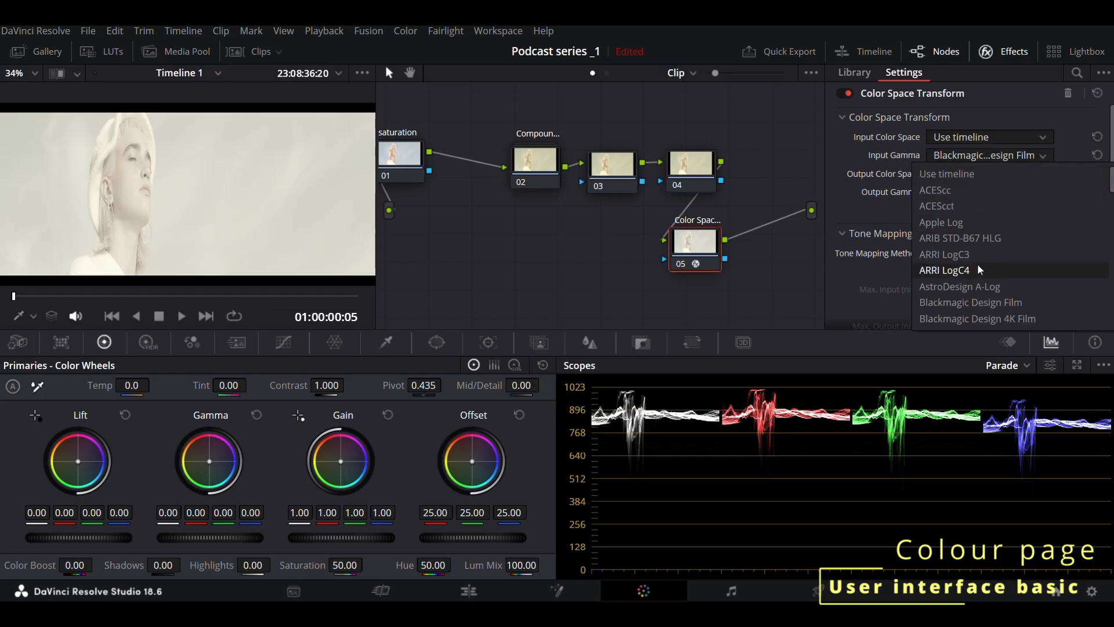
click(967, 143)
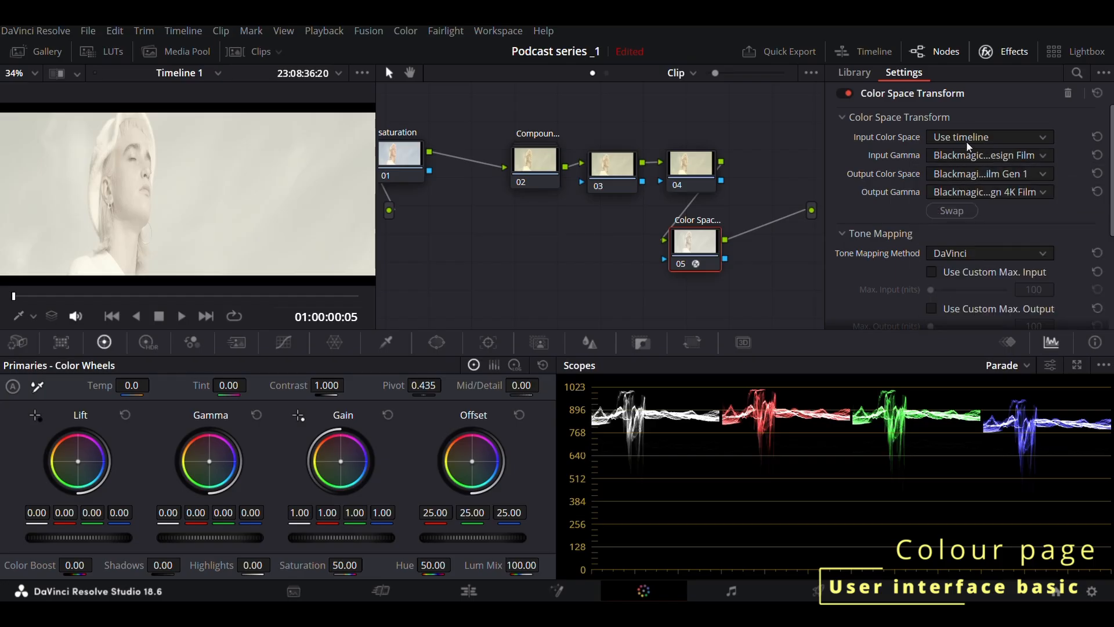
click(968, 158)
scroll(978, 279, down, 5)
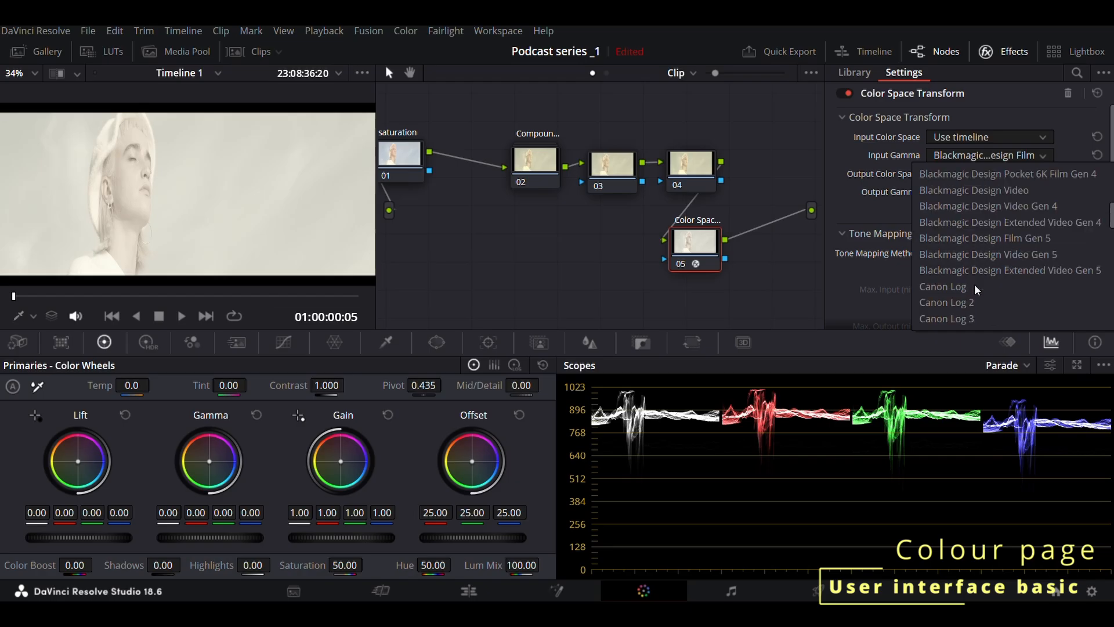
click(980, 301)
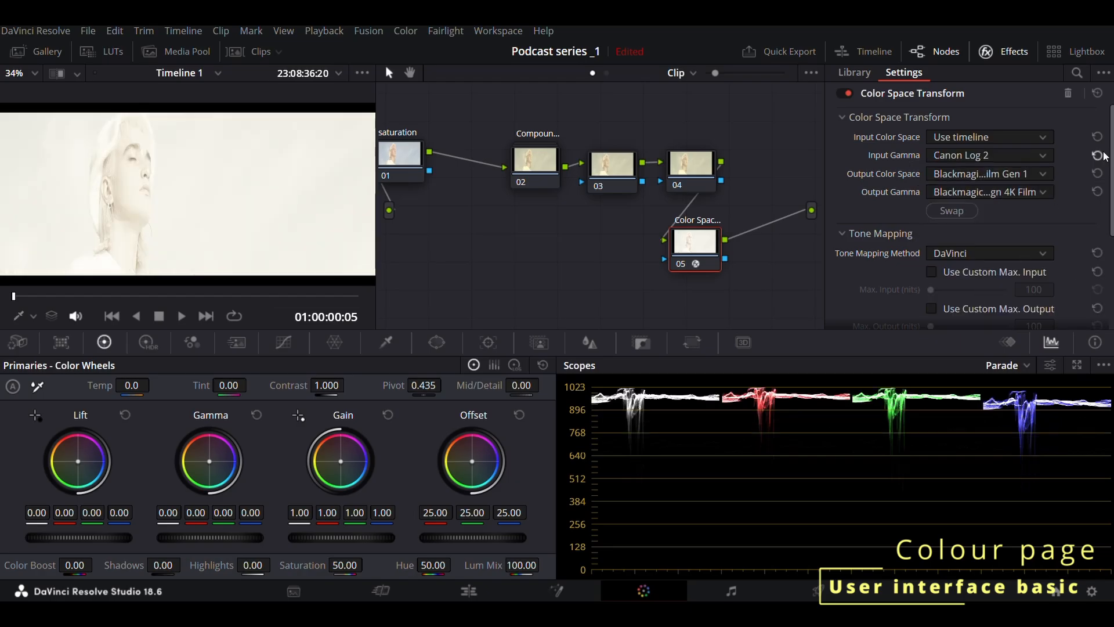
click(1100, 155)
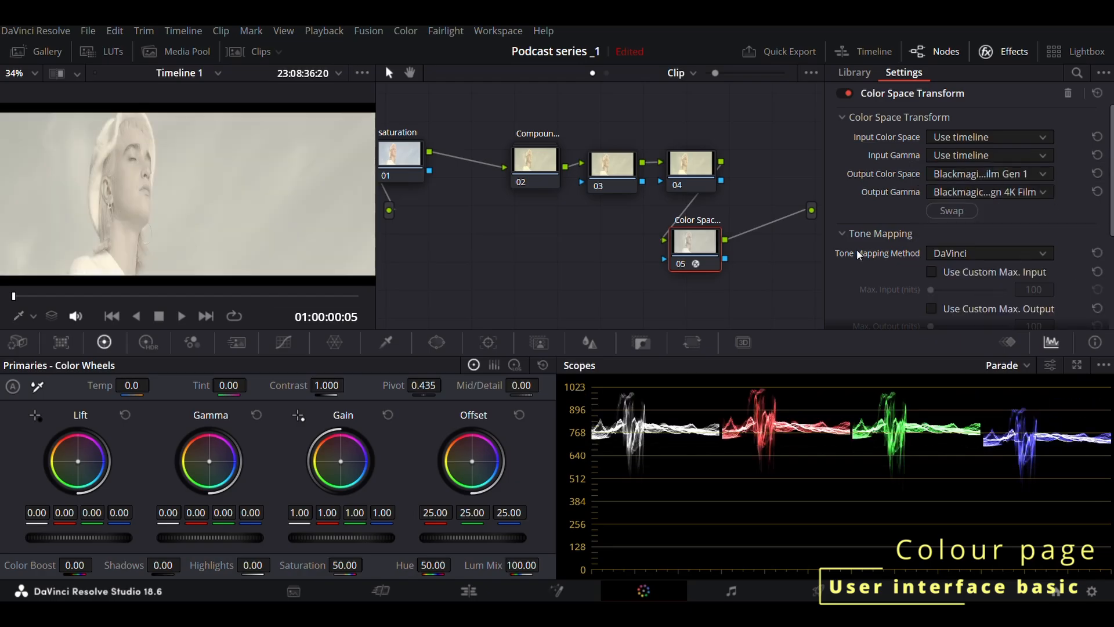
Reset all grades and nodes of the clip
right_click(711, 248)
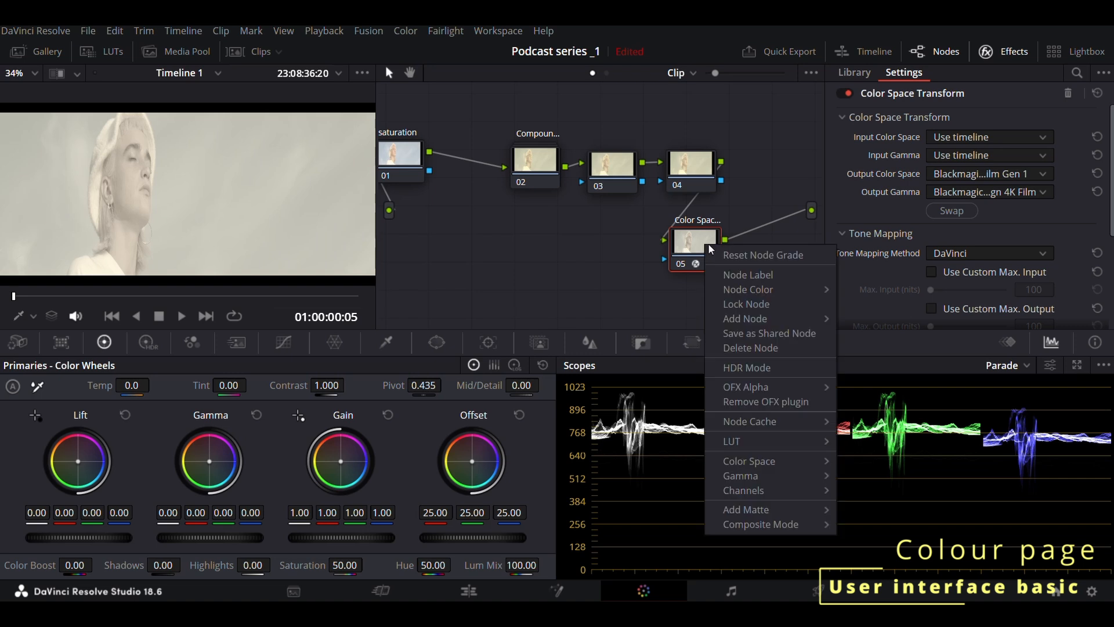
click(465, 249)
right_click(464, 247)
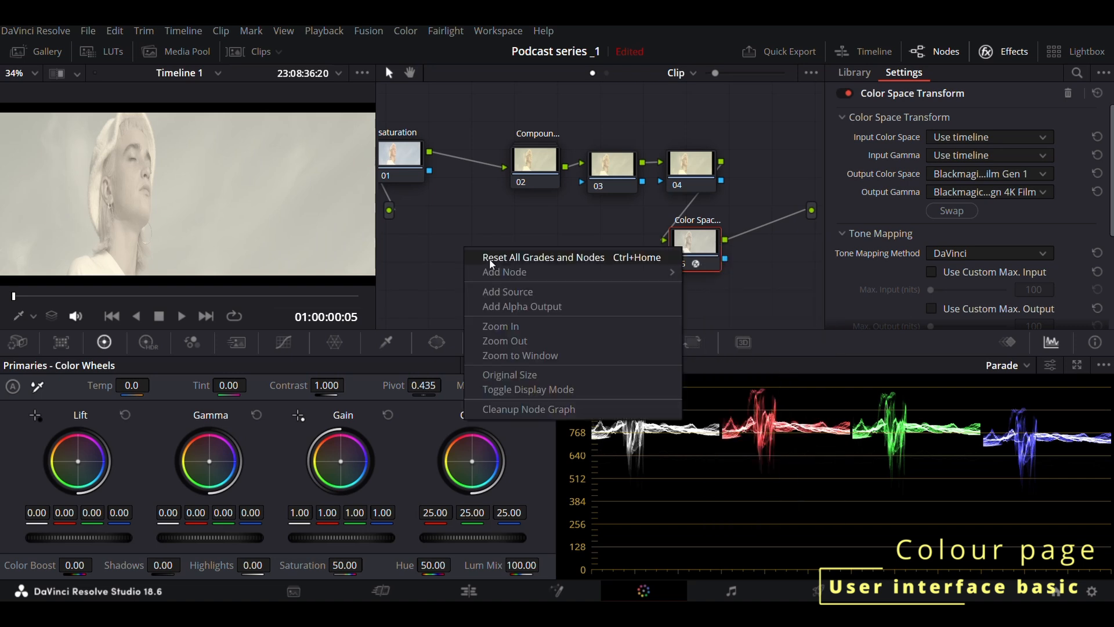
click(490, 258)
Apply a Color Space Transform to node 01 and set its Output Gamma to Gamma 2.4
drag(847, 288, 493, 169)
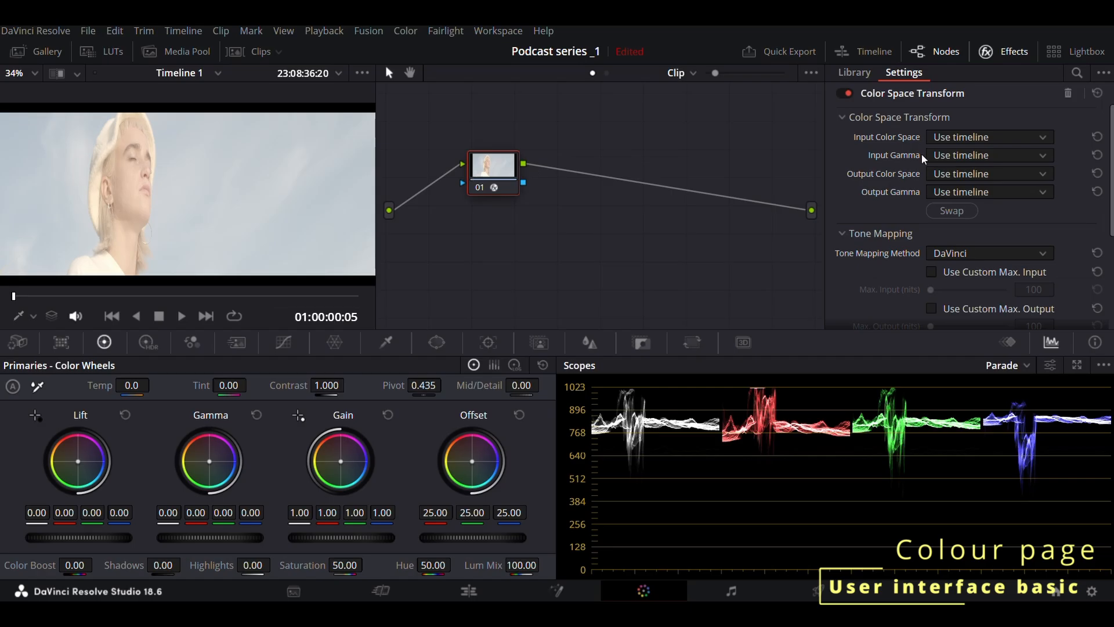
click(970, 195)
scroll(979, 292, down, 3)
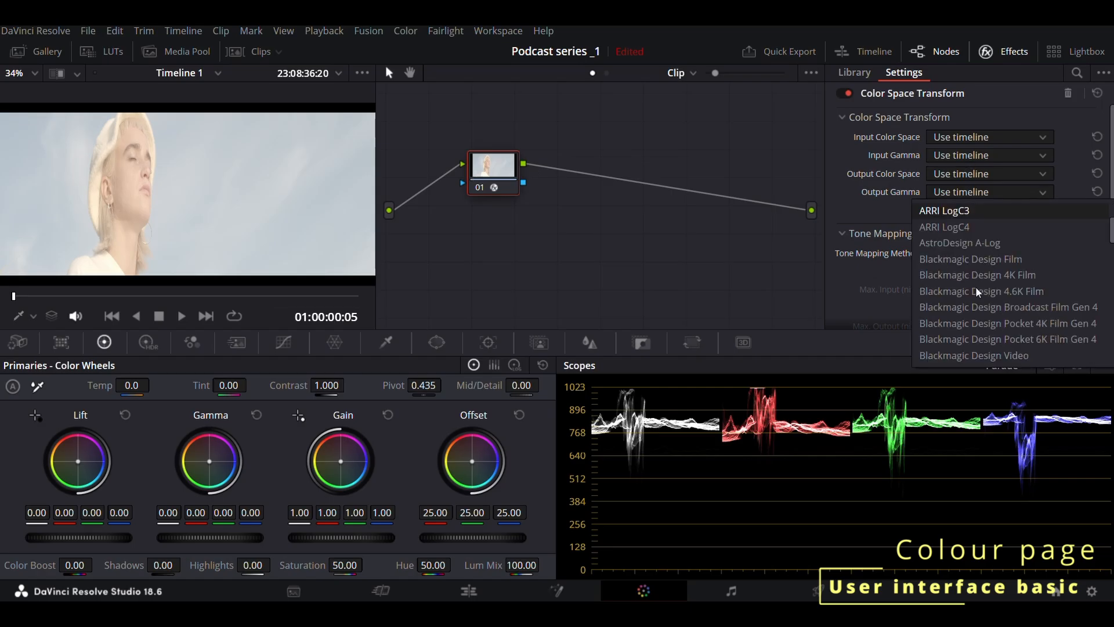
scroll(978, 292, down, 10)
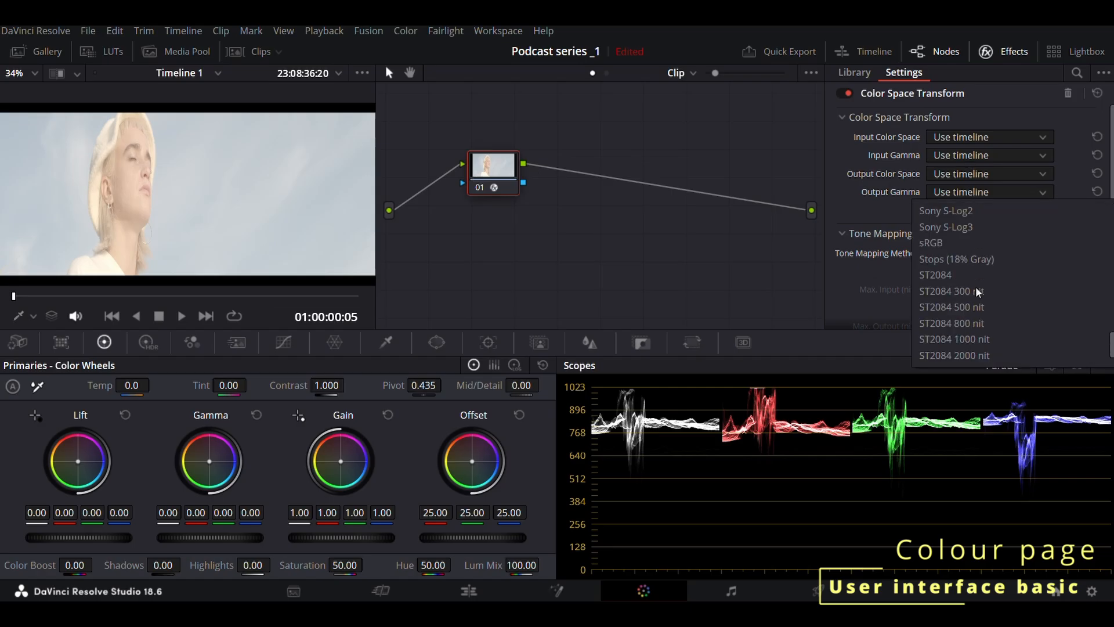
scroll(979, 291, up, 3)
scroll(979, 291, up, 3)
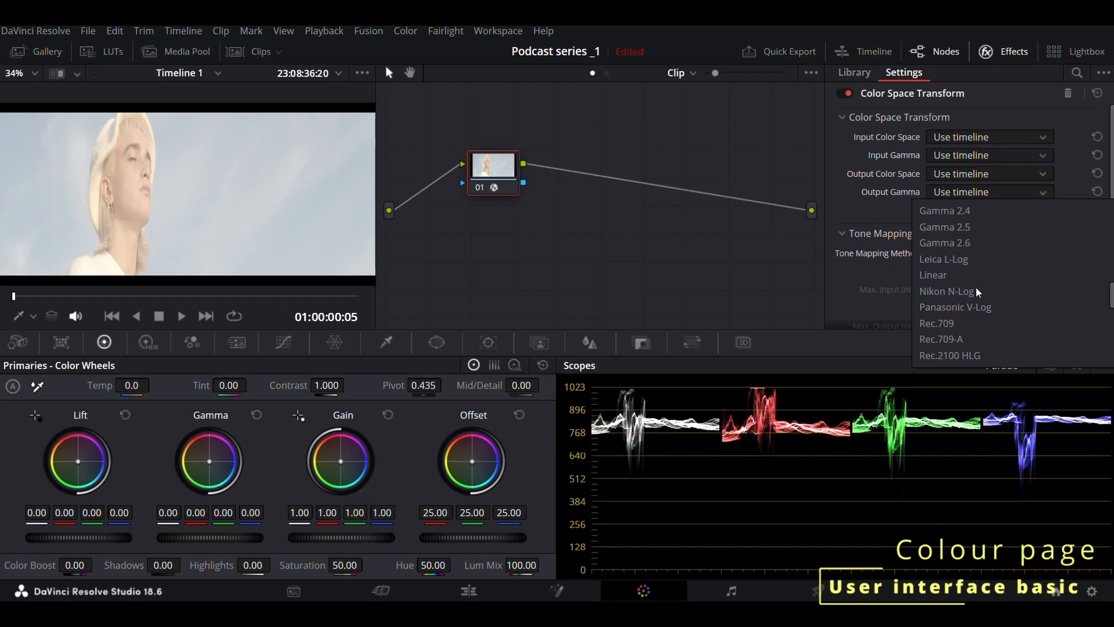
scroll(979, 292, up, 3)
click(976, 283)
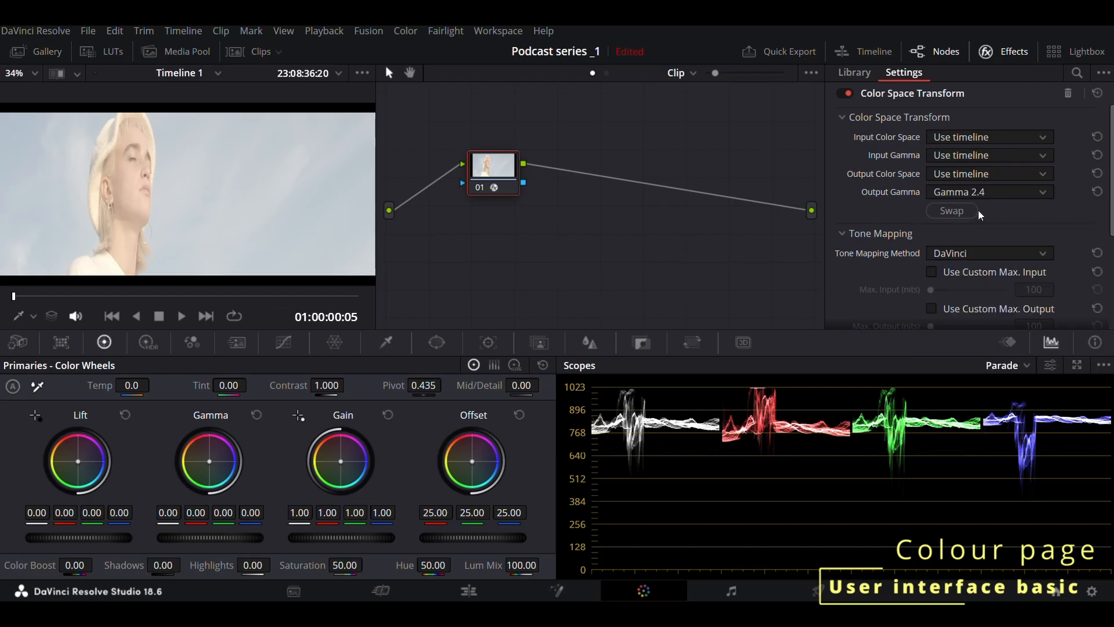
Try ACEScct, Blackmagic Design Video and DaVinci Intermediate in turn as the Color Space Transform's Input Gamma
click(981, 159)
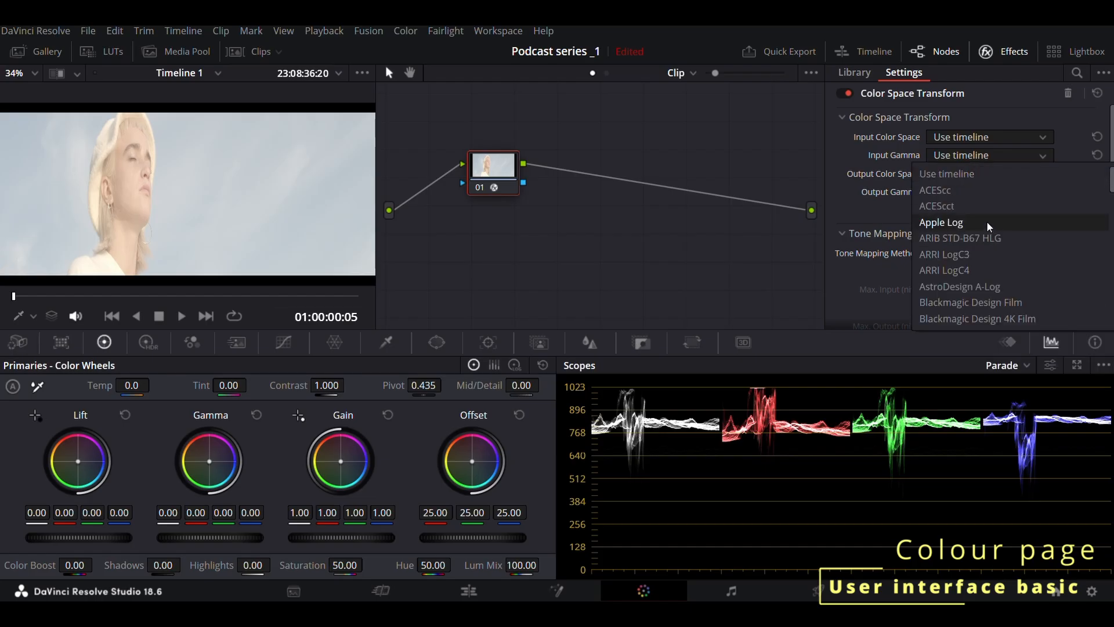
click(990, 206)
click(958, 163)
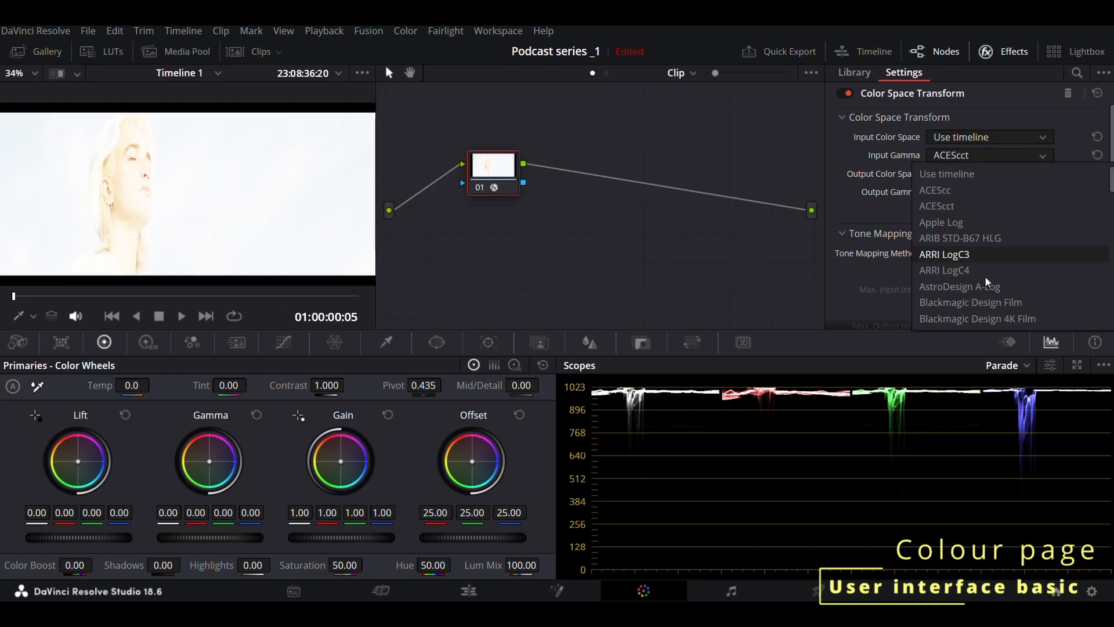
scroll(990, 284, down, 2)
scroll(989, 284, down, 2)
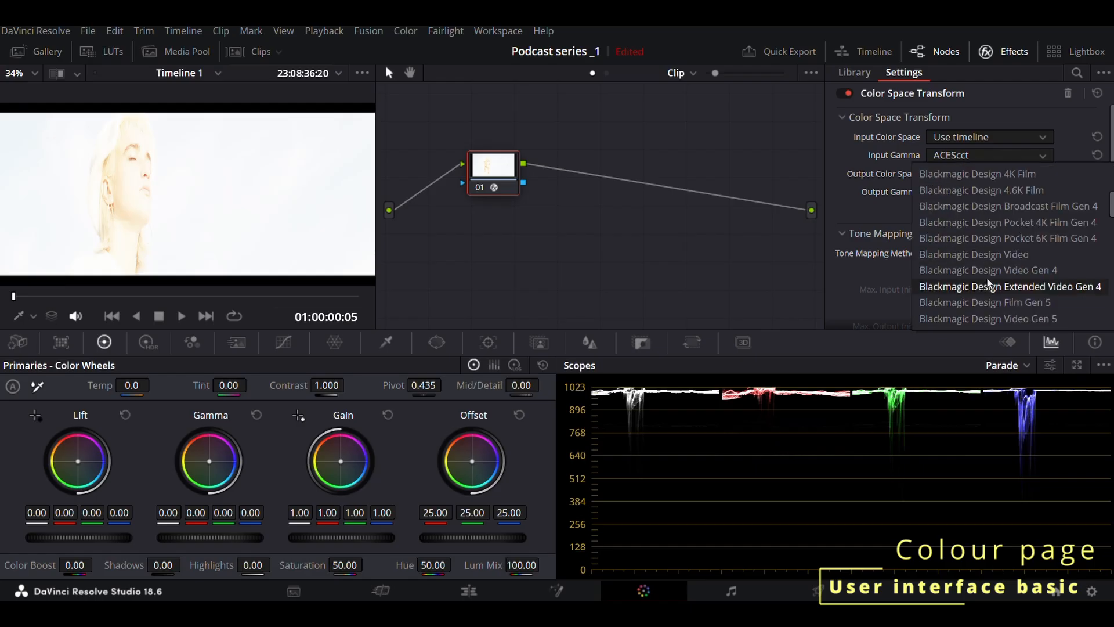
click(988, 280)
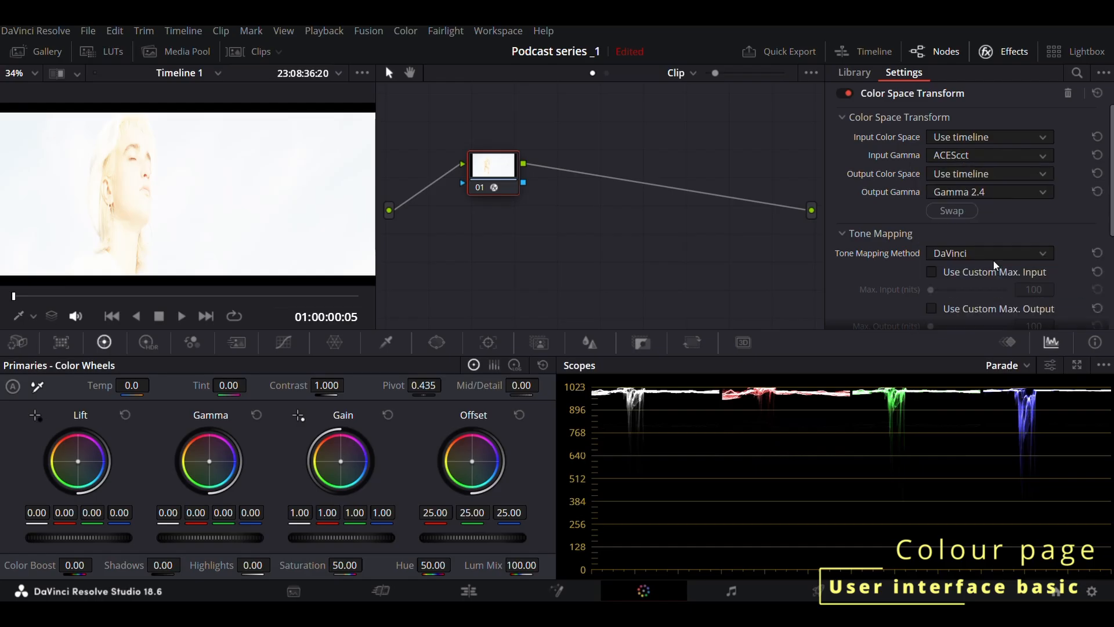
click(967, 160)
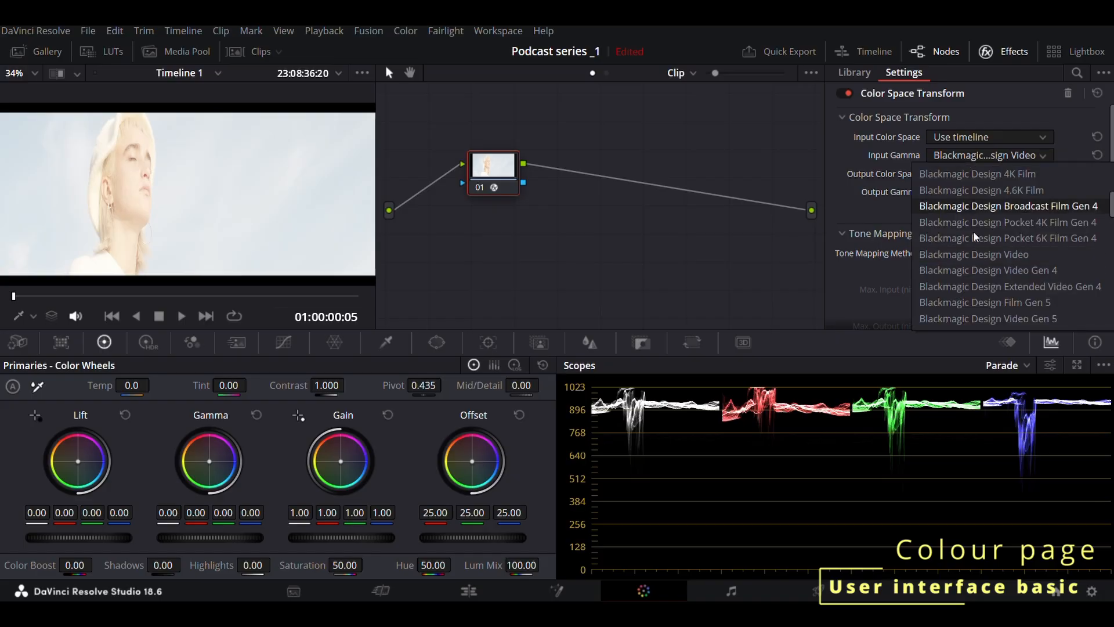
scroll(981, 301, down, 2)
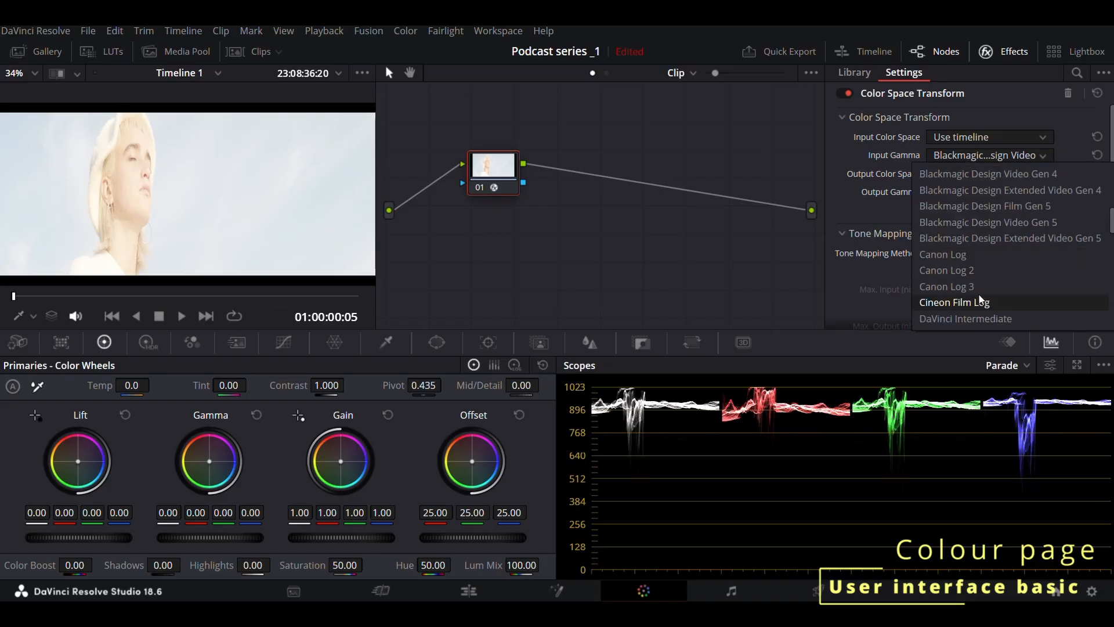
click(981, 319)
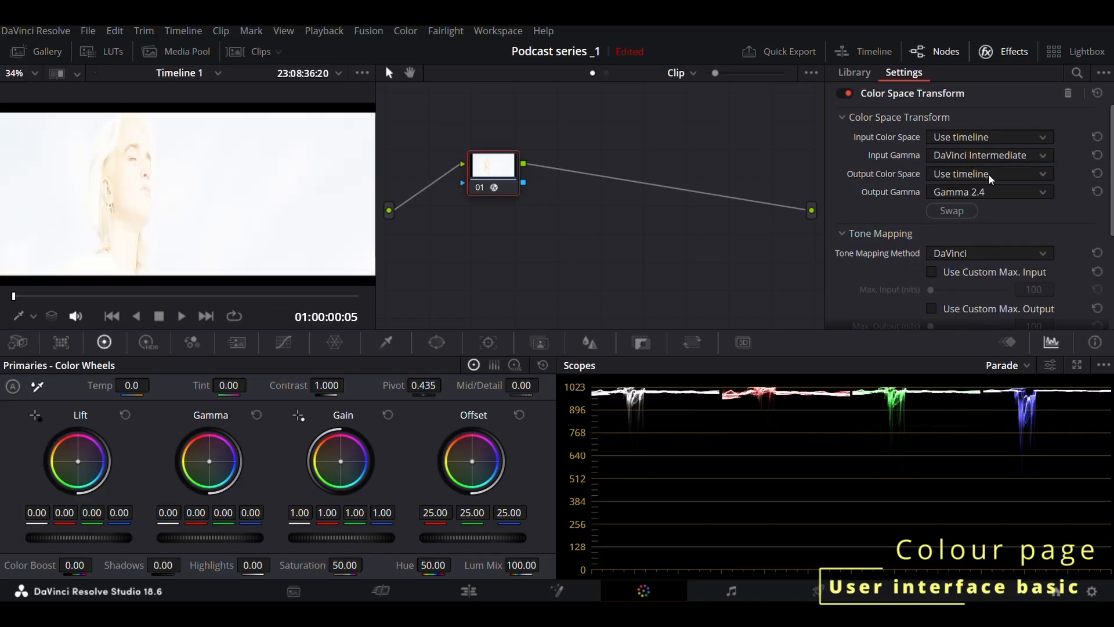
Set the Color Space Transform's Input Gamma to Blackmagic Design Film and lower the overall Gamma wheel level to -0.43
click(991, 179)
scroll(987, 258, up, 5)
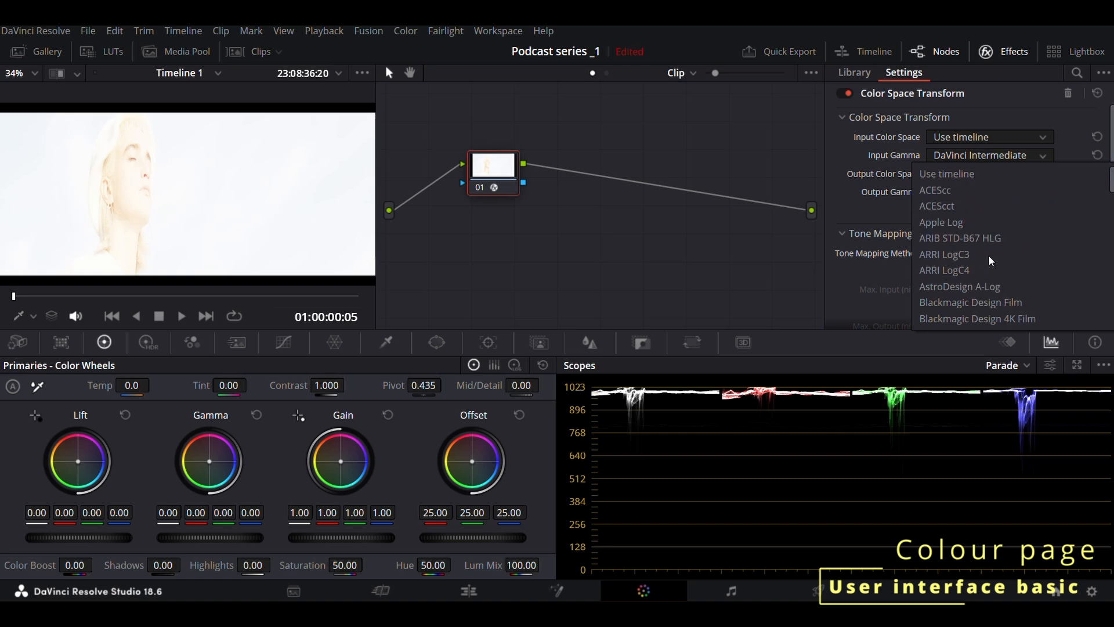
click(970, 302)
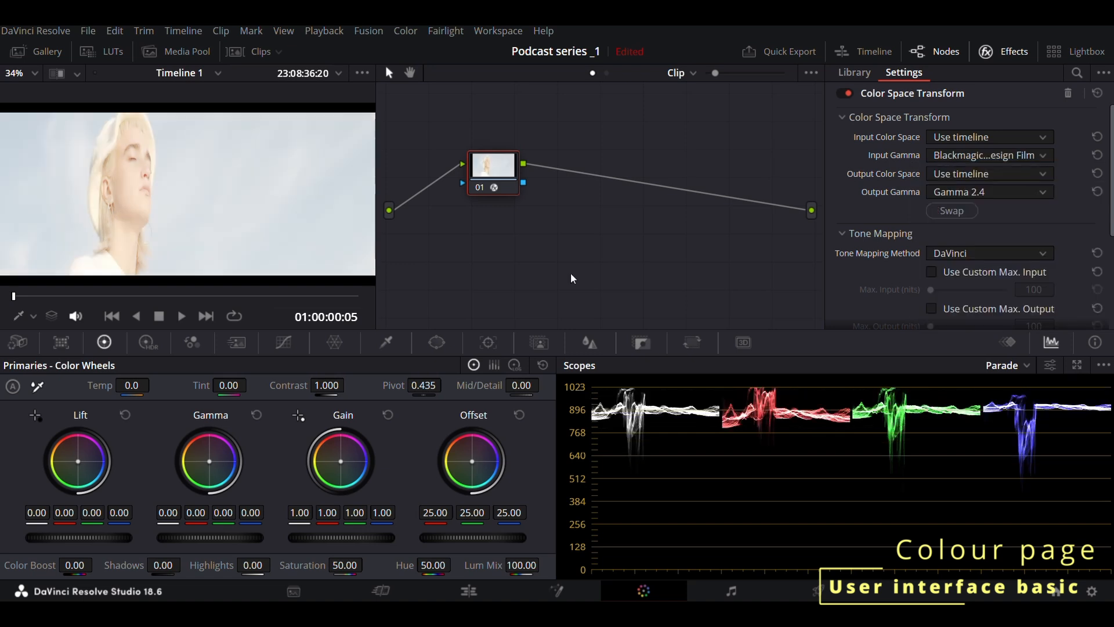
drag(222, 540, 219, 544)
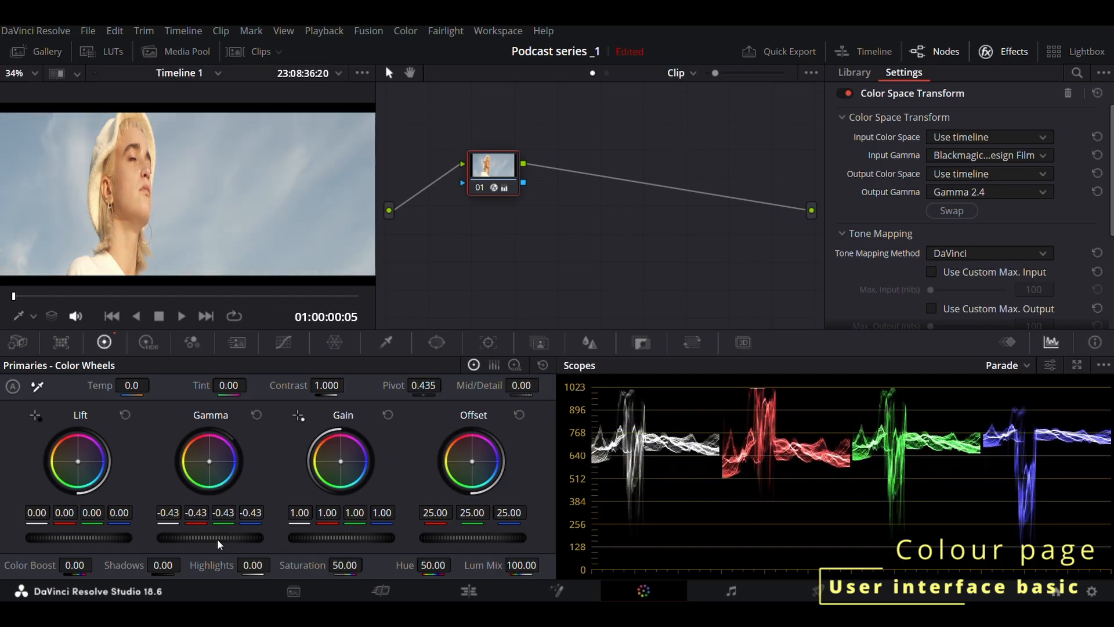
View the clip full screen and compare the image with the grade bypassed and enabled
key(ctrl+f)
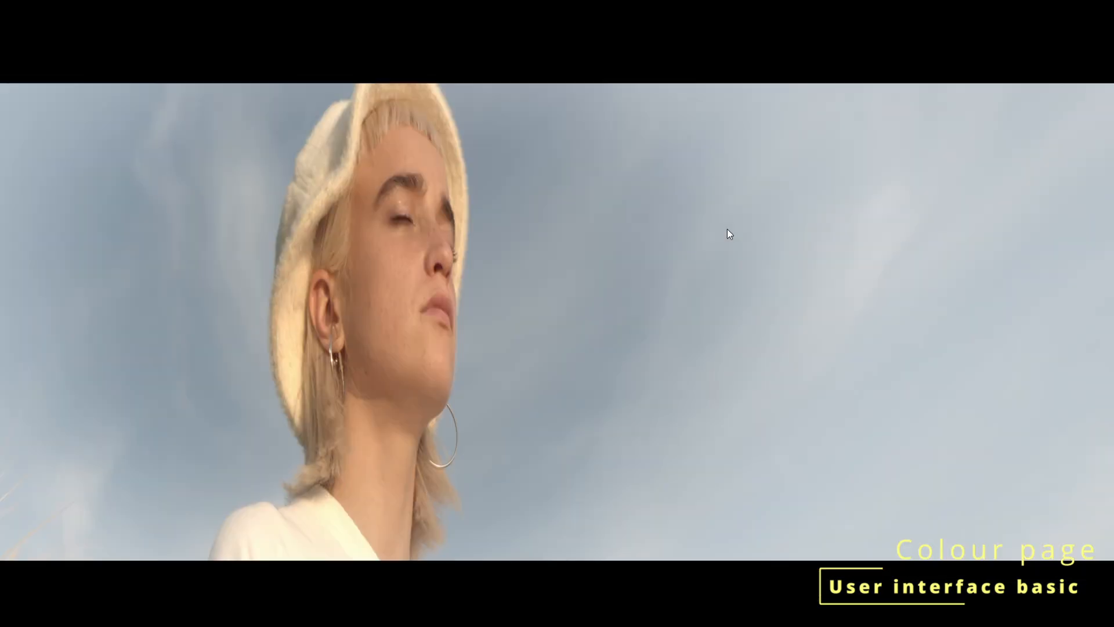
key(shift+d)
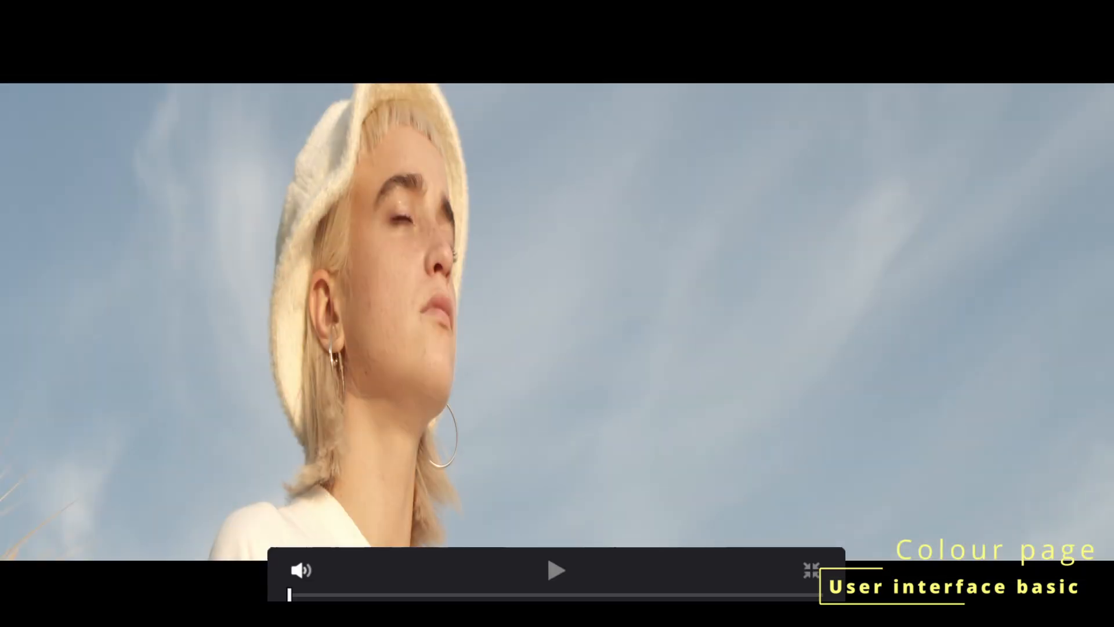
key(ctrl+f)
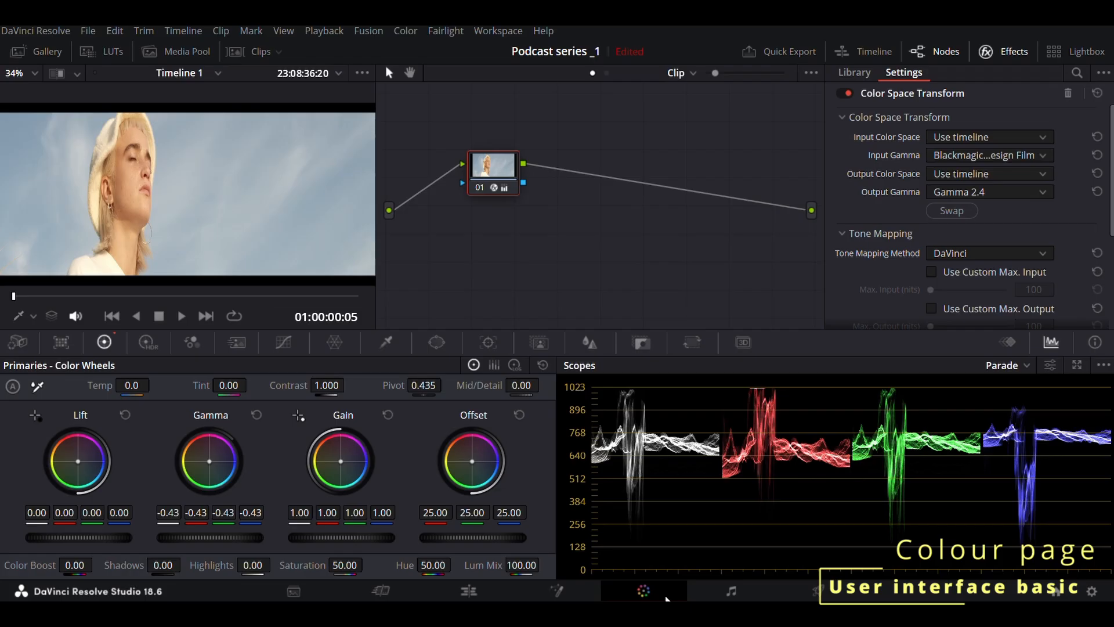
Reset all grades and nodes to clear the Color Space Transform and Gamma adjustment
right_click(573, 128)
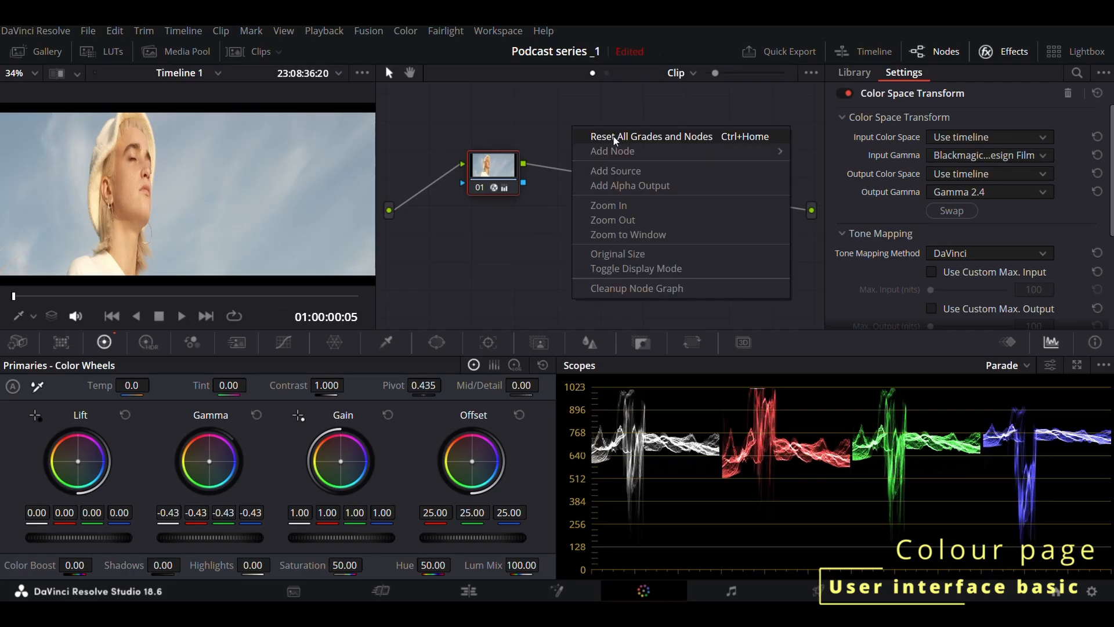
click(615, 138)
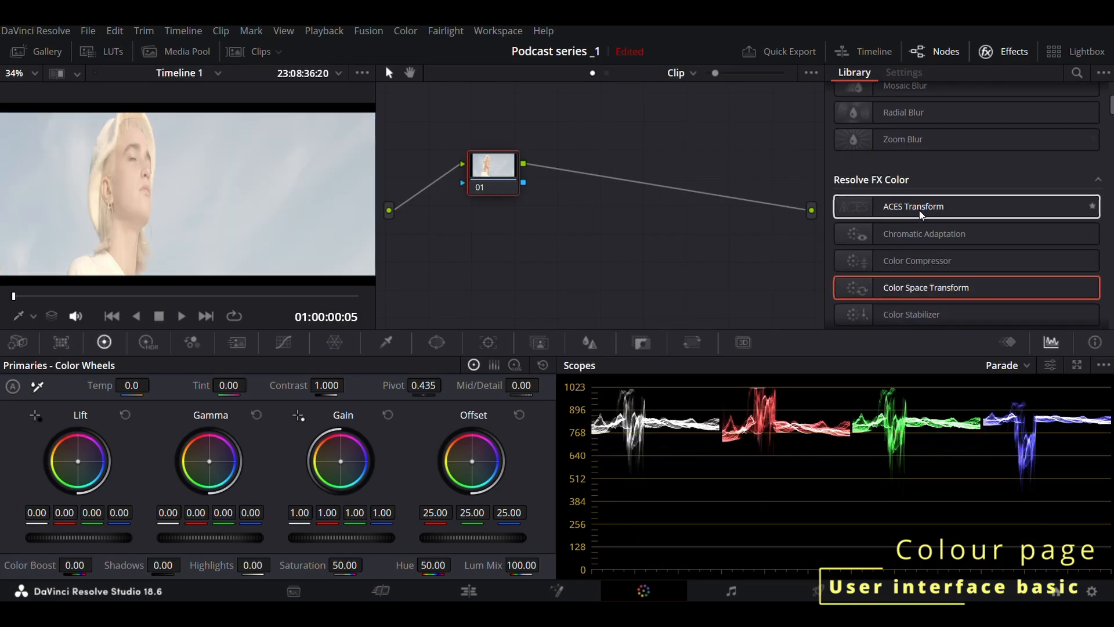
Find False Color among the Resolve FX Color effects and apply it to node 01
scroll(922, 215, down, 5)
scroll(922, 215, down, 8)
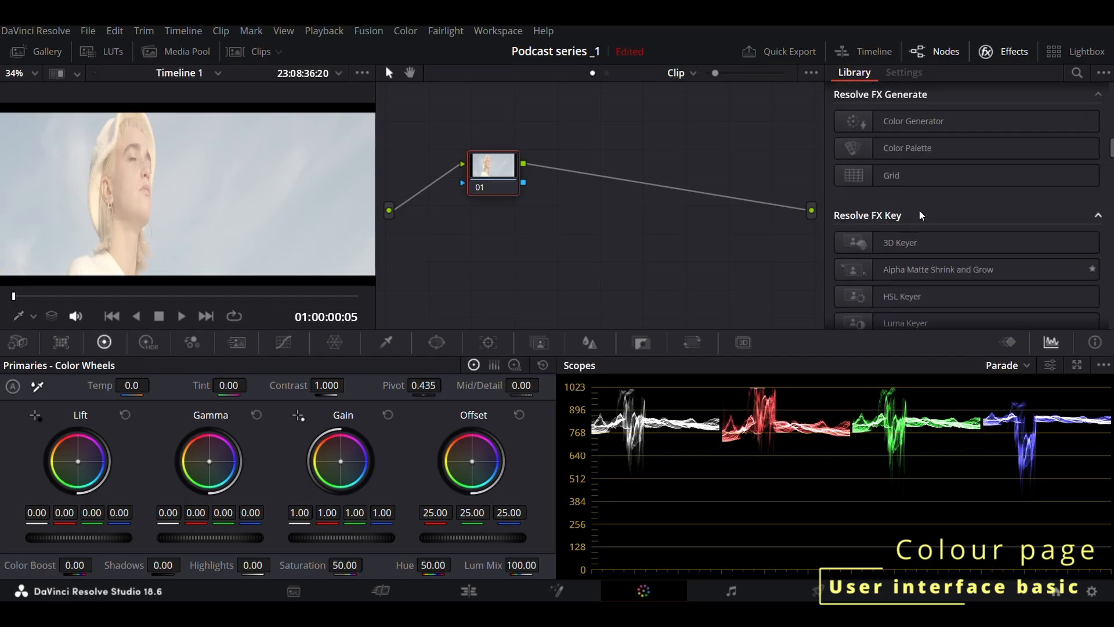
scroll(923, 220, up, 4)
scroll(926, 235, up, 1)
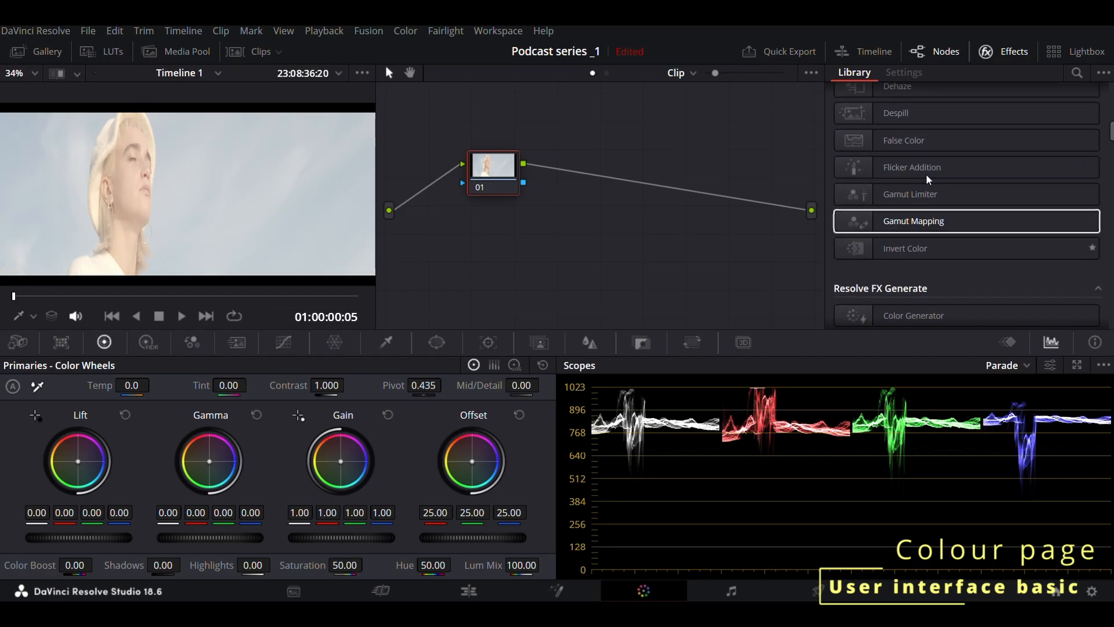
drag(928, 140, 476, 186)
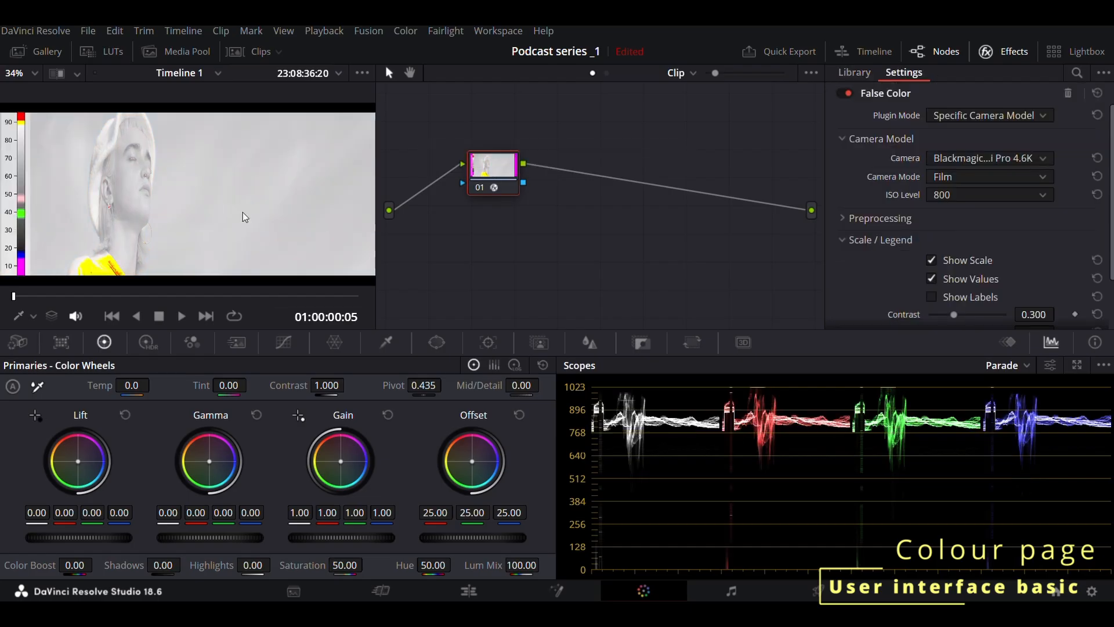
Remove the False Color effect by resetting all grades and nodes of the clip
right_click(165, 176)
right_click(554, 141)
click(597, 155)
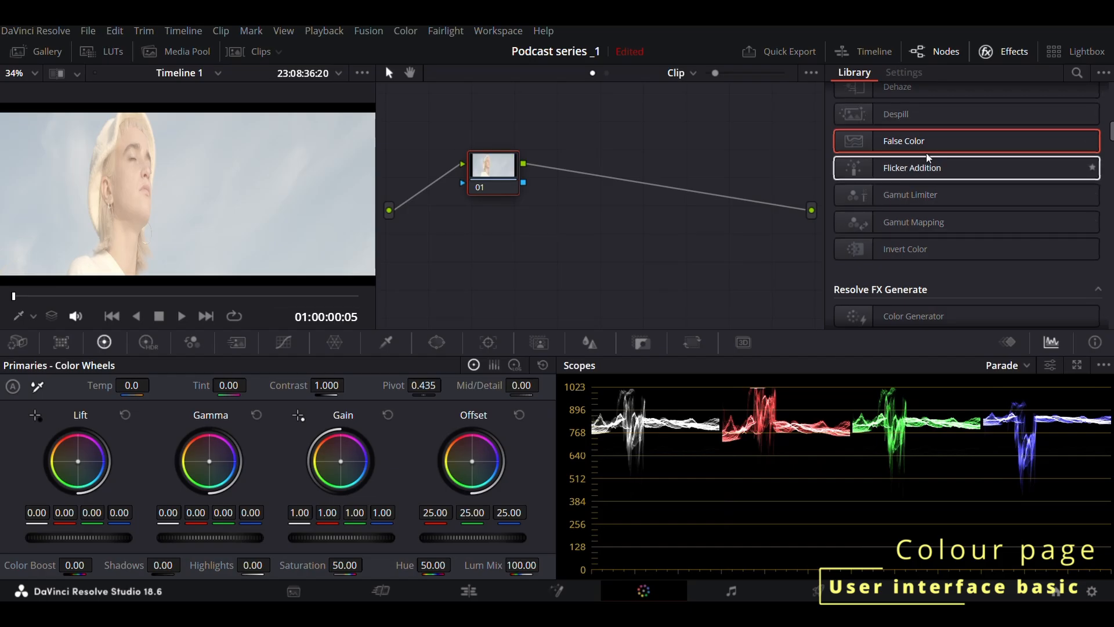
Open the Lightbox view of all timeline clips and examine the filter categories in its sidebar
click(1091, 57)
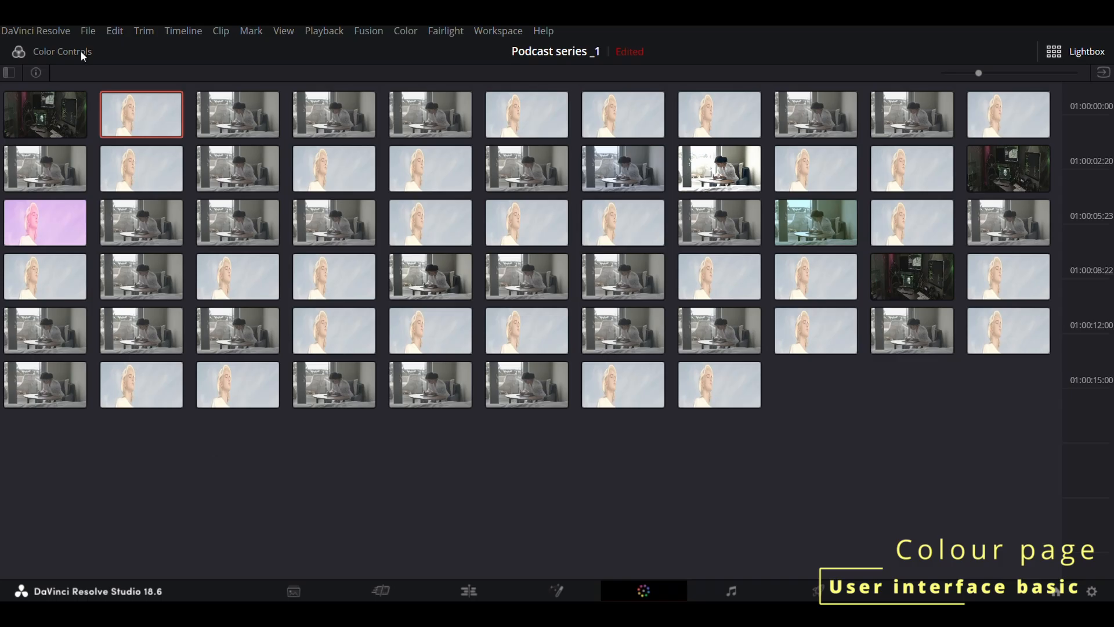
click(9, 72)
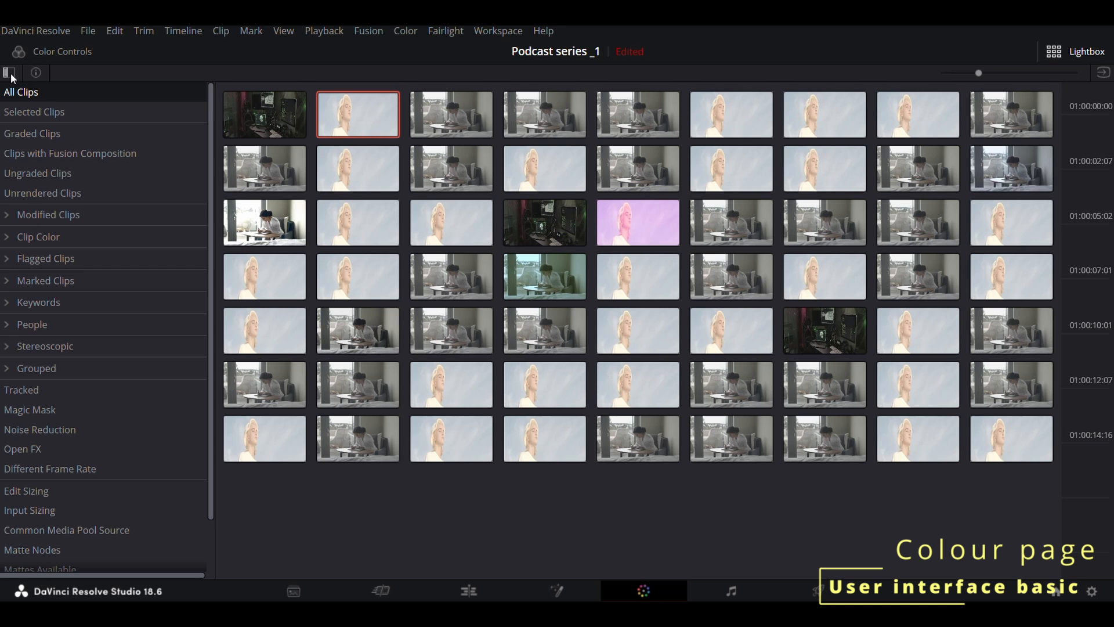
click(10, 73)
click(11, 73)
scroll(51, 261, down, 3)
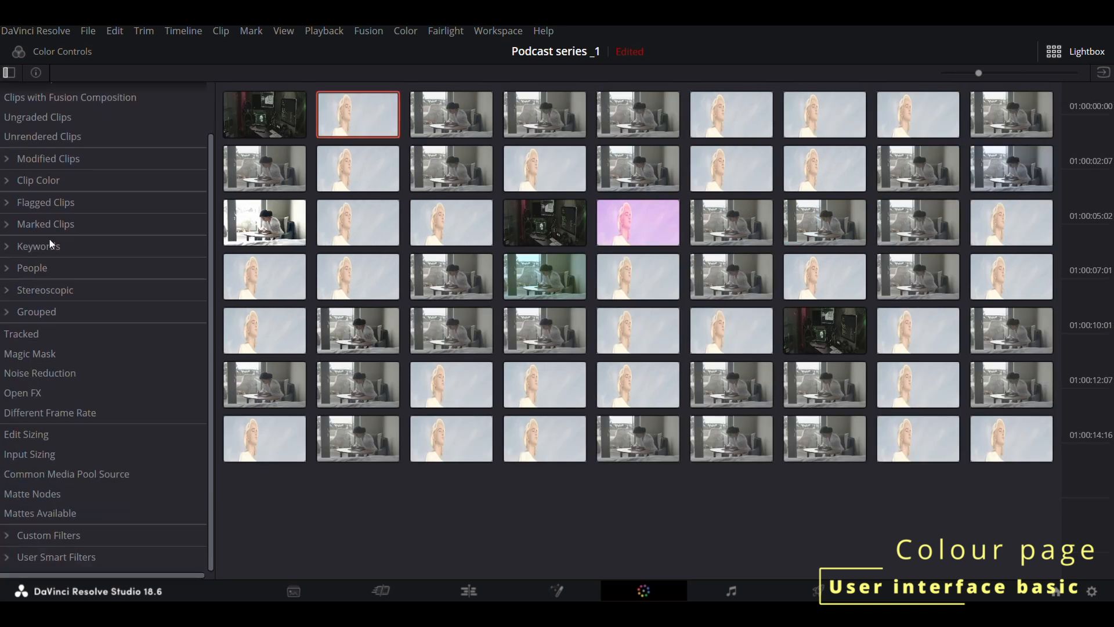
Show the Color Controls in Lightbox without the filter sidebar, lower the clip's Lift to -0.42 and shift Gamma toward cyan-blue
click(22, 50)
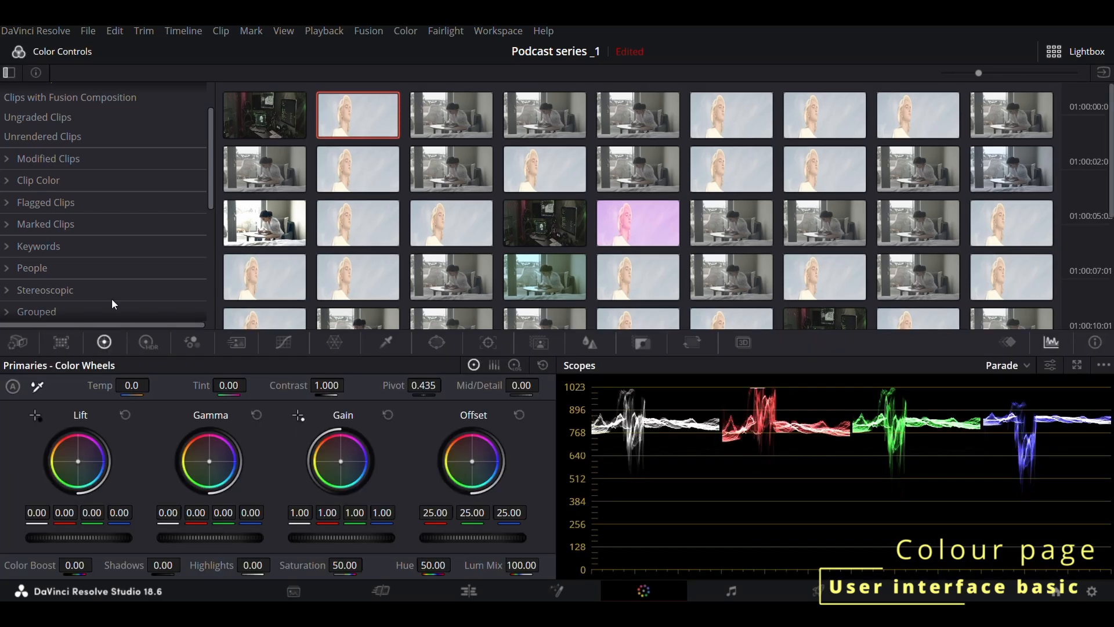
click(9, 73)
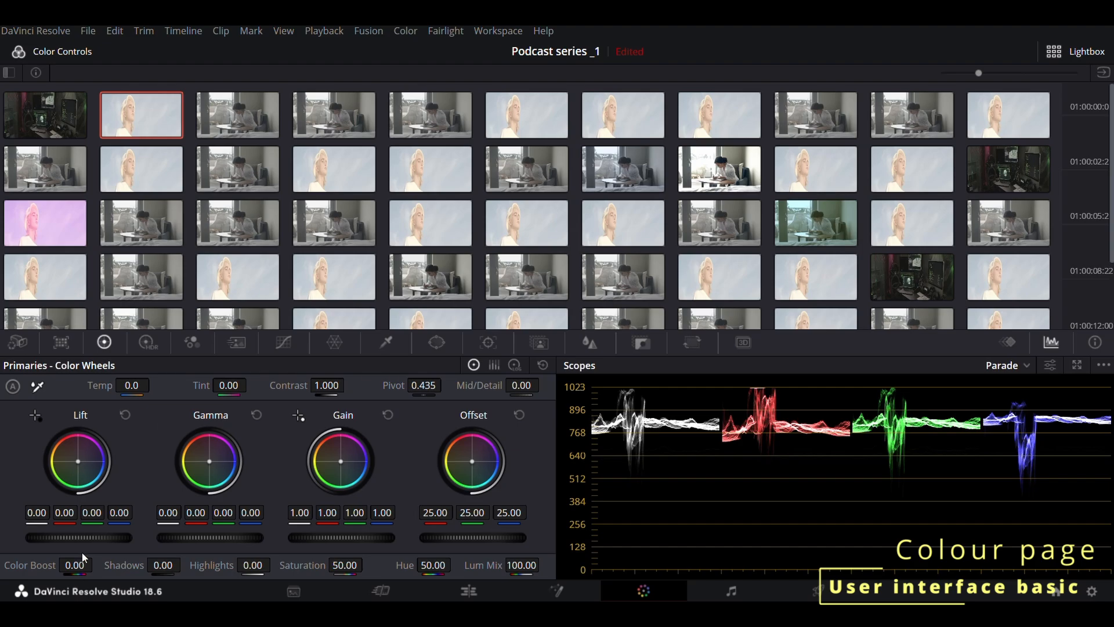
drag(79, 537, 26, 537)
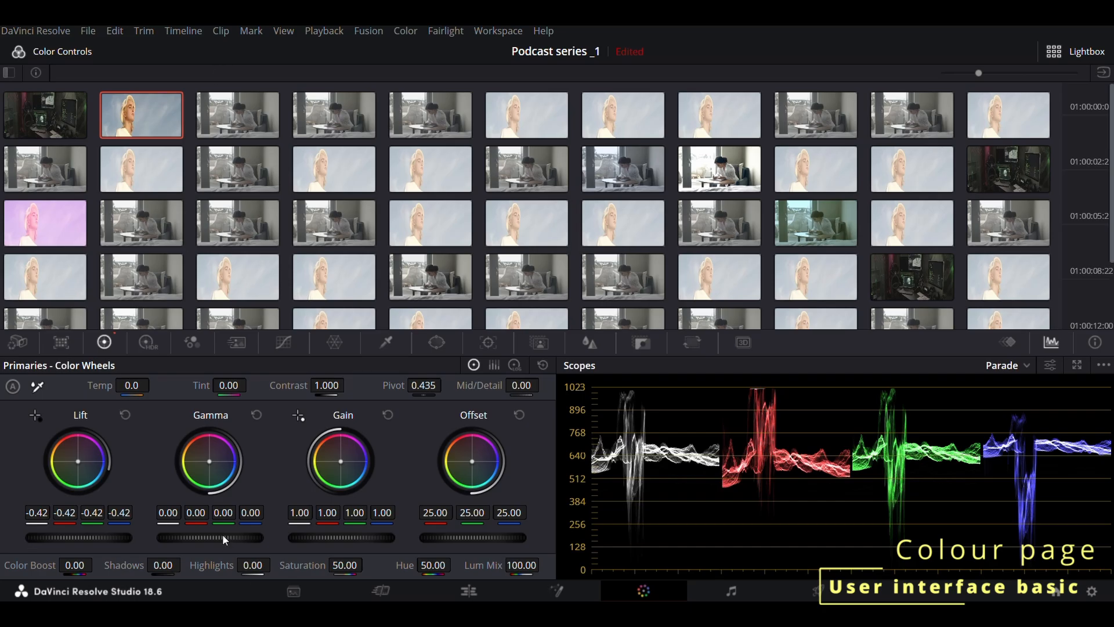
drag(212, 448, 217, 475)
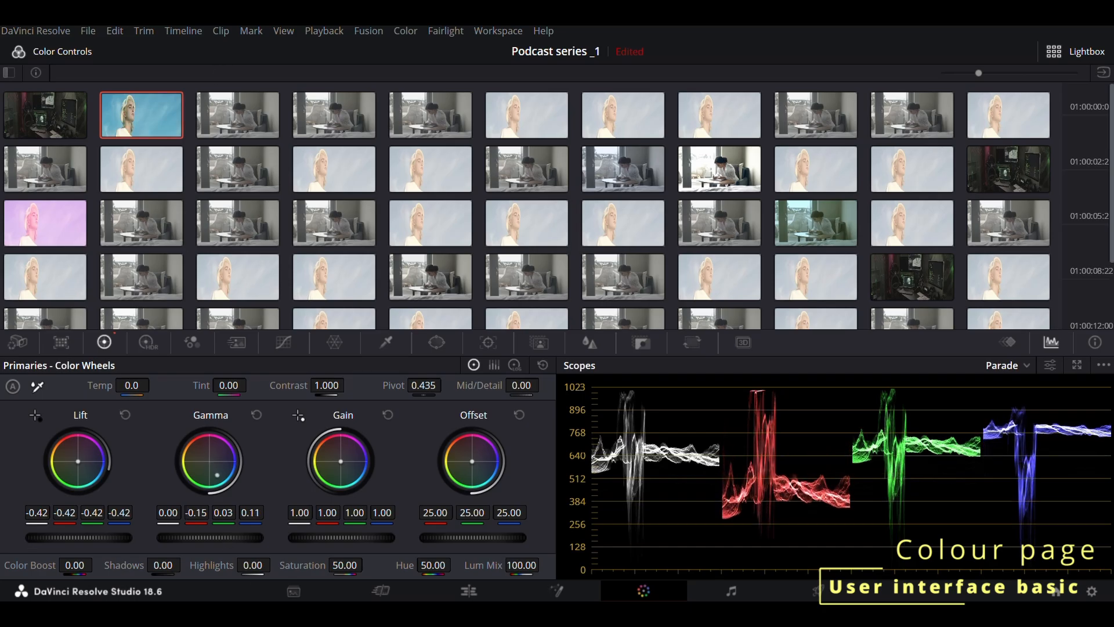